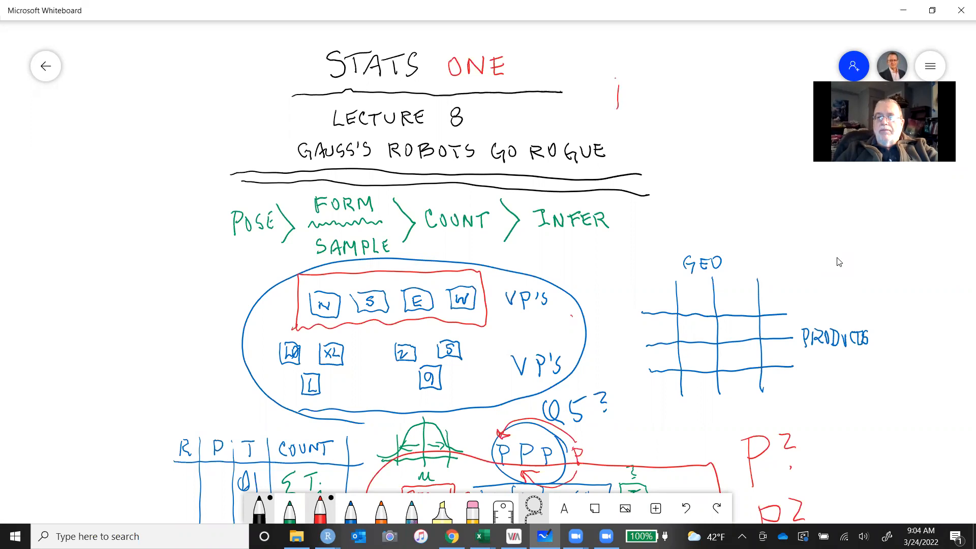
Write "PART 2" in red ink beside the lecture title on the whiteboard and circle it
left_click_drag(634, 97, 655, 88)
mouse_move(655, 87)
left_mouse_down()
mouse_move(657, 102)
mouse_move(671, 106)
left_mouse_up()
mouse_move(679, 87)
left_mouse_down()
mouse_move(680, 108)
mouse_move(690, 85)
mouse_move(727, 103)
left_mouse_up()
mouse_move(628, 59)
left_mouse_down()
mouse_move(740, 101)
mouse_move(743, 132)
mouse_move(719, 64)
left_mouse_up()
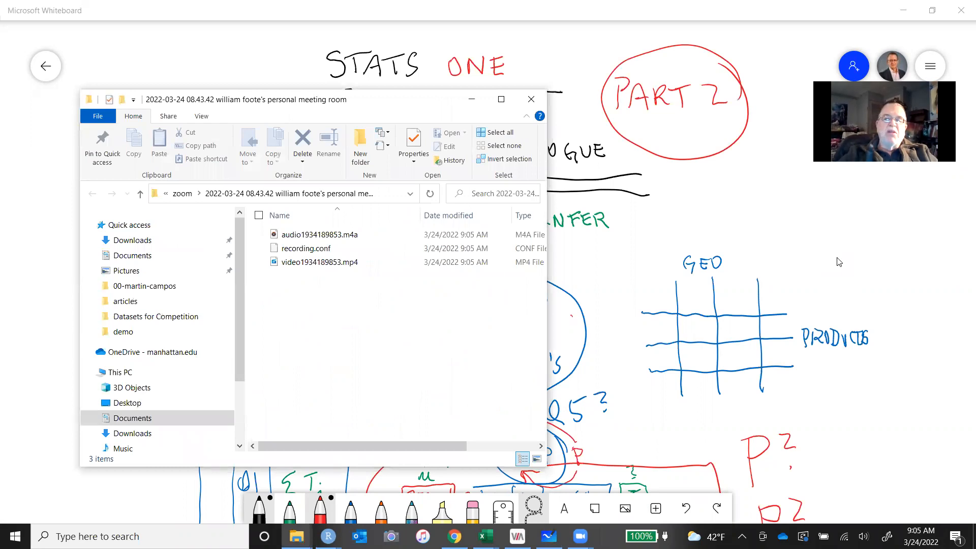
Minimize the recording folder window and draw a red frame around the R, P, T, COUNT table on the whiteboard
left_click(472, 100)
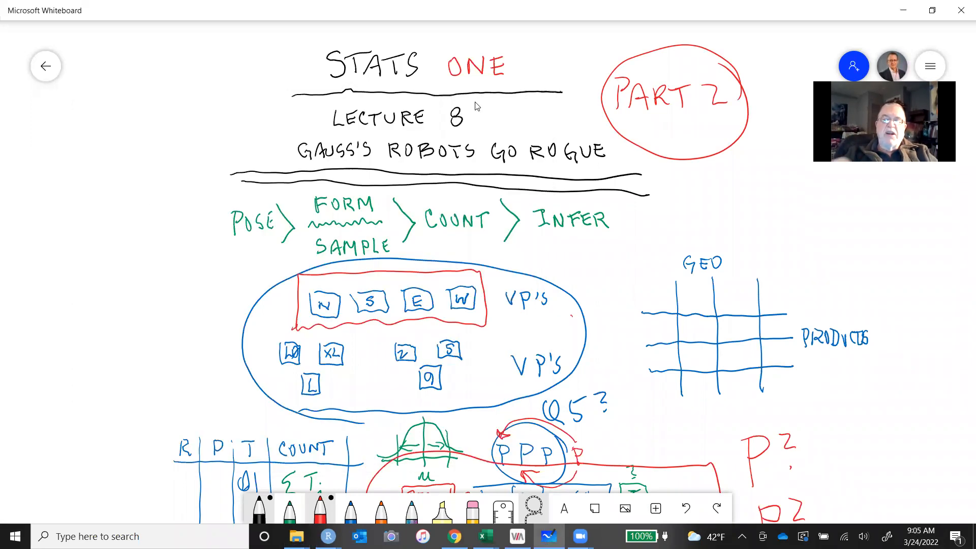
scroll(476, 106, "down", 1)
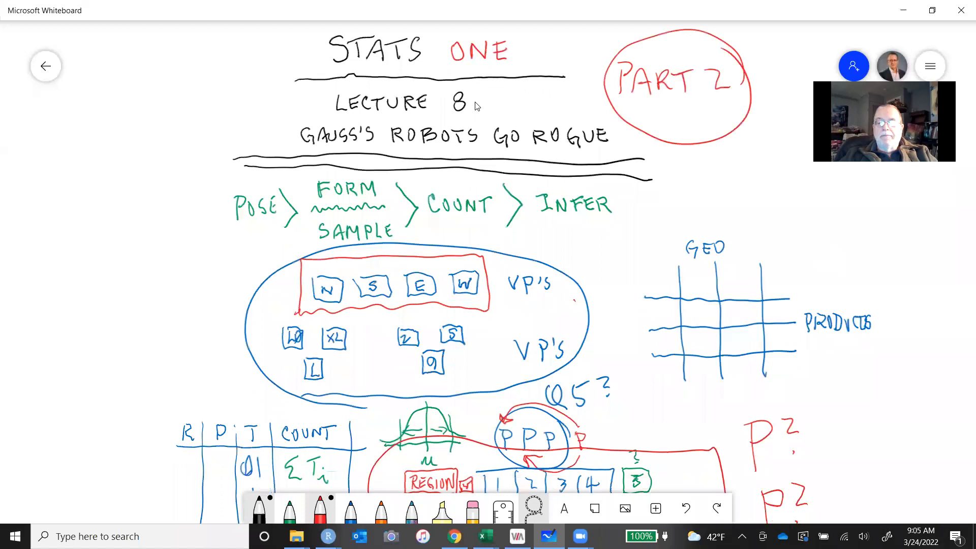
scroll(477, 105, "down", 3)
scroll(476, 105, "down", 2)
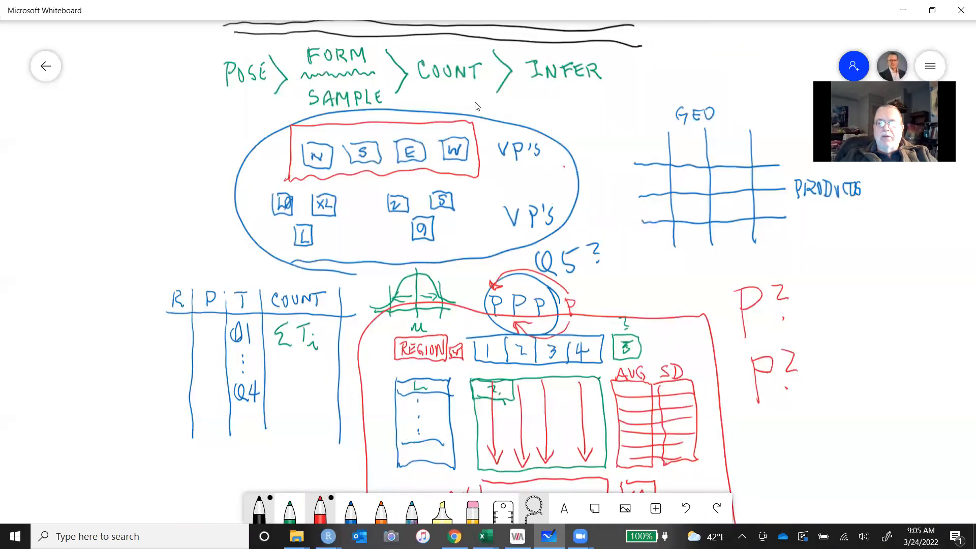
scroll(477, 105, "down", 2)
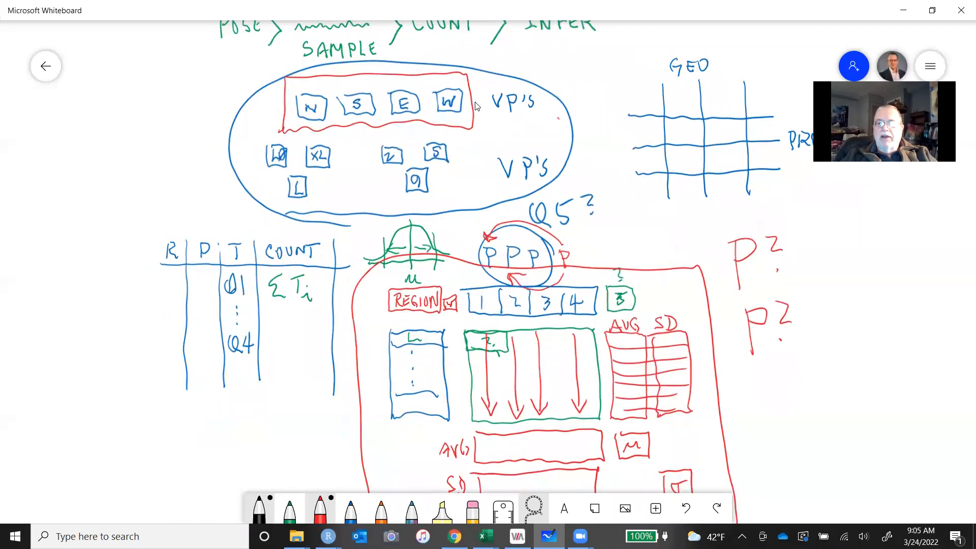
scroll(476, 106, "up", 2)
scroll(477, 106, "up", 2)
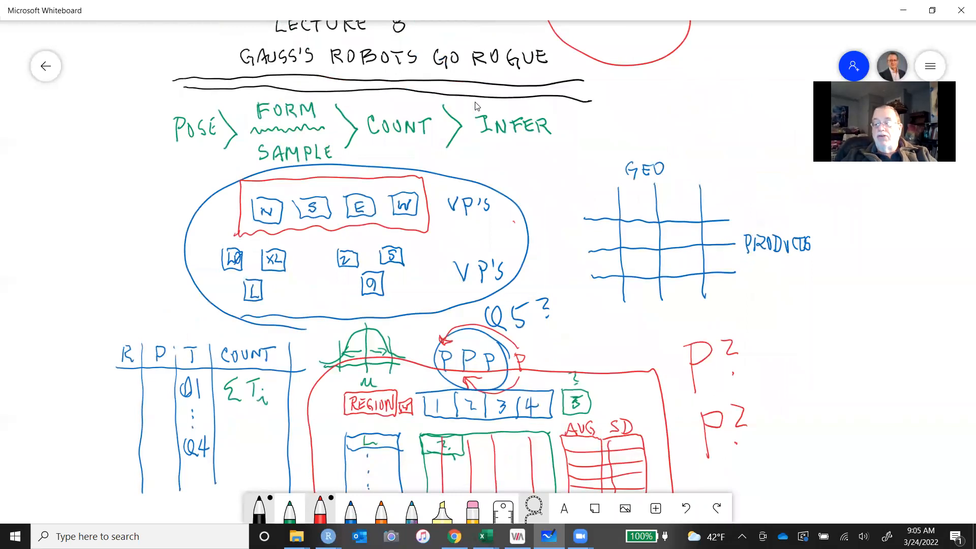
scroll(477, 106, "down", 2)
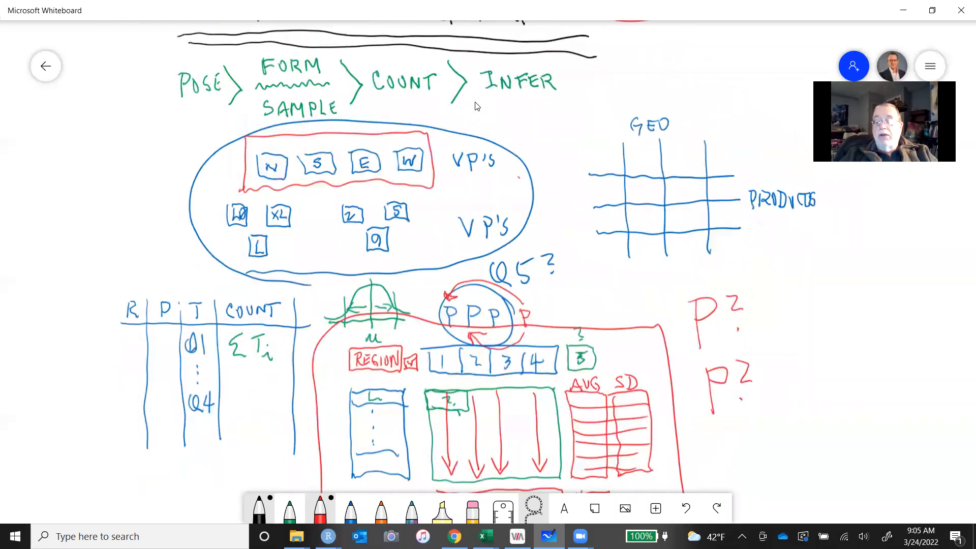
scroll(477, 106, "down", 4)
scroll(477, 106, "down", 2)
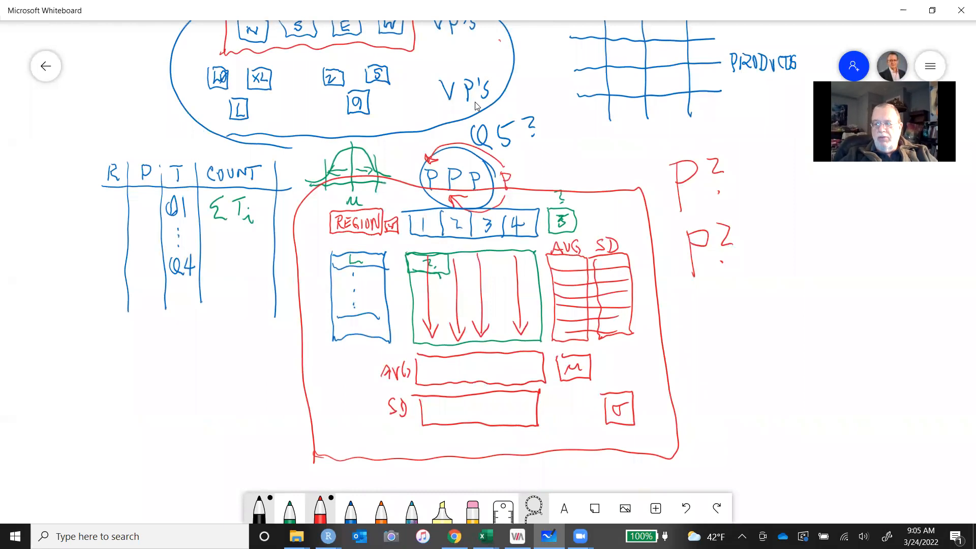
mouse_move(68, 372)
left_mouse_down()
mouse_move(195, 383)
mouse_move(304, 273)
mouse_move(259, 133)
mouse_move(81, 175)
mouse_move(82, 401)
left_mouse_up()
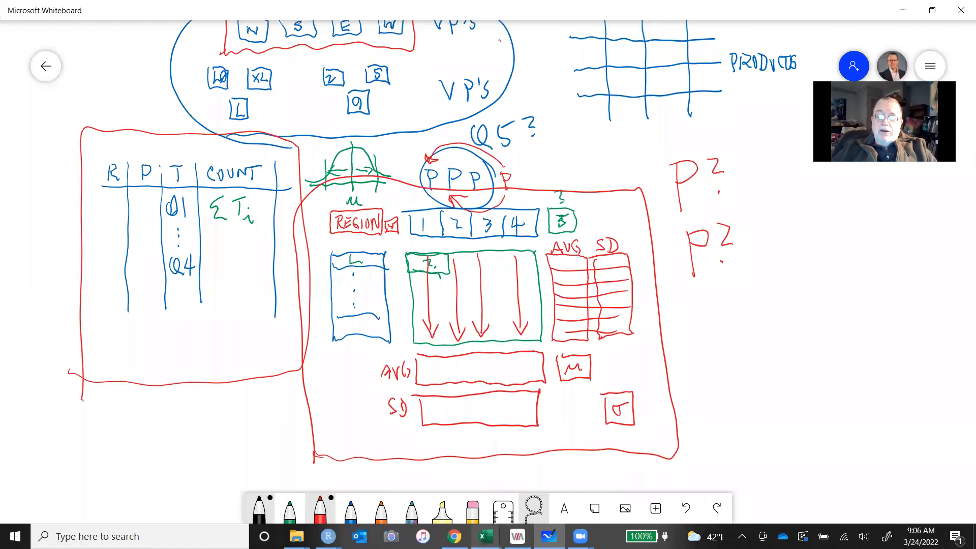
Switch to the Book1 workbook in Excel and create names for the data in A1:D97 from the top row only
left_click(485, 536)
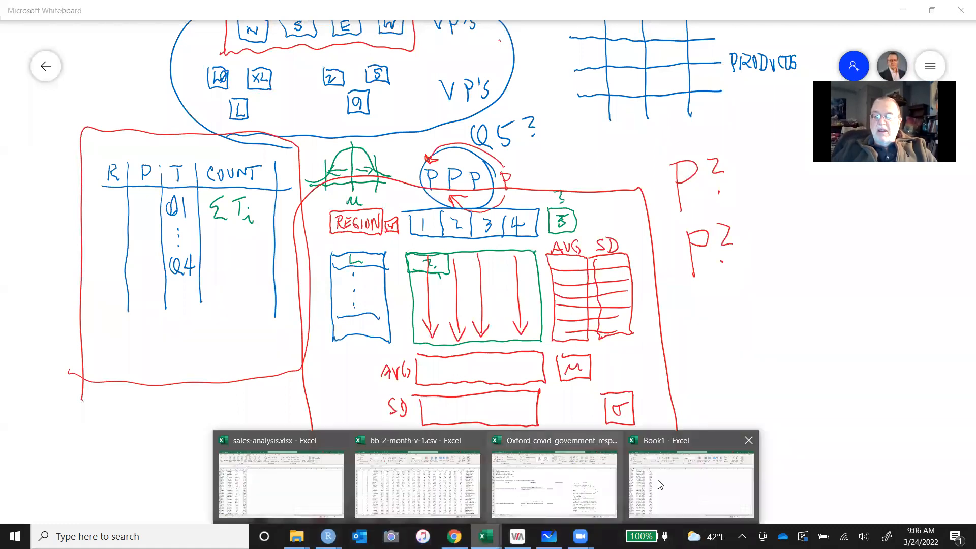
left_click(683, 483)
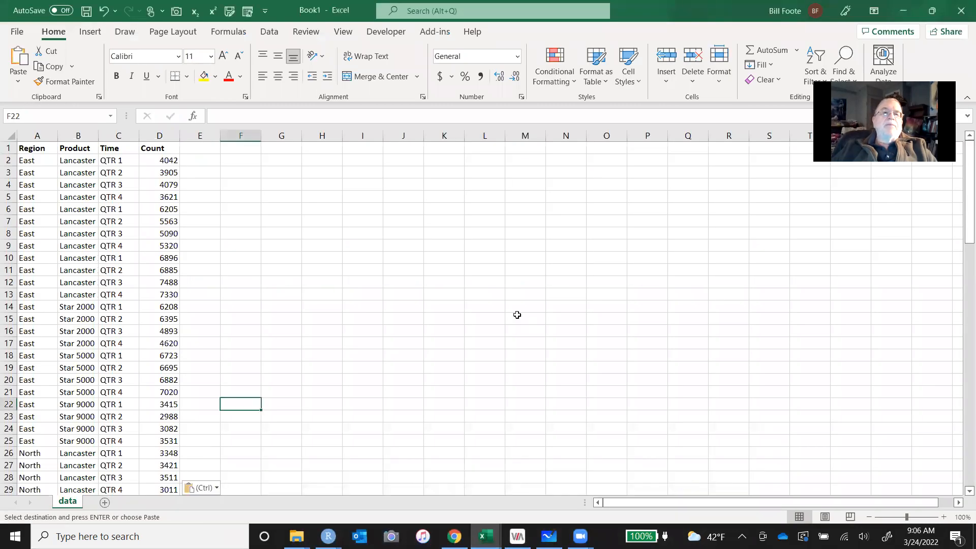
left_click(36, 149)
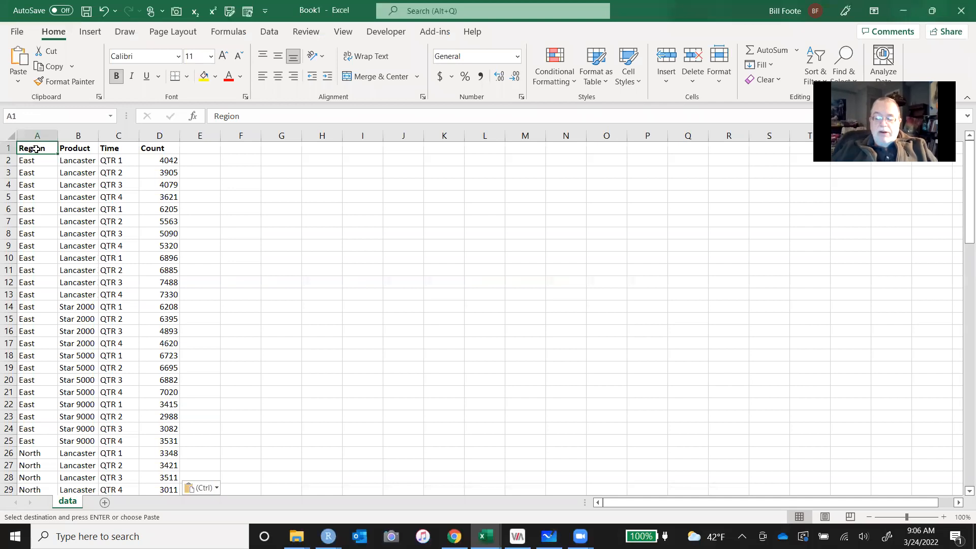
key("shift+Right")
key("shift+Right")
key("shift+Right")
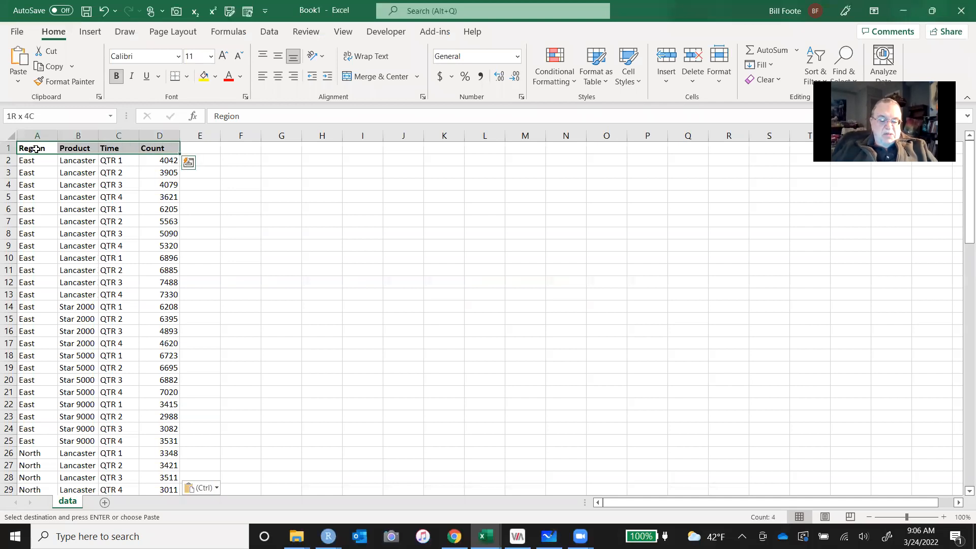
key("ctrl+shift+Down")
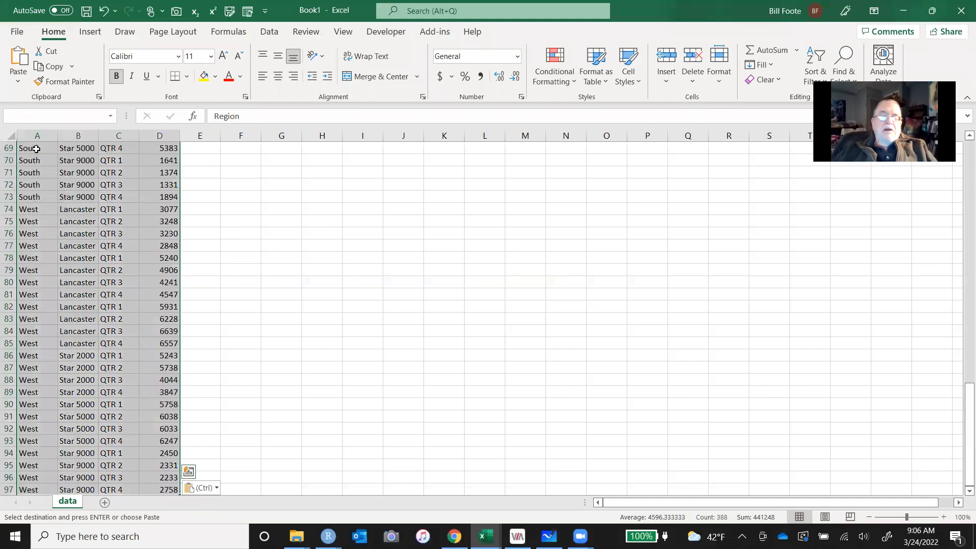
left_click(242, 32)
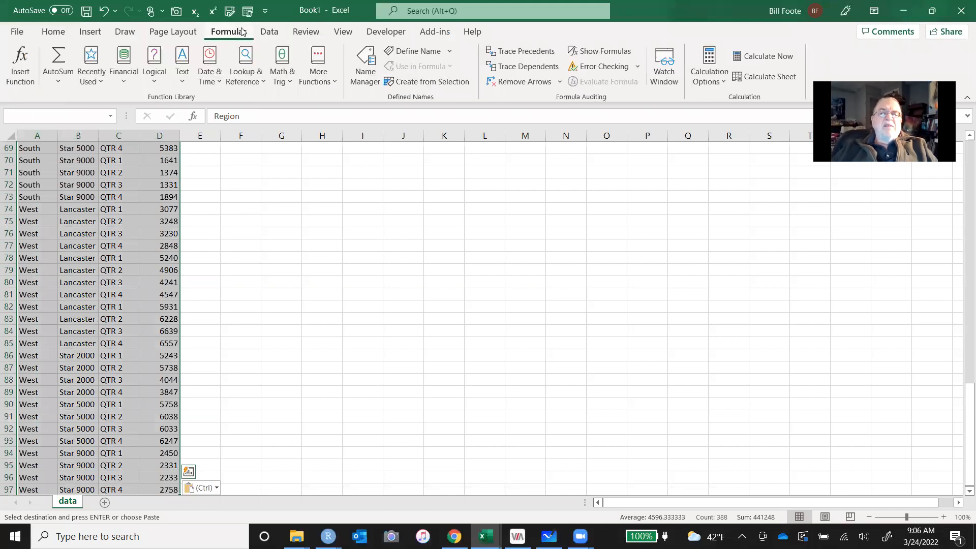
left_click(427, 82)
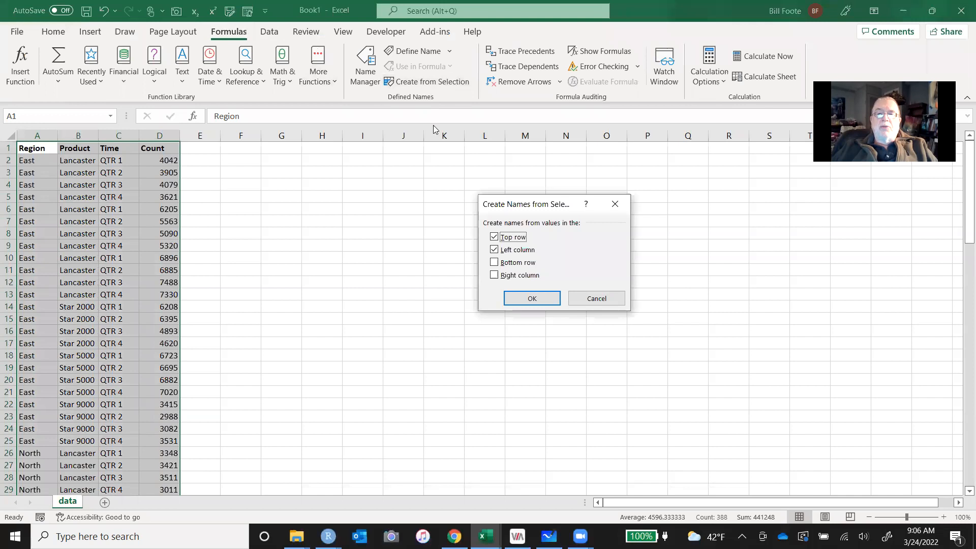
left_click(493, 250)
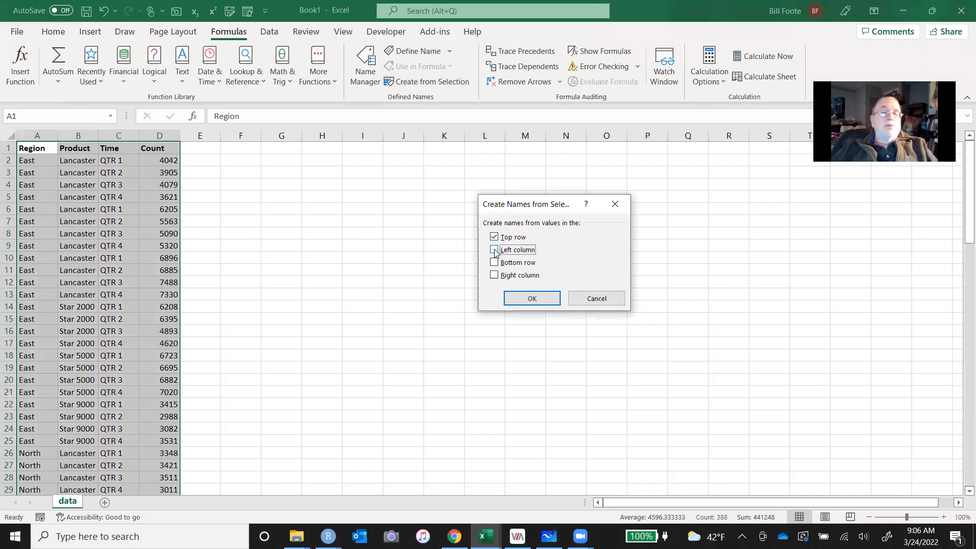
left_click(533, 303)
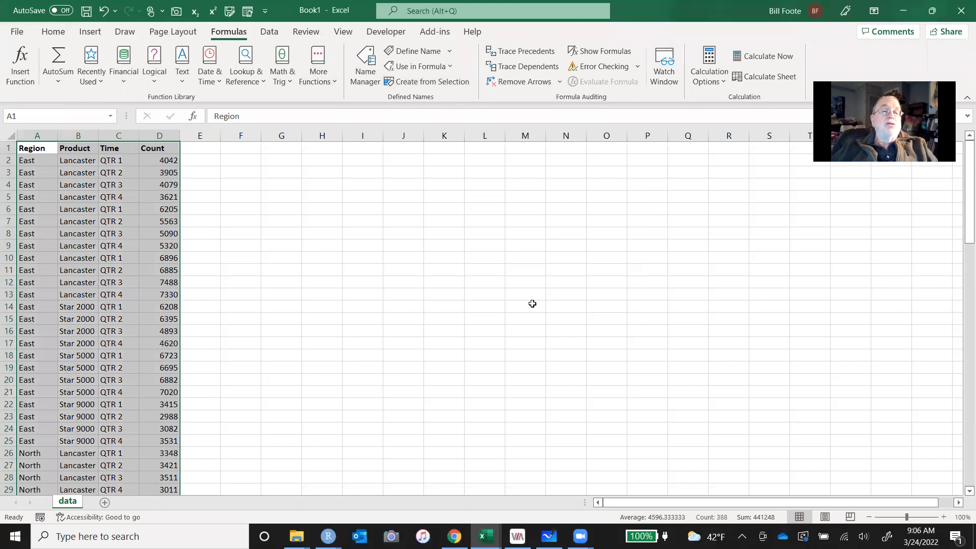
Review the list of defined names and go to the Count range to check which cells it covers
left_click(111, 116)
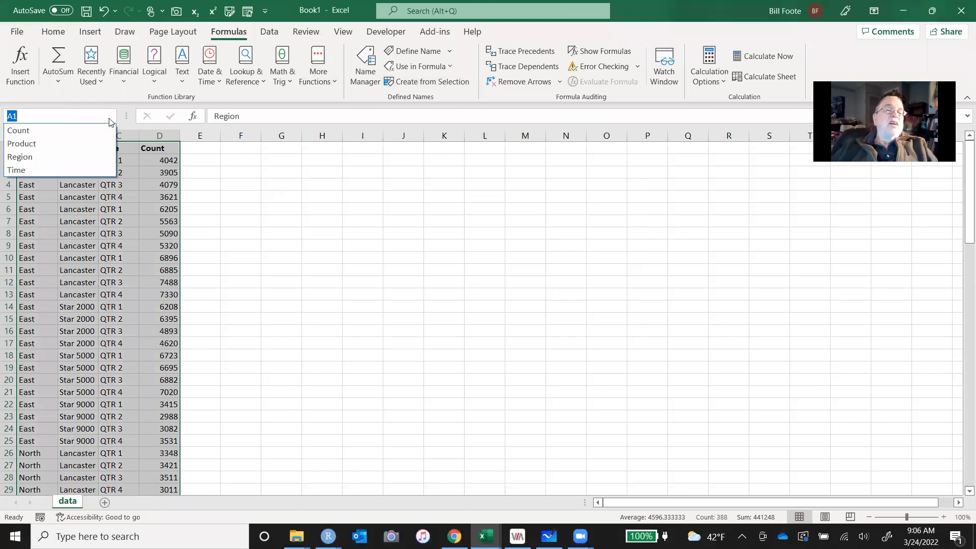
left_click(84, 131)
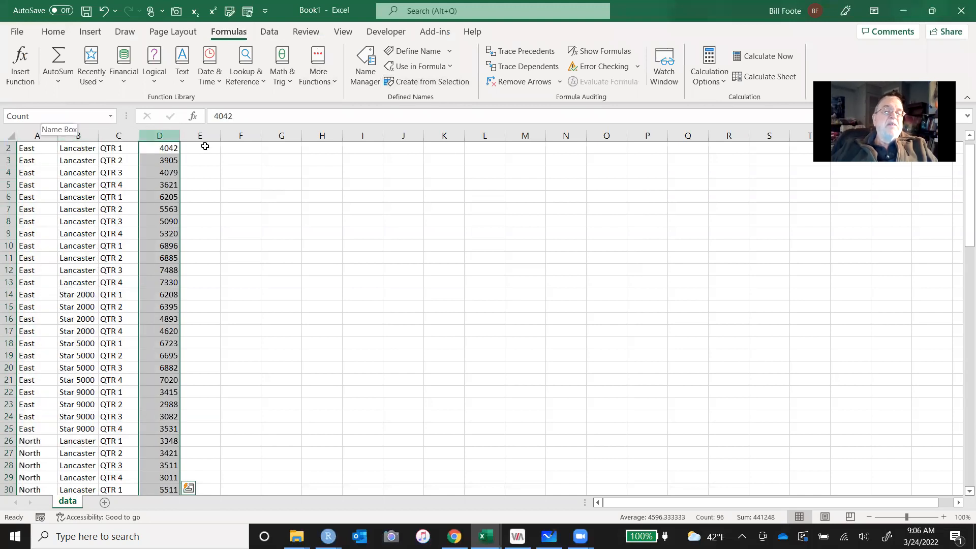
left_click(215, 153)
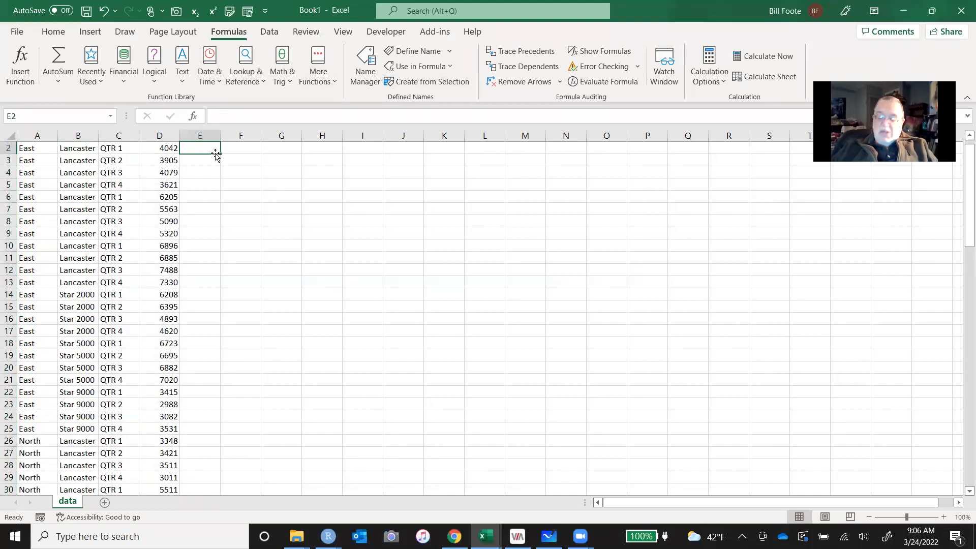
key("Up")
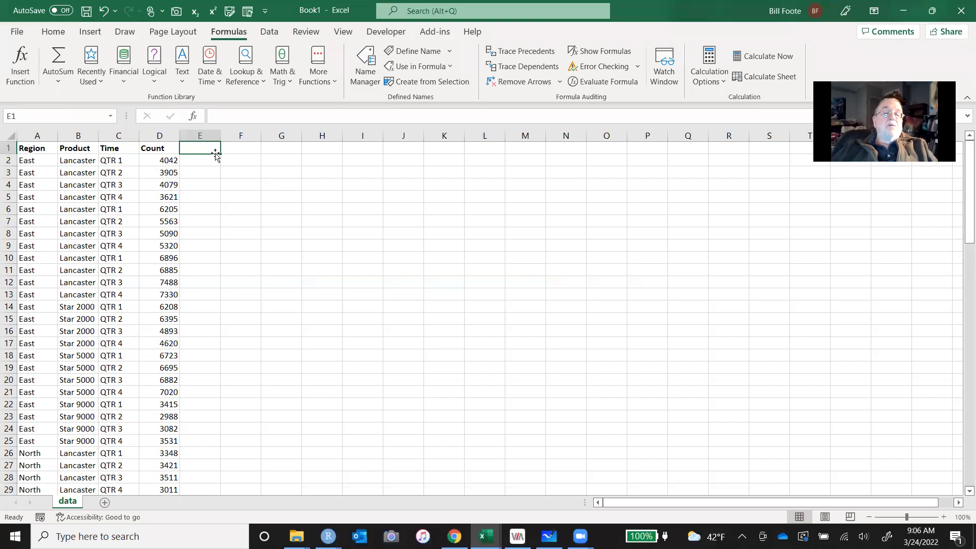
key("Left")
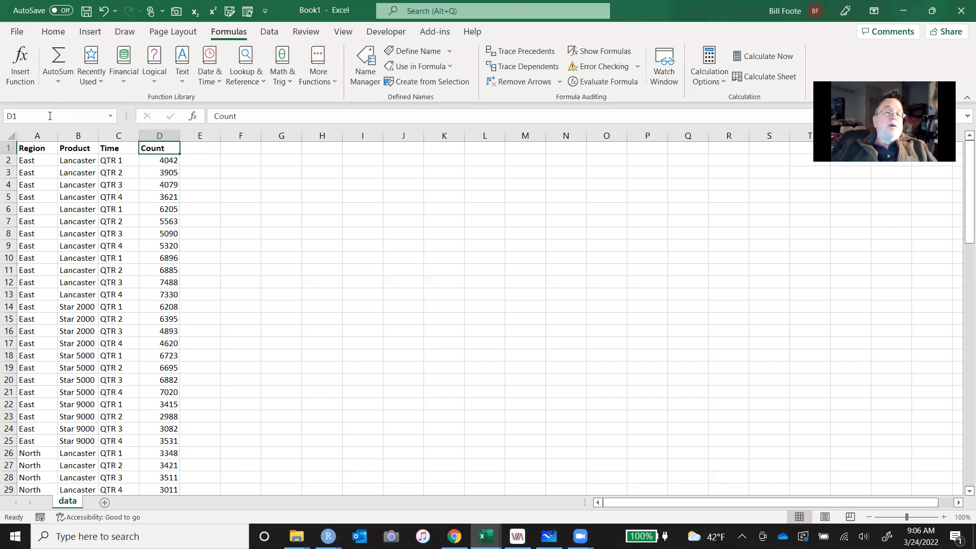
Add filters to the Region, Product, Time and Count headers in A1:D1
left_click(29, 154)
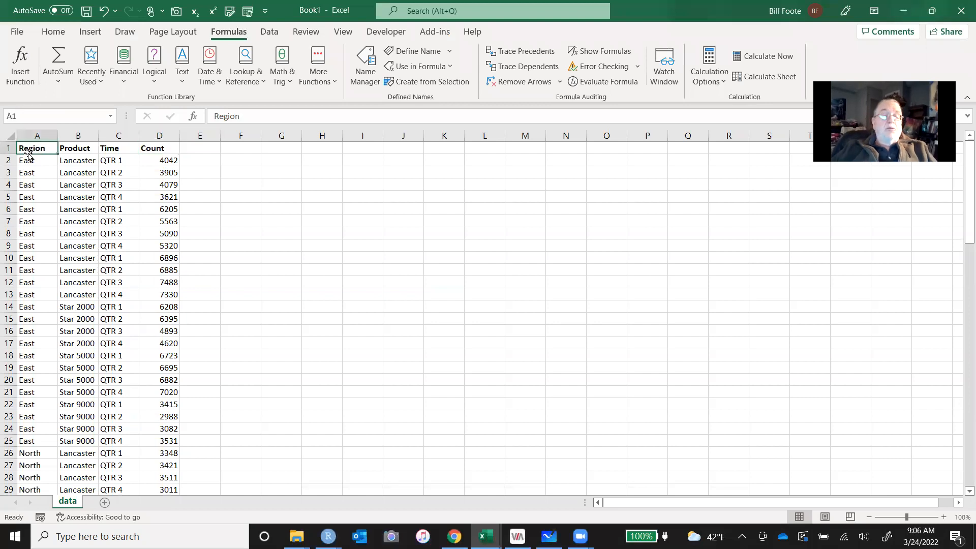
key("shift+Right")
key("shift+Right")
key("shift+Right")
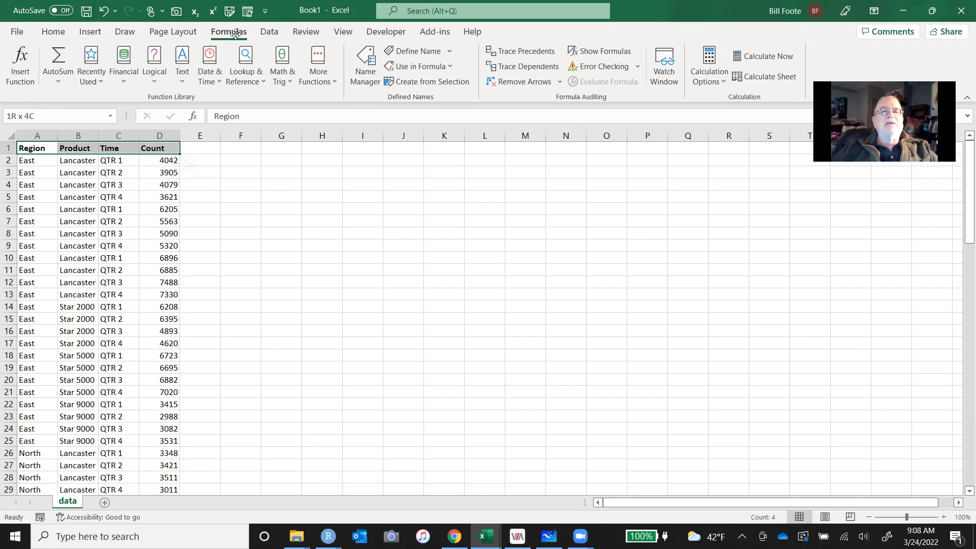
left_click(269, 32)
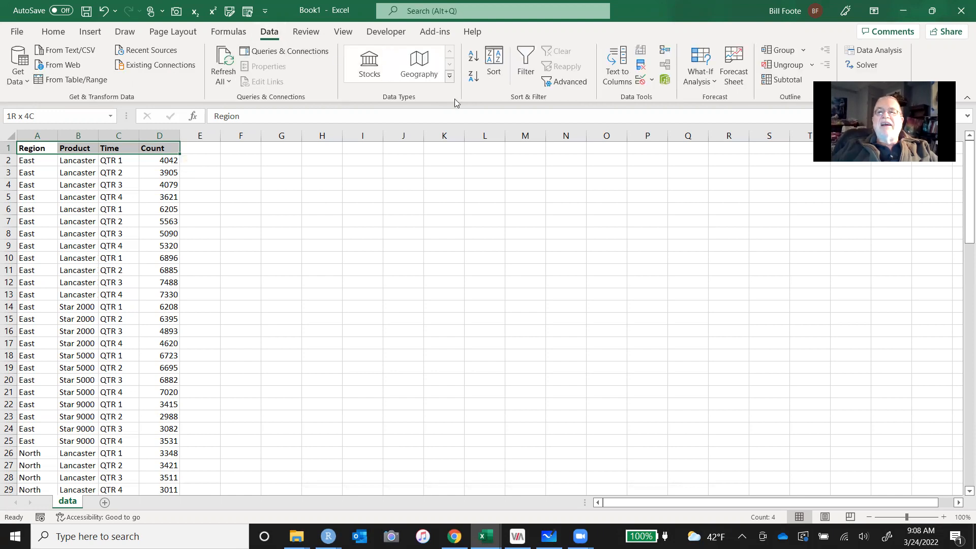
left_click(526, 57)
left_click(293, 246)
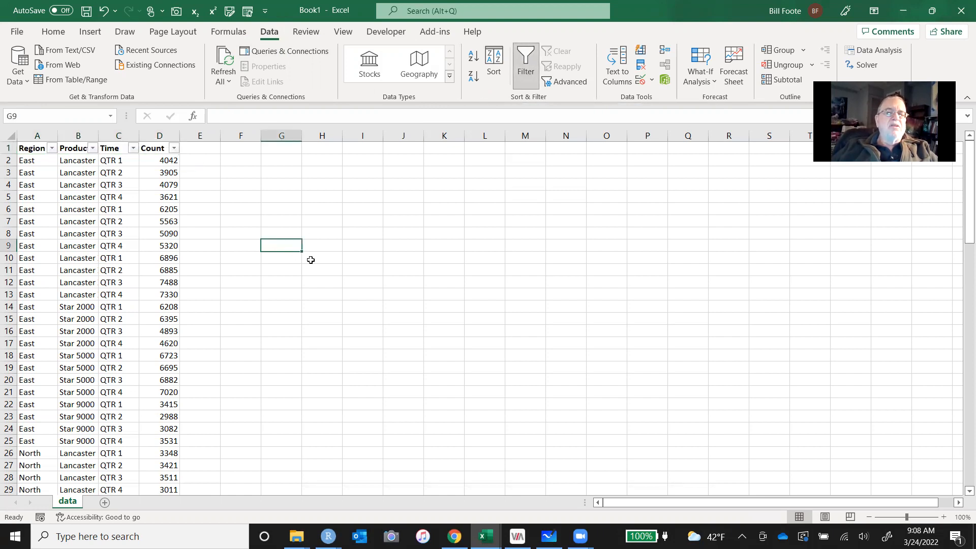
Enlarge the sheet view and examine the values offered by the Region filter, leaving the filter unchanged
scroll(310, 260, "up", 1)
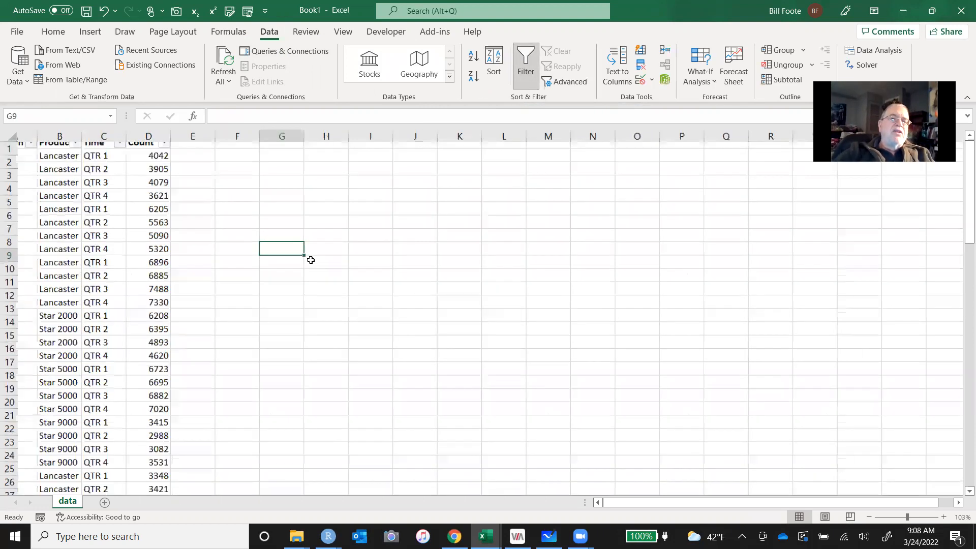
scroll(310, 260, "up", 4)
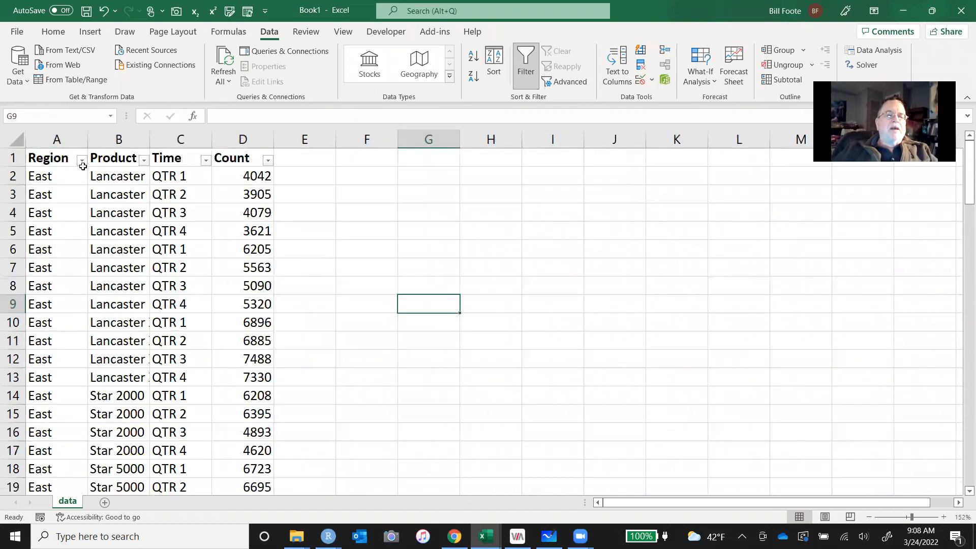
left_click(81, 161)
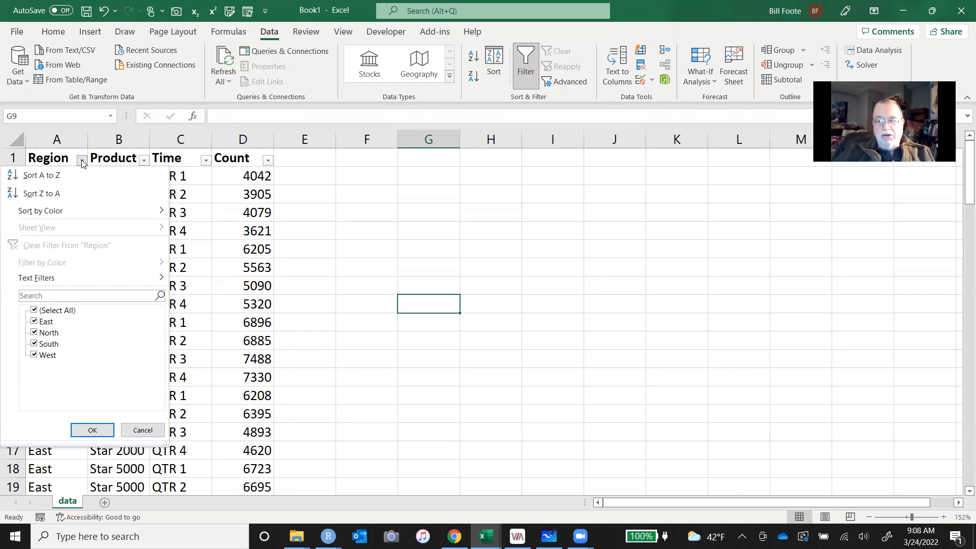
left_click(142, 431)
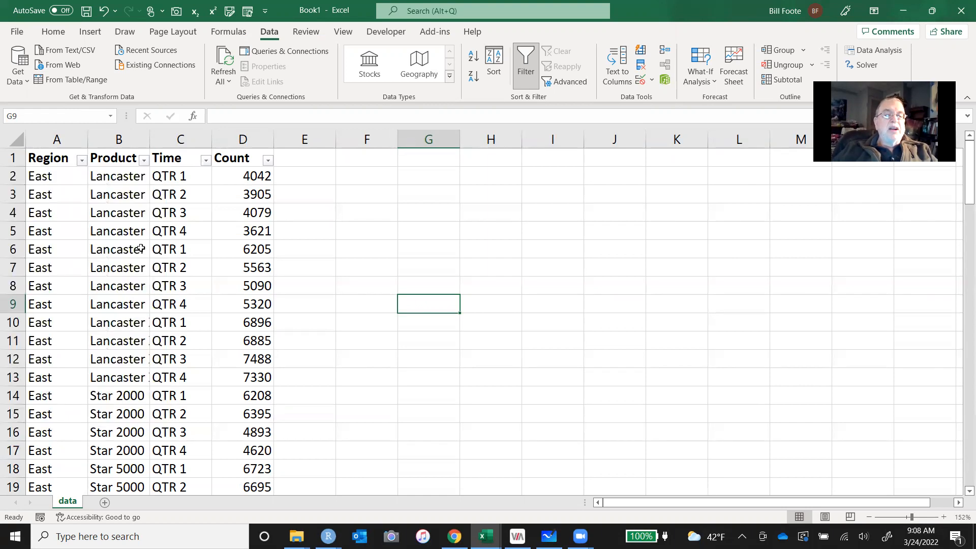
Widen the Product column to fit its names and examine the values offered by the Product and Time filters
left_click_drag(147, 143, 183, 145)
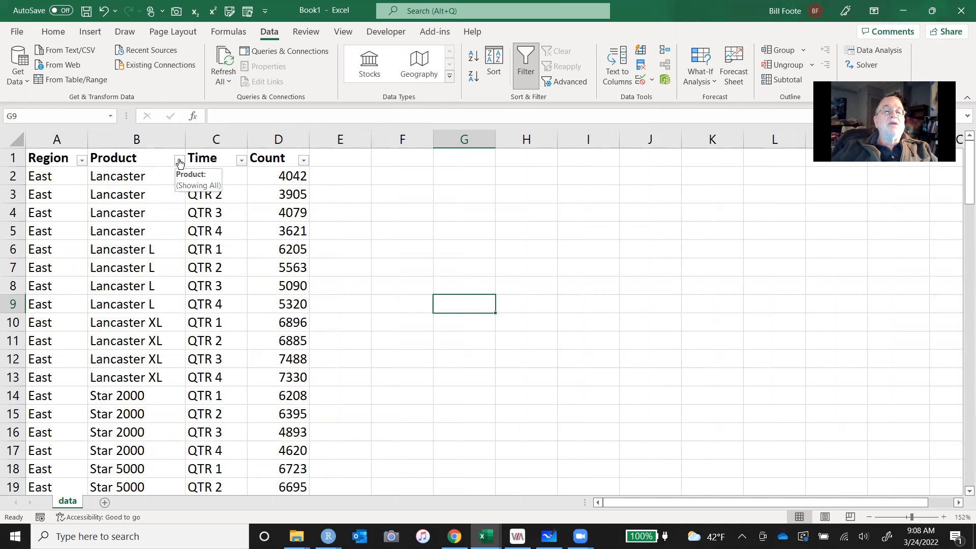
left_click(180, 161)
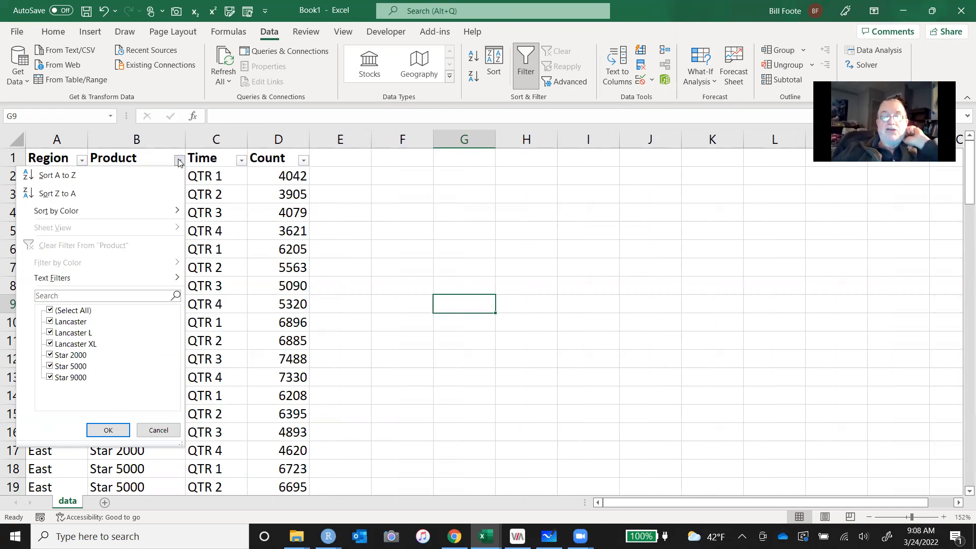
left_click(109, 431)
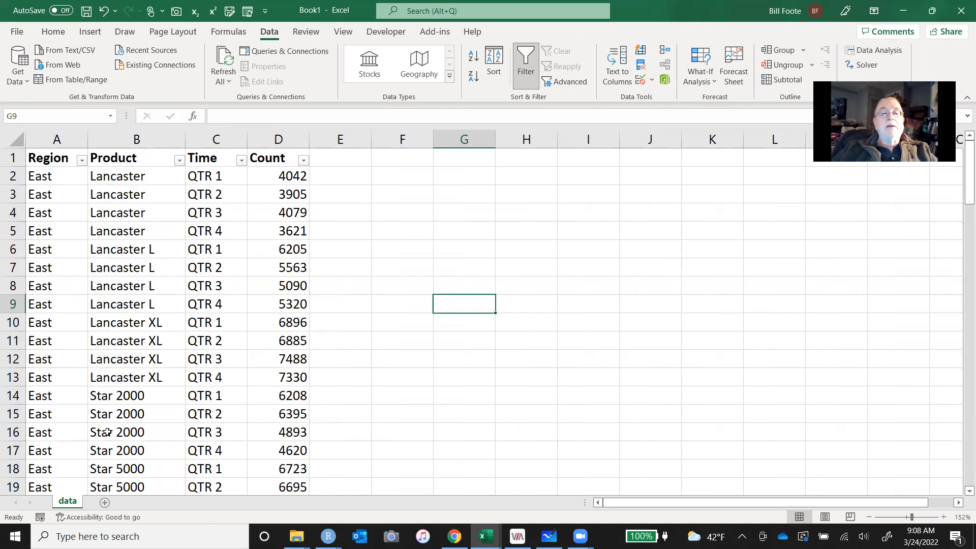
left_click(241, 161)
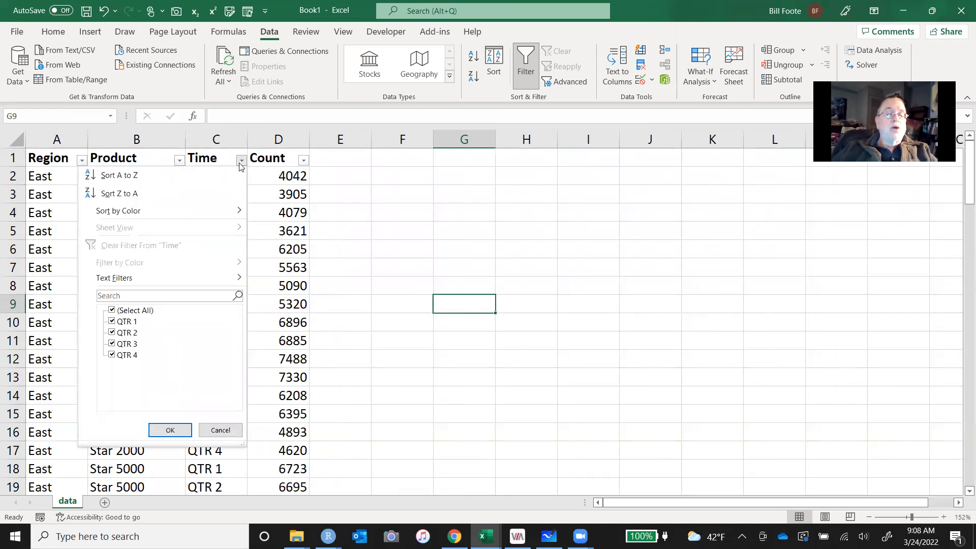
left_click(220, 430)
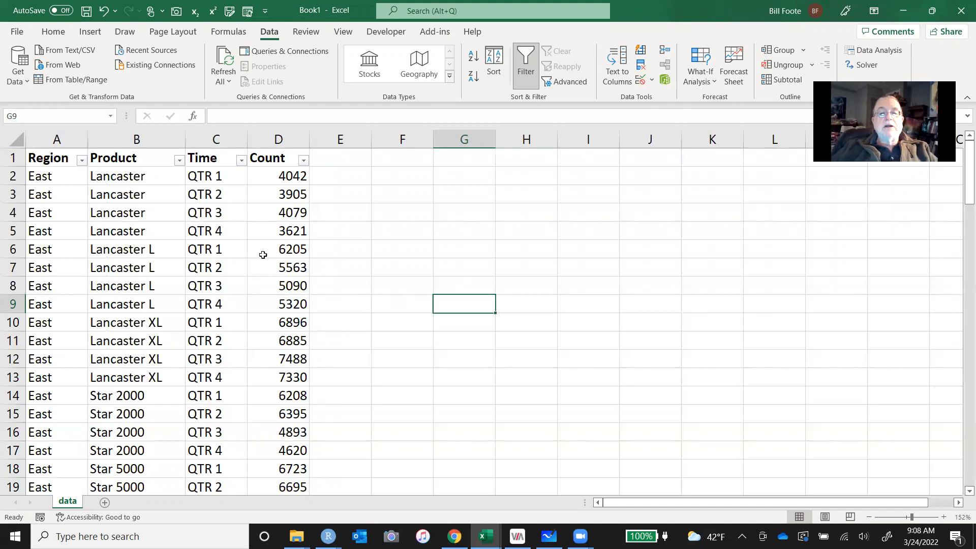
Examine the values offered by the Count filter from smallest to largest, leaving the filter unchanged
left_click(305, 161)
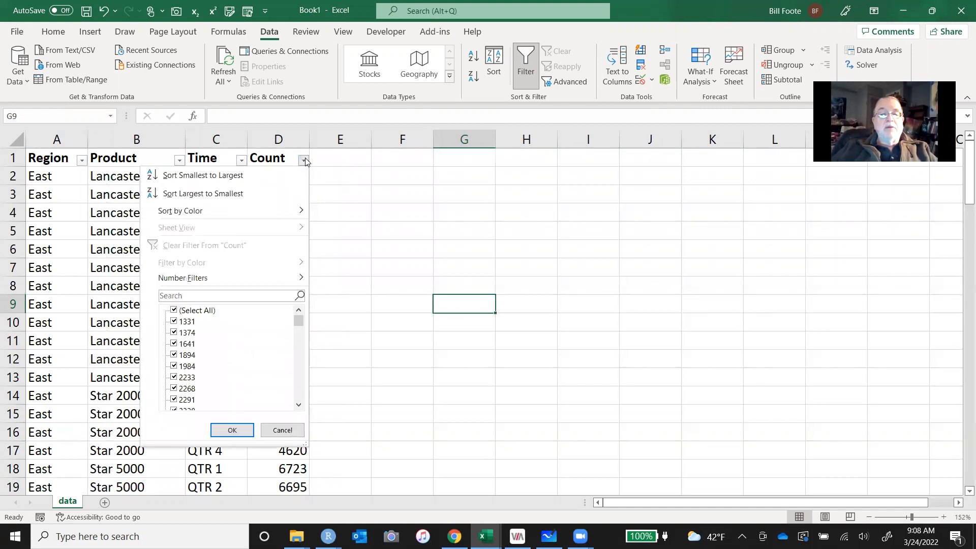
mouse_move(301, 316)
left_mouse_down()
mouse_move(300, 384)
mouse_move(300, 320)
left_mouse_up()
scroll(292, 415, "down", 10)
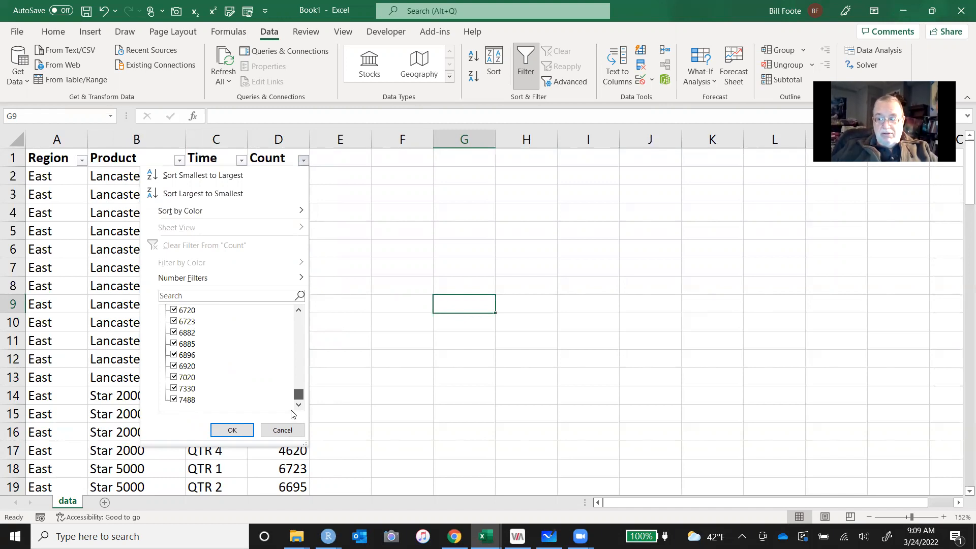
left_click(282, 430)
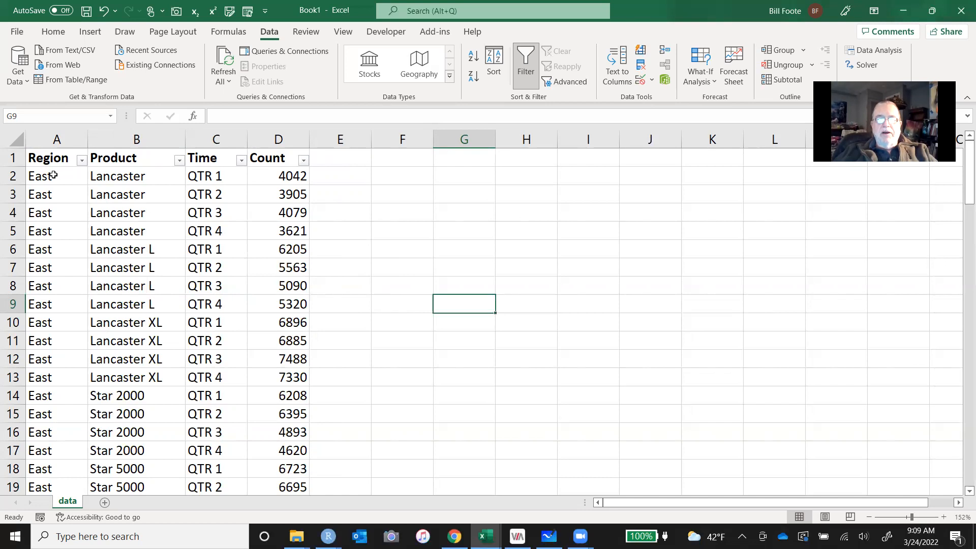
left_click(51, 160)
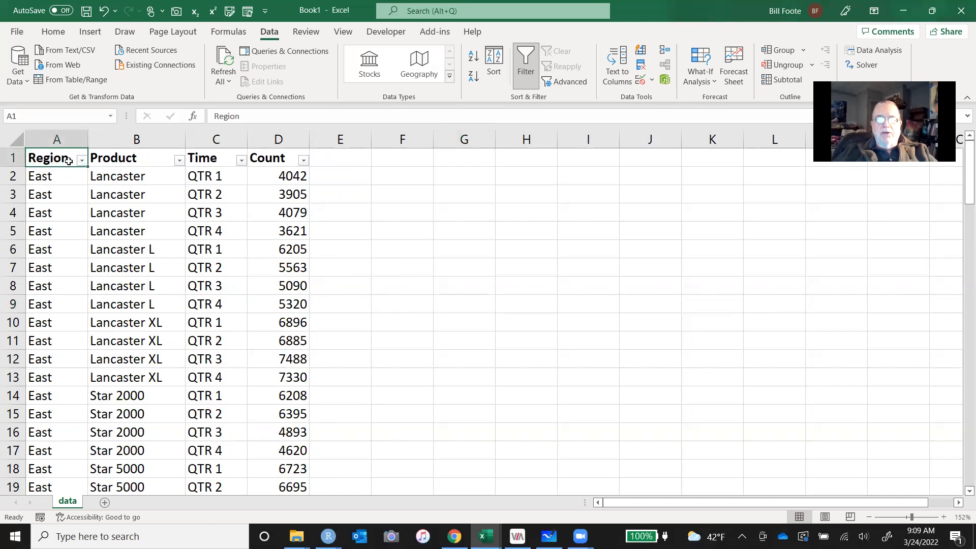
left_click(98, 161)
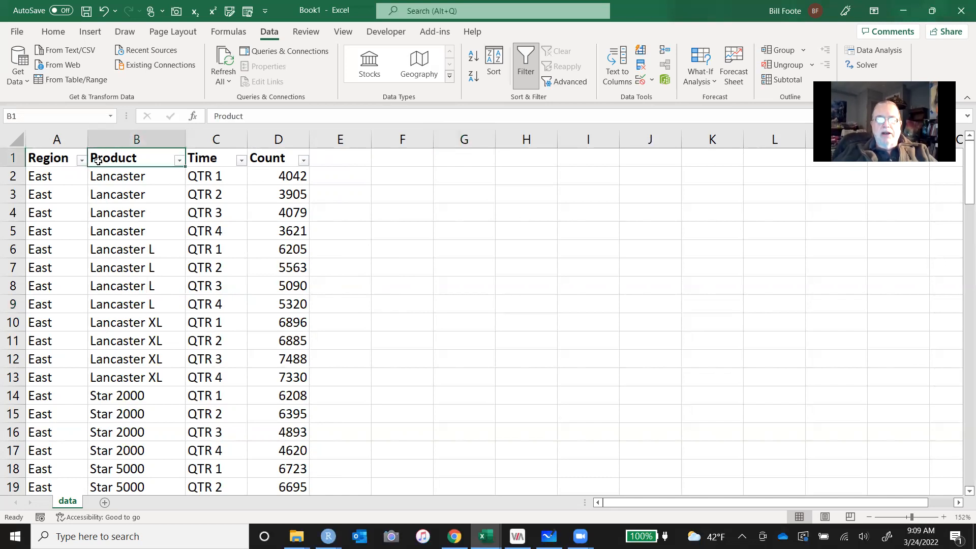
left_click(197, 161)
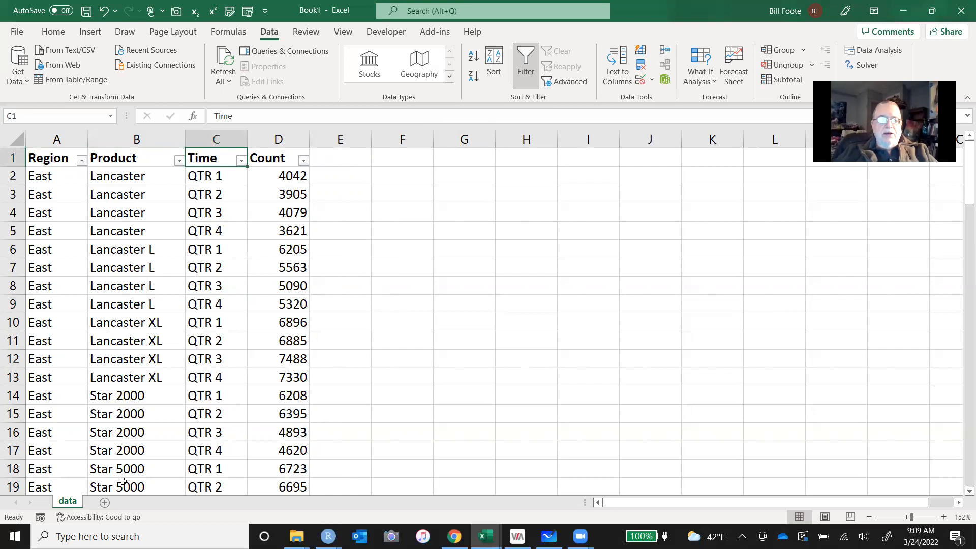
Add a new worksheet to the workbook and name it control
left_click(104, 503)
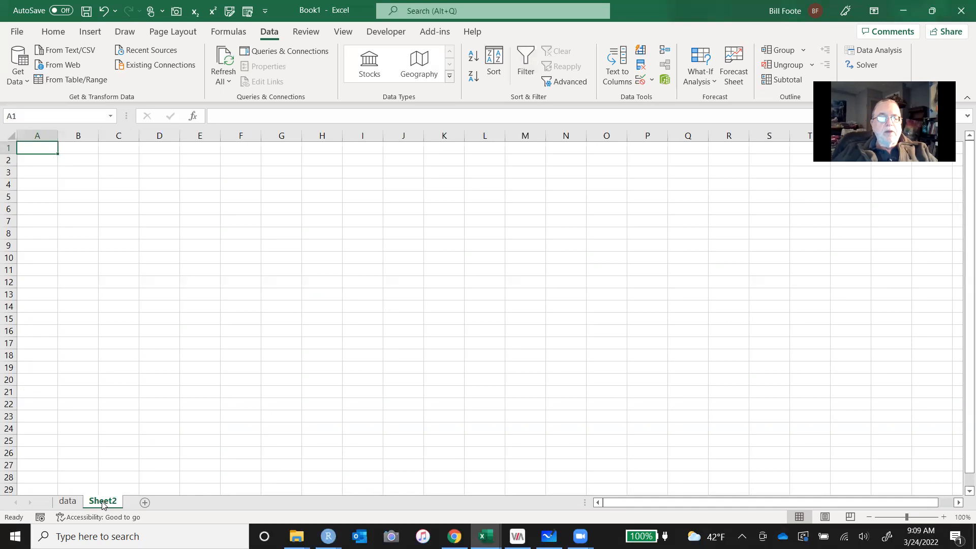
double_click(101, 502)
type("control")
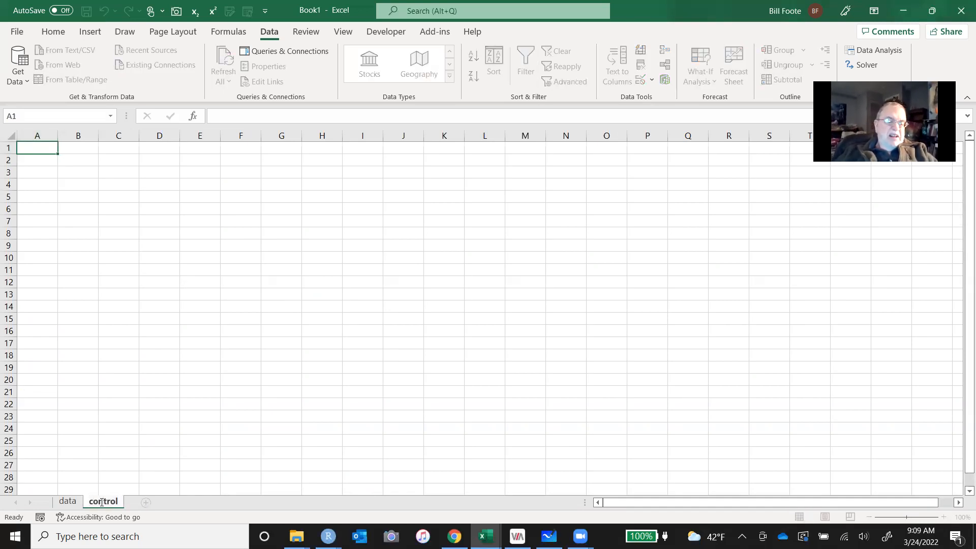
Enter the headings region_name, product_name and time_name in A1:C1 of the control sheet and widen columns A to C to fit
left_click(44, 149)
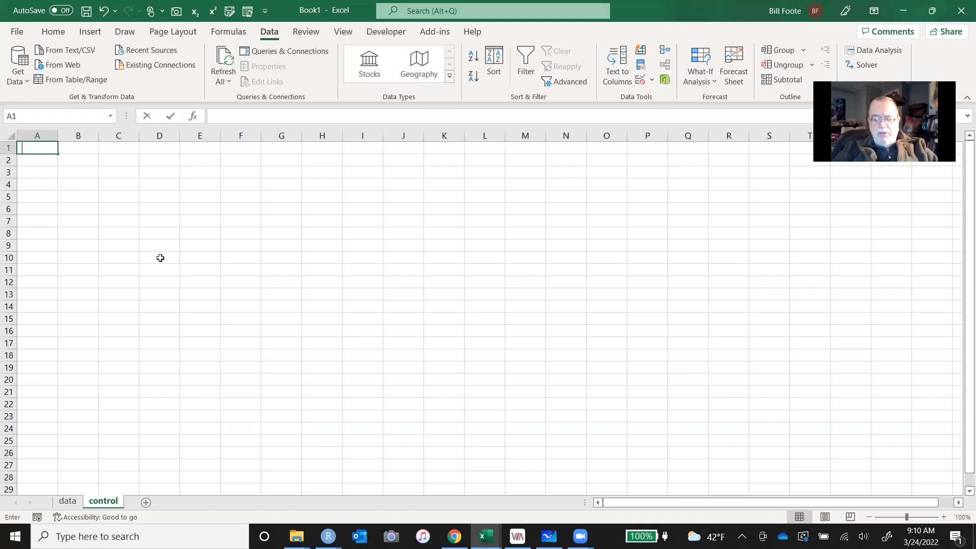
type("region")
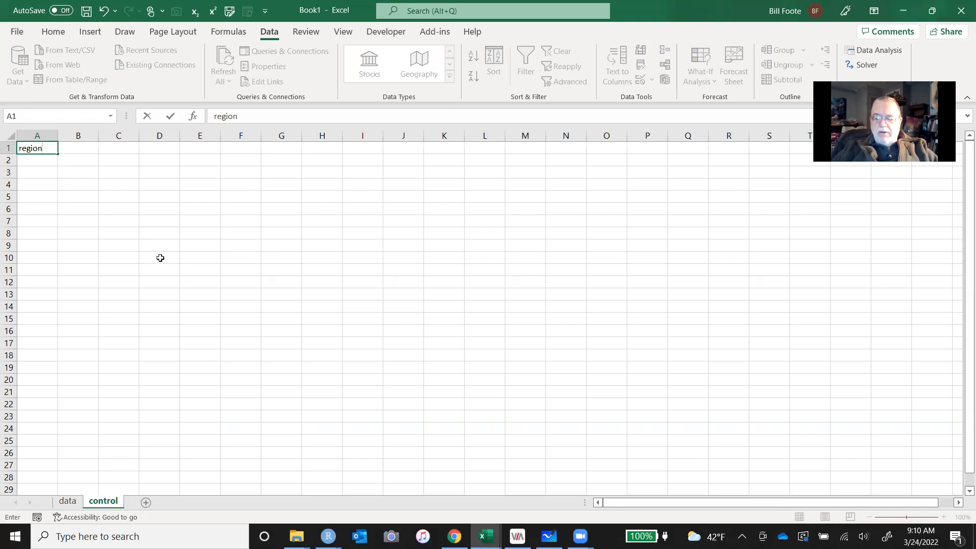
type("_name")
key("Tab")
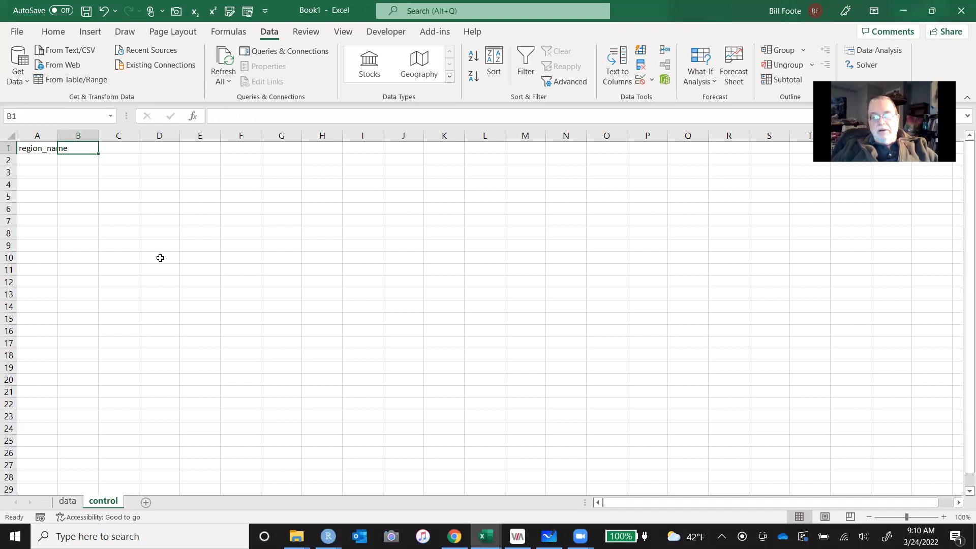
type("pro")
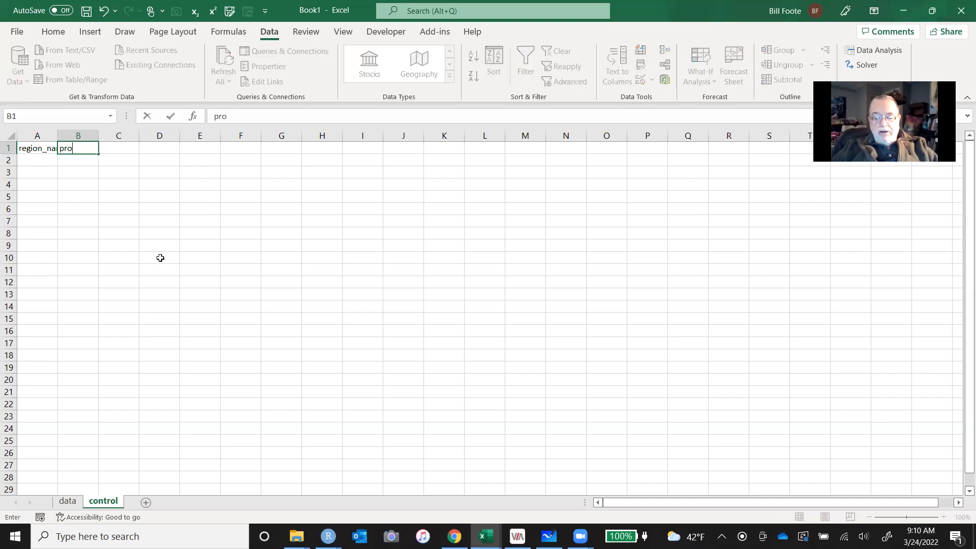
type("duct_name")
key("Tab")
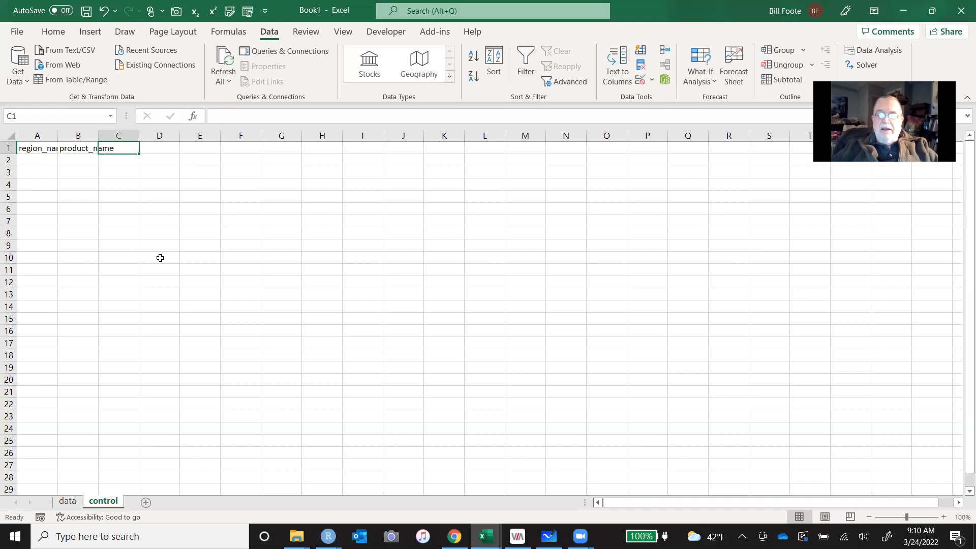
type("time")
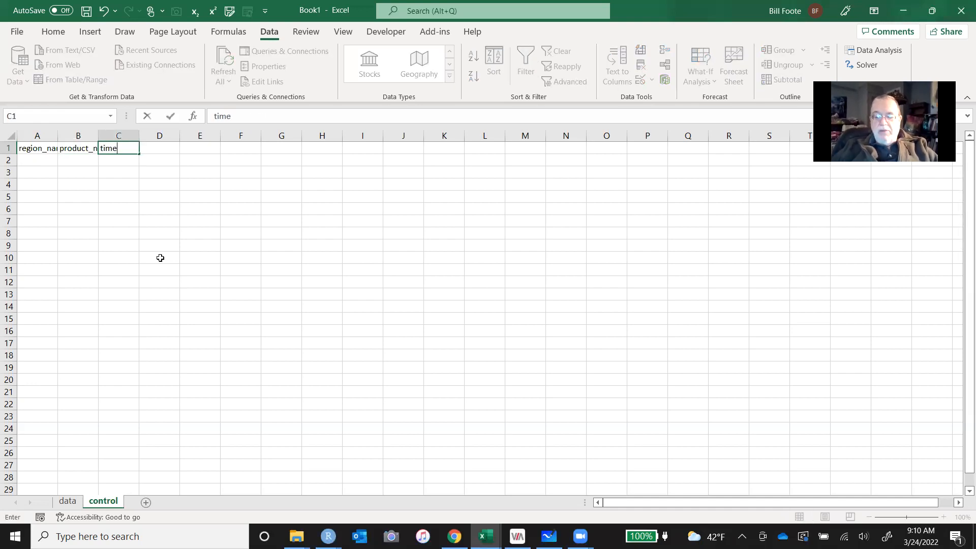
type("_name")
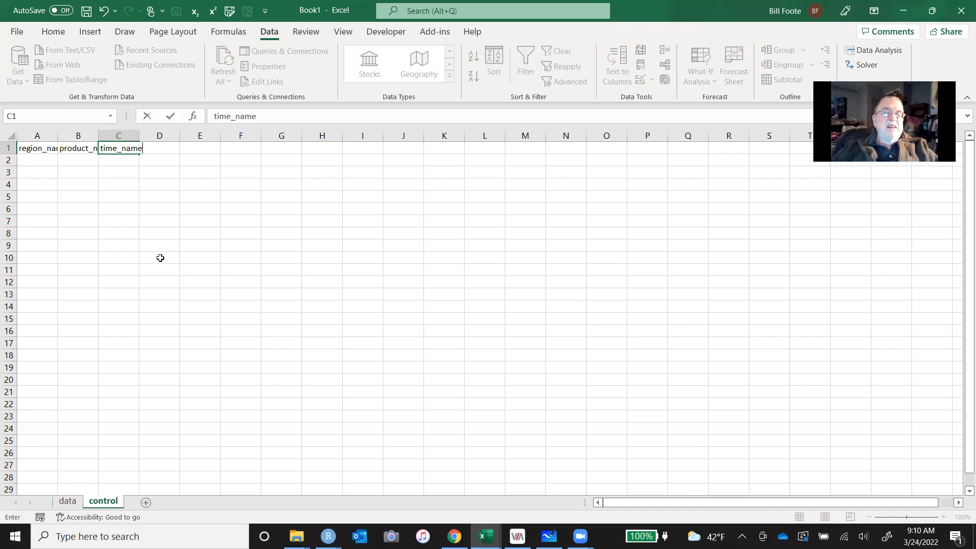
key("Return")
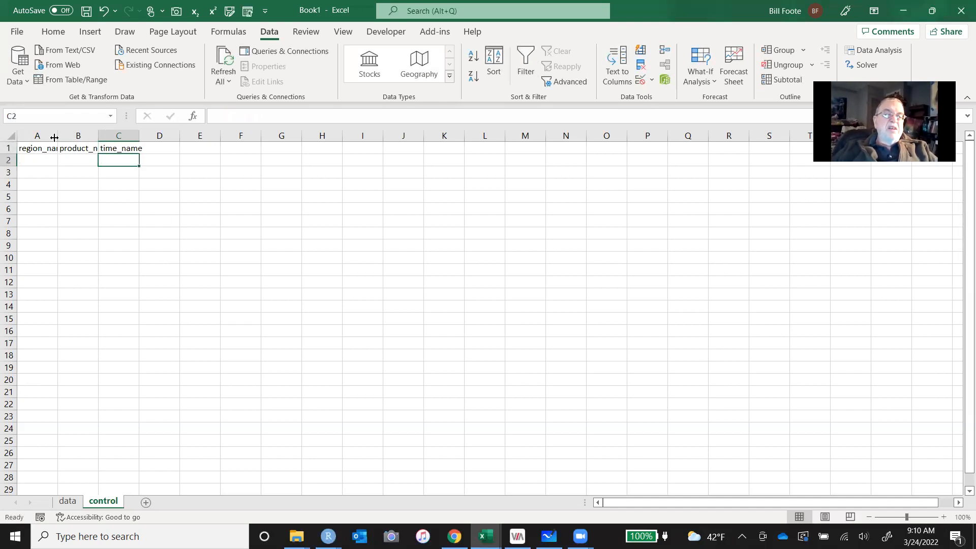
left_click_drag(57, 138, 208, 139)
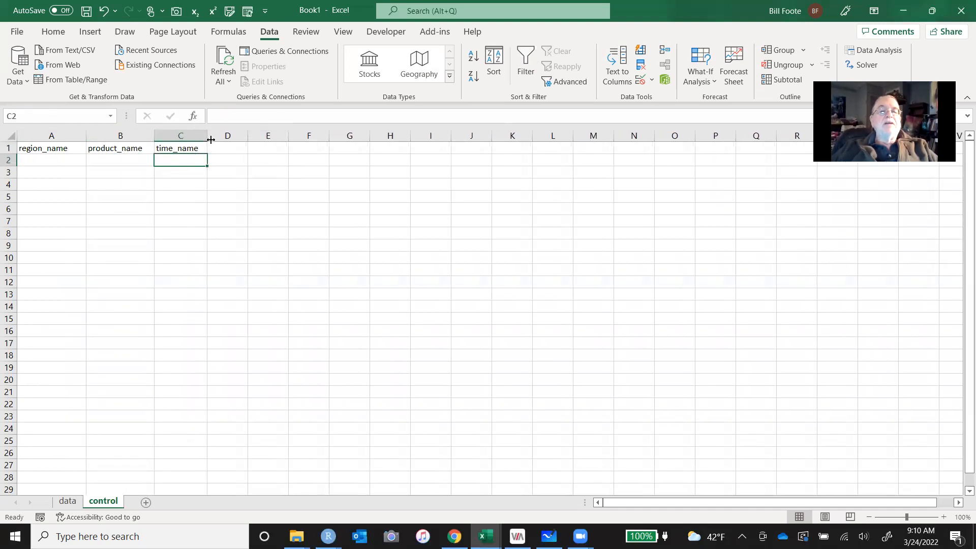
left_click(299, 162)
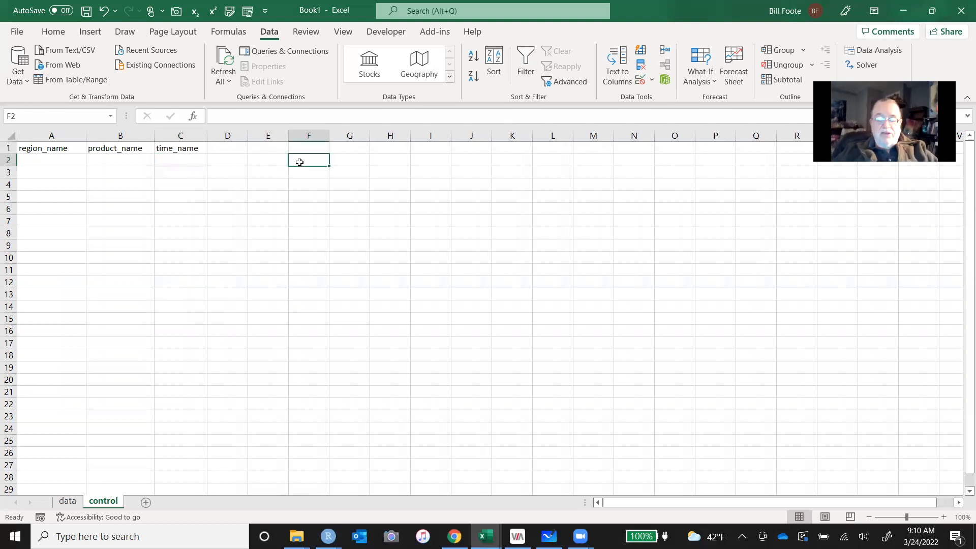
type("timeN")
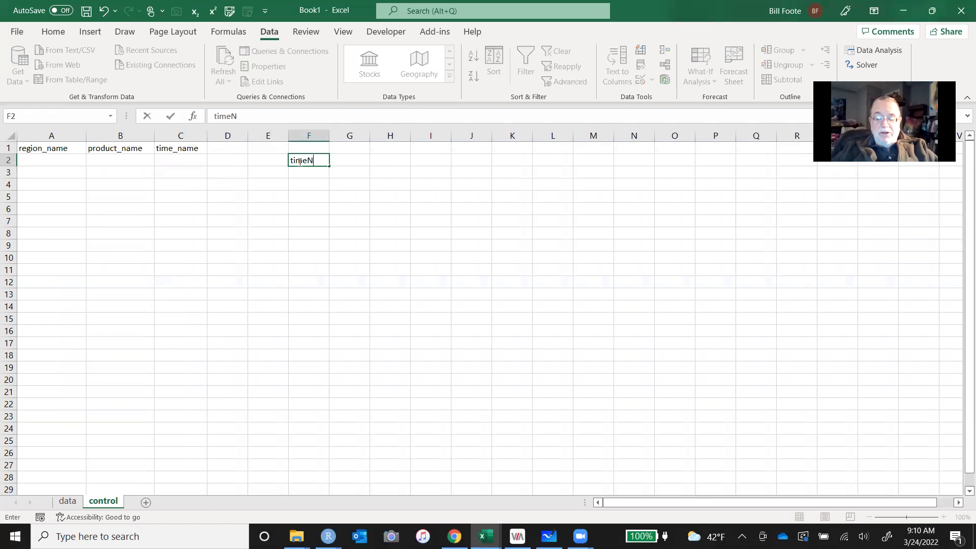
type("ame")
key("Return")
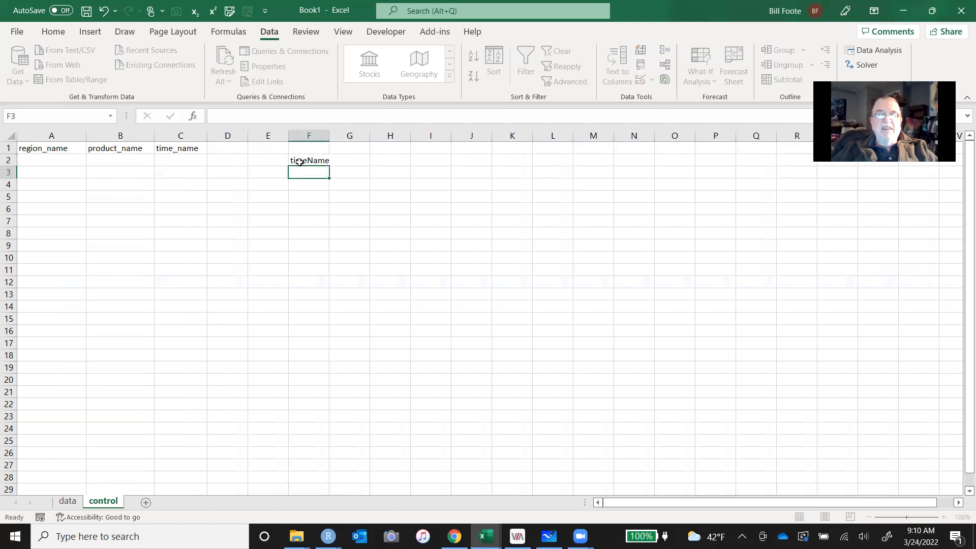
key("Return")
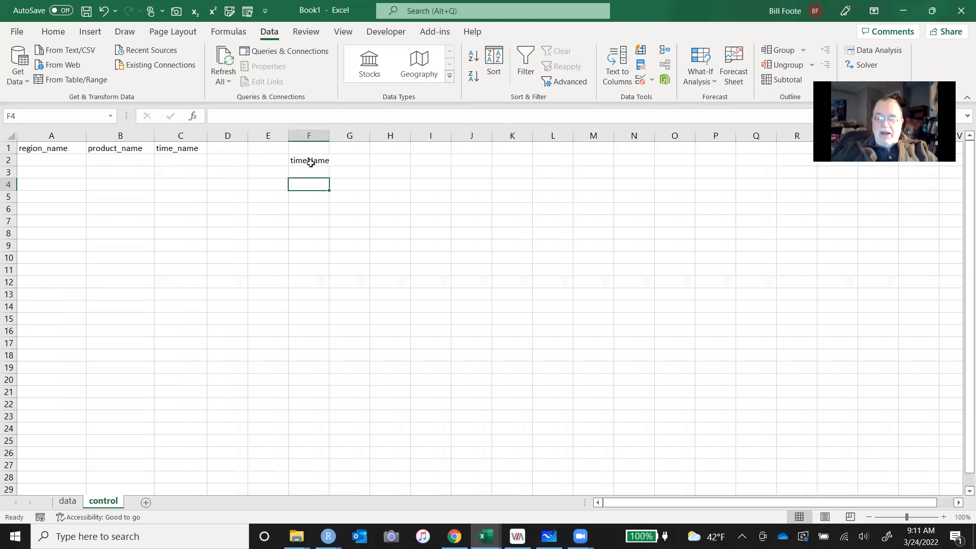
left_click(310, 162)
key("BackSpace")
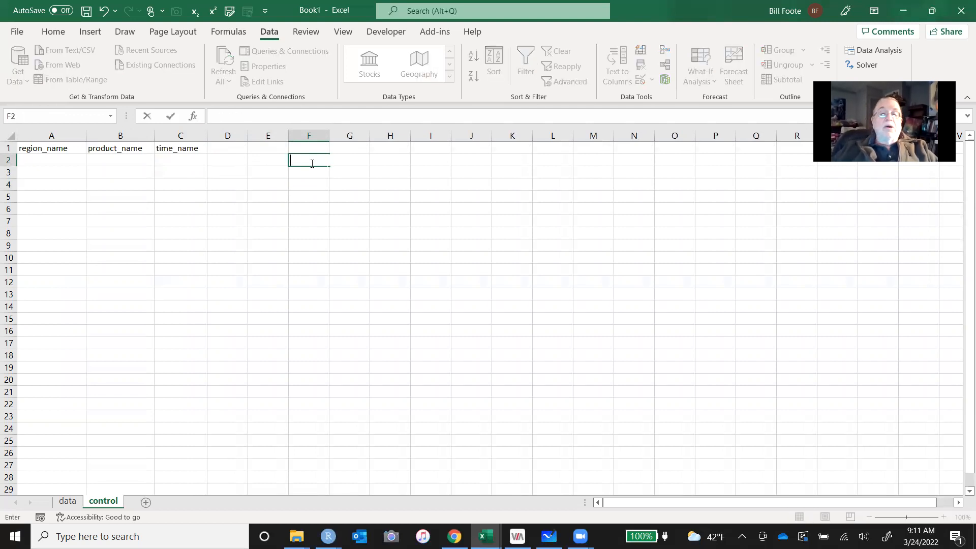
Link cell A2 under region_name to the first region entry with the formula =data!A2
key("Left")
key("Left")
key("Left")
key("Left")
key("Left")
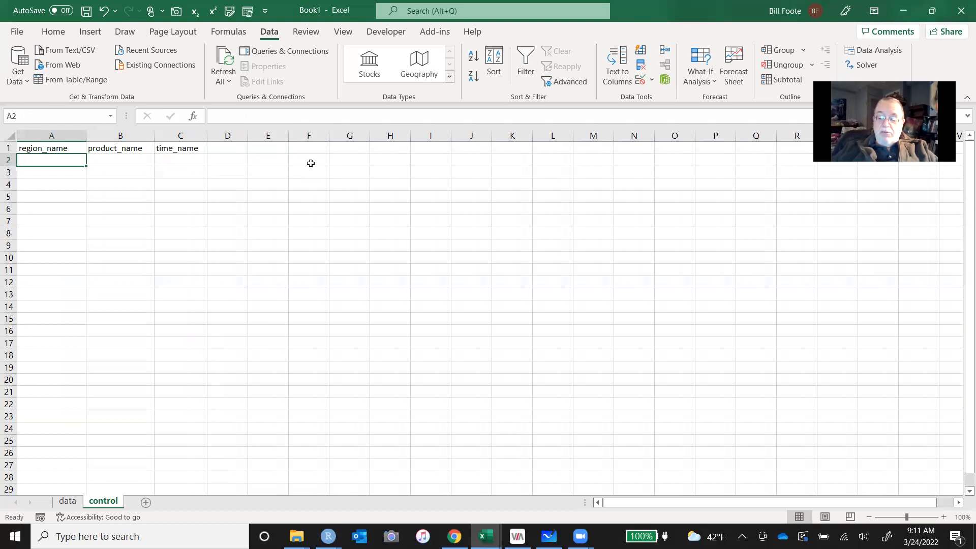
type("=")
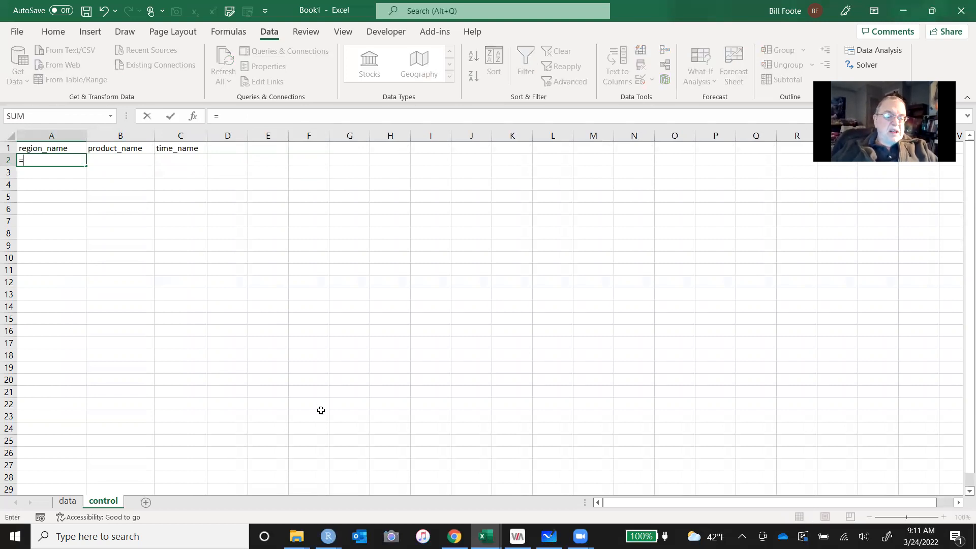
left_click(73, 505)
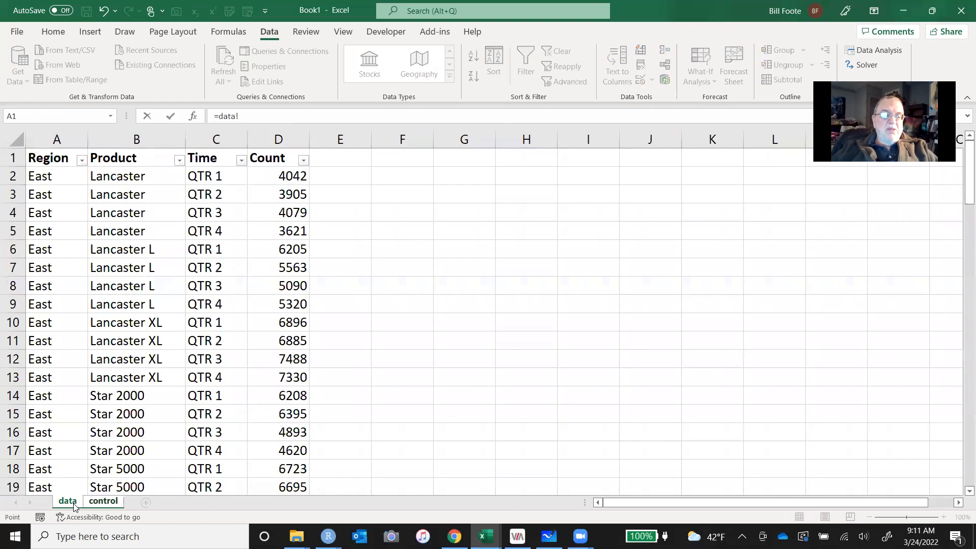
left_click(42, 181)
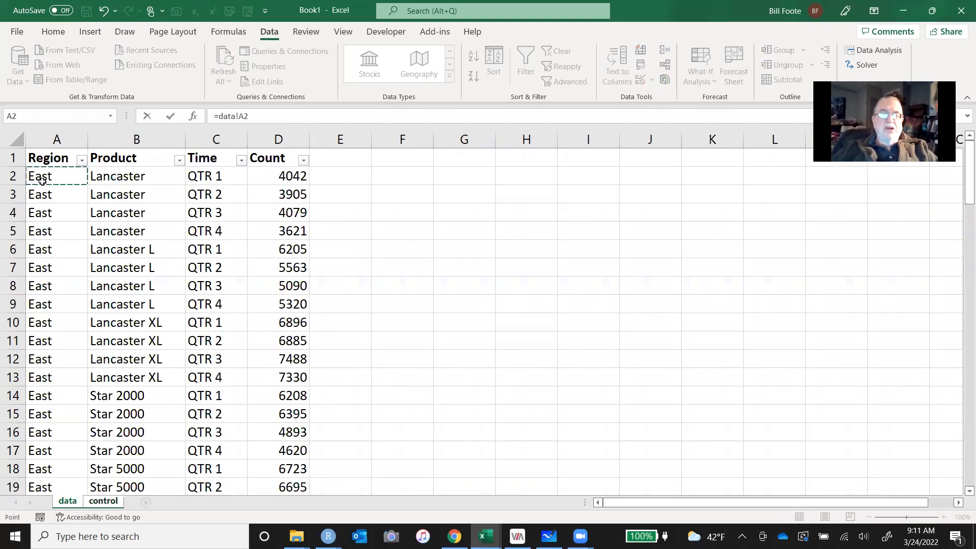
key("Return")
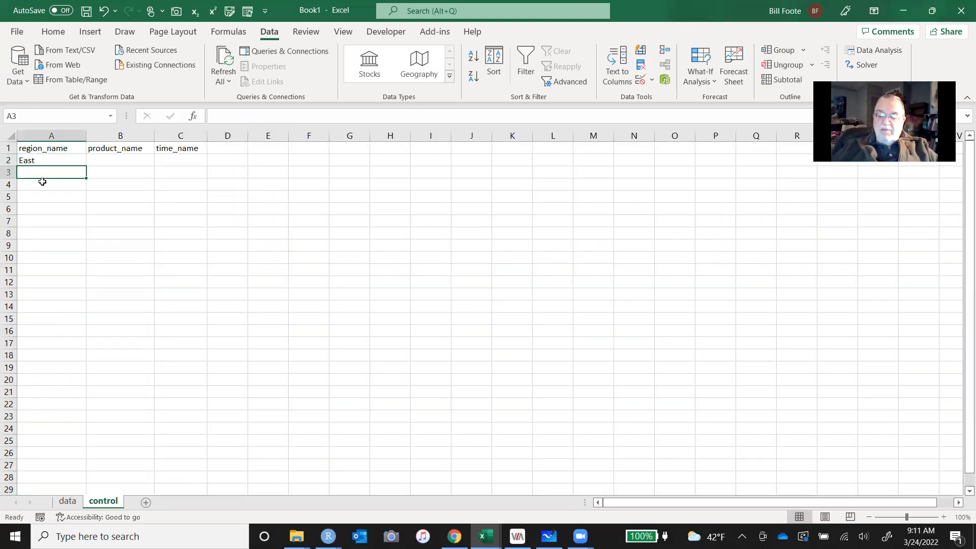
Link cell A3 of the control sheet to the first North entry with the formula =data!A26
type("=")
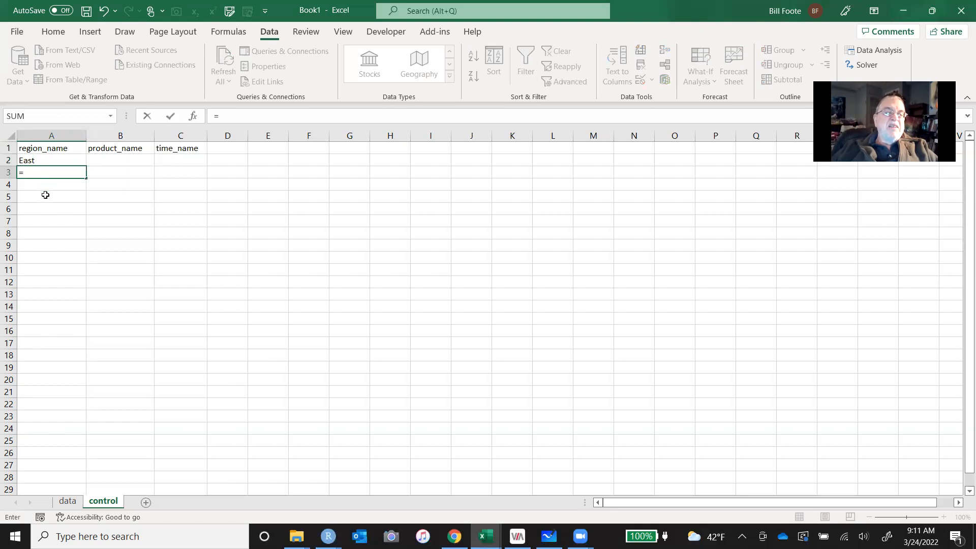
left_click(69, 503)
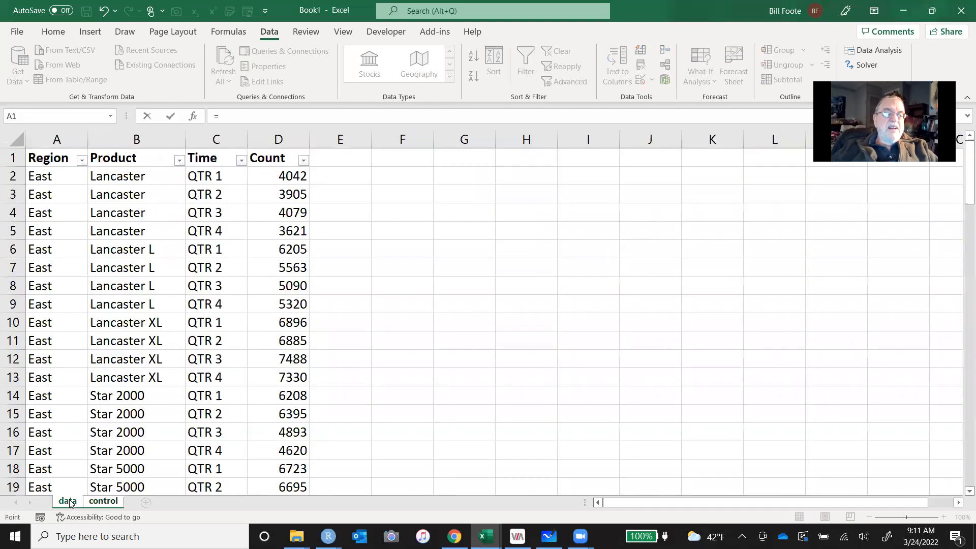
left_click(53, 470)
key("Down")
key("Down")
key("Down")
key("Down")
key("Down")
key("Down")
key("Down")
key("Down")
key("Down")
key("Down")
key("Down")
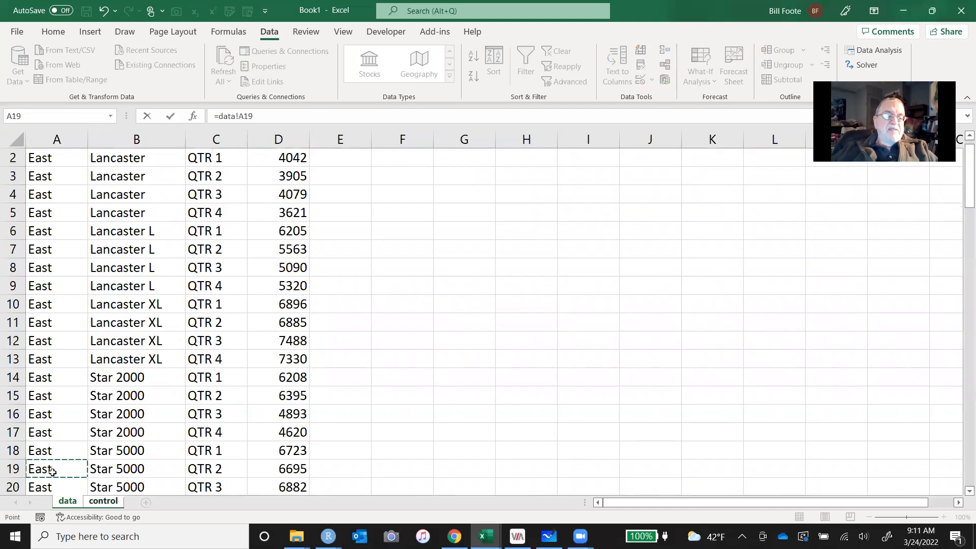
key("Up")
key("Up")
key("Up")
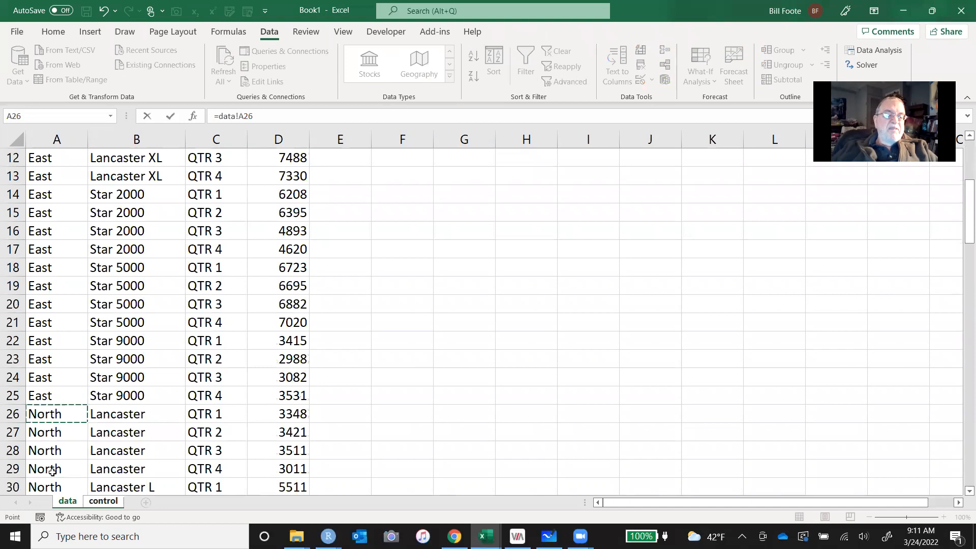
key("Return")
Link cell A4 of the control sheet to the first South entry with the formula =data!A50
type("=")
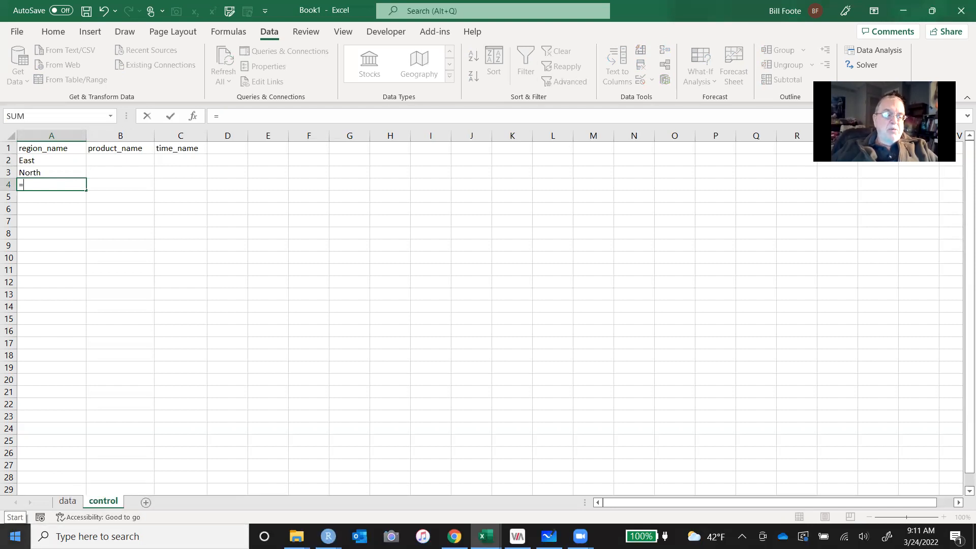
left_click(68, 502)
left_click(51, 470)
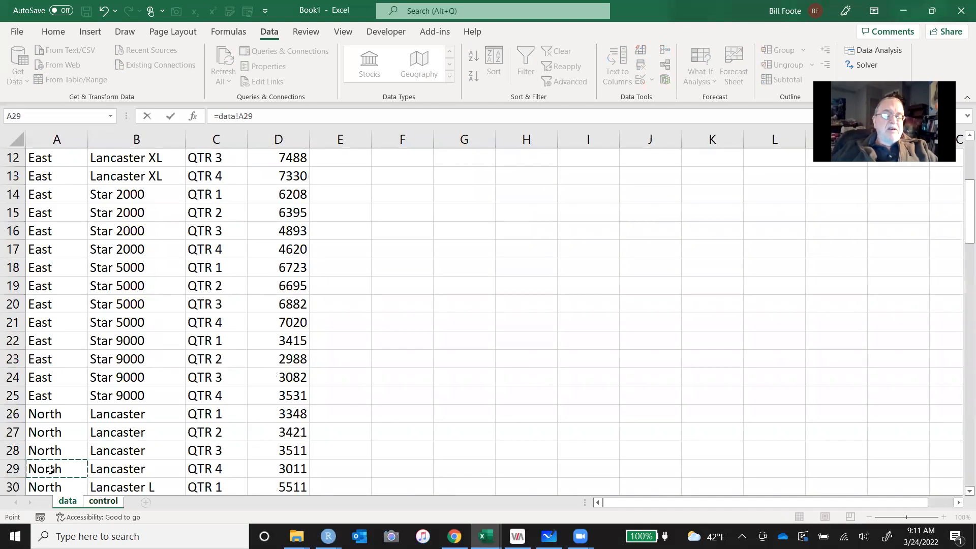
key("Down")
key("Down")
key("Down")
key("Down")
key("Down")
key("Down")
key("Down")
key("Down")
key("Down")
key("Down")
key("Down")
key("Down")
key("Down")
key("Down")
key("Down")
key("Down")
key("Down")
key("Down")
key("Down")
key("Down")
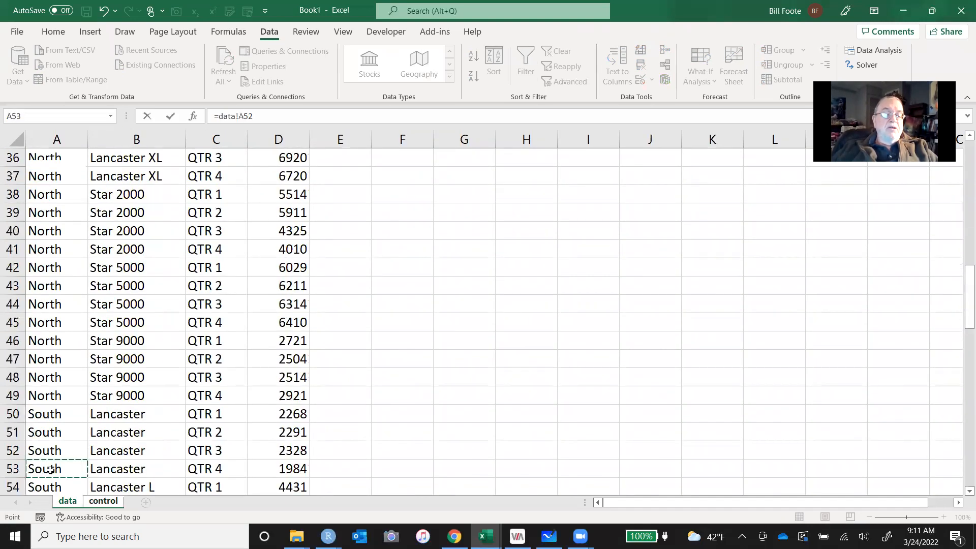
key("Up")
key("Up")
key("Up")
key("Up")
key("Up")
key("Up")
key("Up")
key("Up")
key("Up")
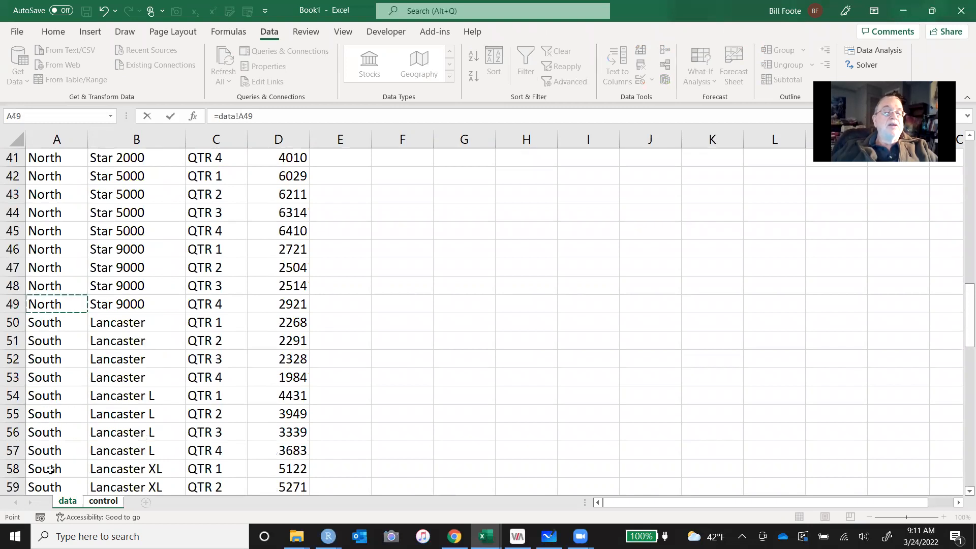
key("Down")
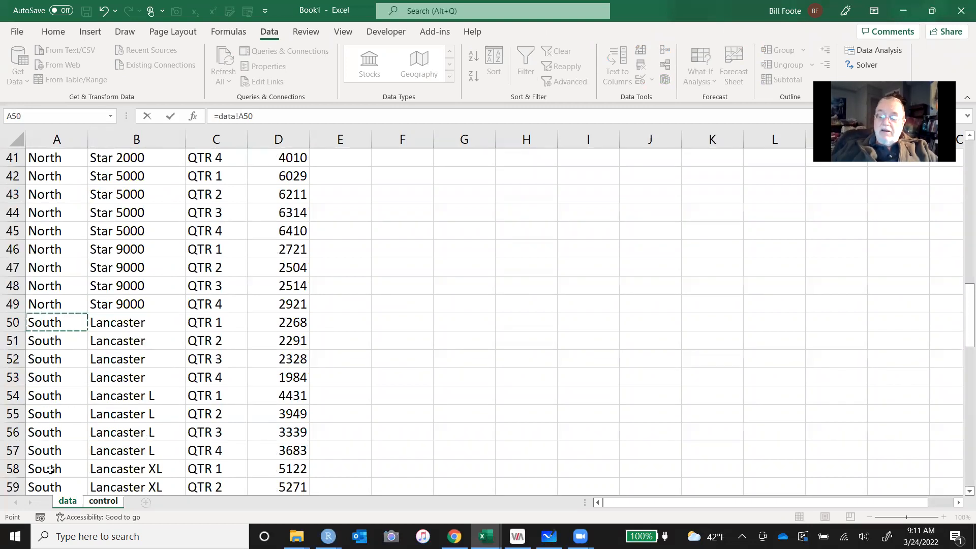
key("Return")
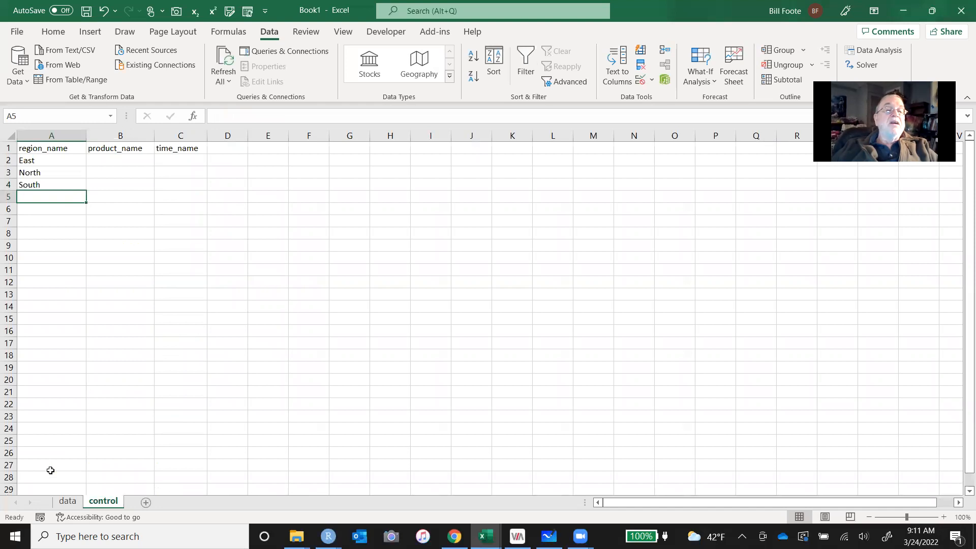
Link cell A5 of the control sheet to the first West entry with the formula =data!A74
type("=")
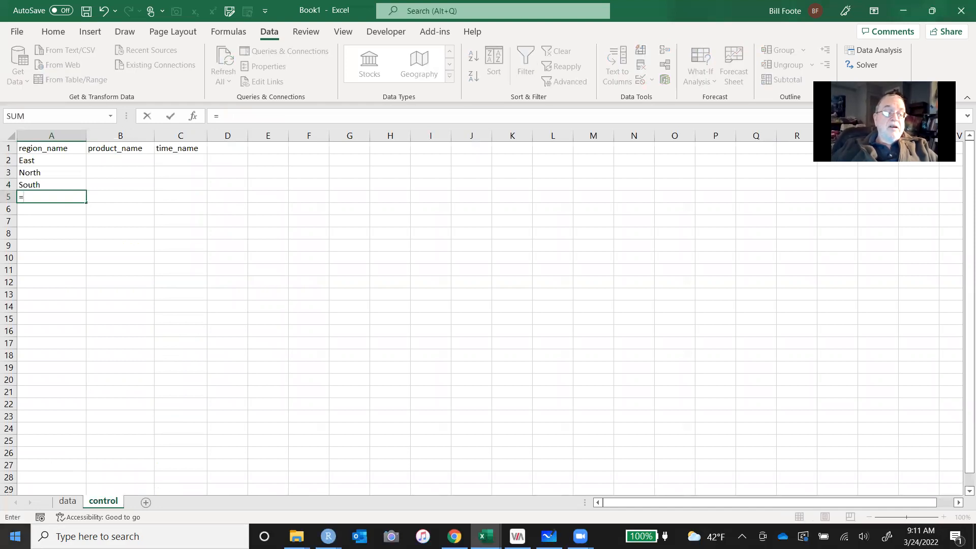
left_click(70, 502)
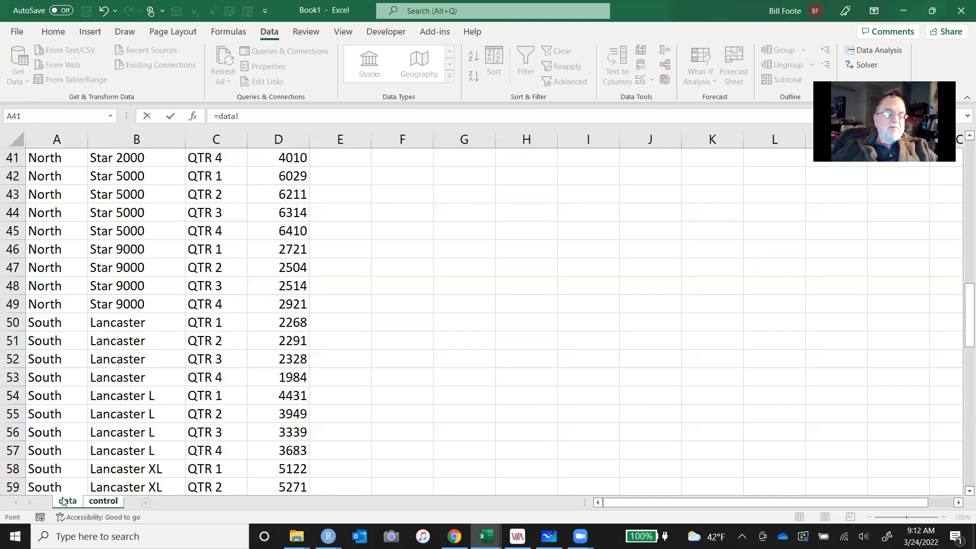
left_click(45, 473)
key("Down")
key("Down")
key("Down")
key("Down")
key("Down")
key("Down")
key("Down")
key("Down")
key("Down")
key("Down")
key("Down")
key("Down")
key("Down")
key("Down")
key("Down")
key("Down")
key("Down")
key("Down")
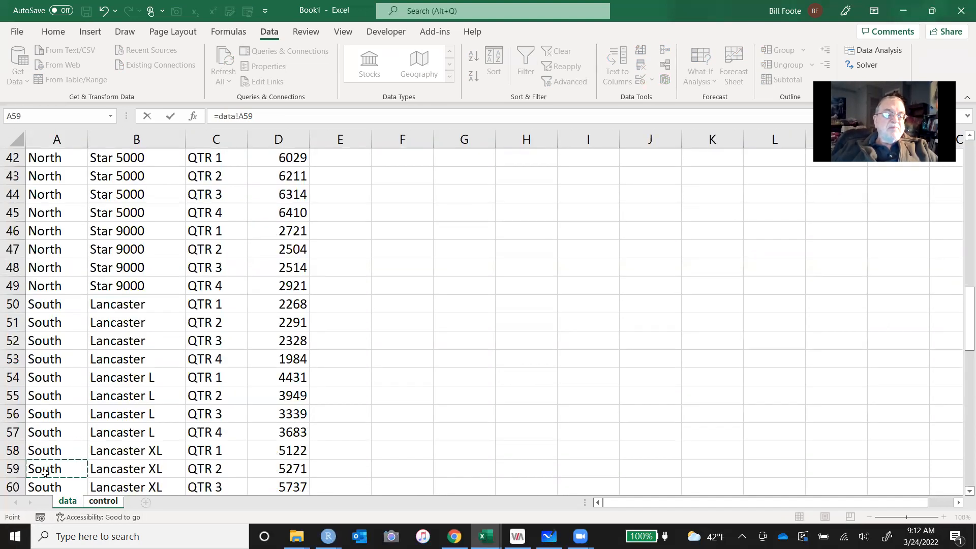
scroll(44, 472, "down", 4)
key("Down")
key("Up")
key("Up")
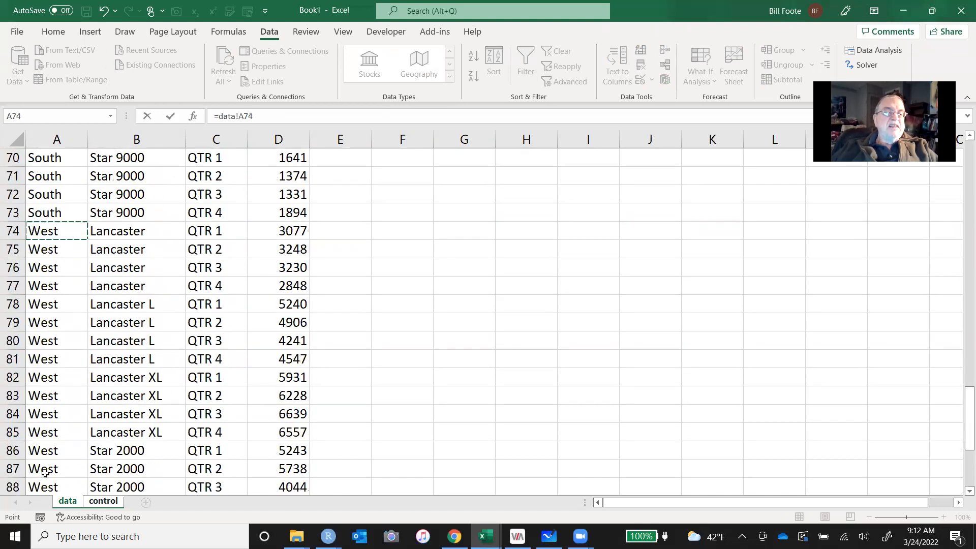
key("Return")
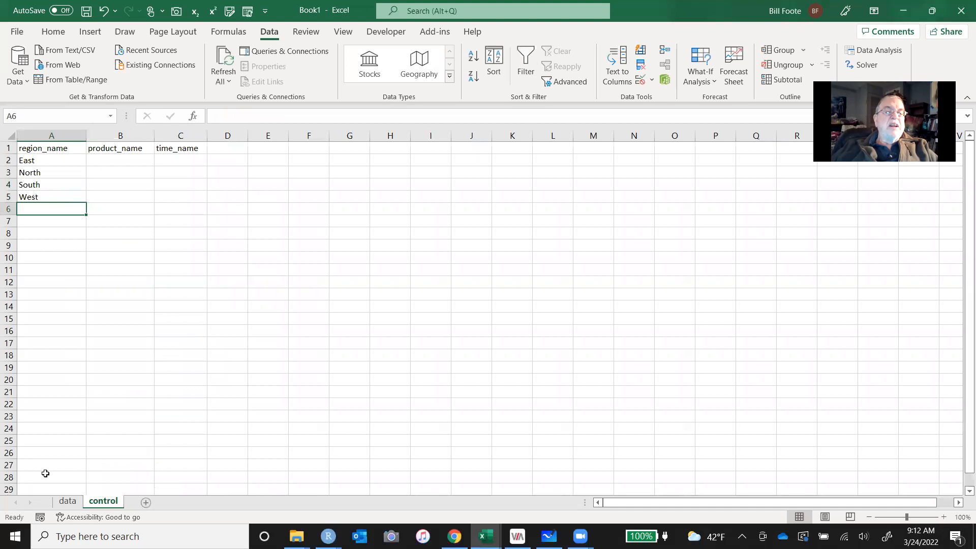
Apply All Borders to the heading cells A1:C1 of the control sheet
key("Up")
key("Up")
key("Up")
key("Up")
key("Up")
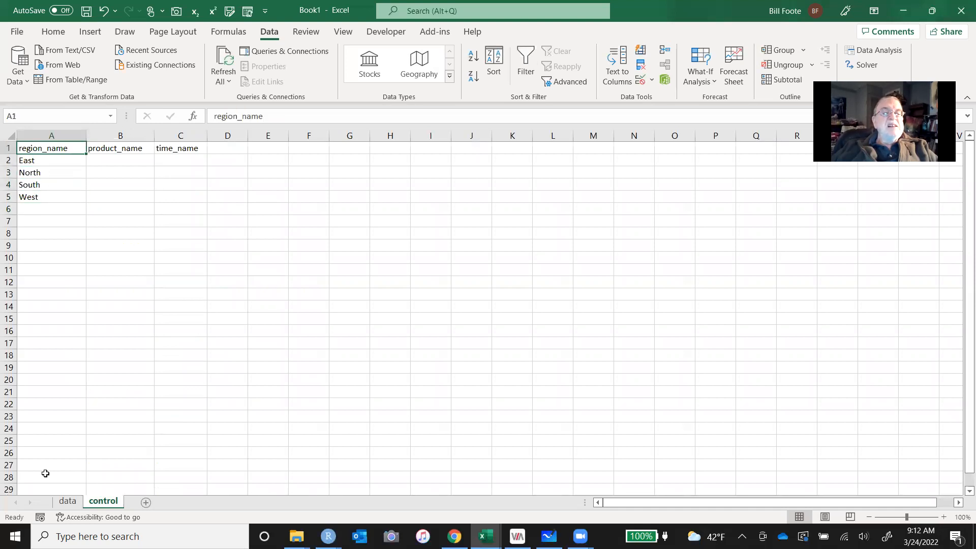
key("shift+Right")
key("shift+Right")
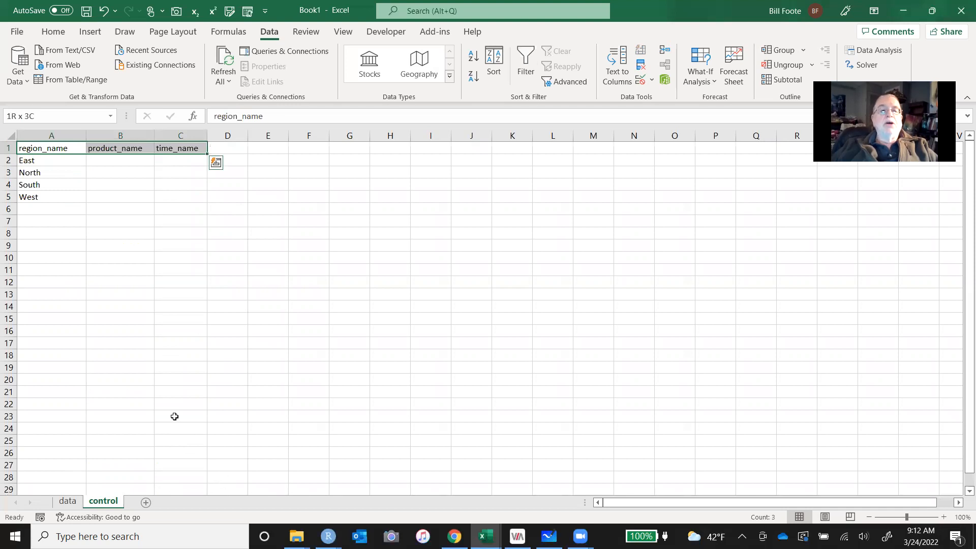
left_click(60, 34)
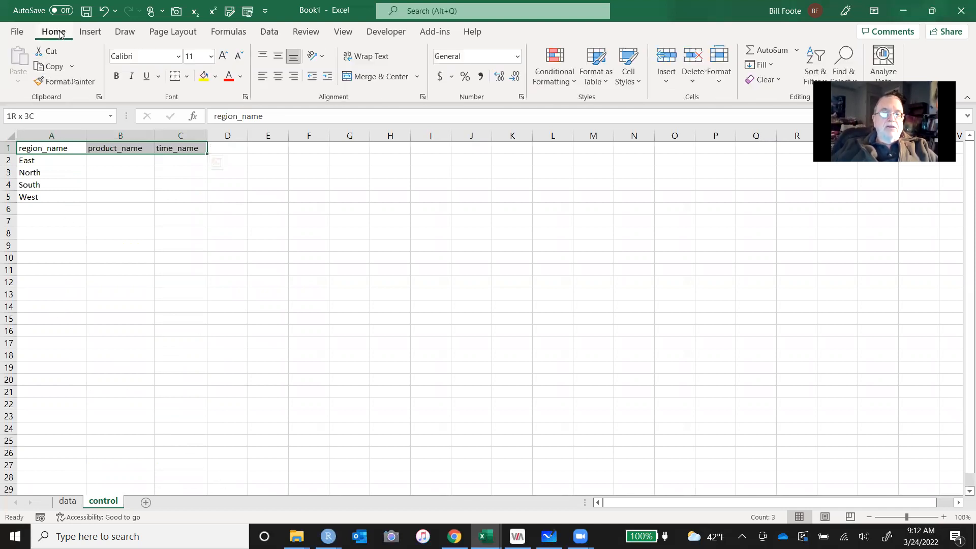
left_click(186, 76)
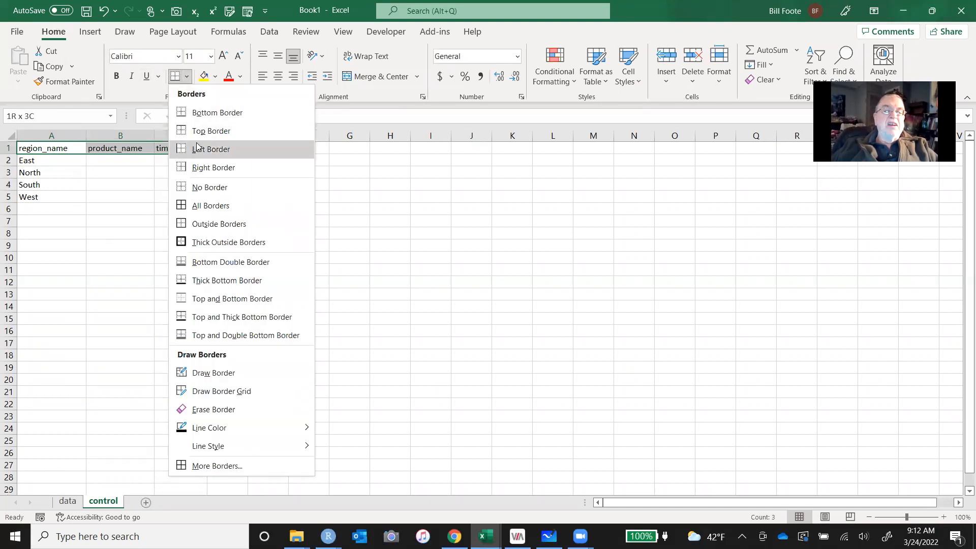
left_click(197, 206)
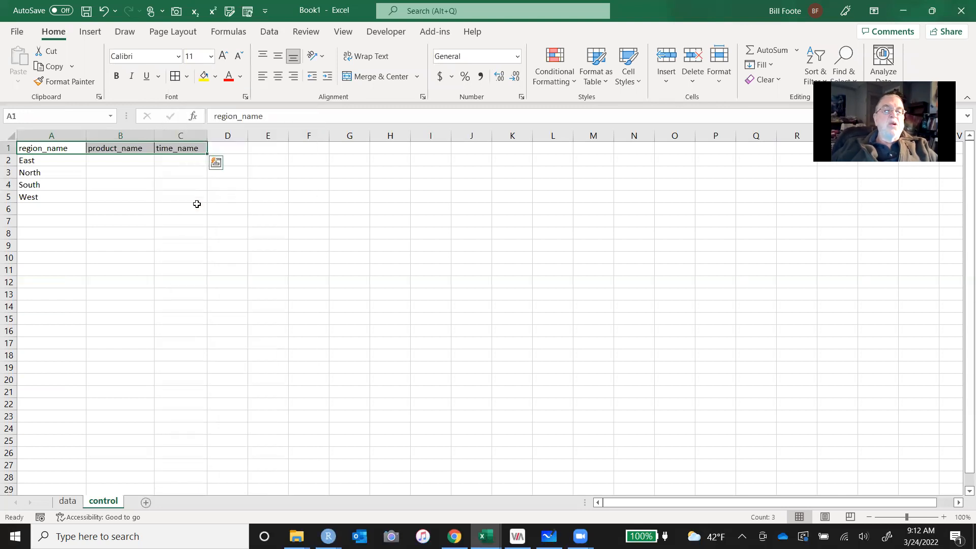
Create the named range region_name from cells A1:A5 of the control sheet, using the top row as the name
left_click(60, 148)
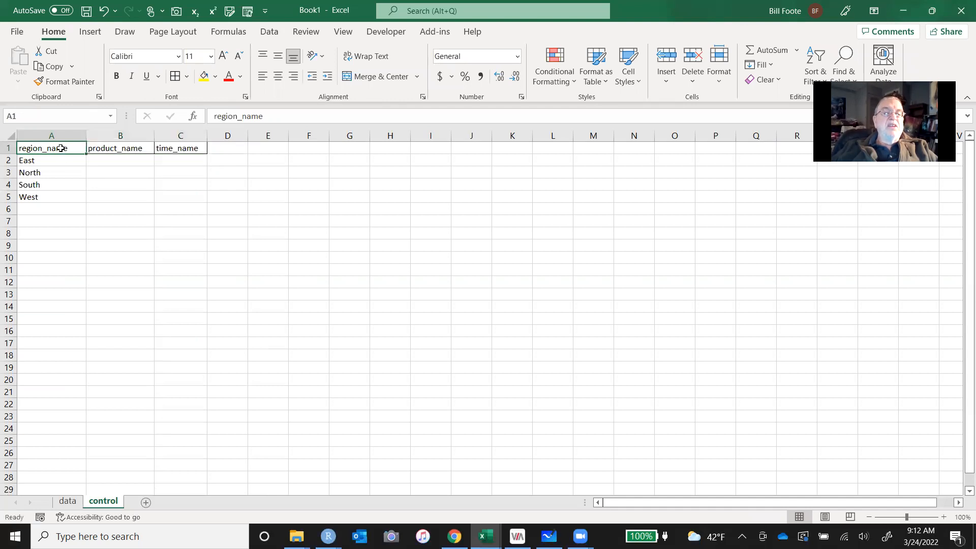
key("shift+Down")
key("shift+Down")
key("shift+Down")
key("shift+Down")
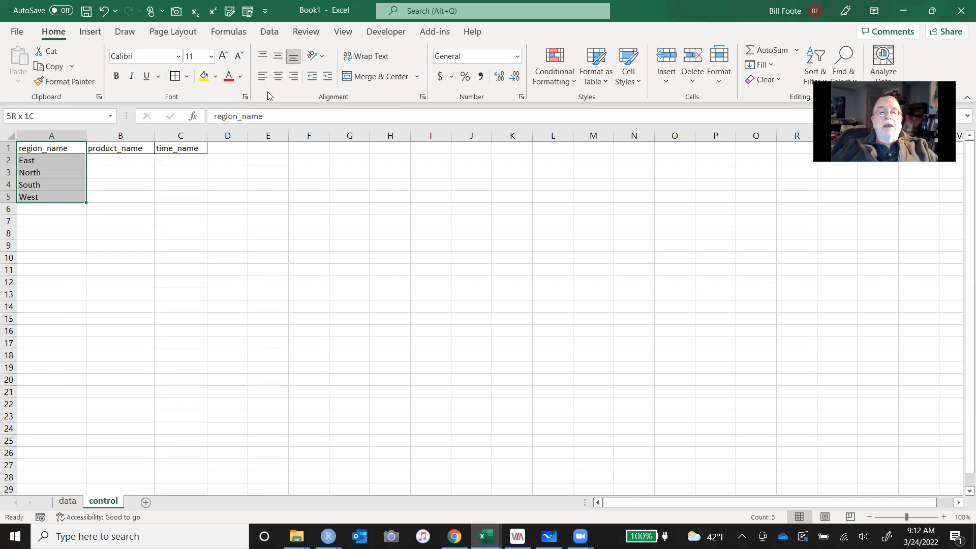
left_click(239, 32)
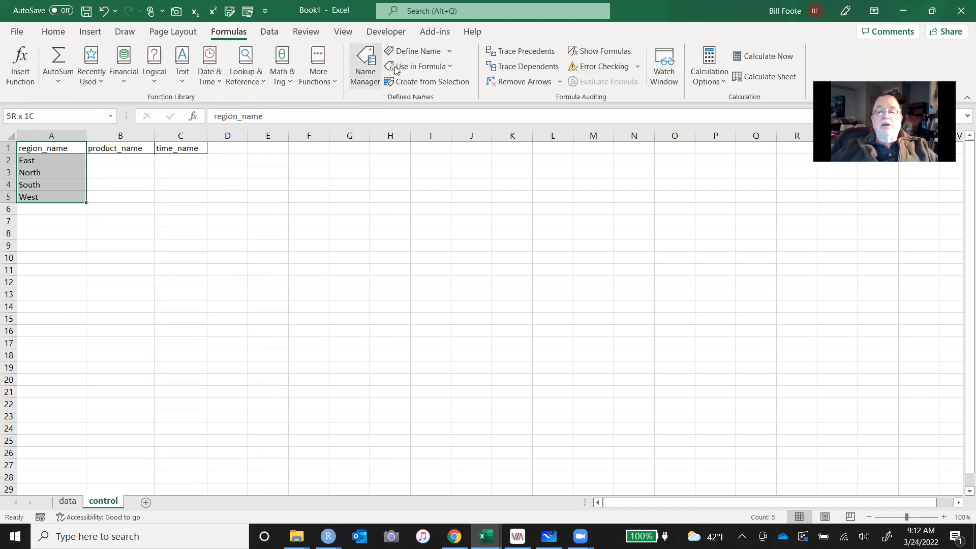
left_click(408, 83)
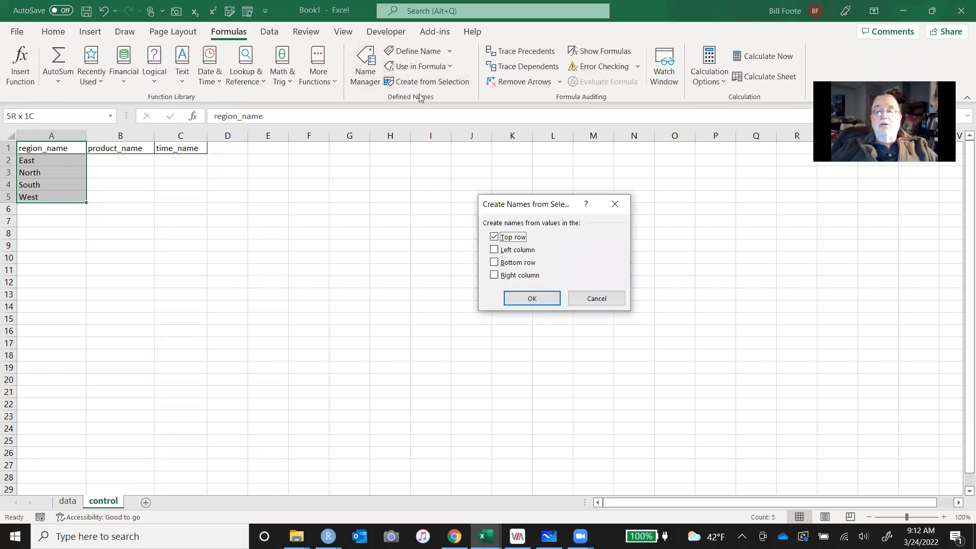
left_click(532, 299)
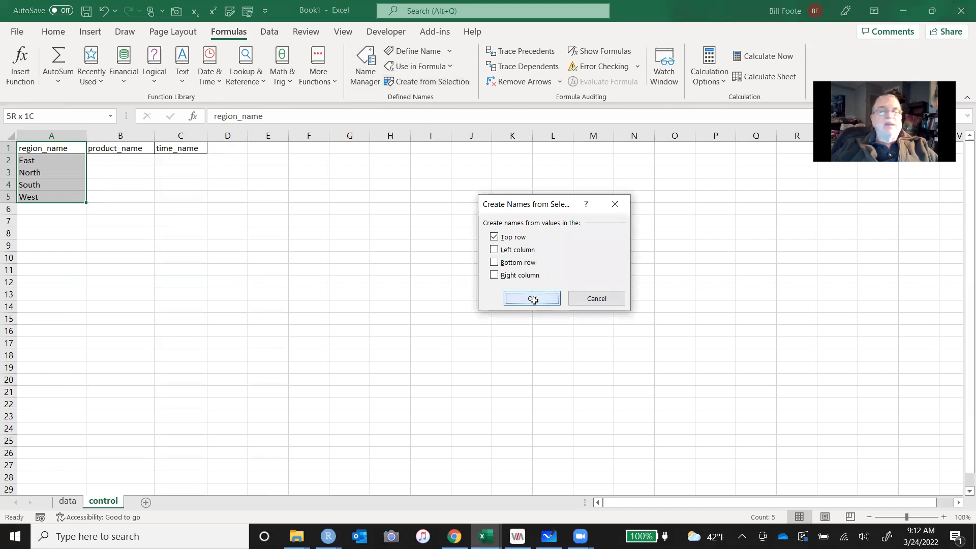
Check the workbook's defined names and go to the region_name range to verify the cells it covers
left_click(295, 267)
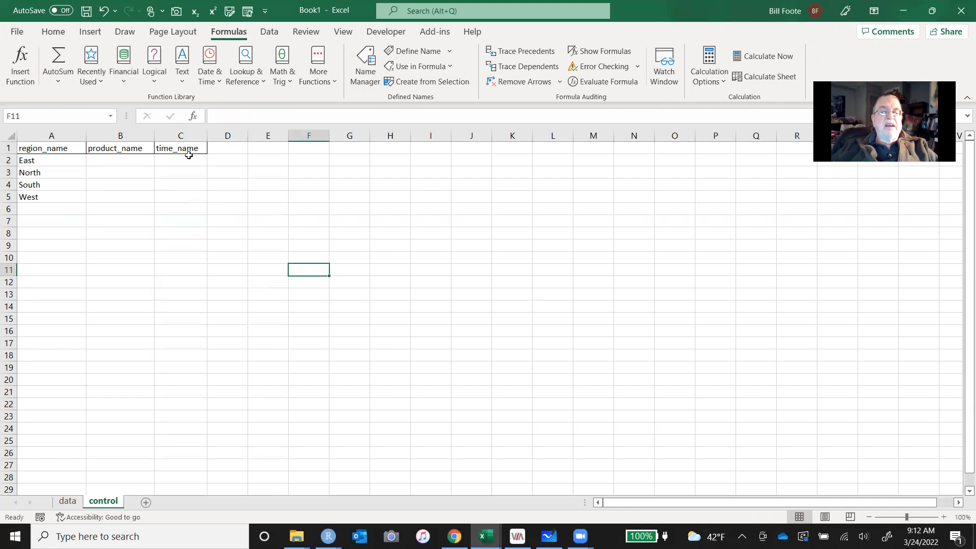
left_click(109, 118)
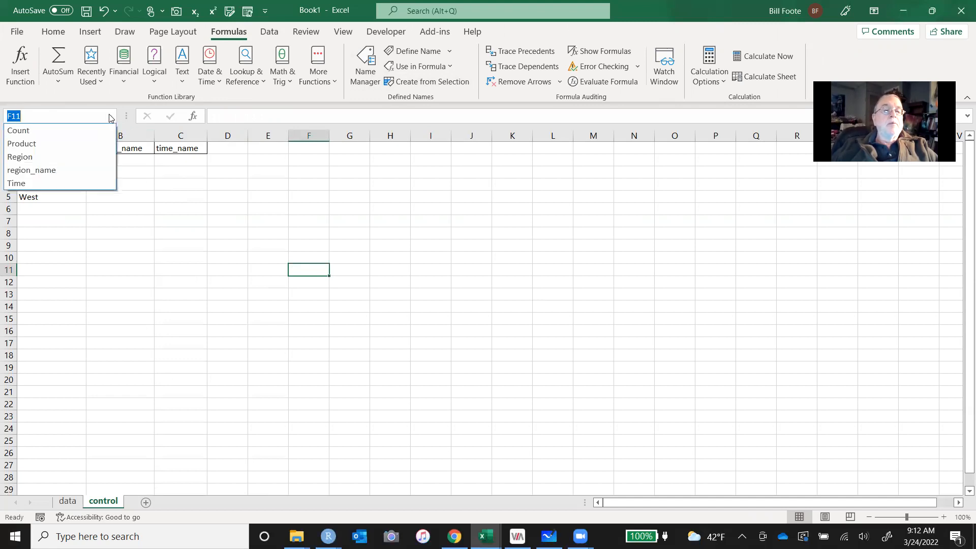
left_click(68, 170)
left_click(221, 271)
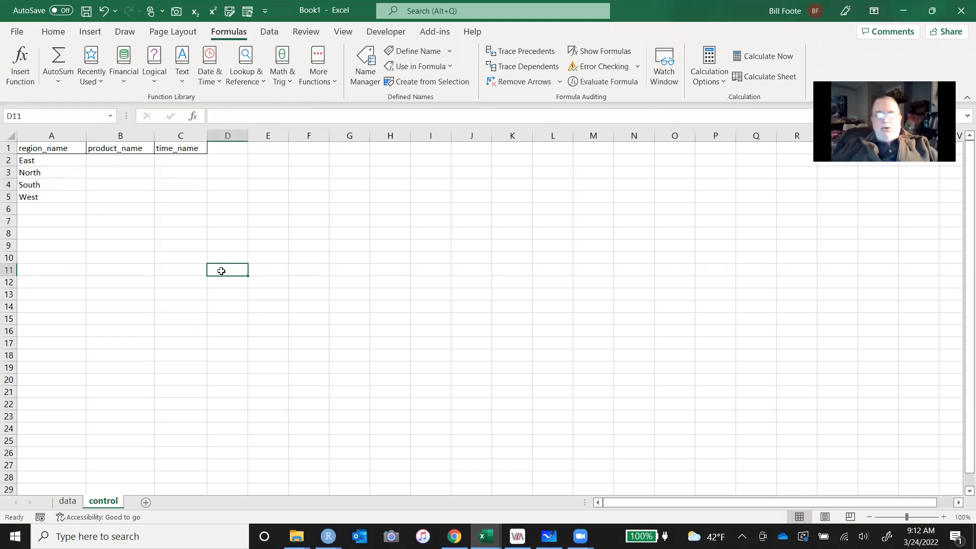
Add a new worksheet after the control sheet and name it analysis
left_click(144, 503)
double_click(144, 502)
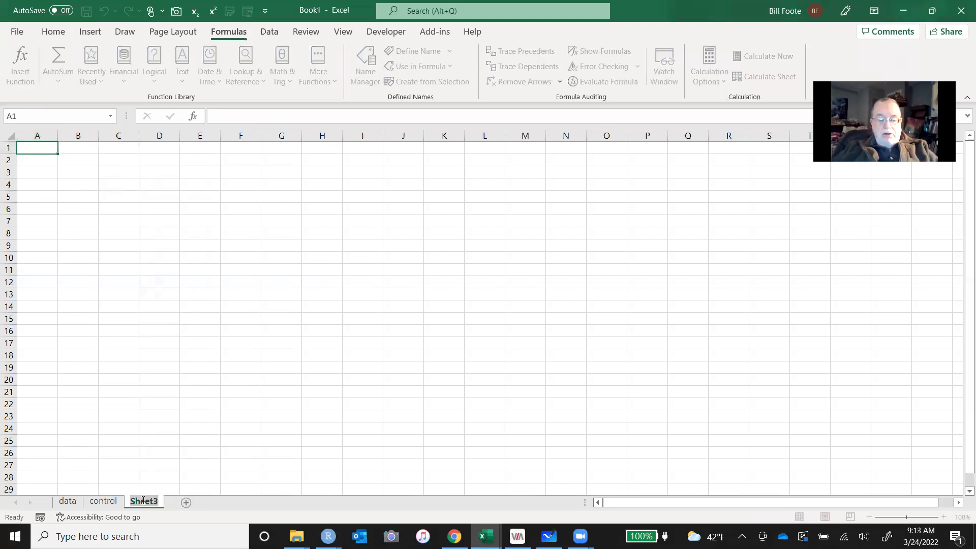
type("analysis")
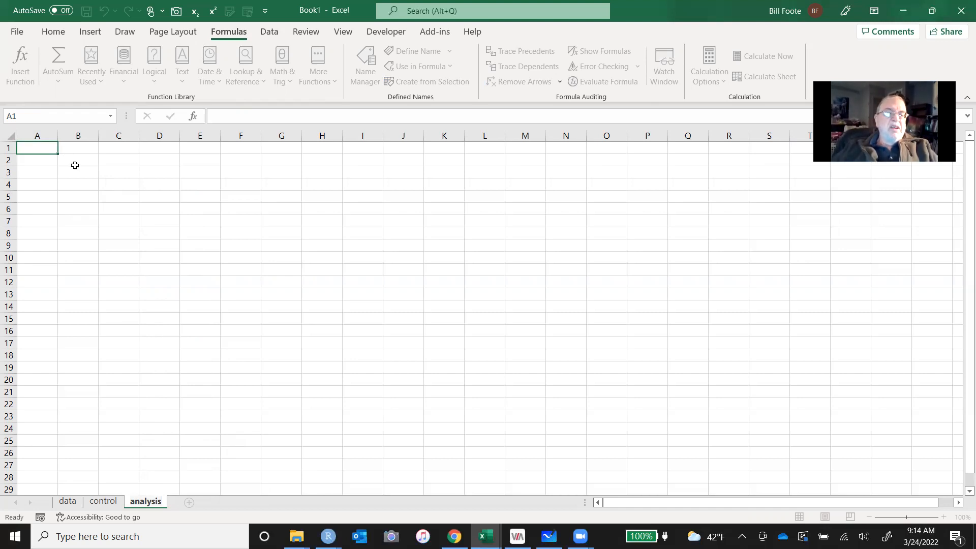
left_click(72, 162)
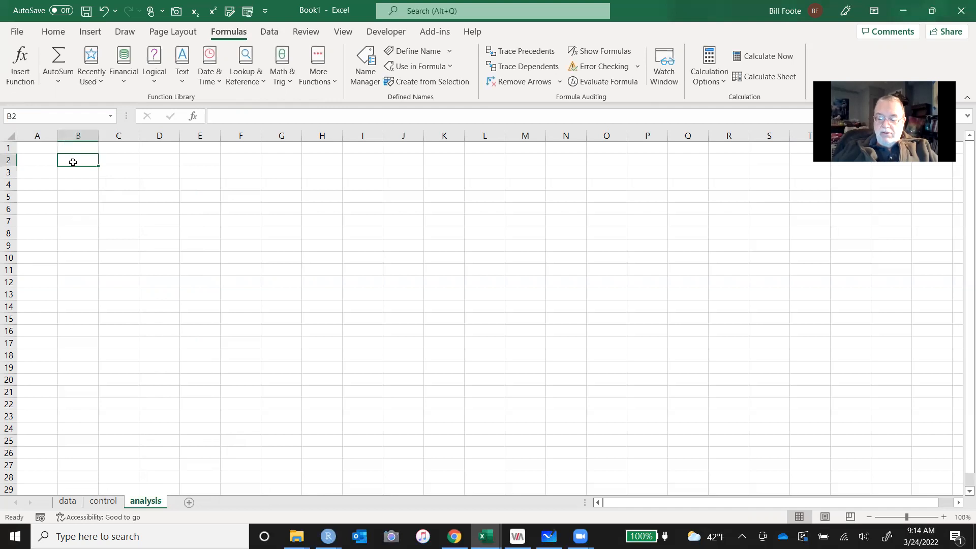
Add list data validation to cell A1 of the analysis sheet with =region_name as its source
key("Left")
key("Up")
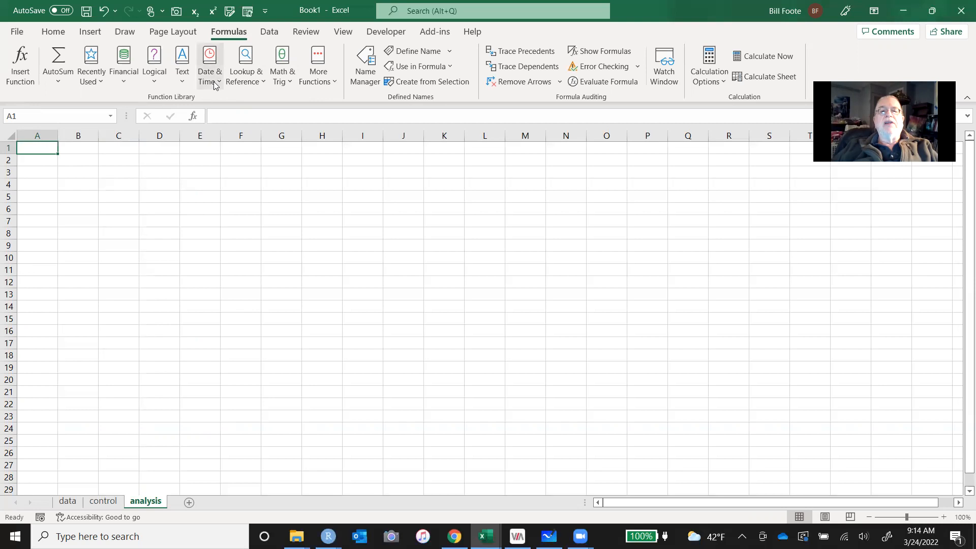
left_click(268, 34)
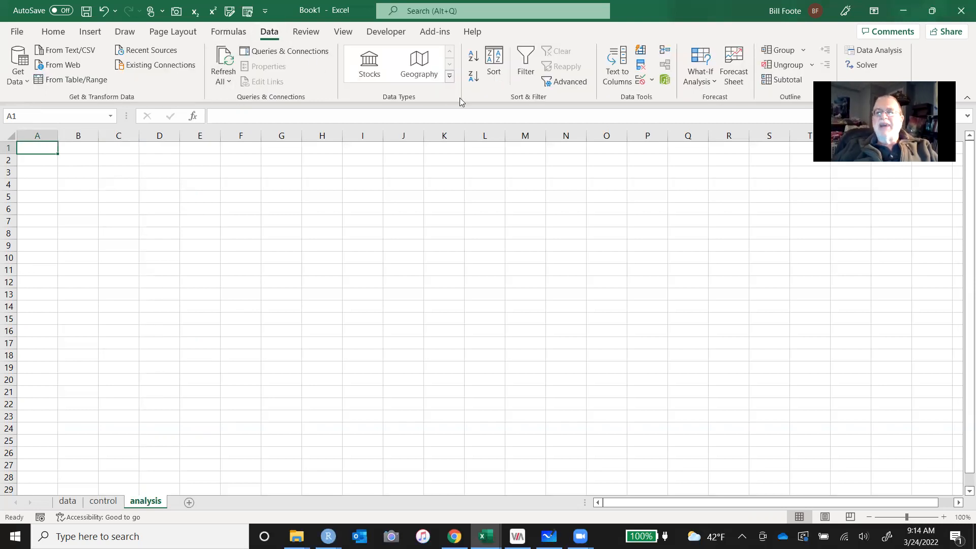
left_click(641, 80)
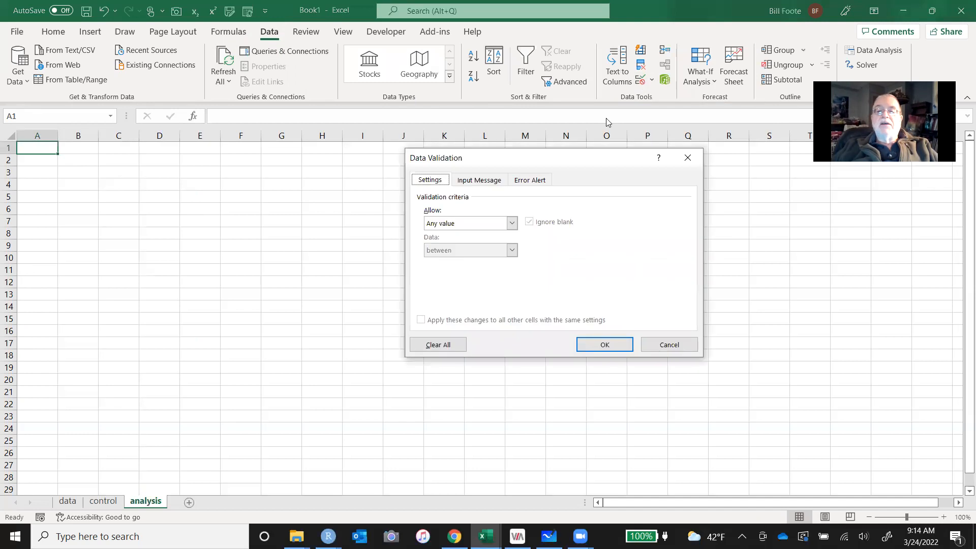
left_click(512, 224)
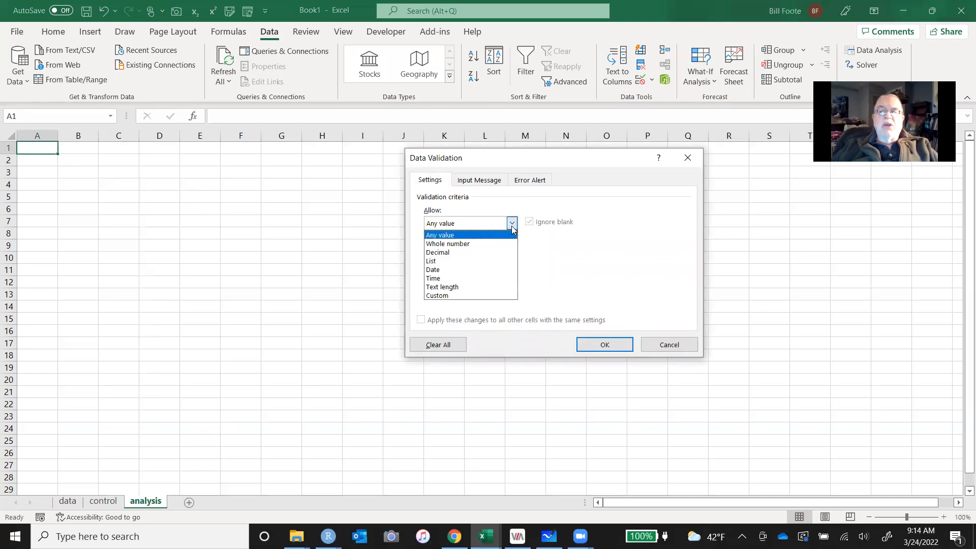
left_click(500, 264)
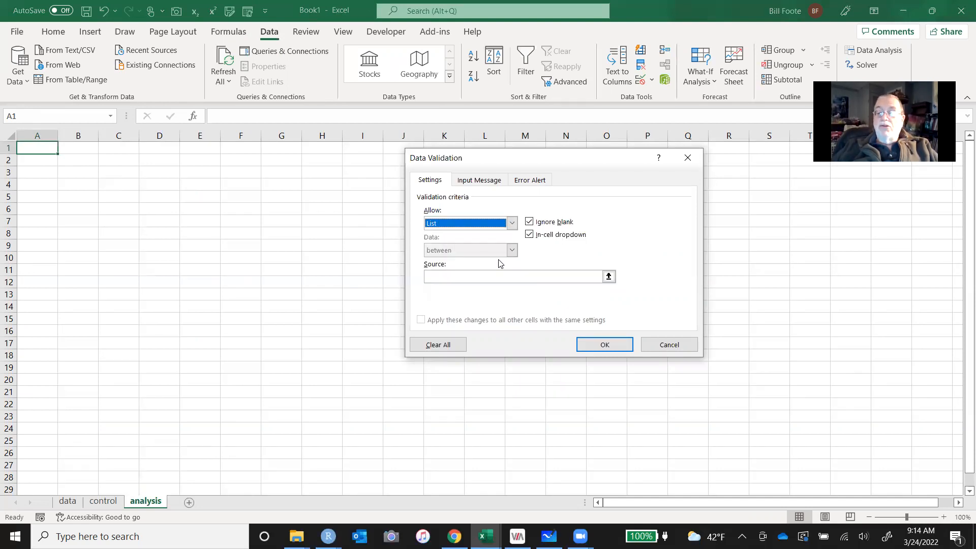
left_click(441, 278)
type("=region")
type("ch")
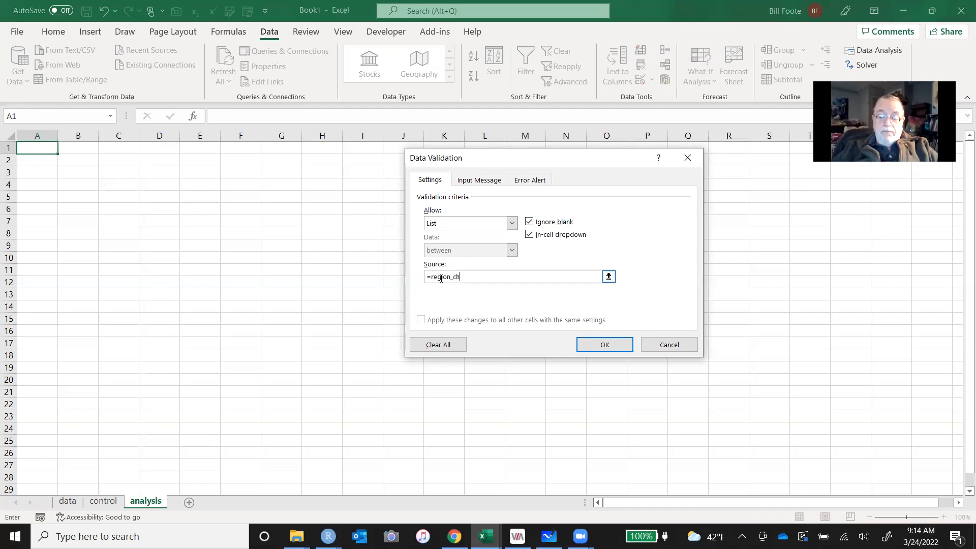
key("BackSpace")
key("BackSpace")
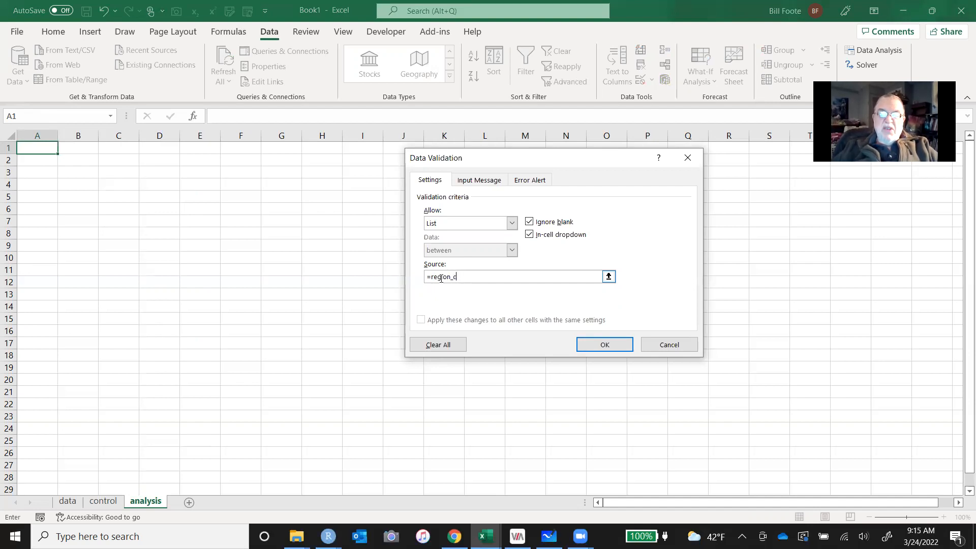
type("name")
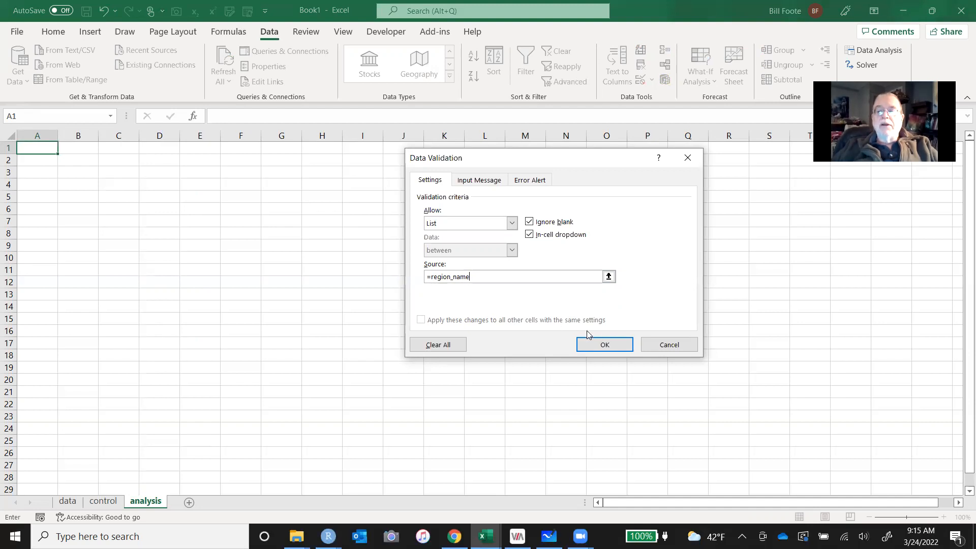
left_click(602, 345)
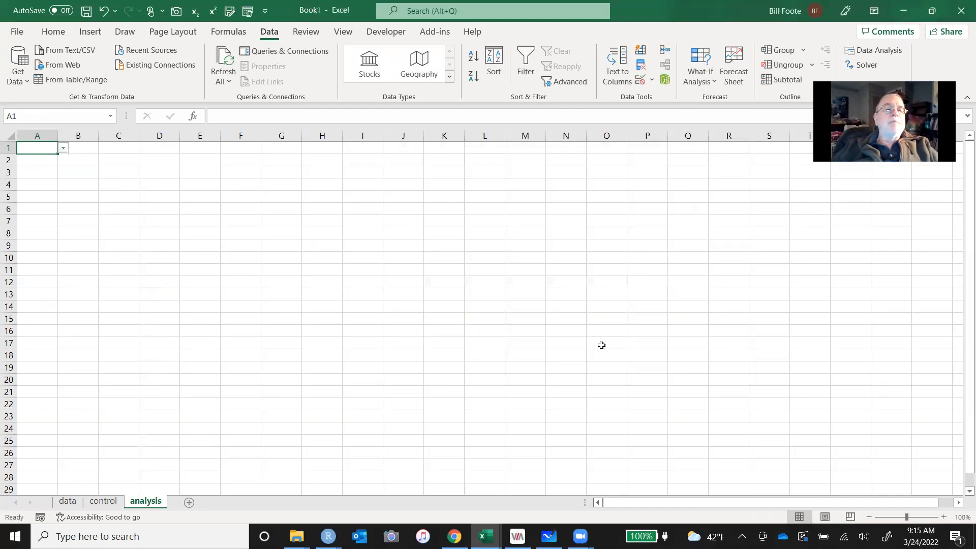
Choose East from the list in cell A1 and give the cell Thick Outside Borders
left_click(63, 148)
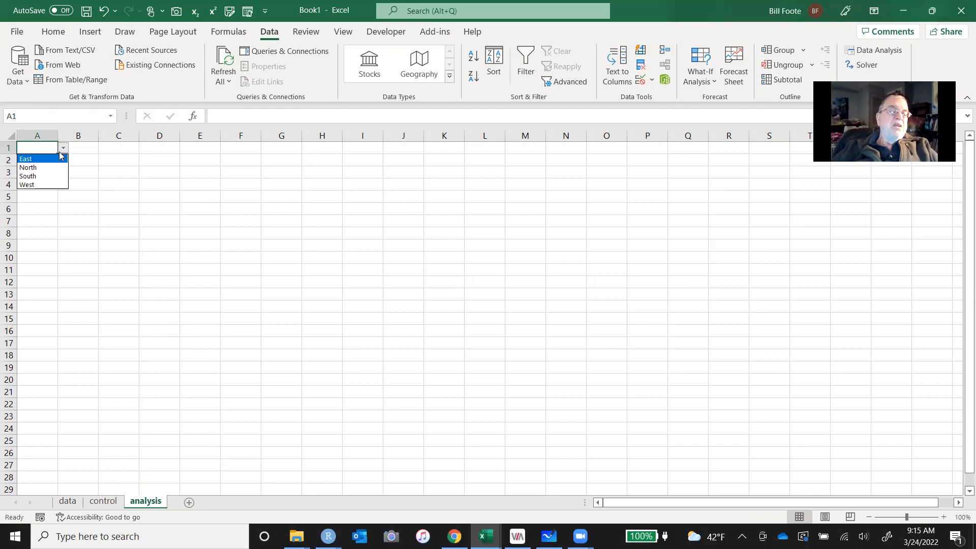
left_click(58, 159)
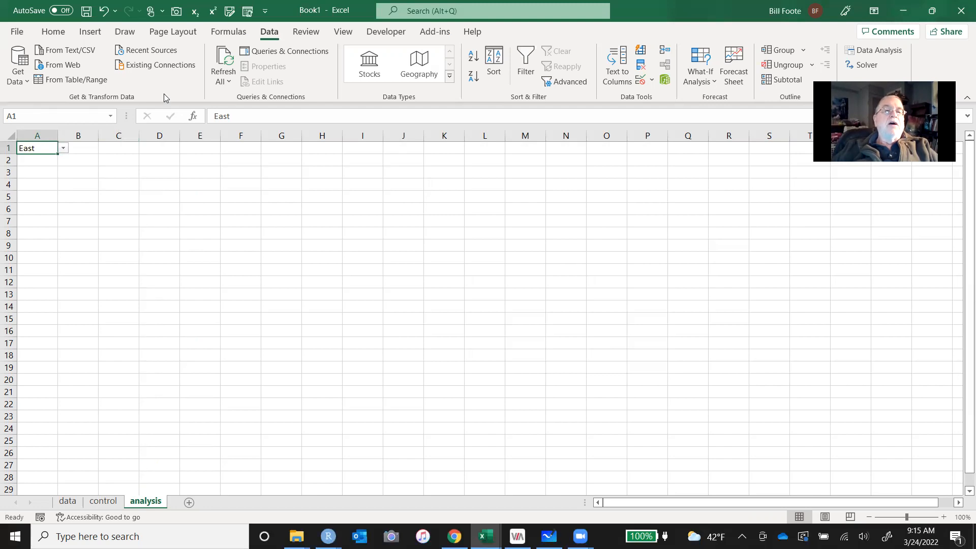
left_click(54, 32)
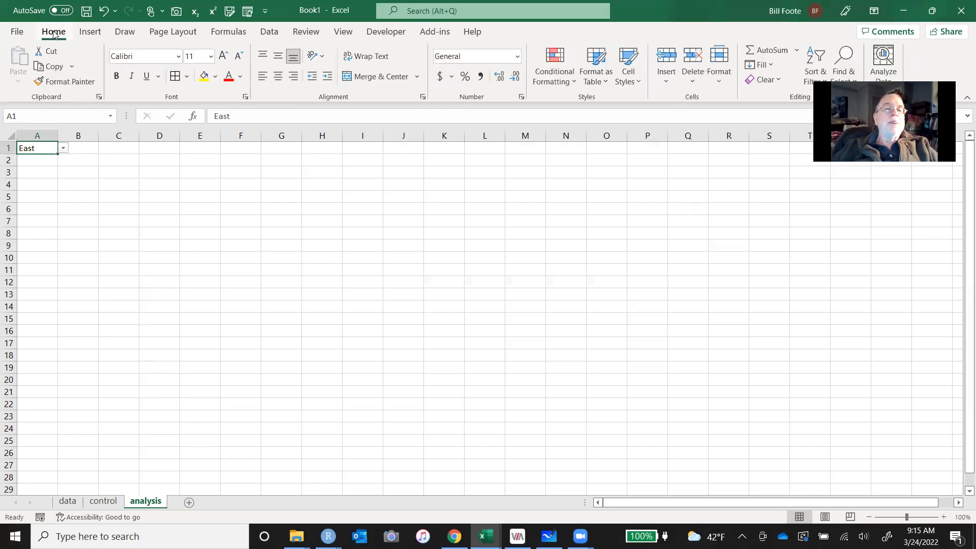
left_click(188, 79)
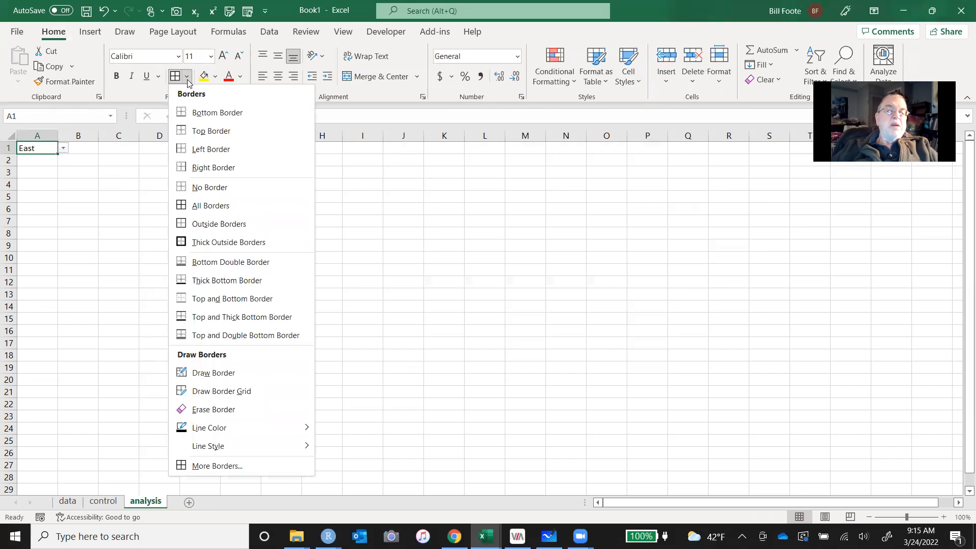
left_click(204, 239)
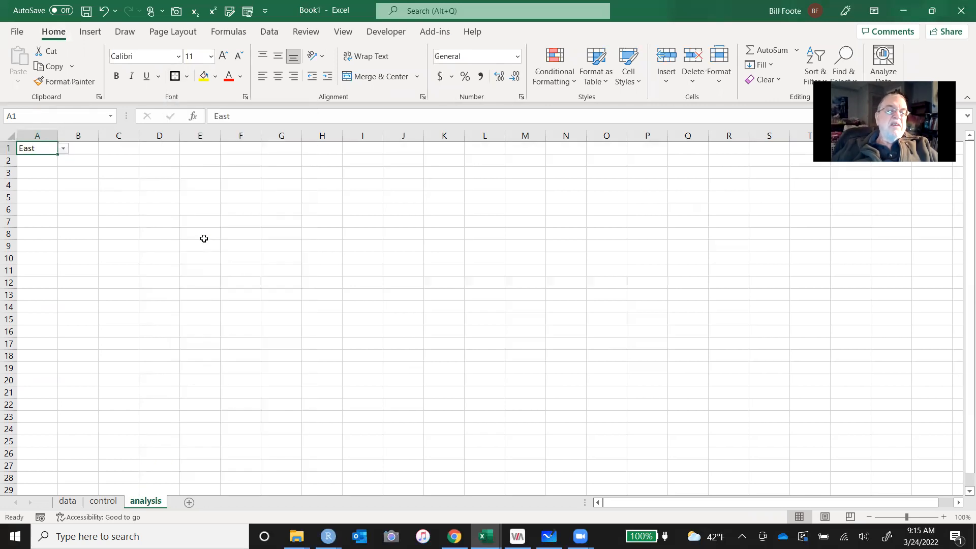
left_click(203, 239)
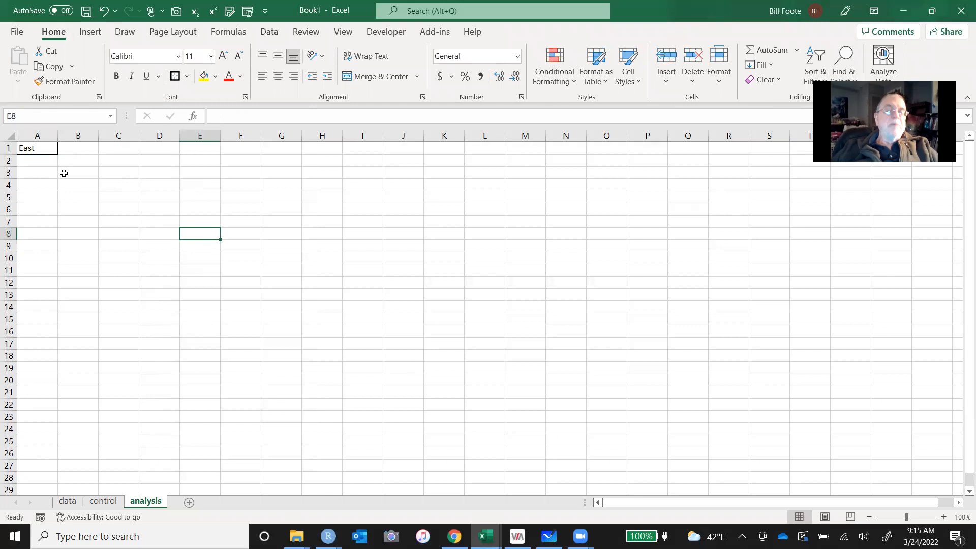
left_click(72, 149)
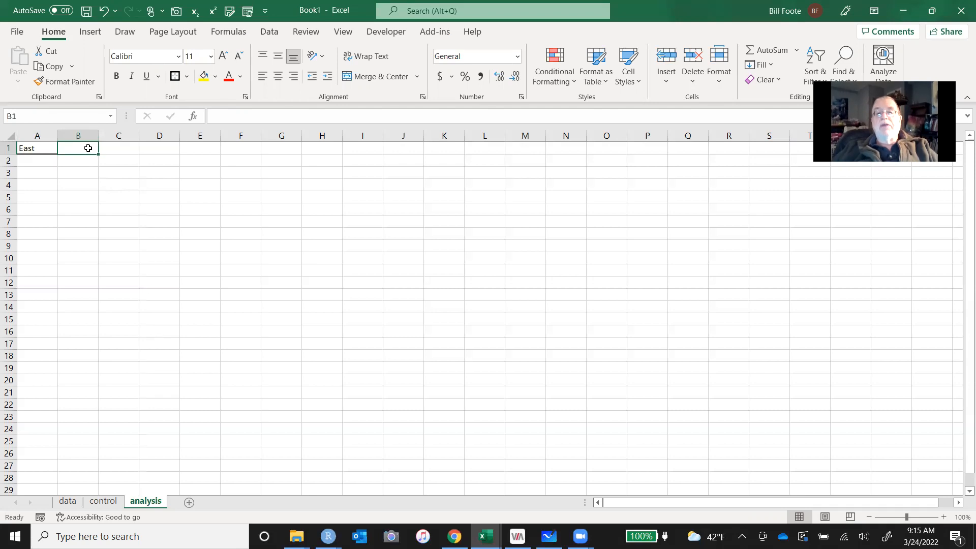
key("shift+Right")
key("shift+Right")
key("shift+Right")
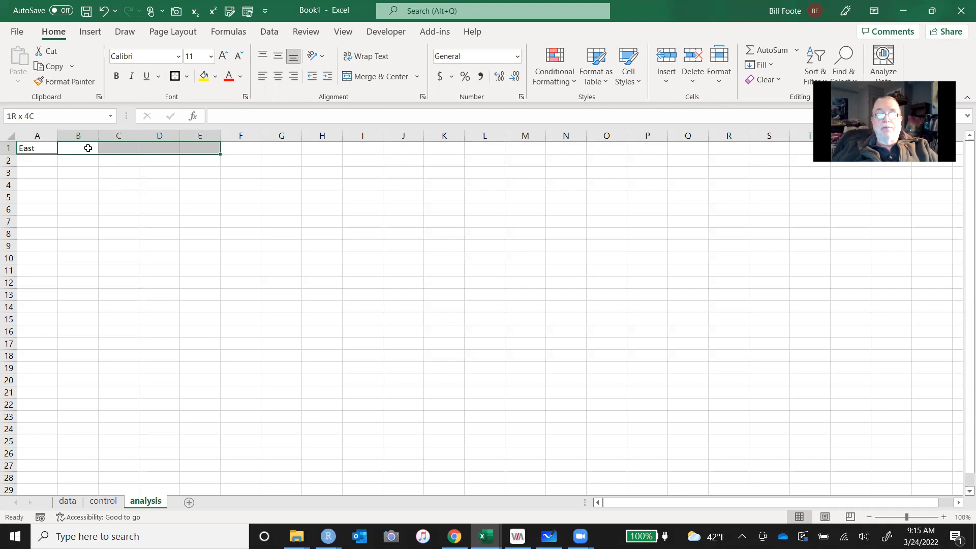
key("ctrl+Home")
key("Down")
key("shift+Down")
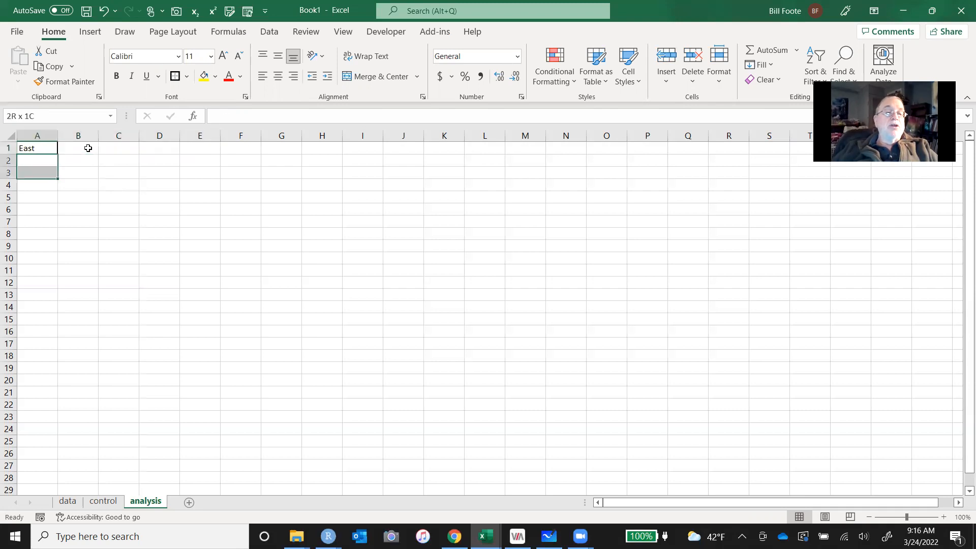
key("shift+Down")
key("shift+Down")
key("shift+Down")
key("shift+Down")
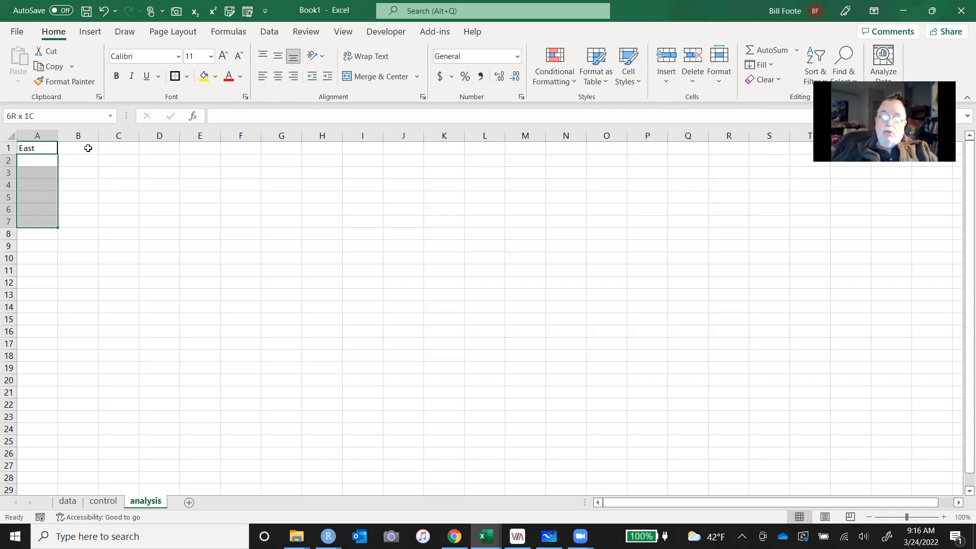
Link cell B2 of the control sheet to the product Lancaster with the formula =data!B2
left_click(105, 501)
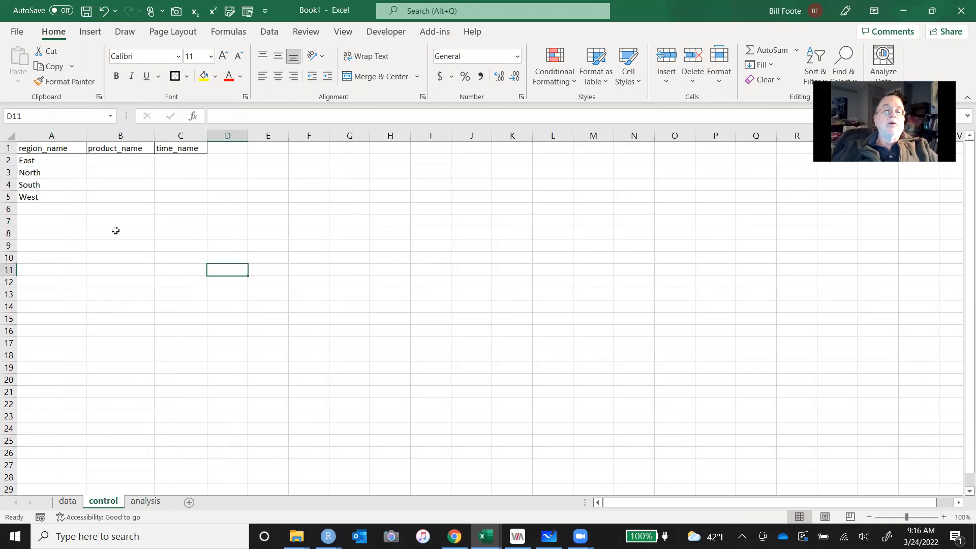
left_click(130, 161)
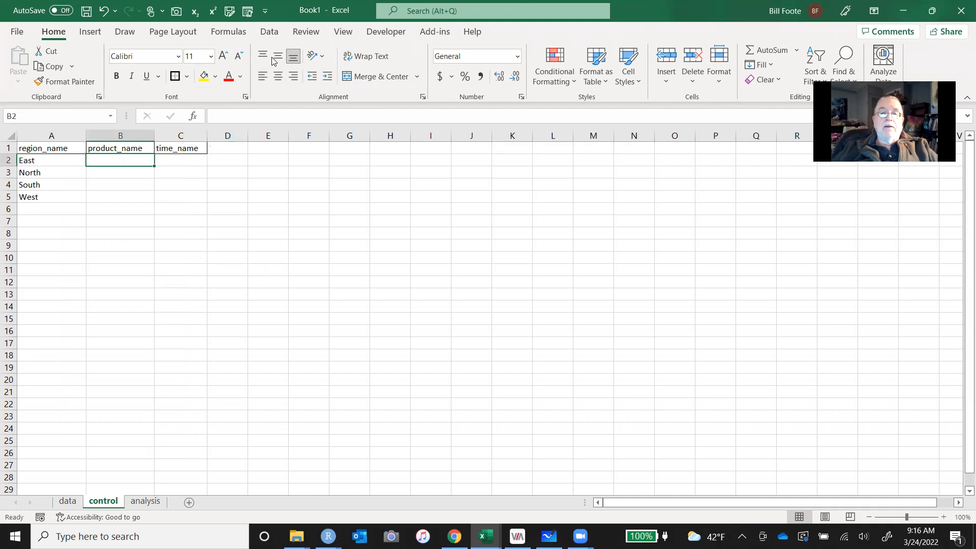
type("=")
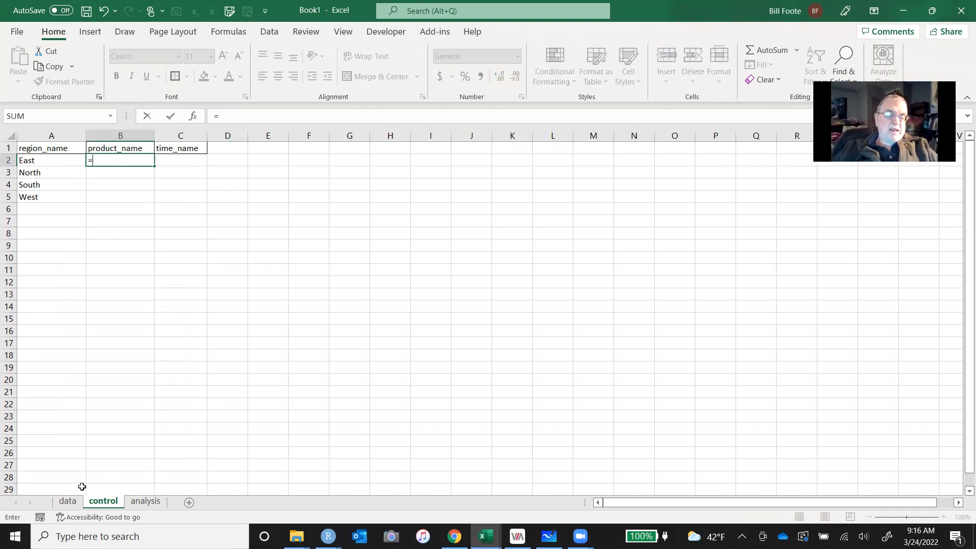
left_click(68, 502)
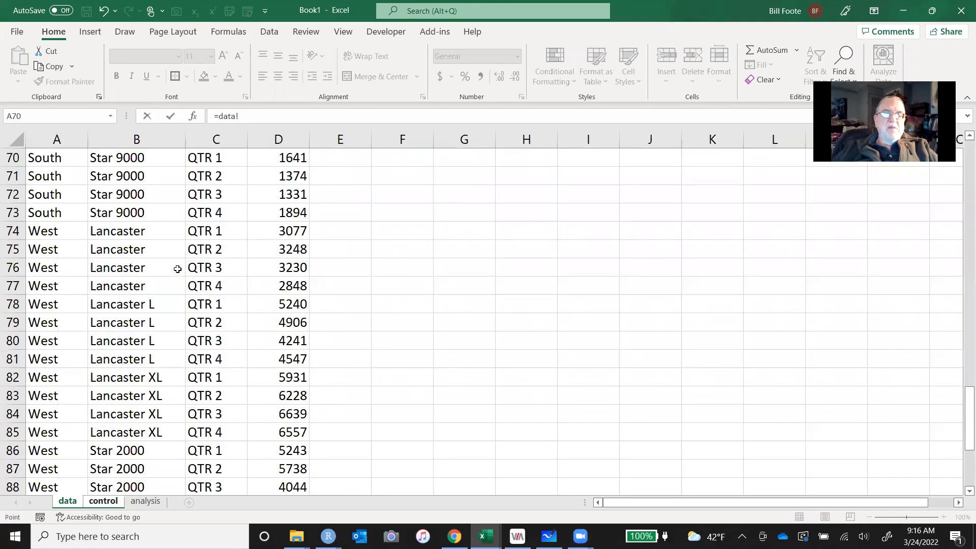
left_click_drag(962, 412, 962, 126)
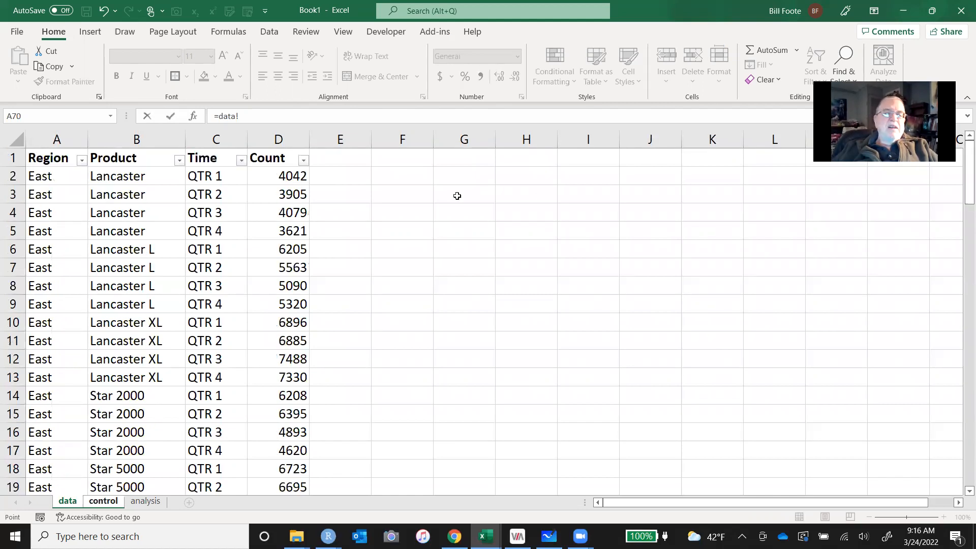
left_click(110, 181)
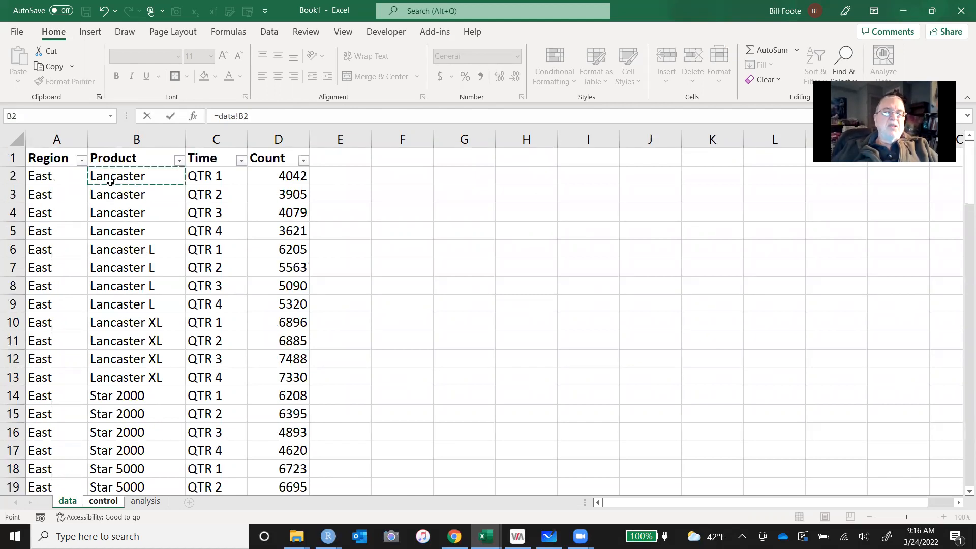
key("Return")
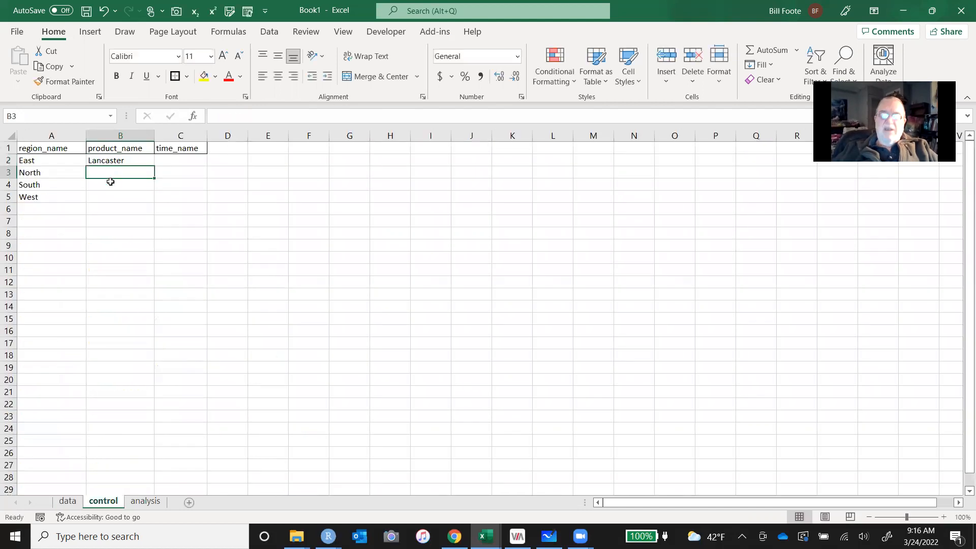
Link cell B3 of the control sheet to the product Lancaster L with the formula =data!B6
type("=")
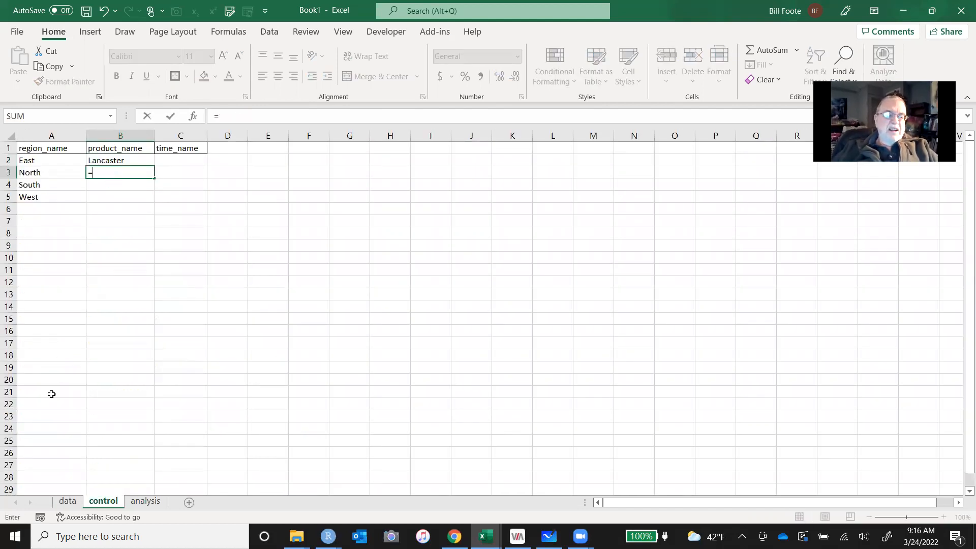
left_click(68, 501)
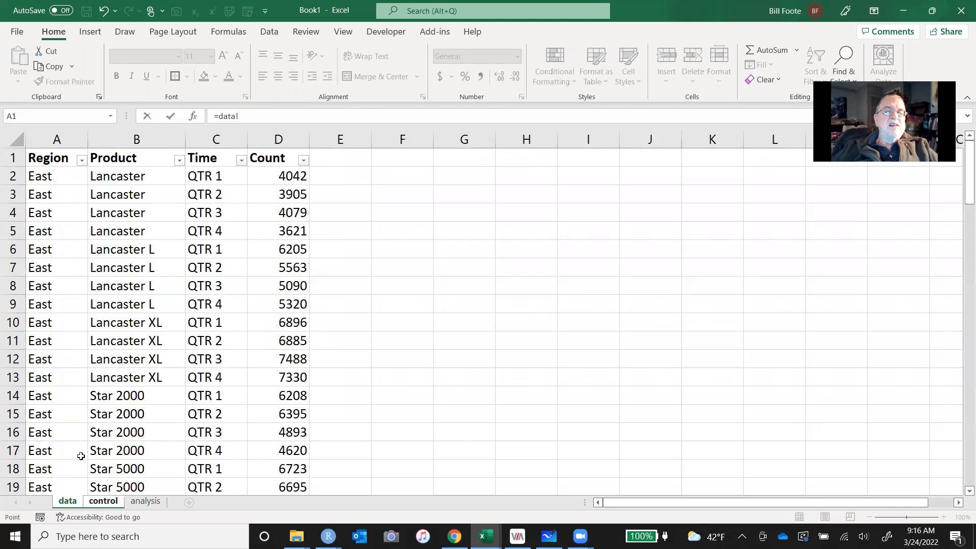
left_click(116, 253)
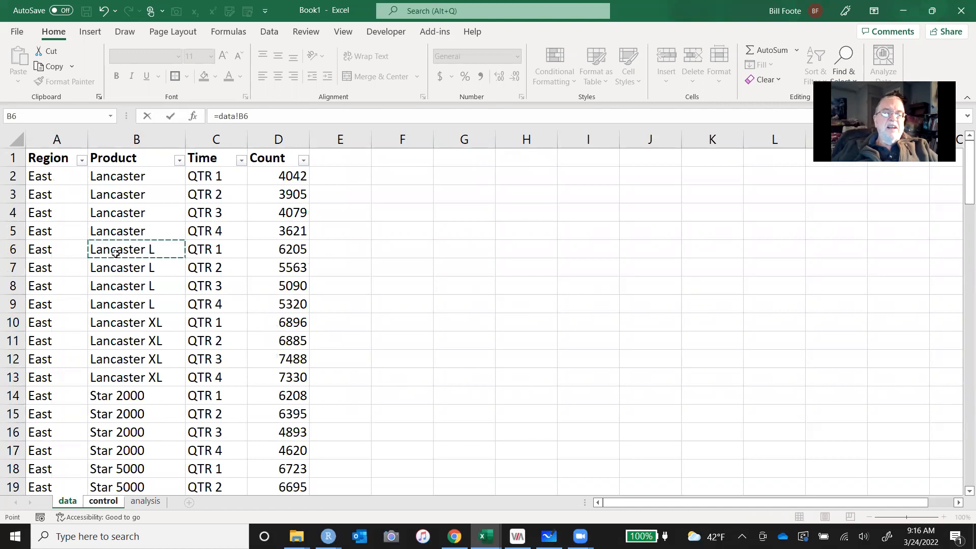
key("Return")
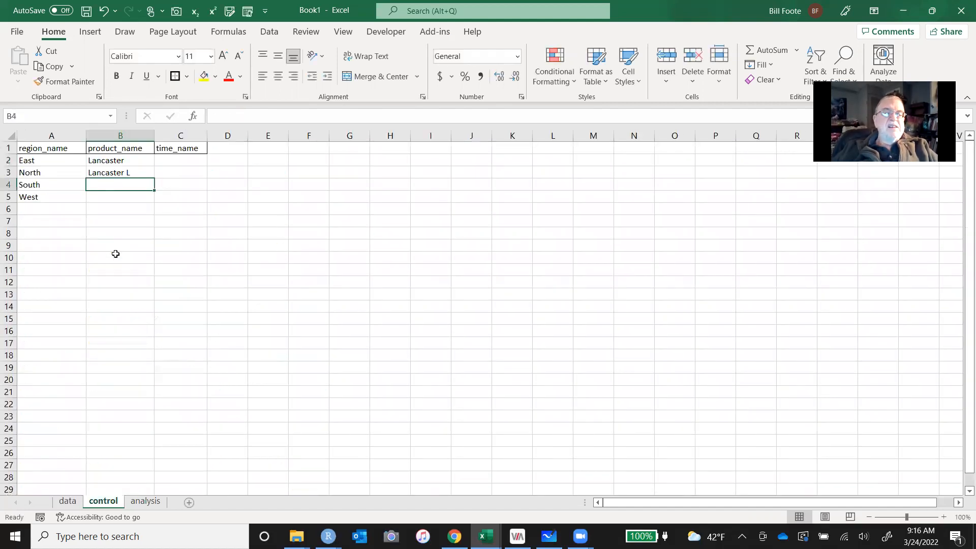
left_click(68, 501)
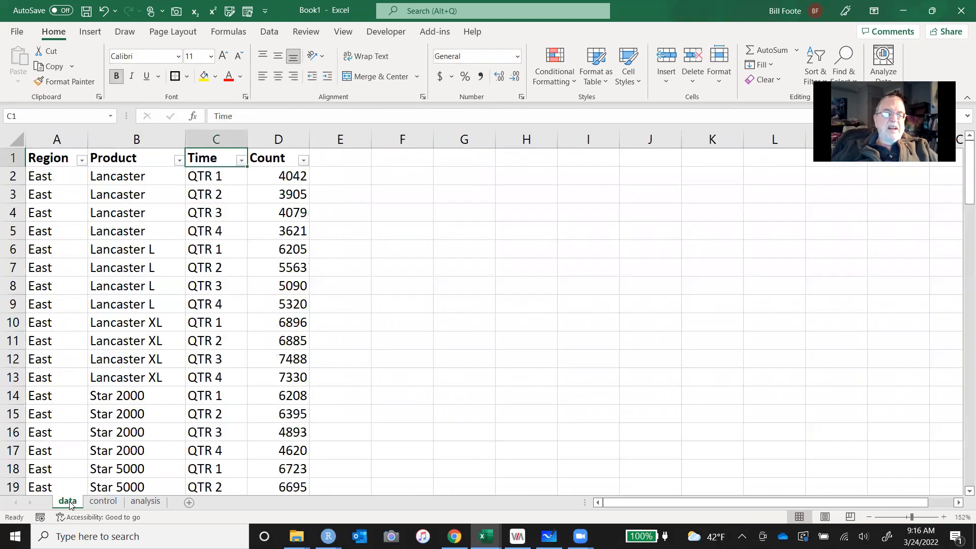
left_click(117, 326)
key("Down")
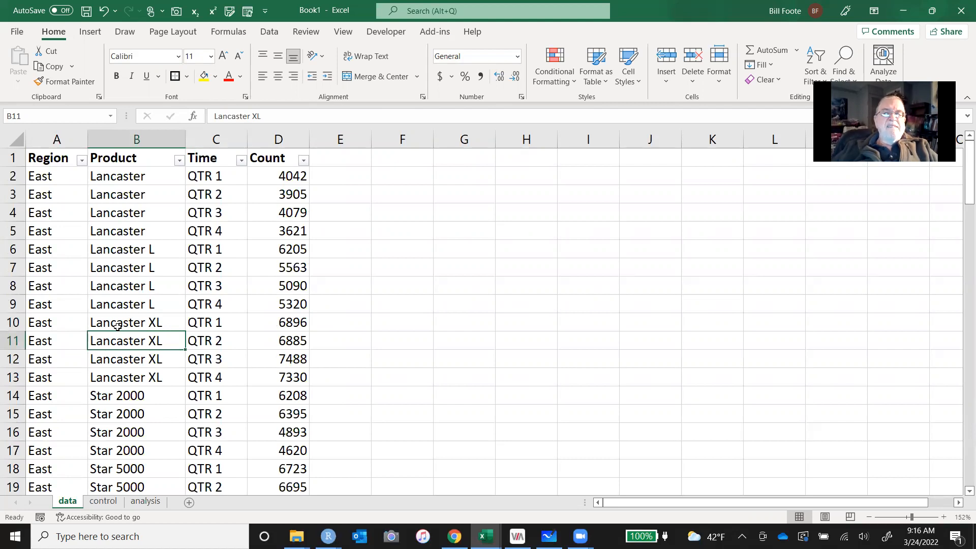
left_click(401, 449)
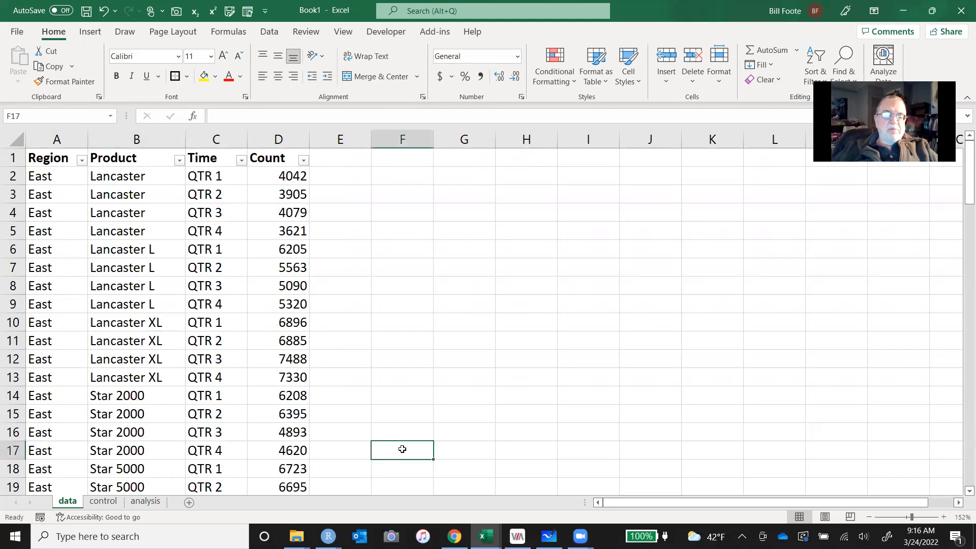
Link cell B4 of the control sheet to the product Lancaster XL with the formula =data!B10
left_click(103, 502)
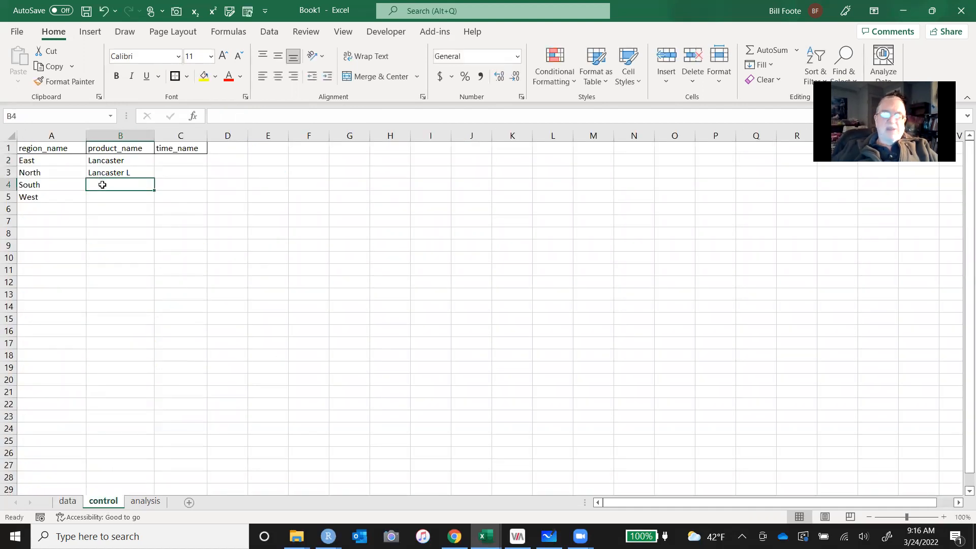
type("=")
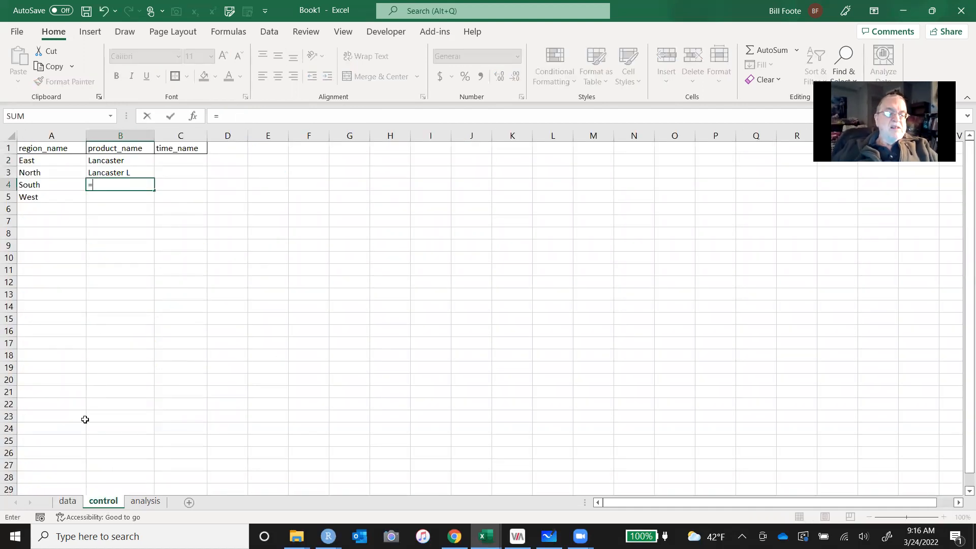
left_click(69, 502)
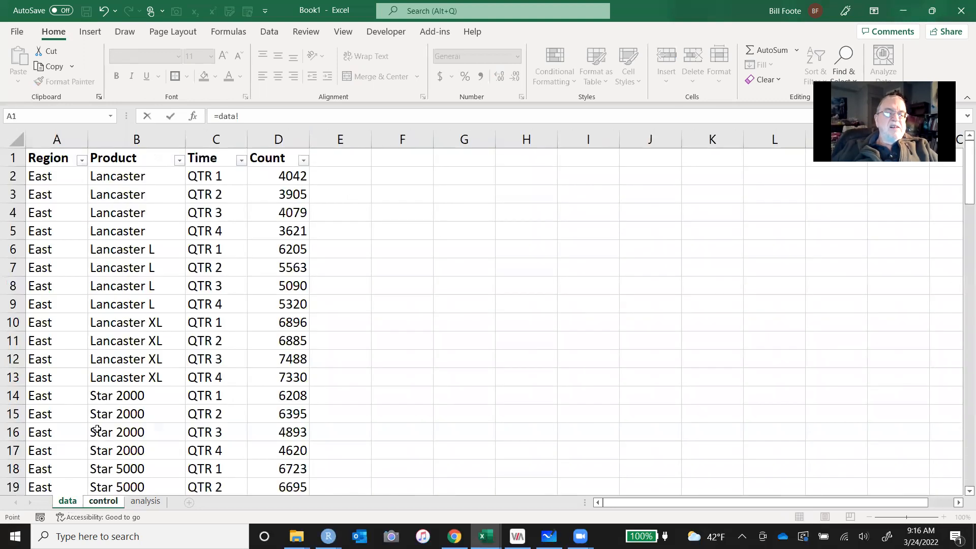
left_click(127, 325)
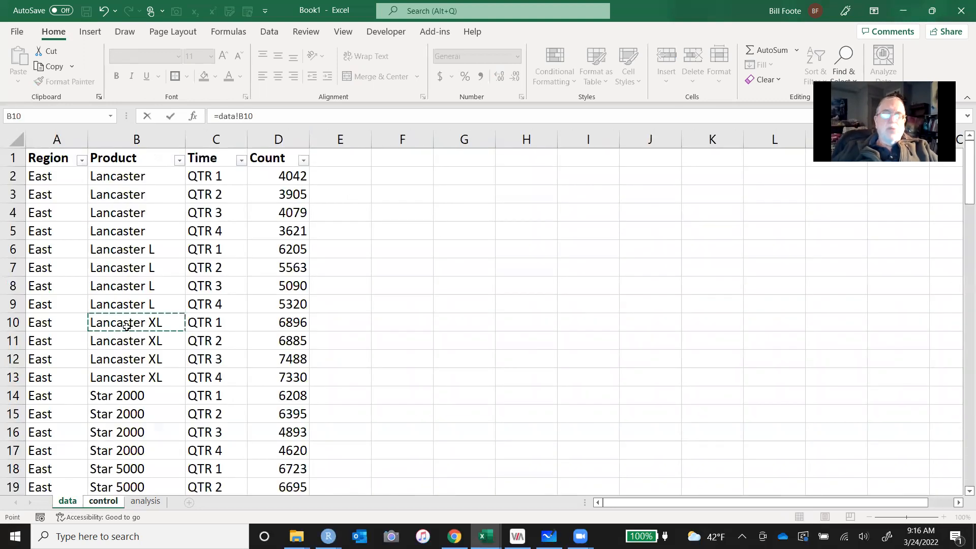
key("Return")
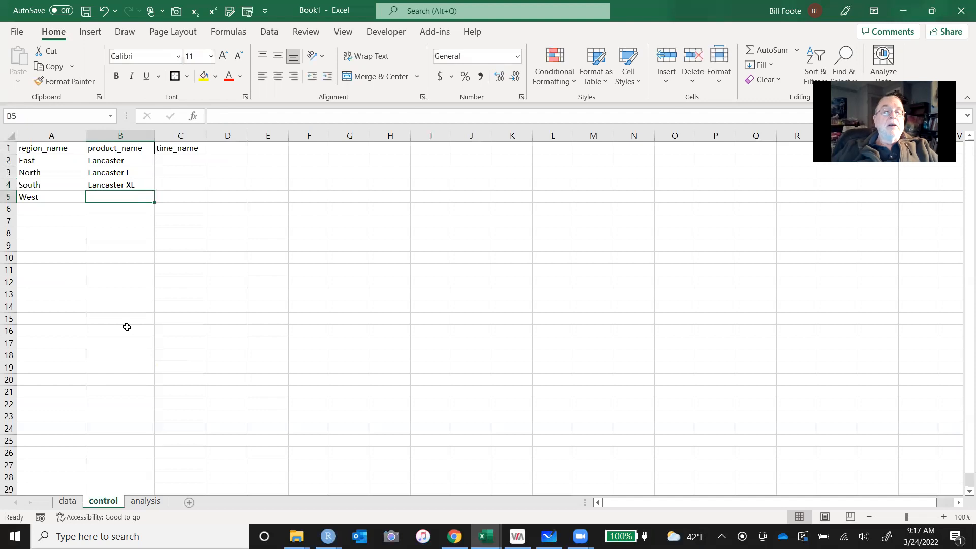
Link cell B5 of the control sheet to the product Star 2000 with the formula =data!B14
type("=")
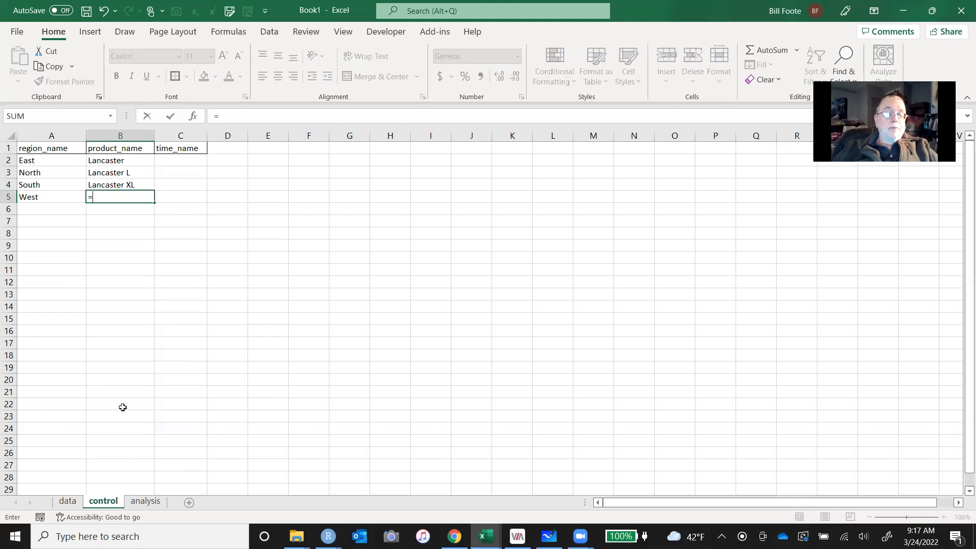
left_click(67, 502)
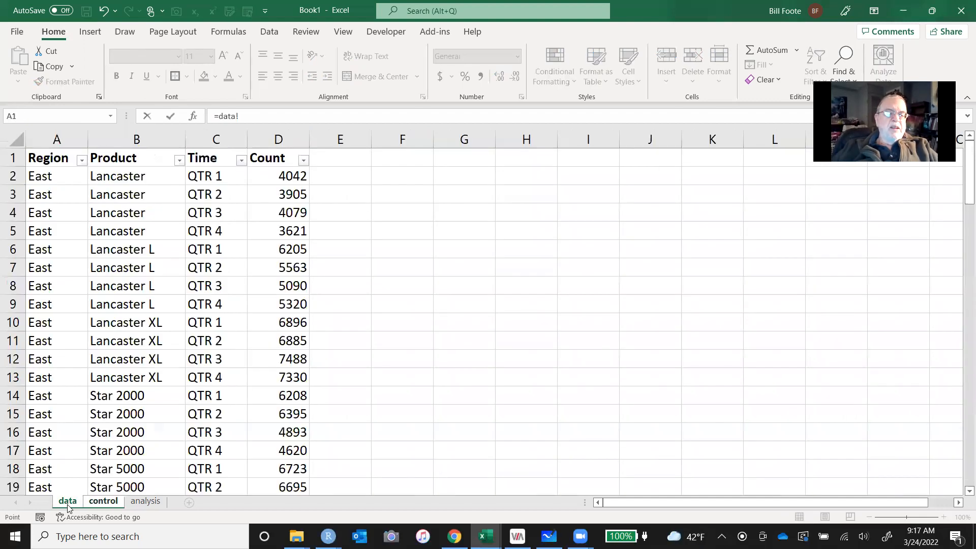
left_click(122, 402)
key("Return")
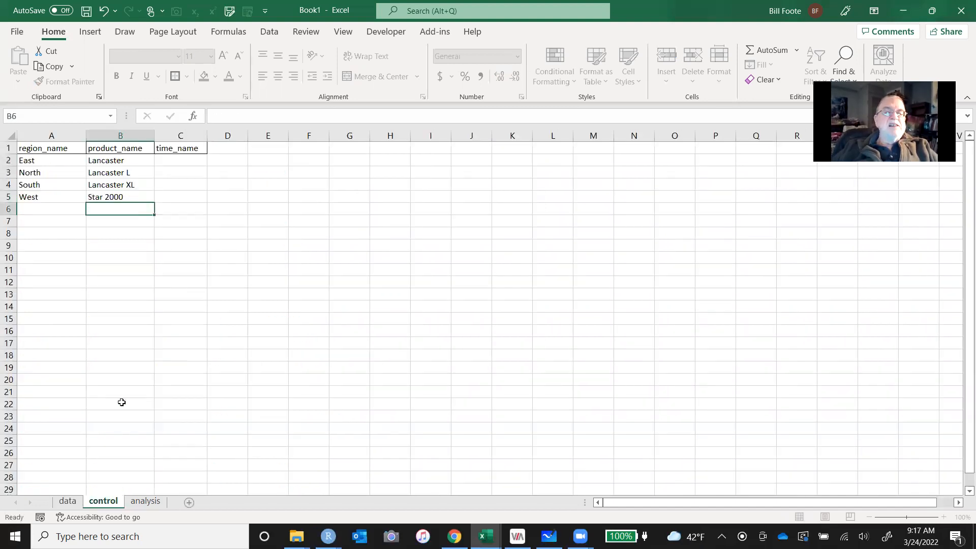
Link cell B6 of the control sheet to the product Star 5000 with the formula =data!B18
type("=")
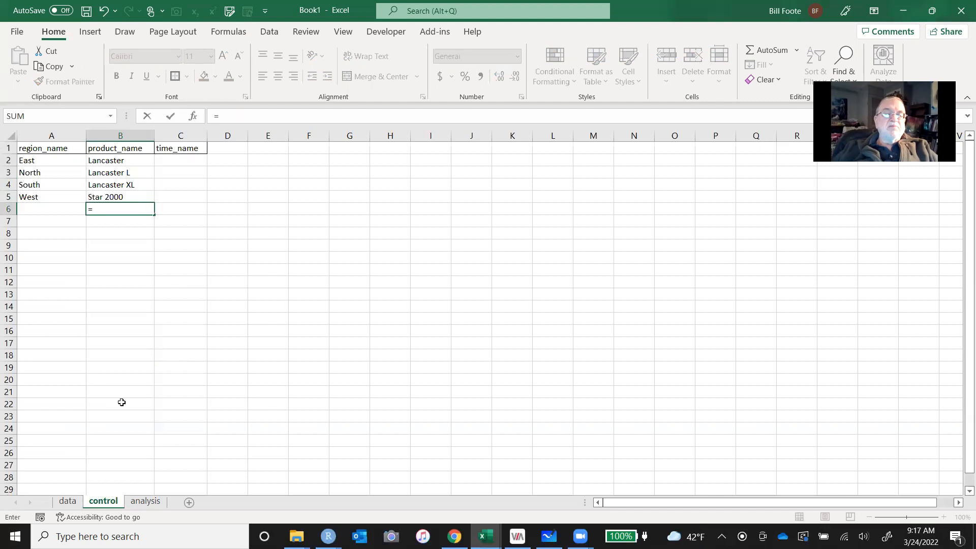
left_click(68, 501)
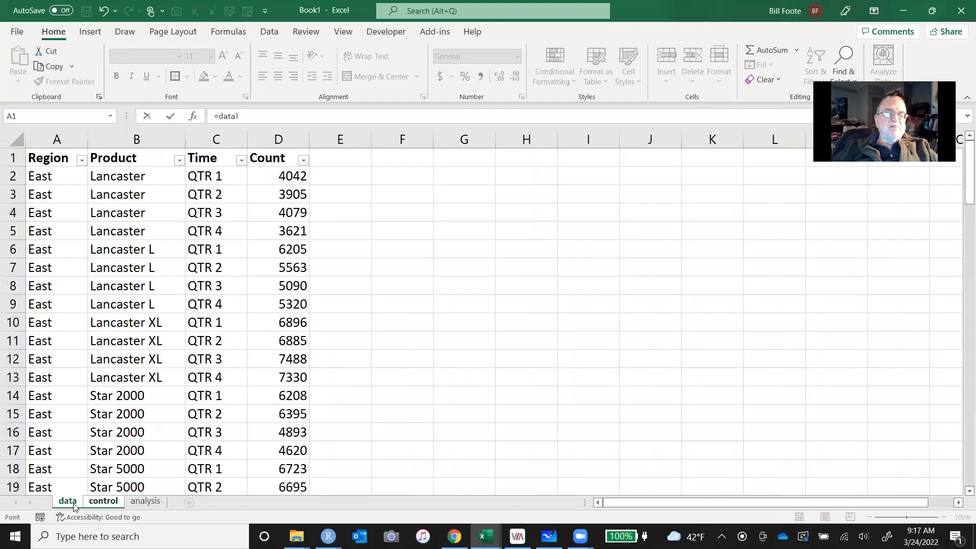
left_click(128, 474)
key("Return")
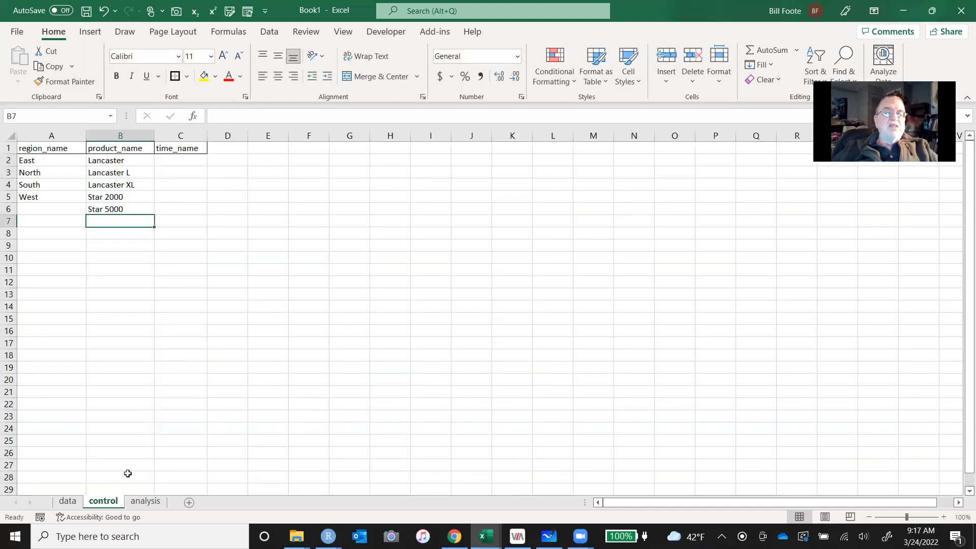
Link cell B7 of the control sheet to the product Star 9000 with the formula =data!B22
type("=")
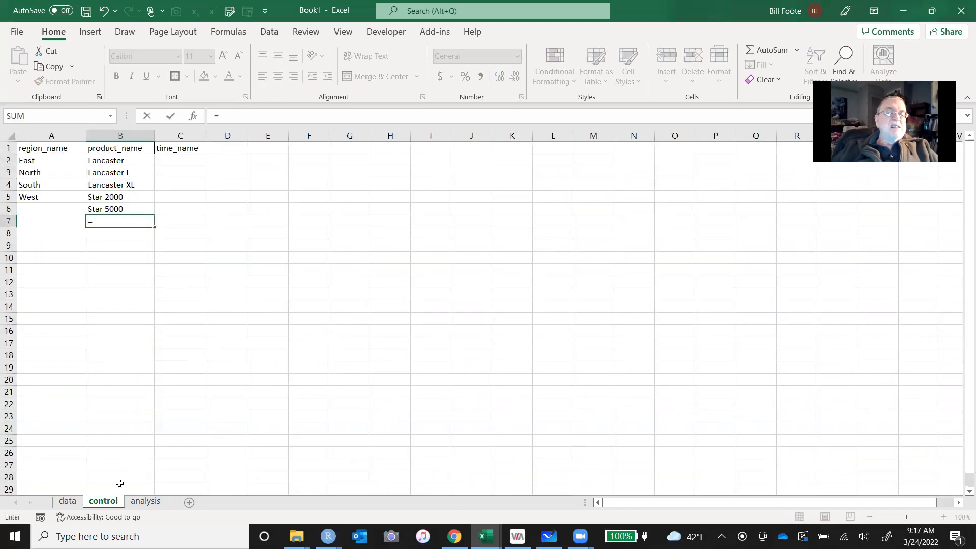
left_click(68, 502)
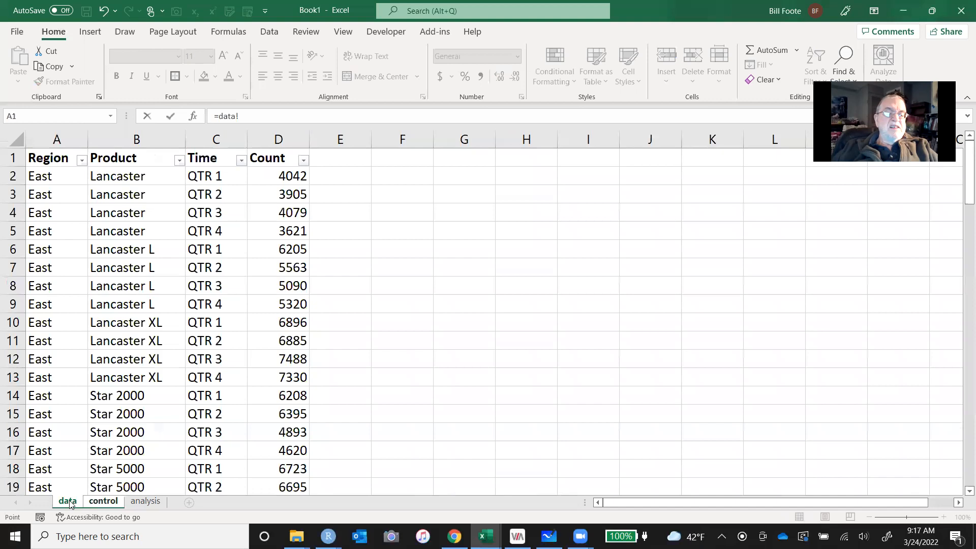
key("Down")
key("Down")
key("Down")
key("Down")
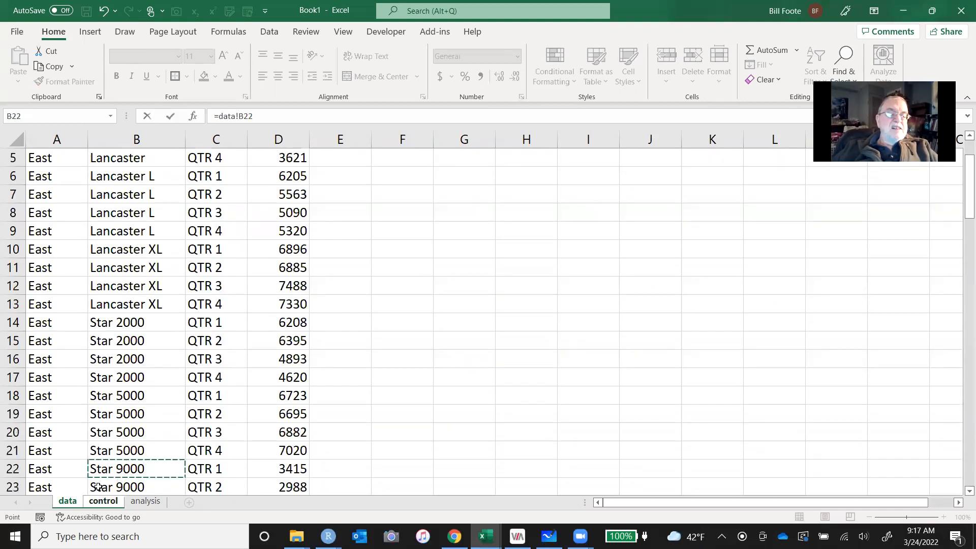
key("Return")
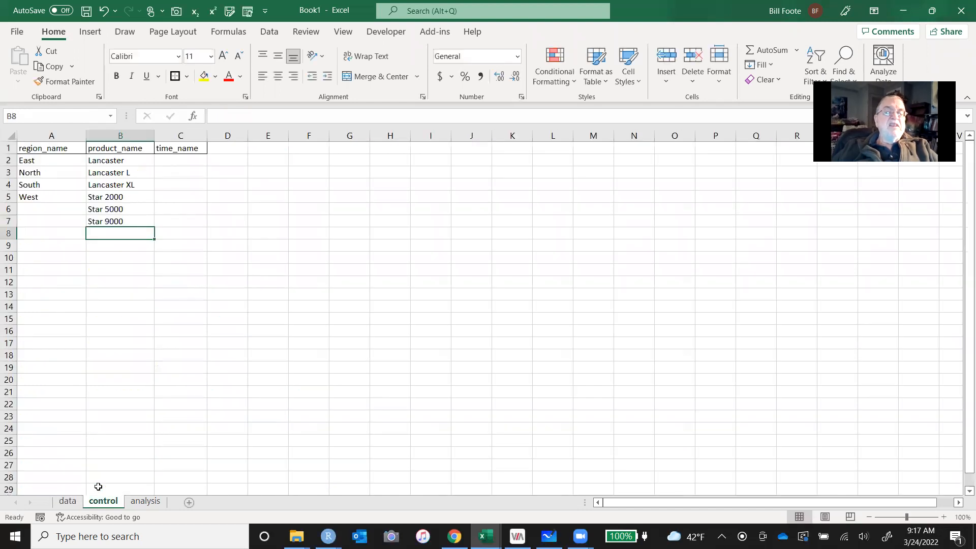
Create the named range product_name from cells B1:B7 of the control sheet, using the top row as the name
key("Up")
key("ctrl+Up")
key("shift+Down")
key("shift+Down")
key("shift+Down")
key("shift+Down")
key("shift+Down")
key("shift+Down")
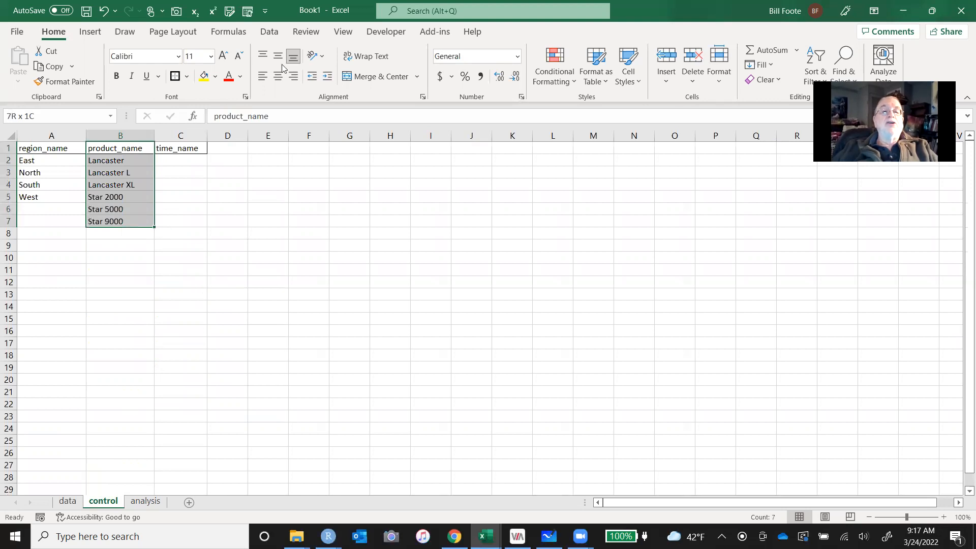
left_click(230, 32)
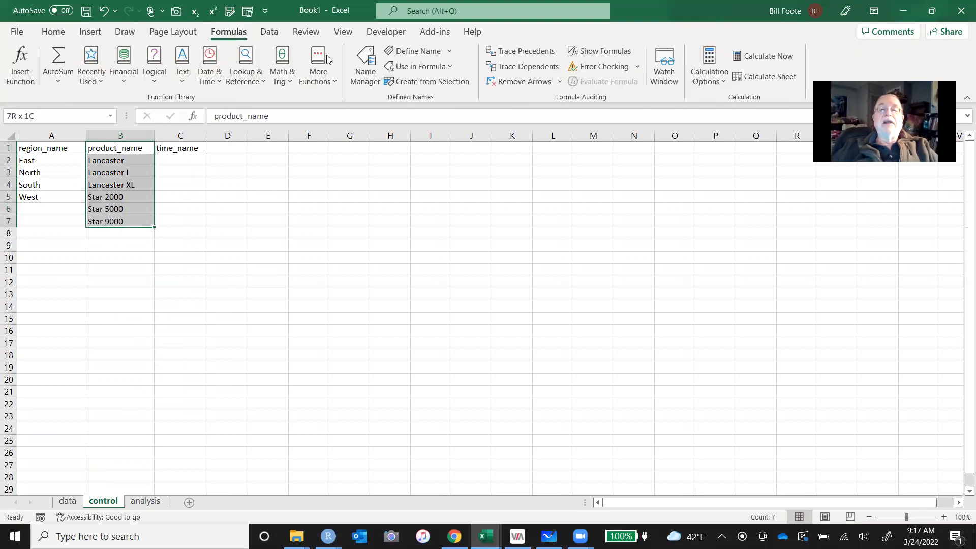
left_click(412, 83)
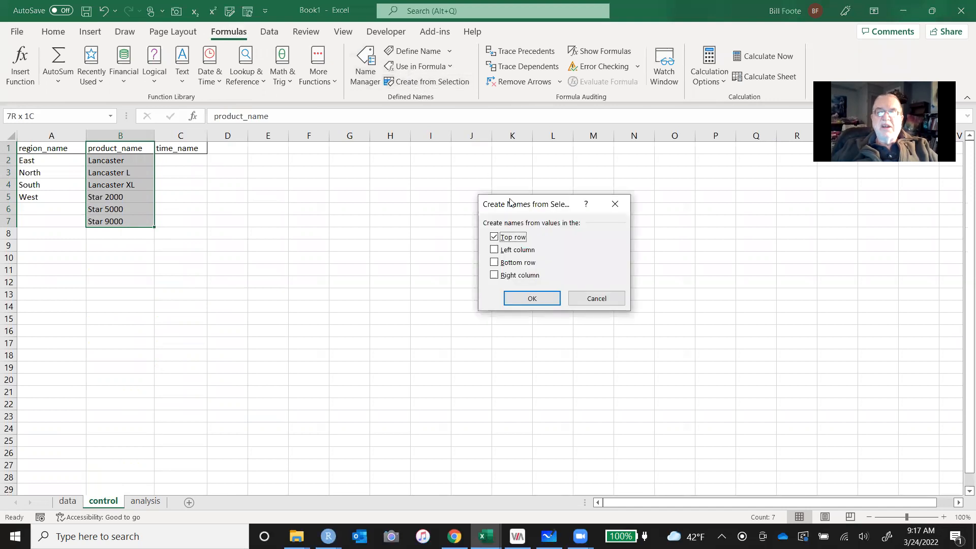
left_click(523, 298)
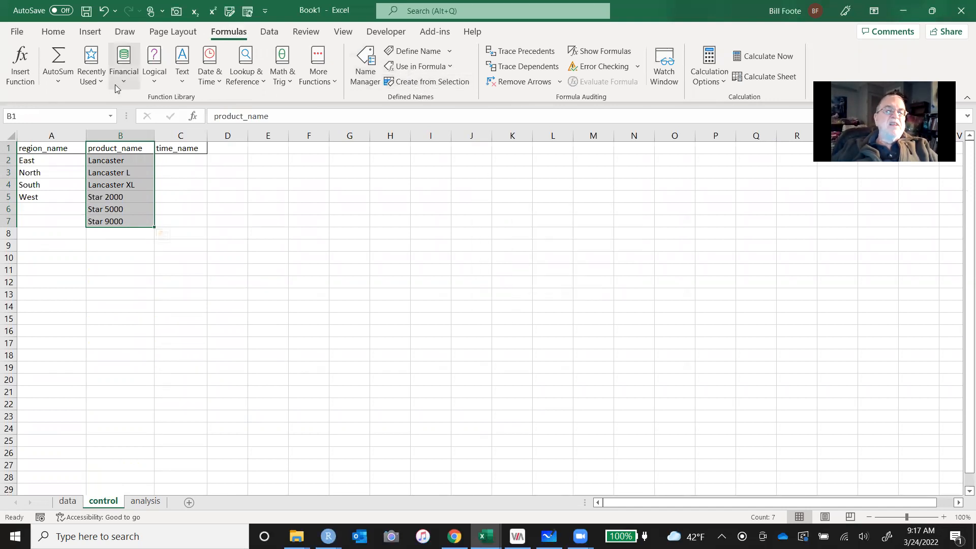
Go to the named range product_name to check which cells it covers
left_click(112, 117)
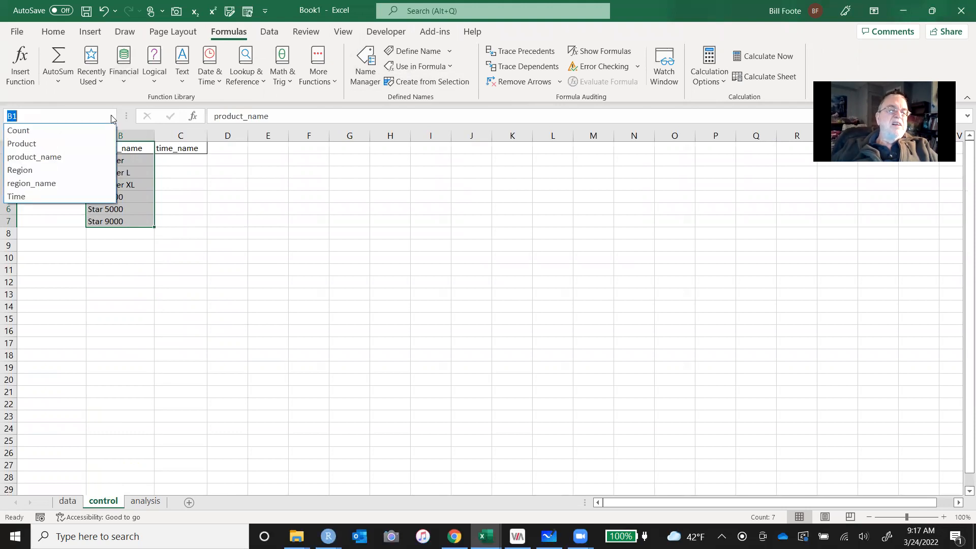
left_click(98, 157)
left_click(215, 314)
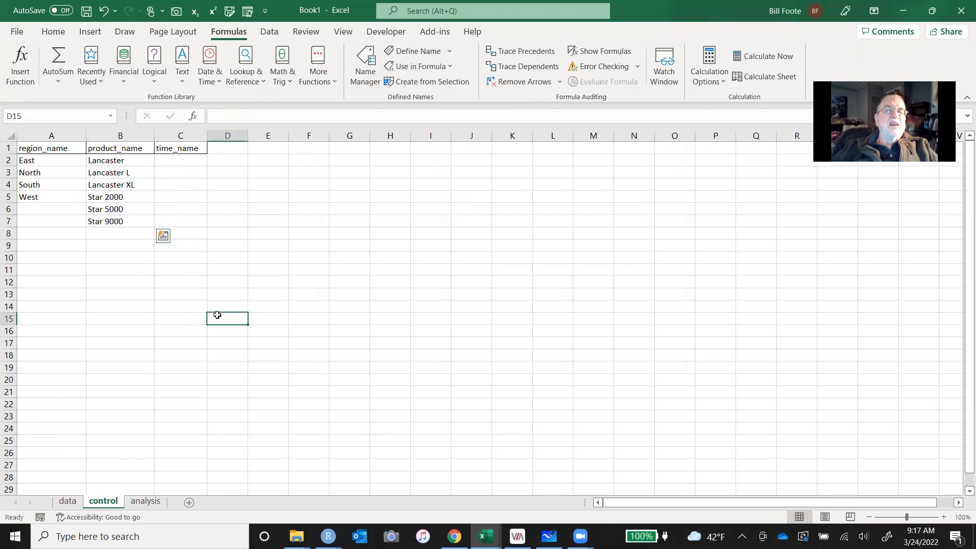
Link cell C2 of the control sheet to QTR 1 with the formula =data!C2
left_click(195, 160)
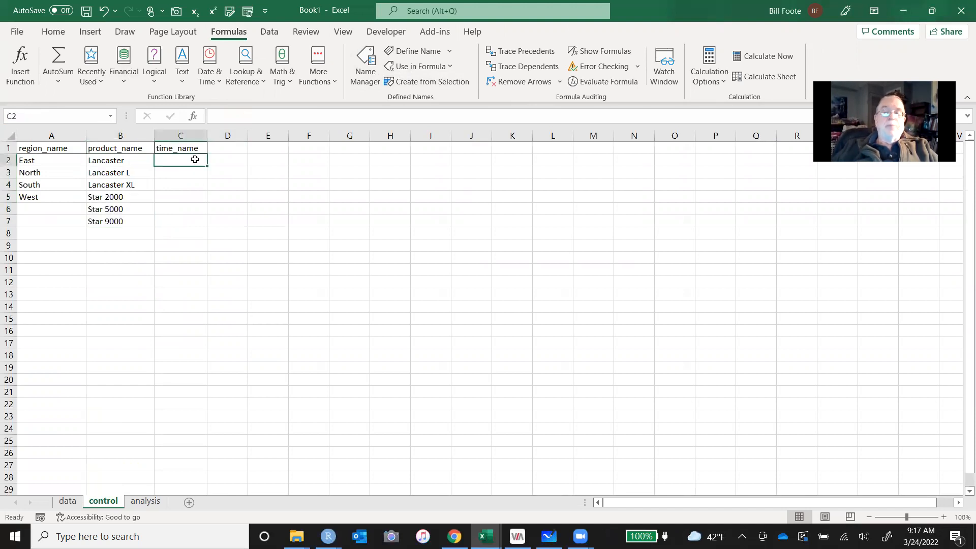
type("=")
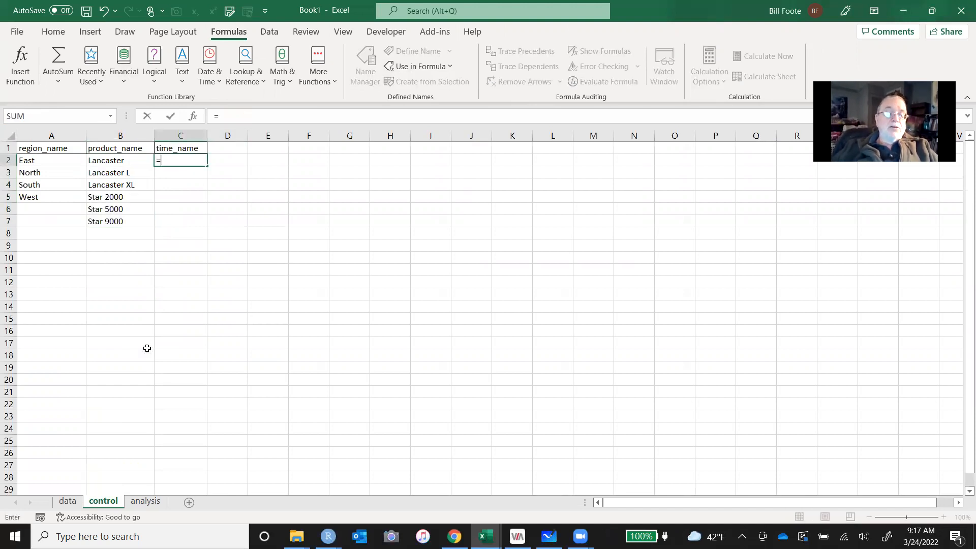
left_click(67, 501)
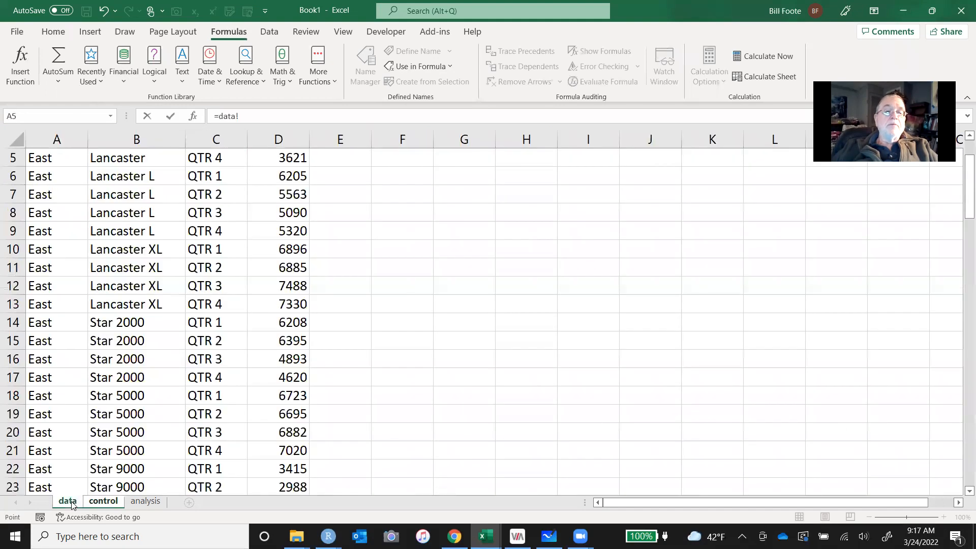
left_click(206, 159)
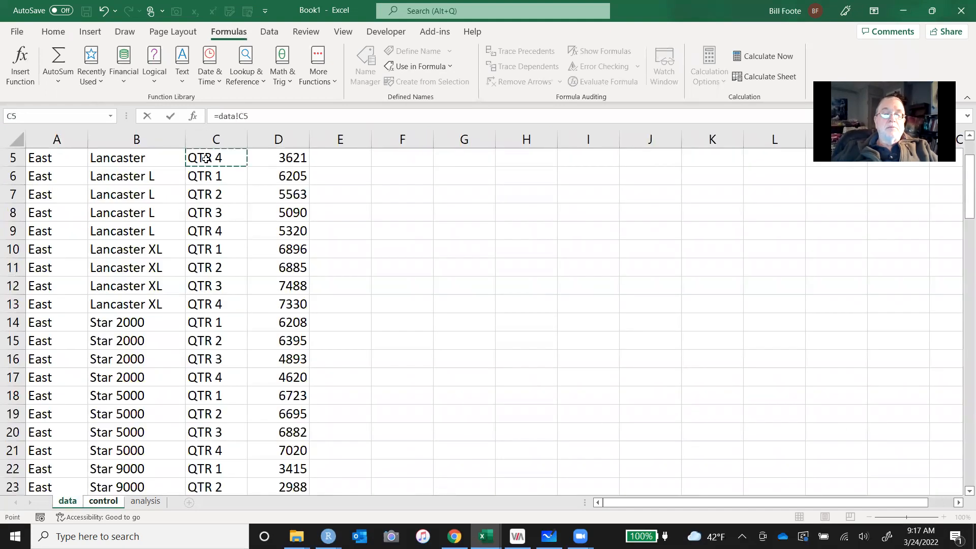
key("Up")
key("Up")
key("Up")
key("Up")
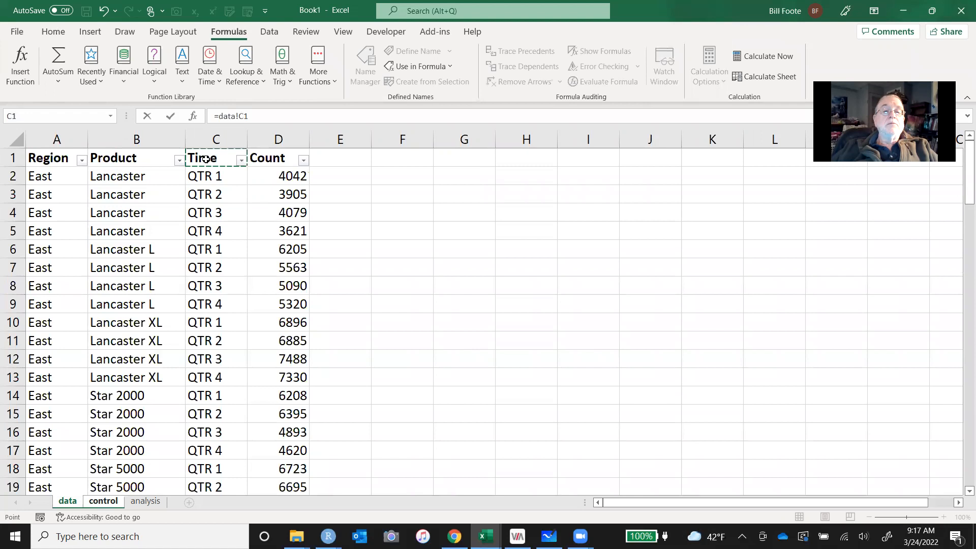
key("Return")
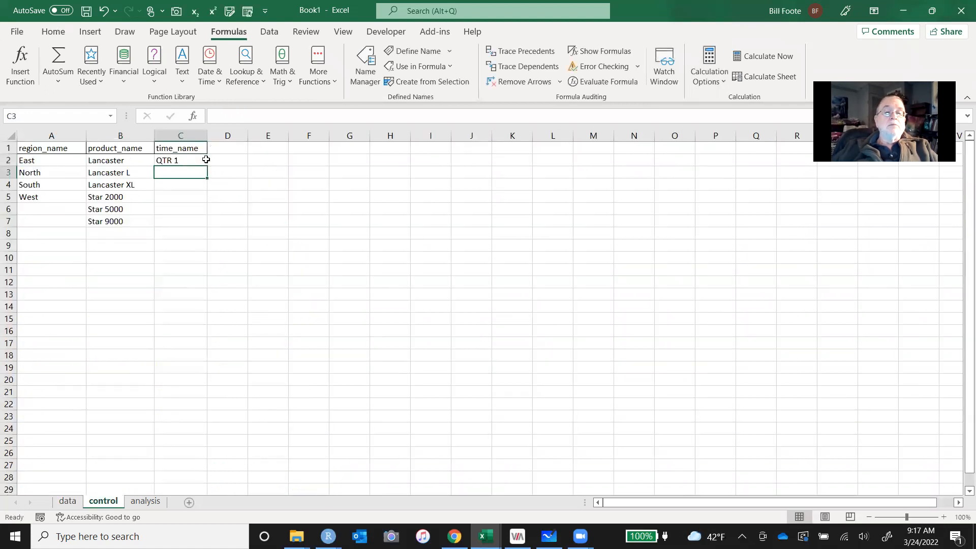
Copy the formula in C2 down to C5 to list QTR 1 through QTR 4 under time_name
left_click(205, 159)
key("ctrl+c")
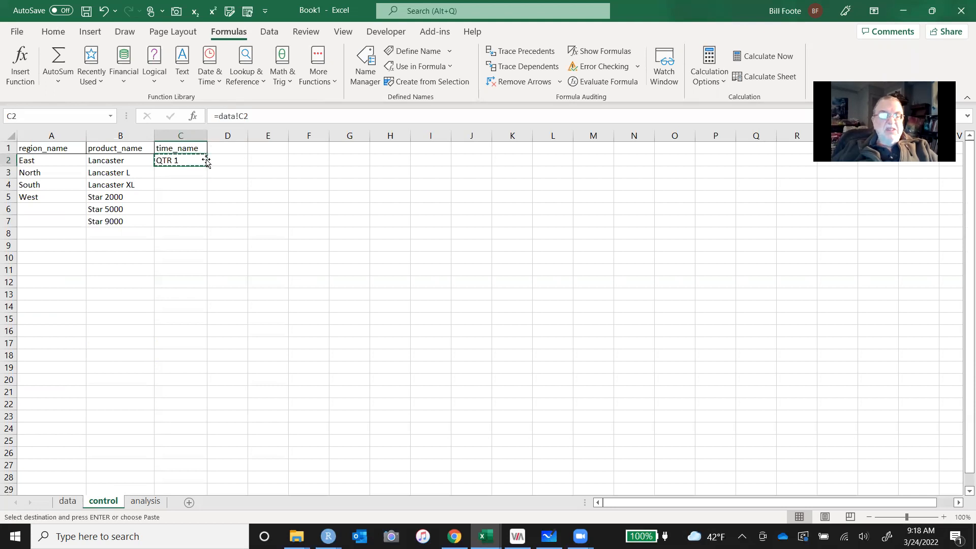
key("shift+Down")
key("shift+Down")
key("shift+Down")
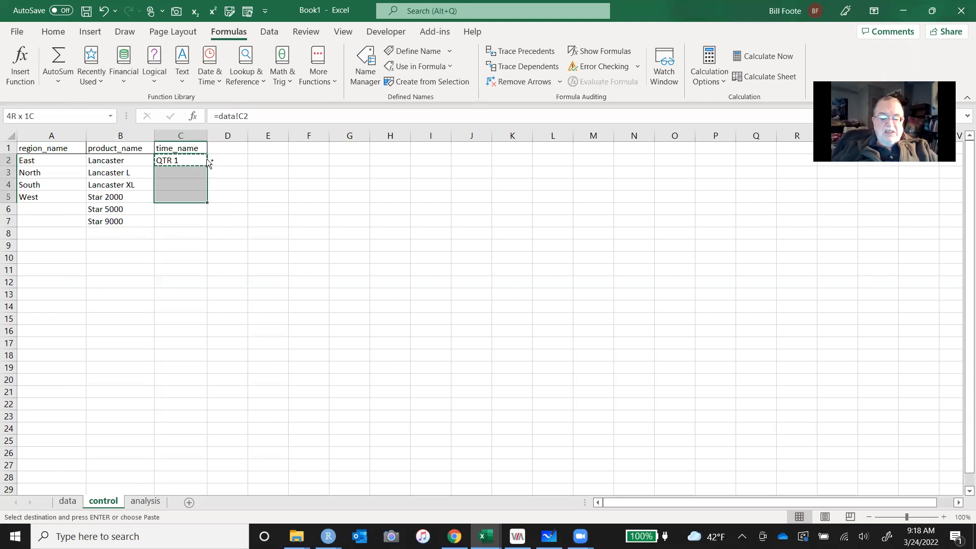
key("ctrl+v")
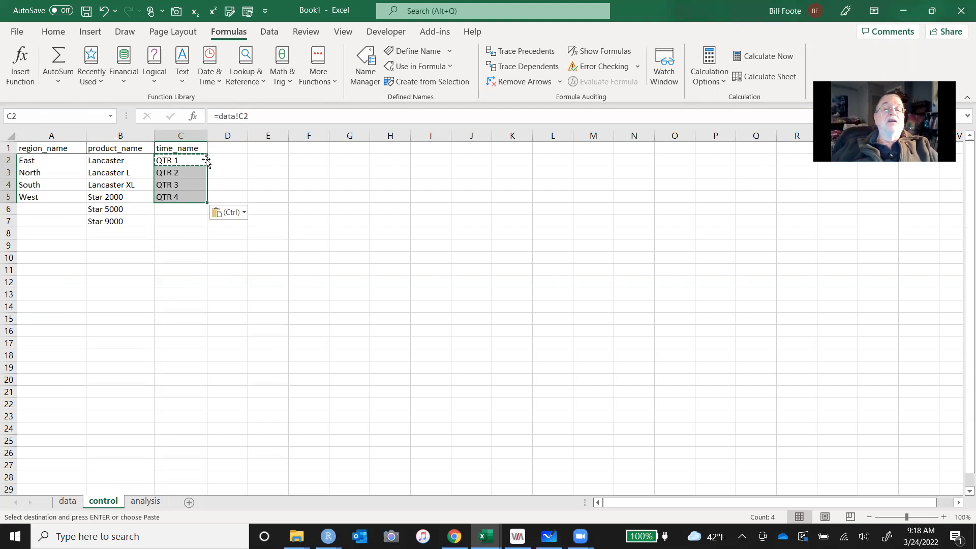
Create the named range time_name from cells C1:C5 of the control sheet, using the top row as the name
key("Up")
key("shift+Down")
key("shift+Down")
key("shift+Down")
key("shift+Down")
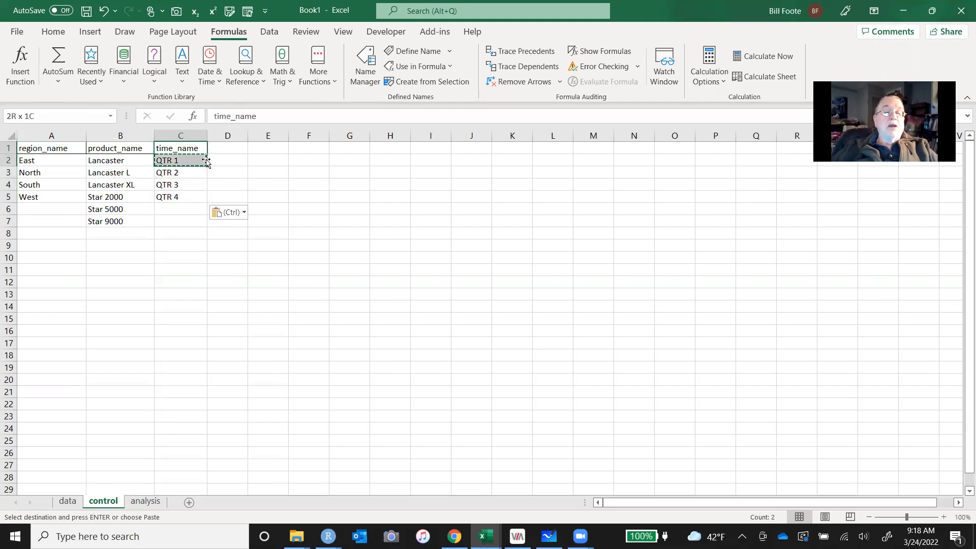
left_click(436, 82)
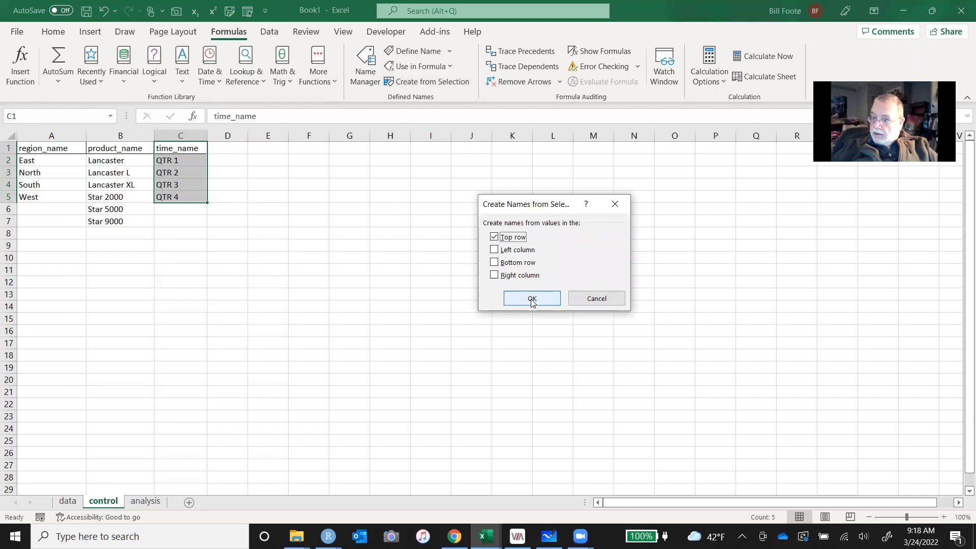
left_click(532, 301)
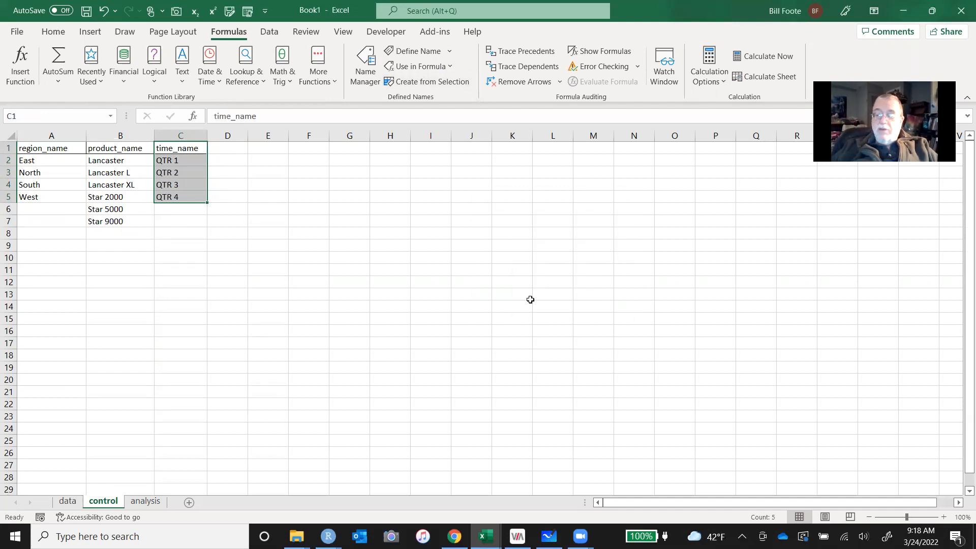
Go to the named range time_name to check which cells it covers
left_click(351, 195)
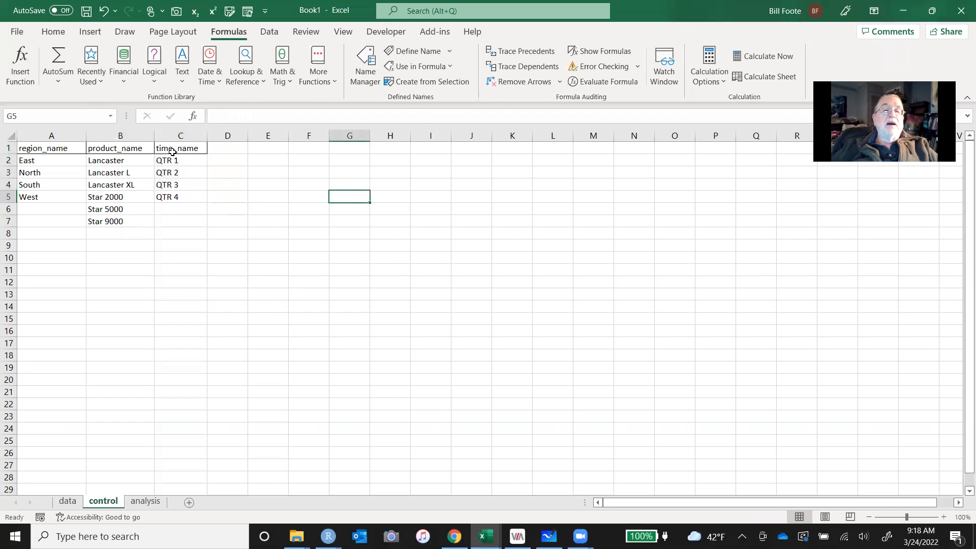
left_click(112, 118)
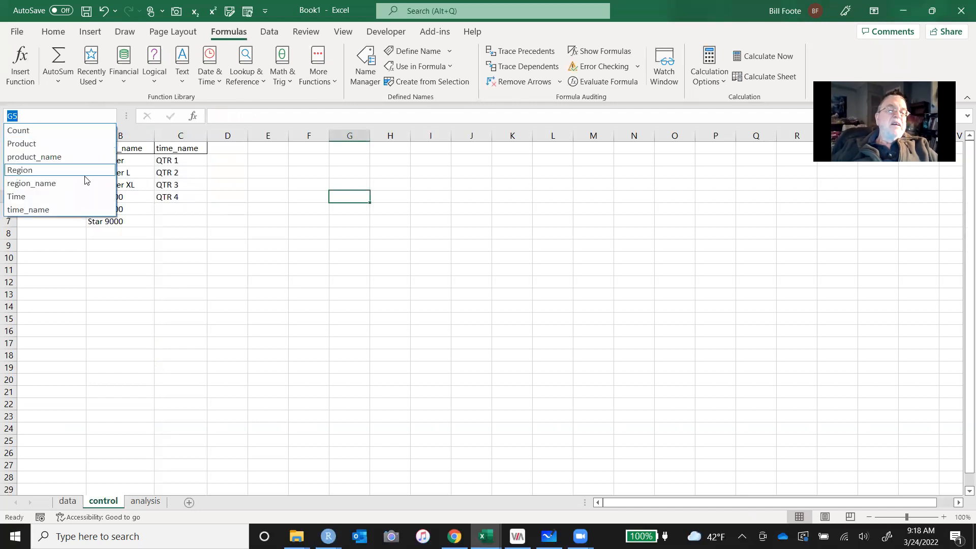
left_click(83, 210)
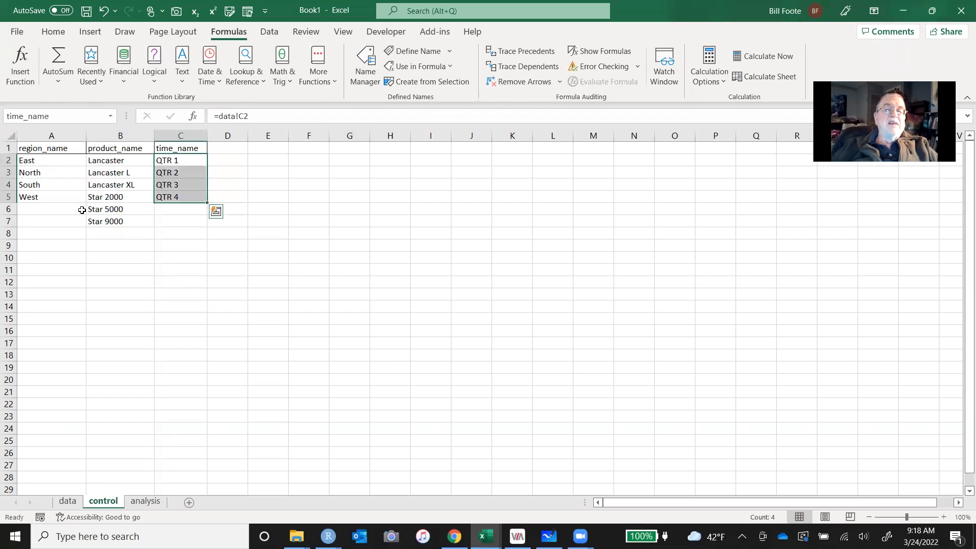
left_click(204, 294)
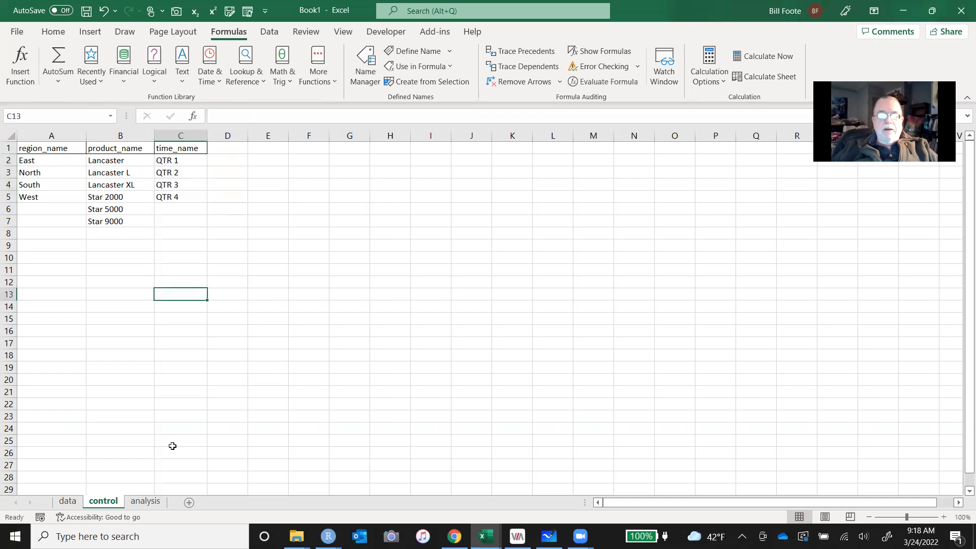
Link cell A2 of the analysis sheet to the first product name with the formula =control!B2
left_click(150, 504)
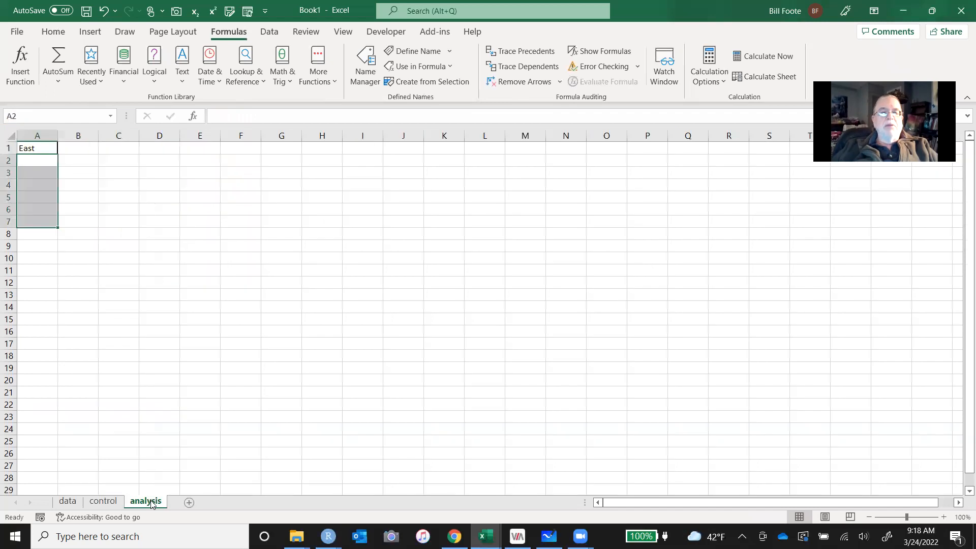
left_click(40, 160)
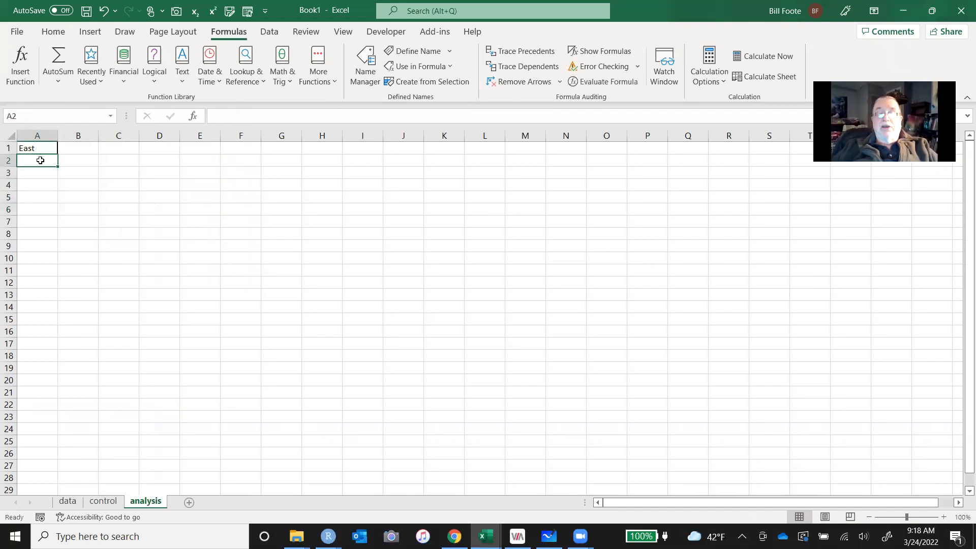
type("=")
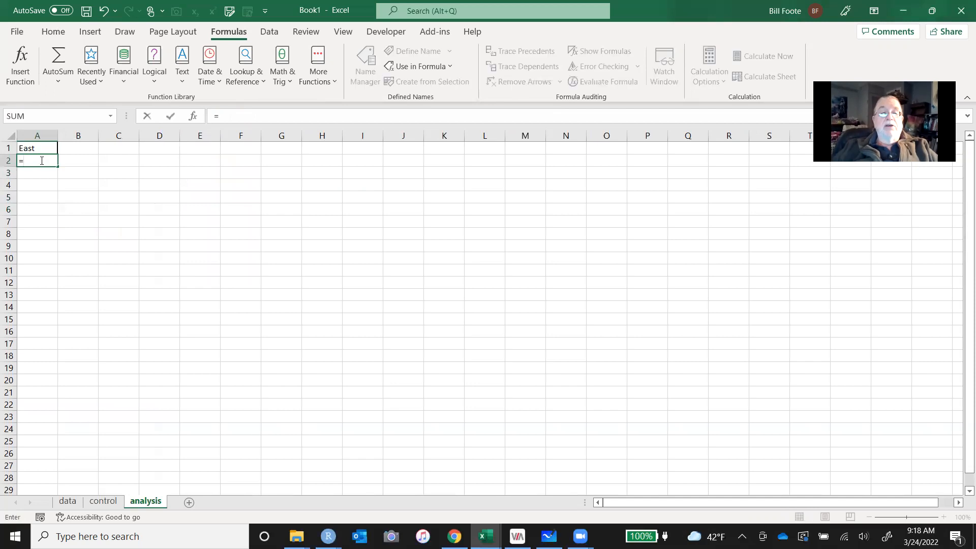
left_click(96, 501)
left_click(108, 163)
key("Return")
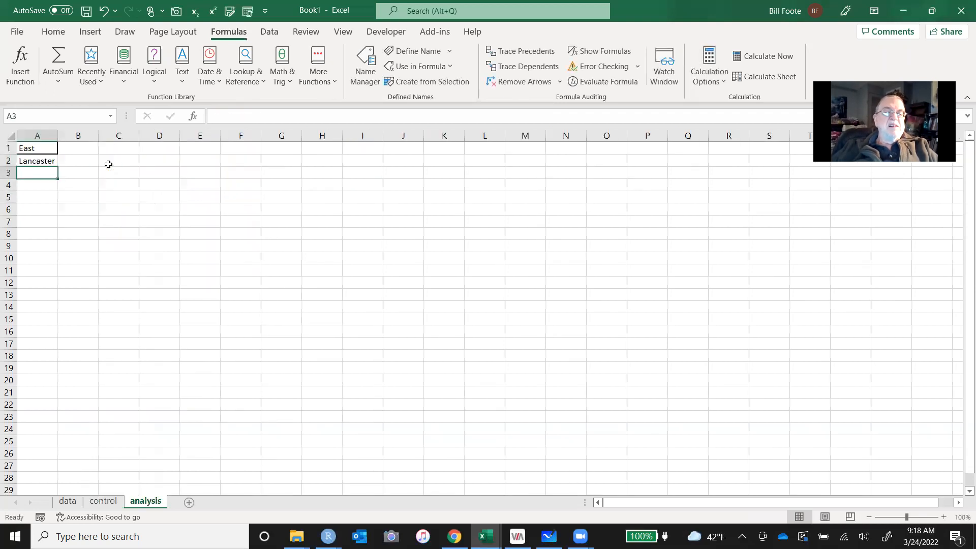
Copy the formula in A2 down to A7 to list all products, and widen column A to fit the names
key("ctrl+c")
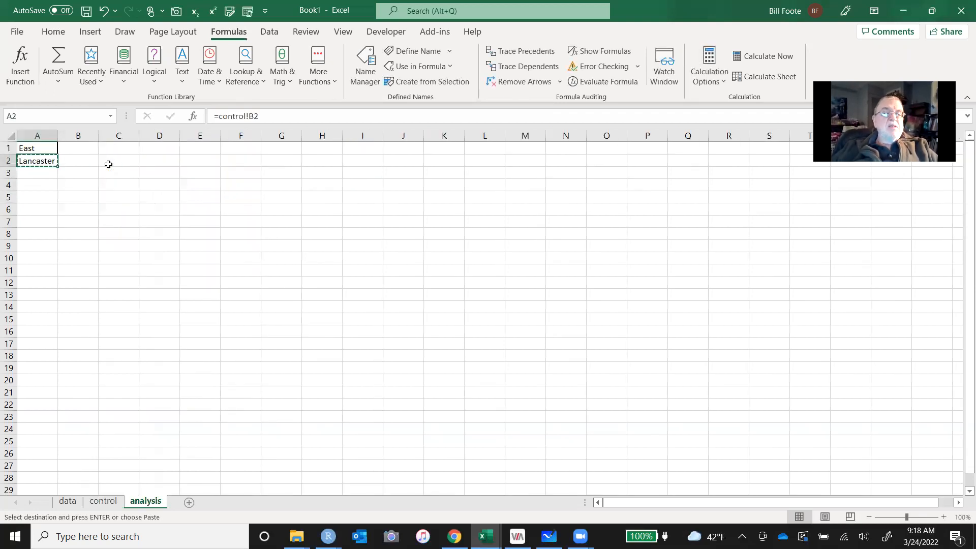
key("shift+Down")
key("shift+Down")
key("shift+Down")
key("shift+Down")
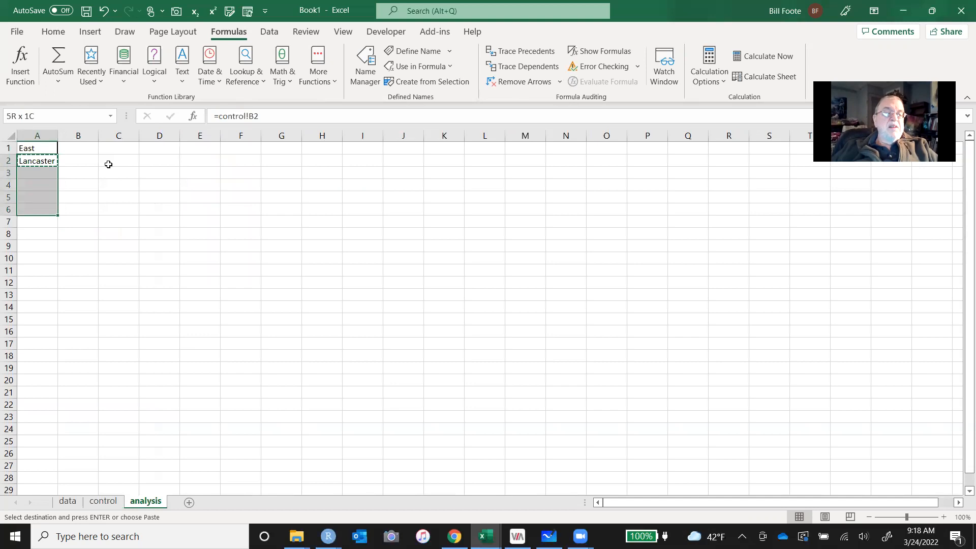
key("shift+Down")
key("ctrl+v")
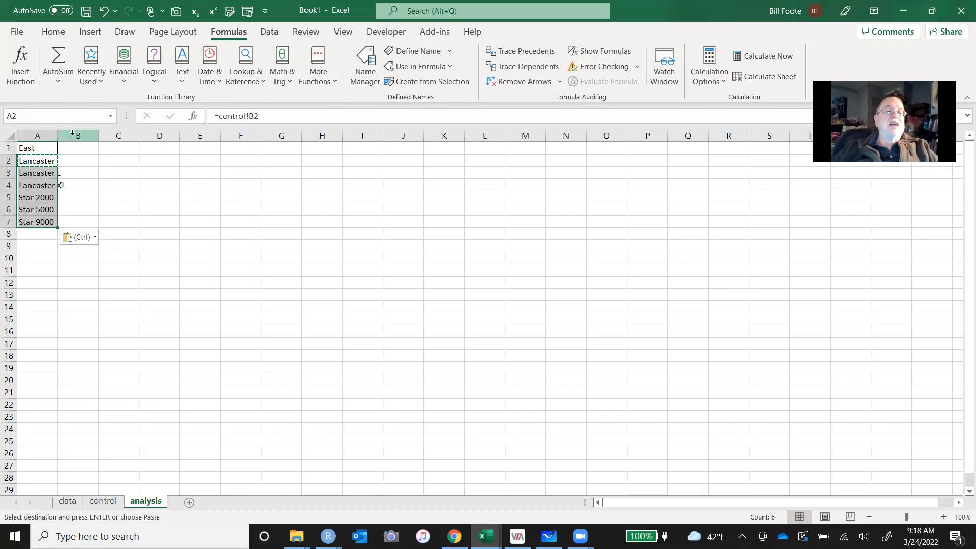
left_click_drag(57, 133, 72, 139)
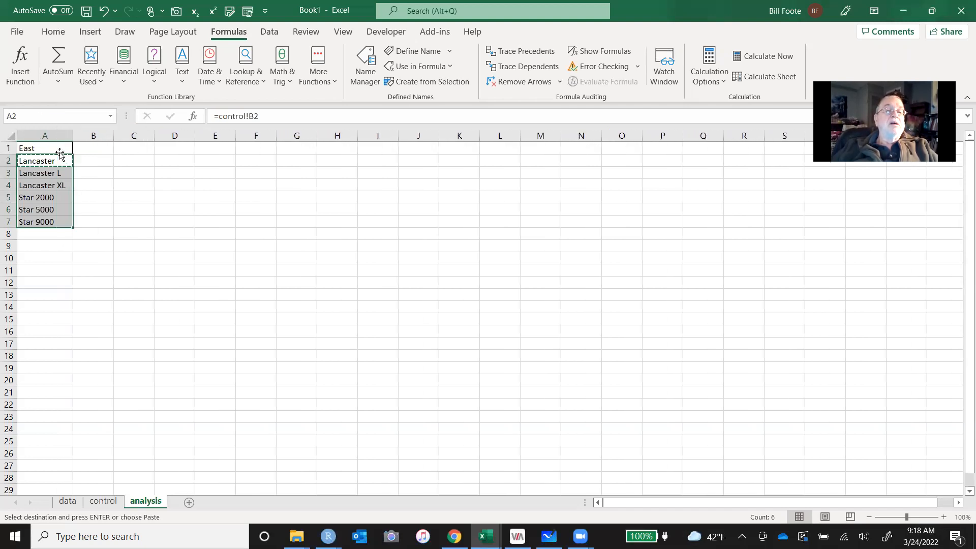
Make the region in cell A1 of the analysis sheet bold and centered
left_click(52, 150)
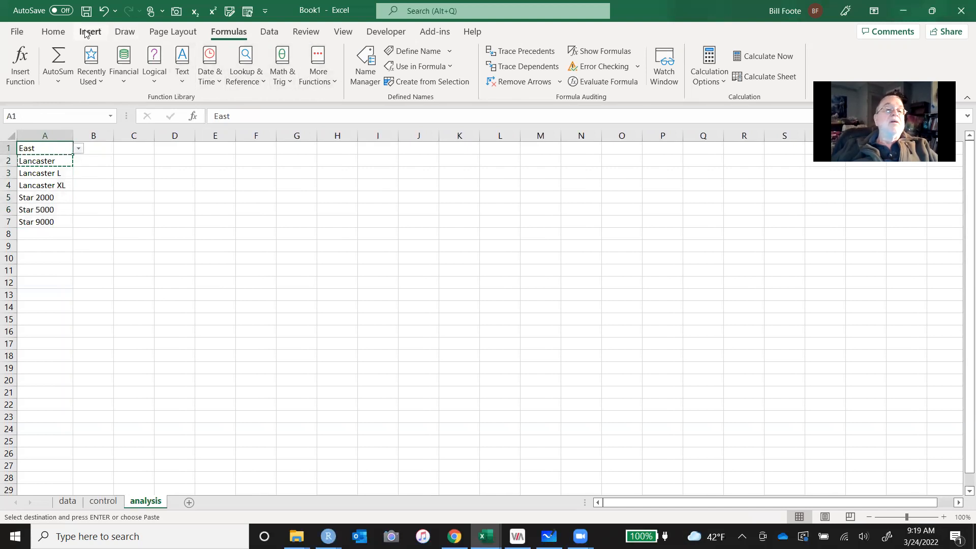
left_click(63, 32)
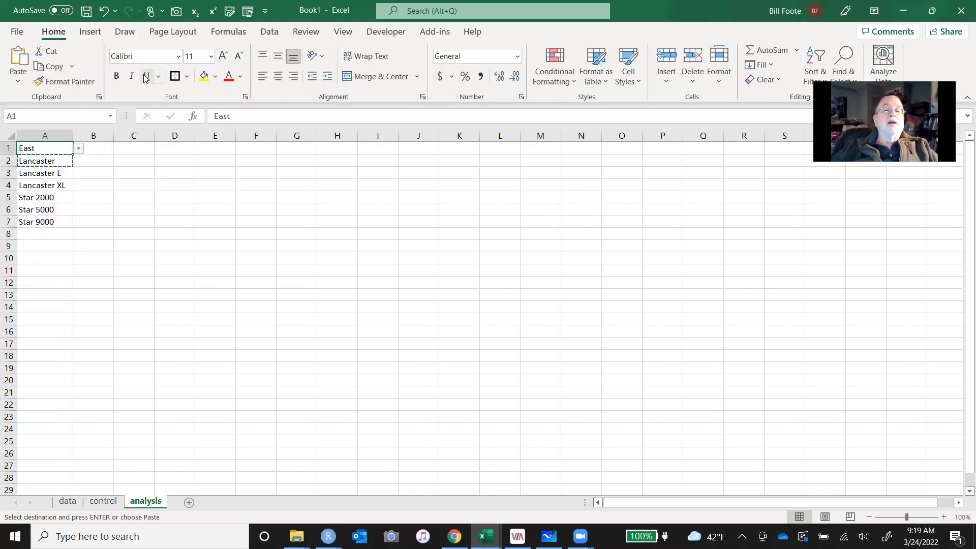
left_click(117, 77)
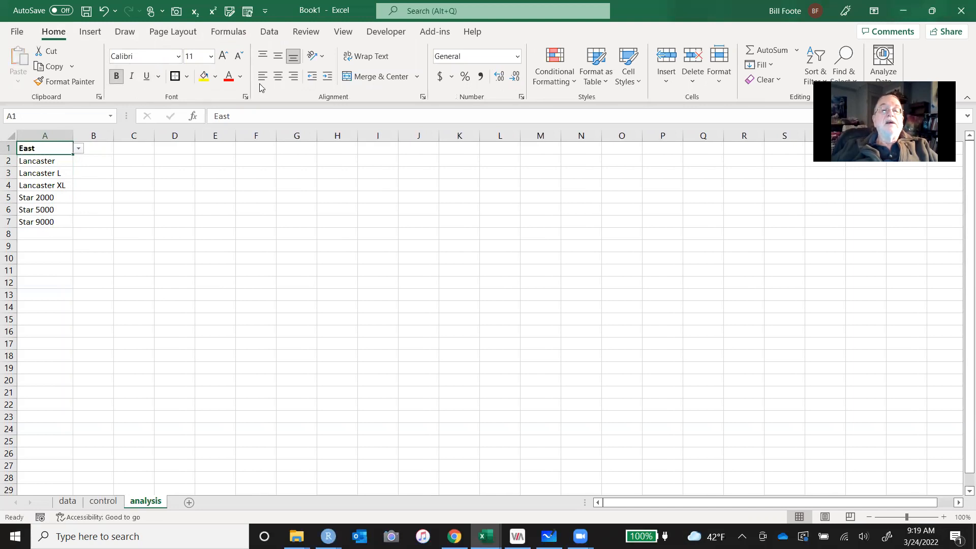
left_click(278, 76)
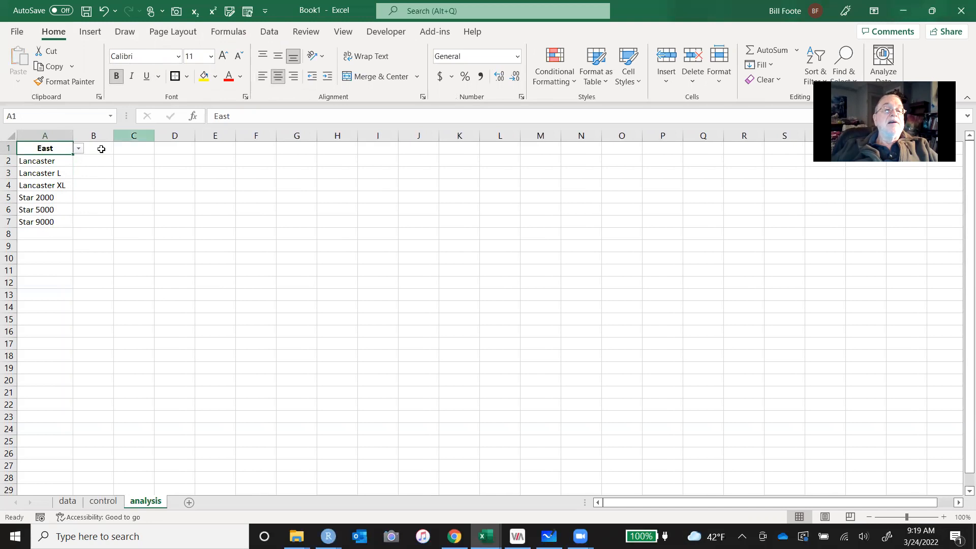
Right-align the product names in A2:A7 and apply all borders to those cells
left_click(60, 161)
key("shift+Down")
key("shift+Down")
key("shift+Down")
key("shift+Down")
key("shift+Down")
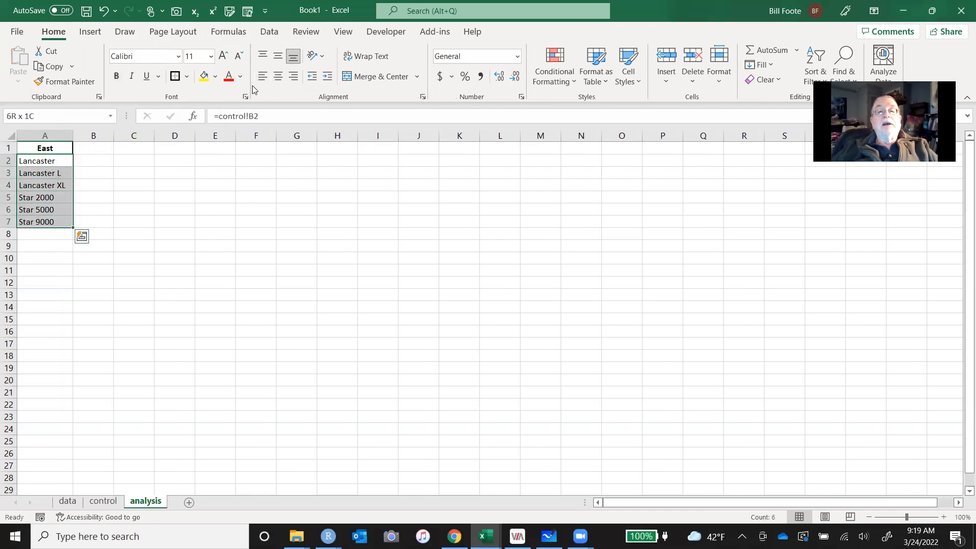
left_click(290, 75)
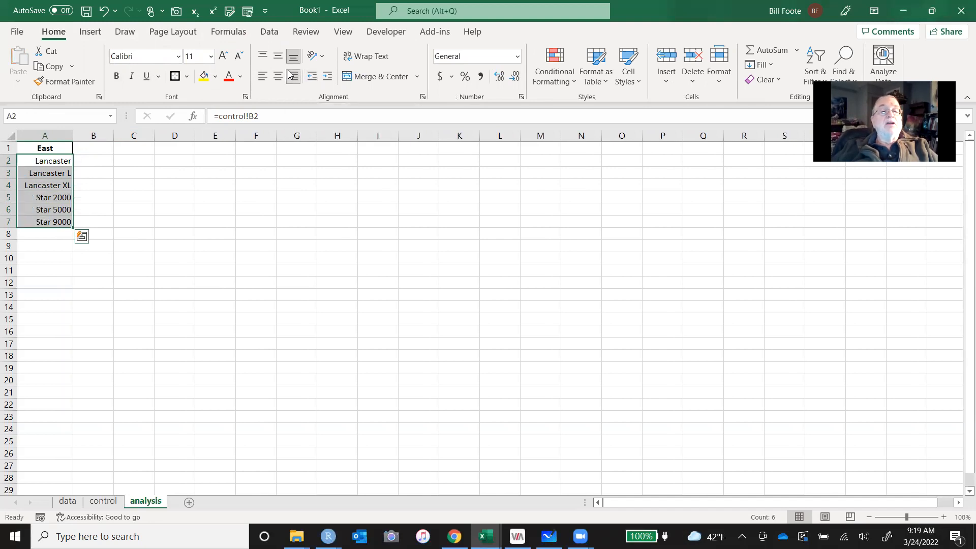
left_click(187, 76)
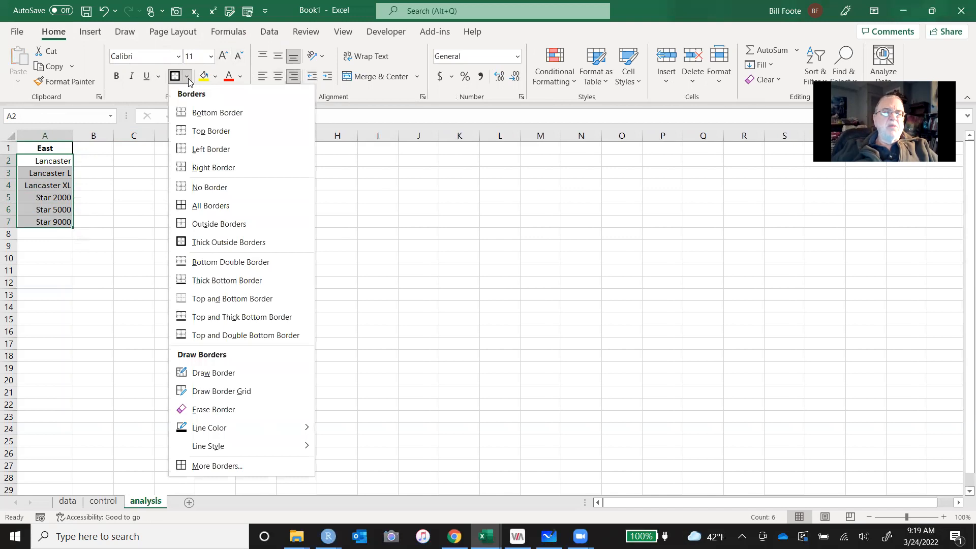
left_click(201, 209)
left_click(174, 268)
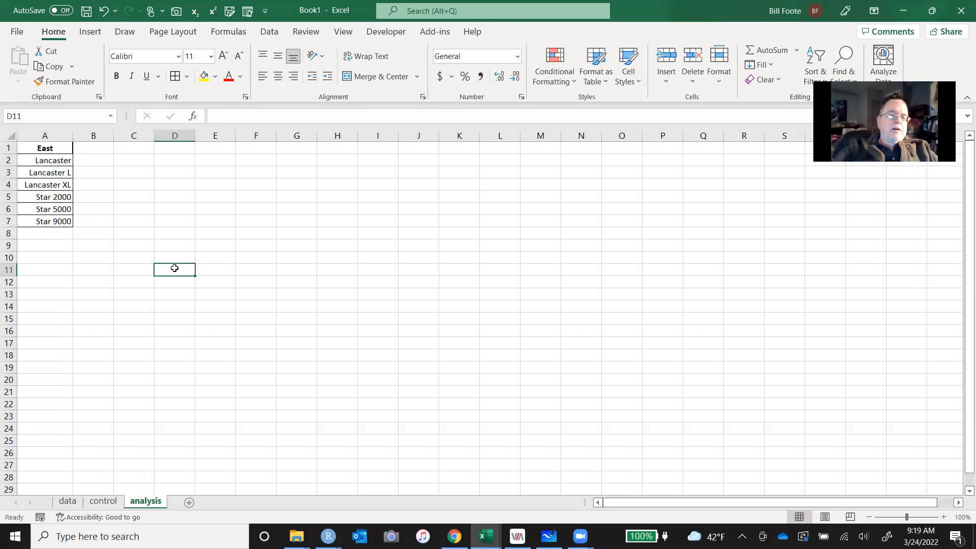
Begin a TRANSPOSE formula over the selected cells B1:E1 of the analysis sheet
scroll(175, 268, "up", 3, "ctrl")
scroll(175, 268, "up", 1, "ctrl")
scroll(173, 272, "up", 1, "ctrl")
scroll(174, 273, "down", 1, "ctrl")
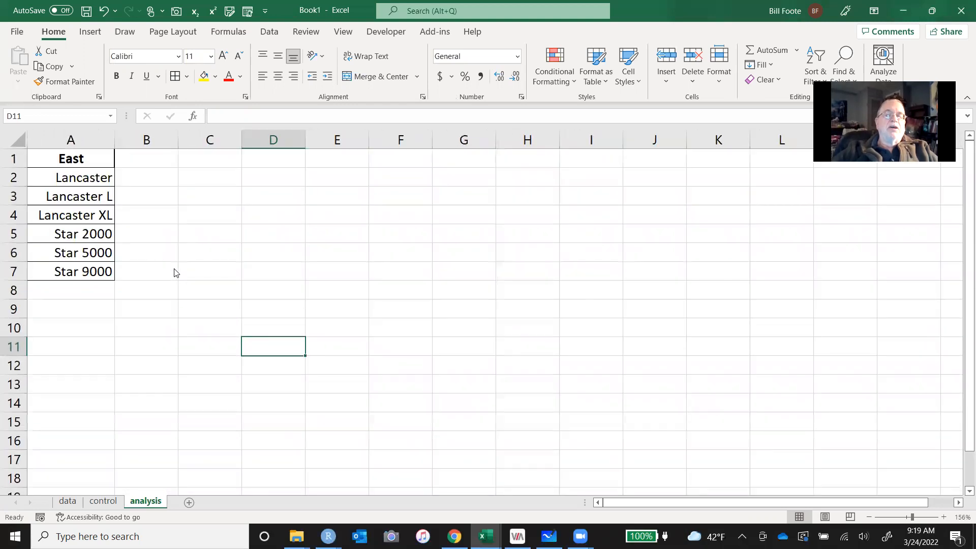
left_click(142, 162)
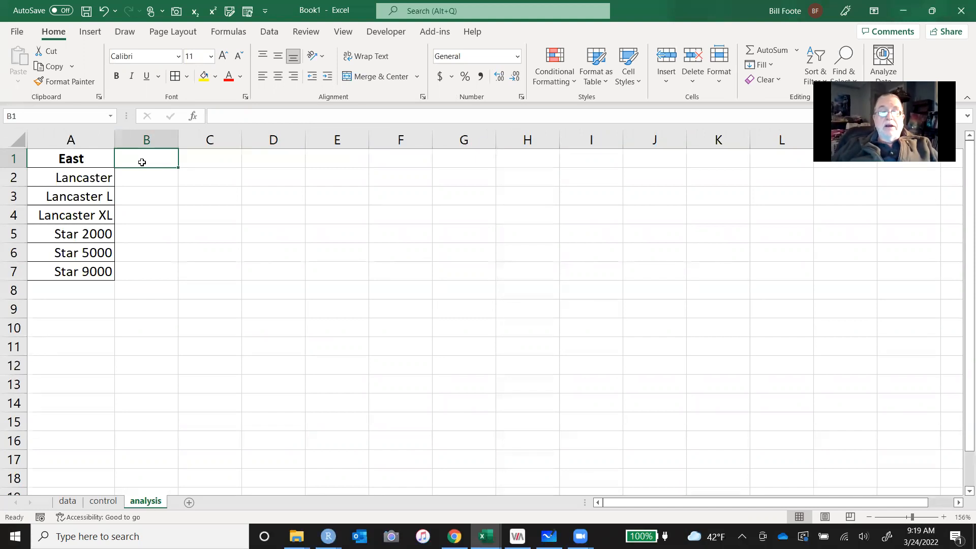
key("shift+Right")
key("shift+Right")
key("shift+Right")
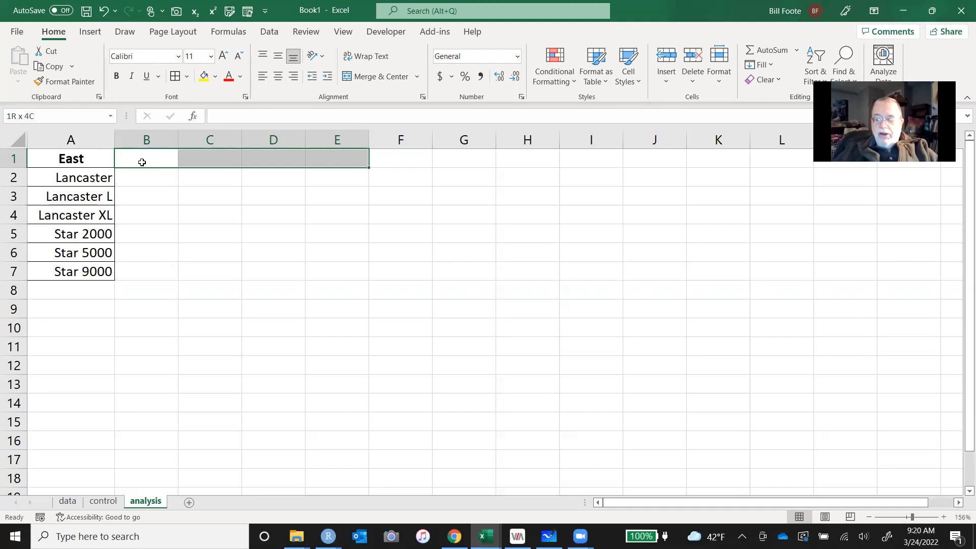
type("=tr")
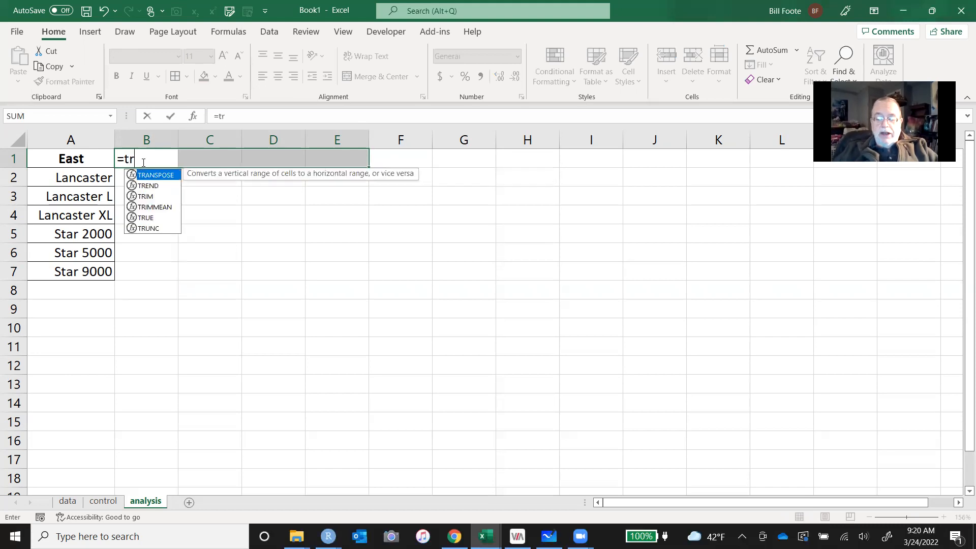
type("anspose(")
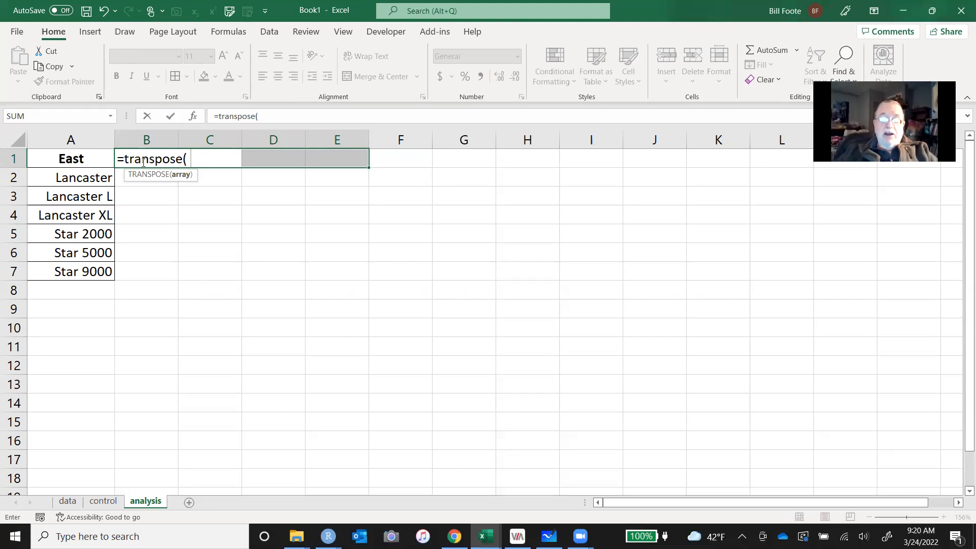
left_click(144, 162)
type("tim")
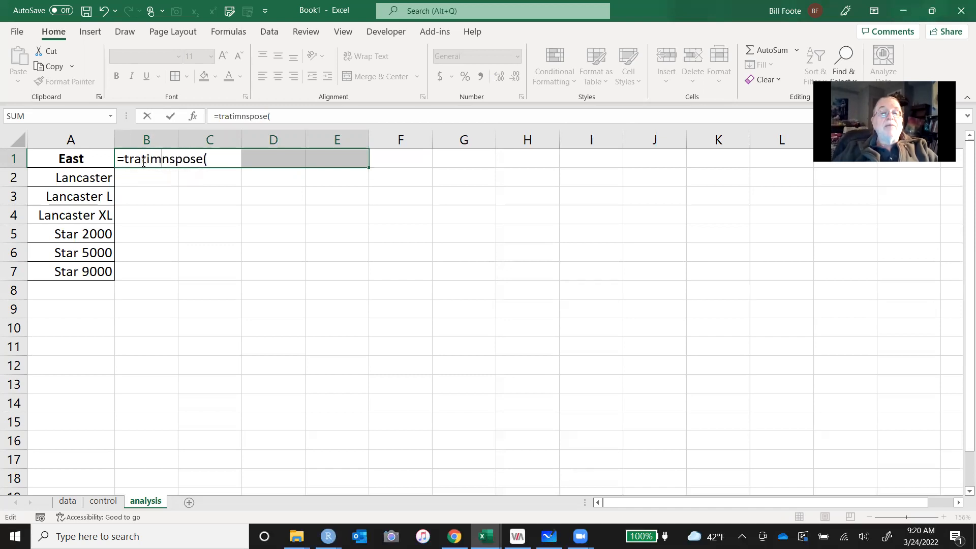
key("BackSpace")
key("BackSpace")
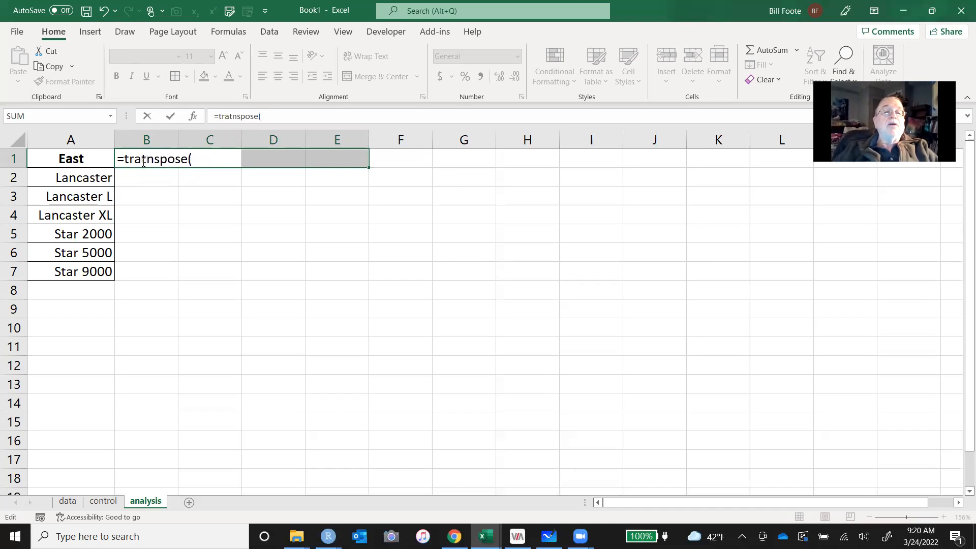
key("BackSpace")
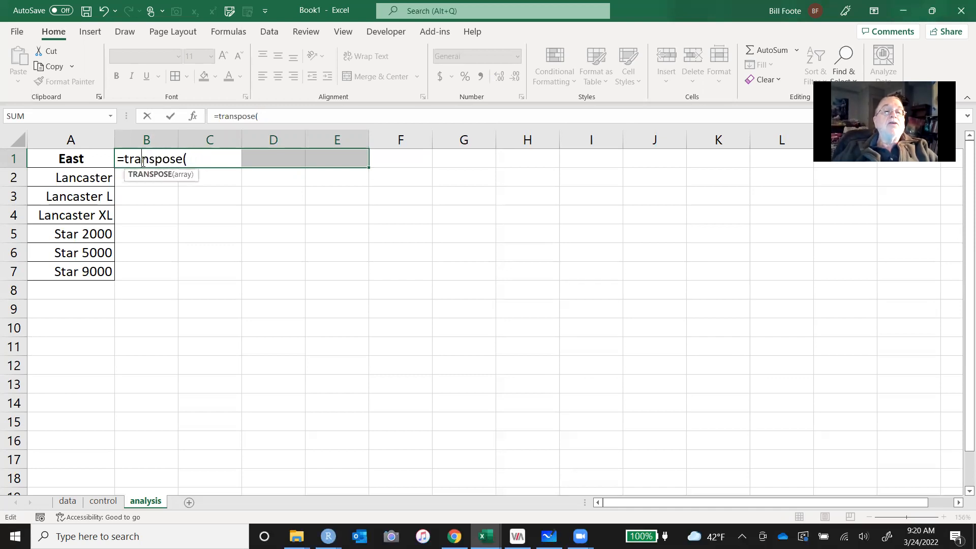
right_click(200, 161)
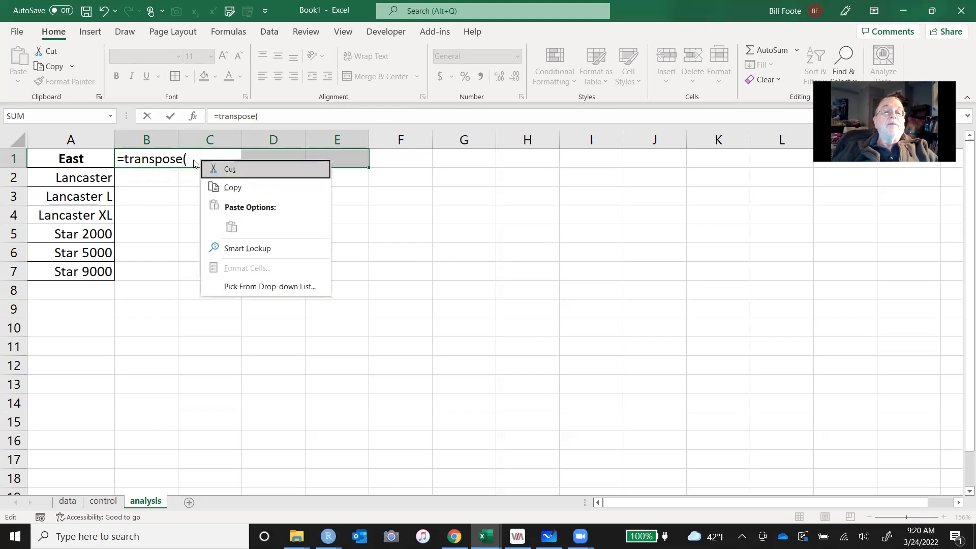
key("Escape")
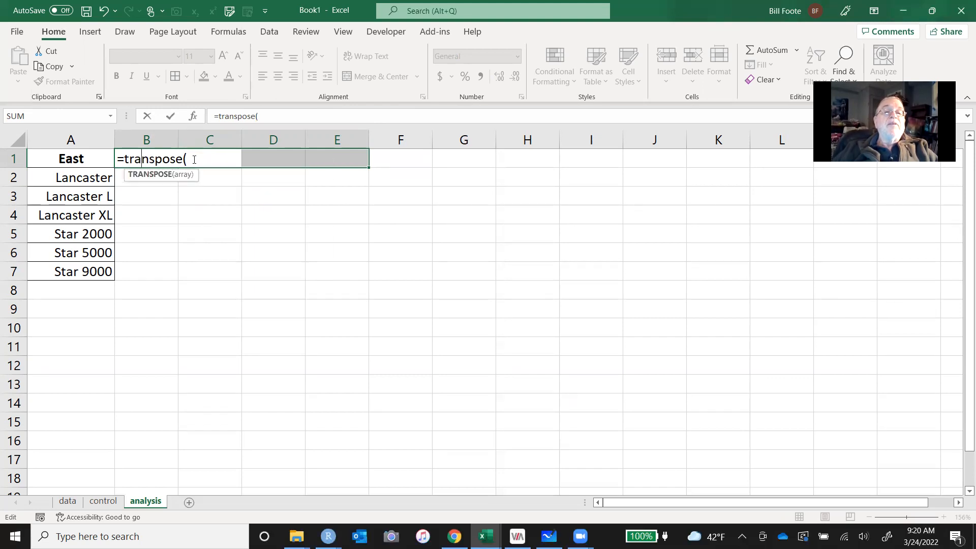
Complete the formula as =transpose( time_name ) and enter it as an array formula across B1:E1
left_click(194, 159)
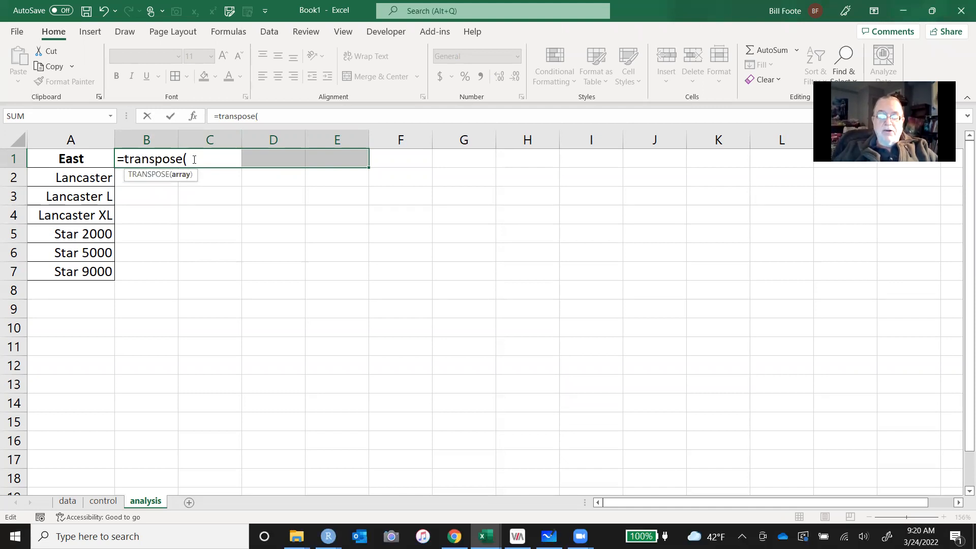
type("time")
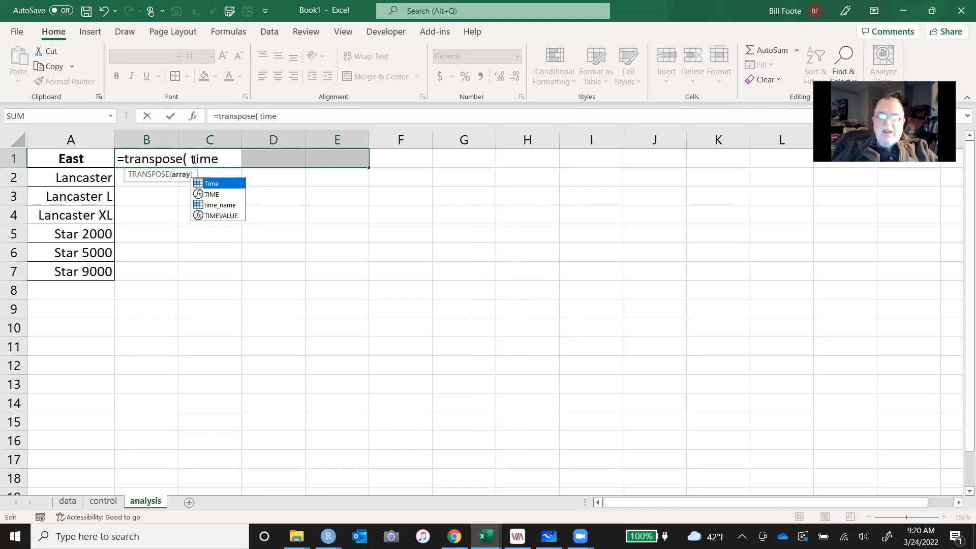
key("BackSpace")
type("_name")
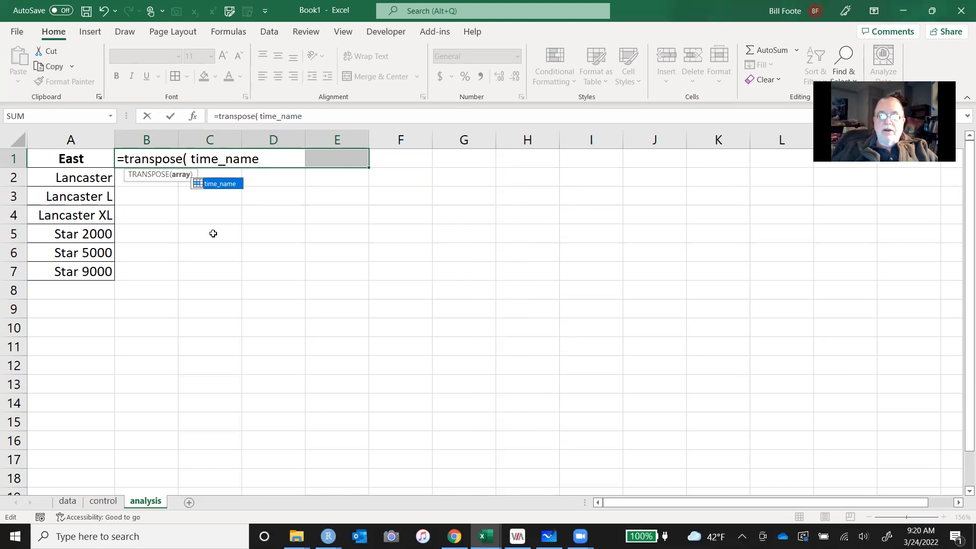
type(")")
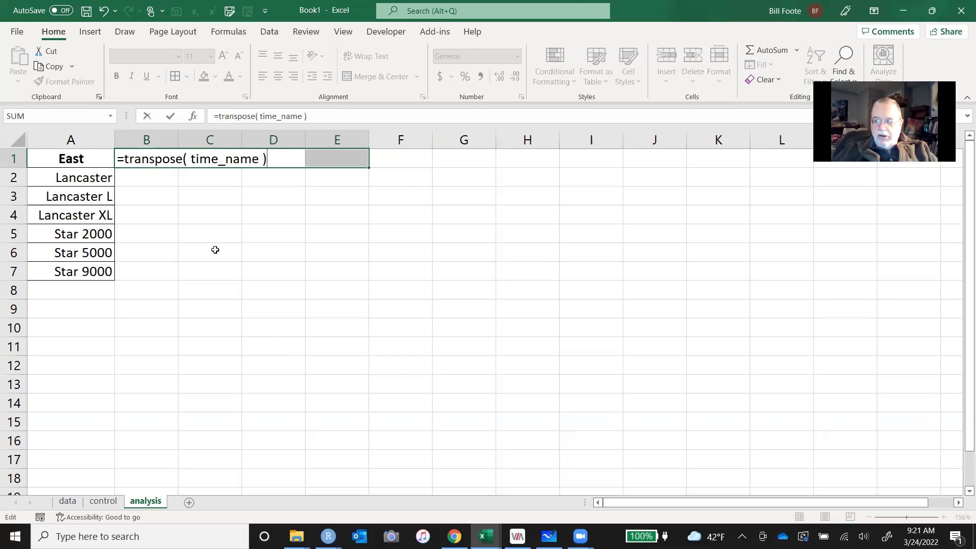
key("ctrl+shift+Return")
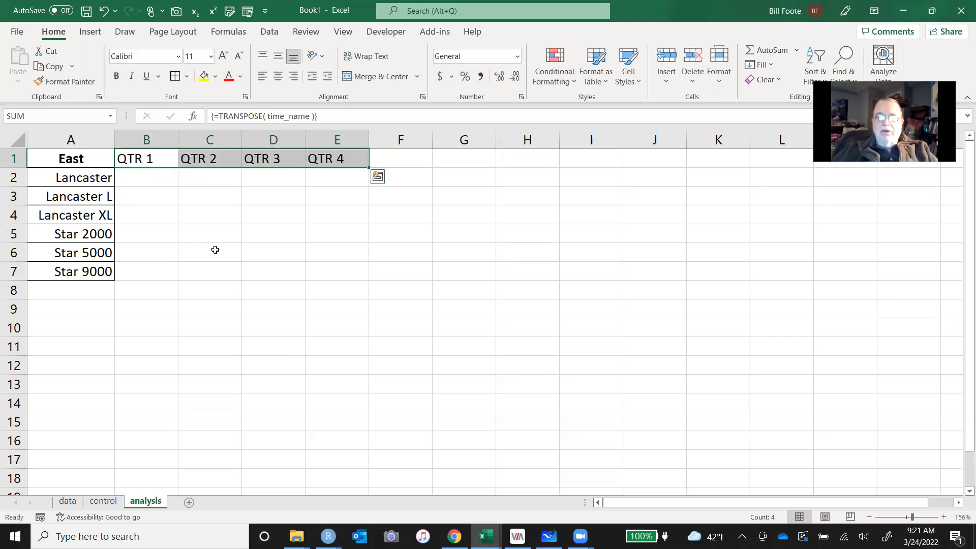
Center the quarter headers in B1:E1 of the analysis sheet and apply all borders to those cells
key("ctrl+q")
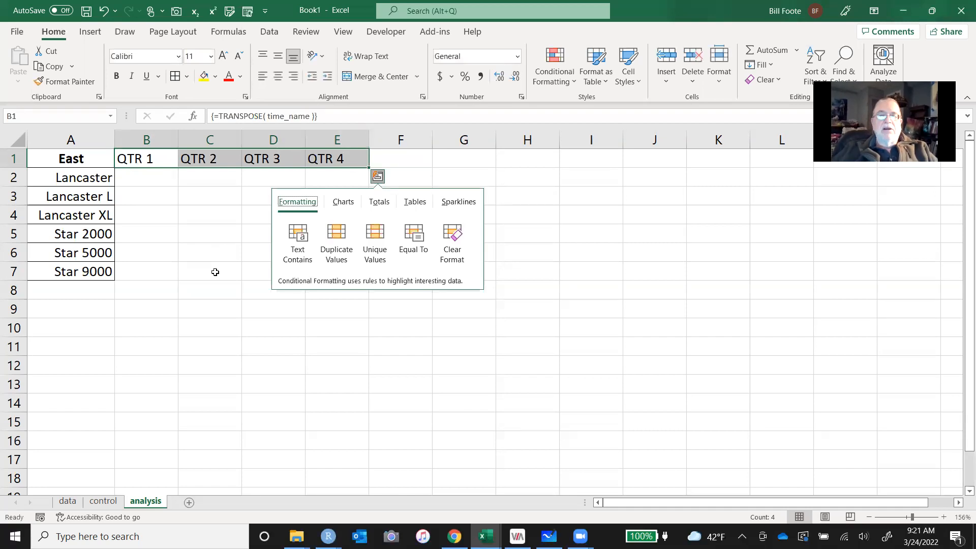
left_click(235, 313)
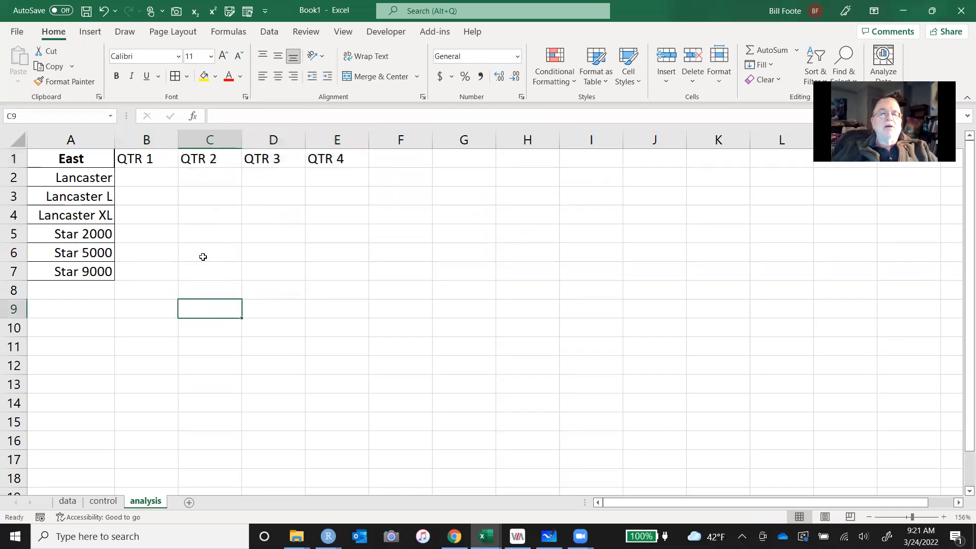
left_click(162, 164)
key("shift+Right")
key("shift+Right")
key("shift+Right")
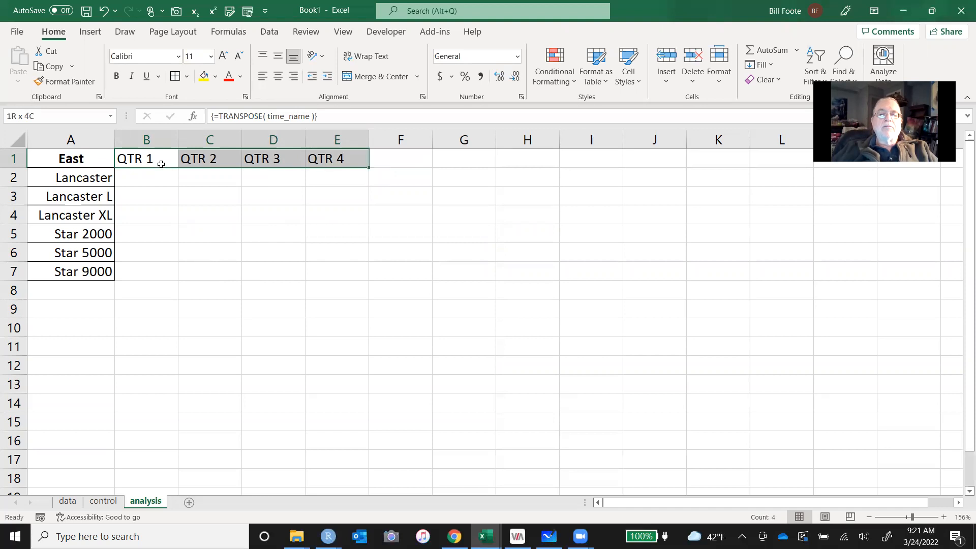
left_click(278, 76)
left_click(176, 76)
left_click(236, 283)
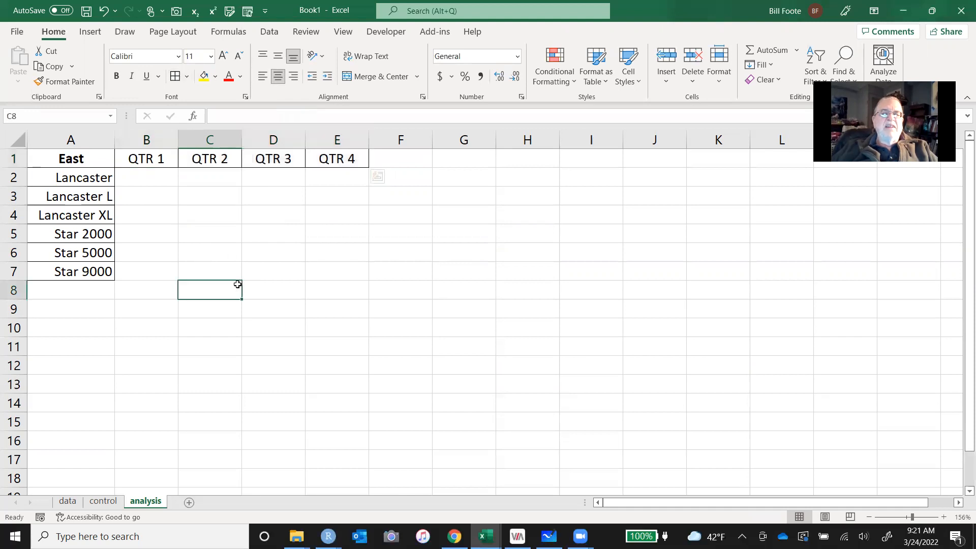
Examine the Region, Product, Time and Count fields of the first record on the data sheet, and return to the analysis sheet
left_click(166, 179)
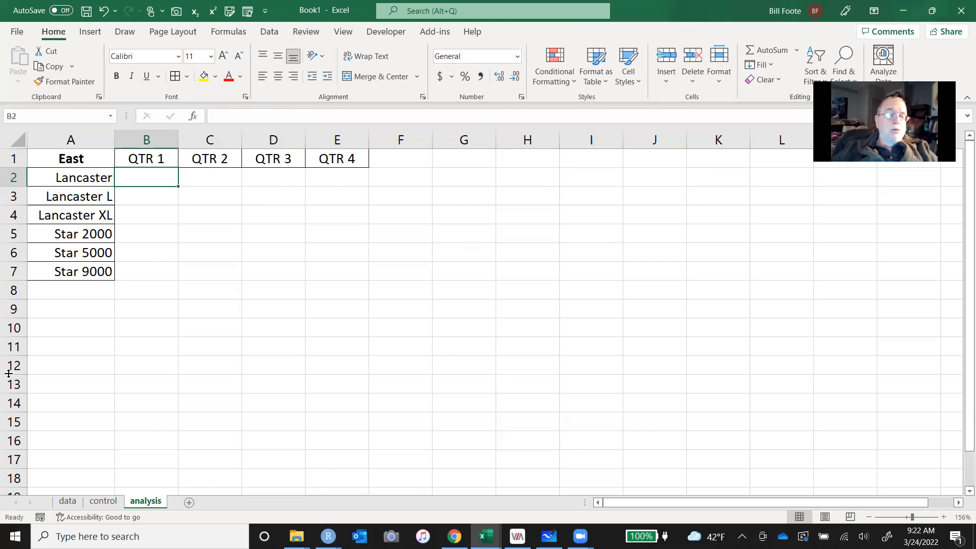
left_click(67, 506)
left_click(43, 176)
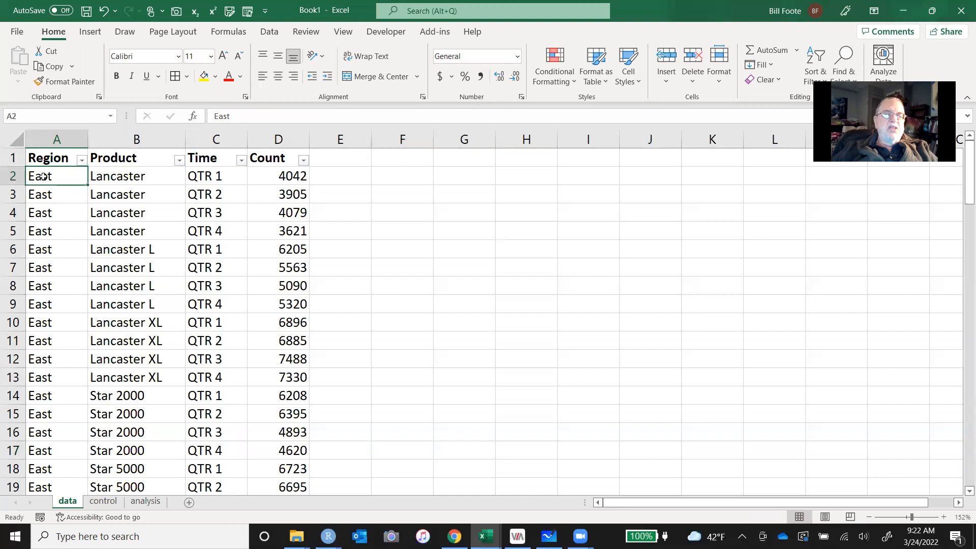
key("shift+Right")
key("shift+Right")
key("Right")
key("Right")
key("Right")
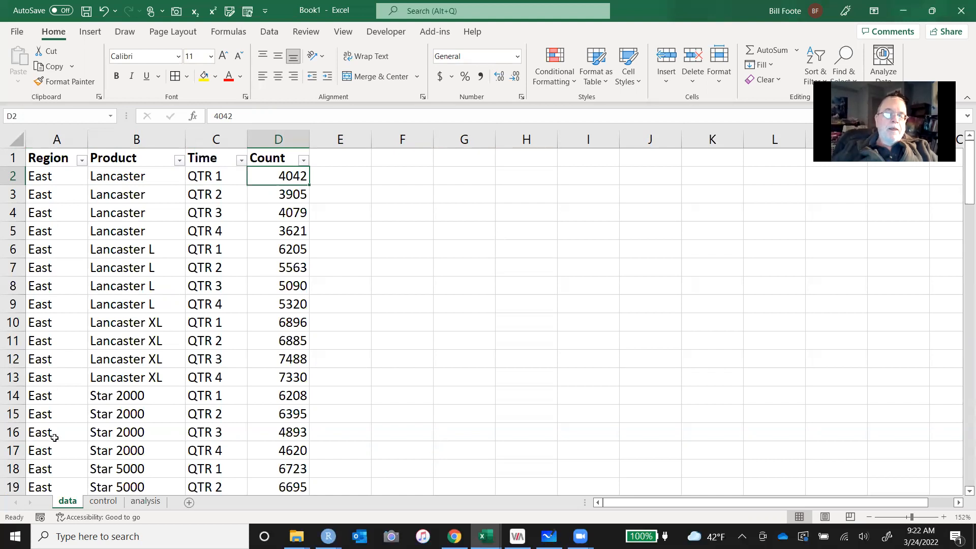
left_click(142, 505)
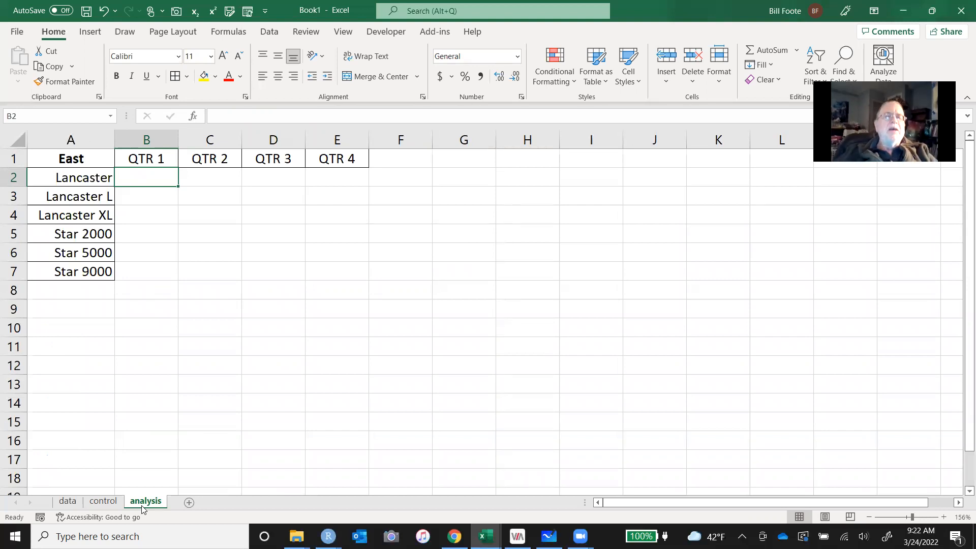
type("=")
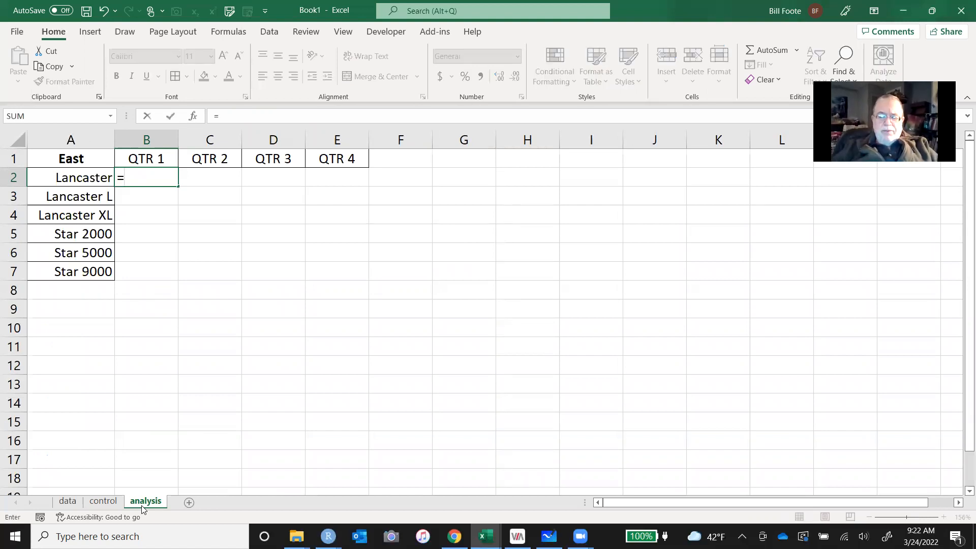
type("sumif")
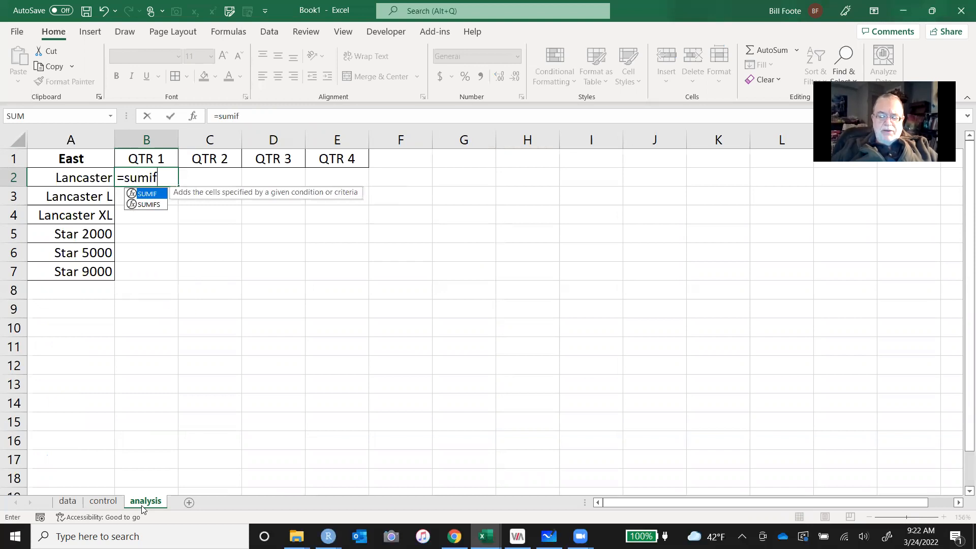
type("s")
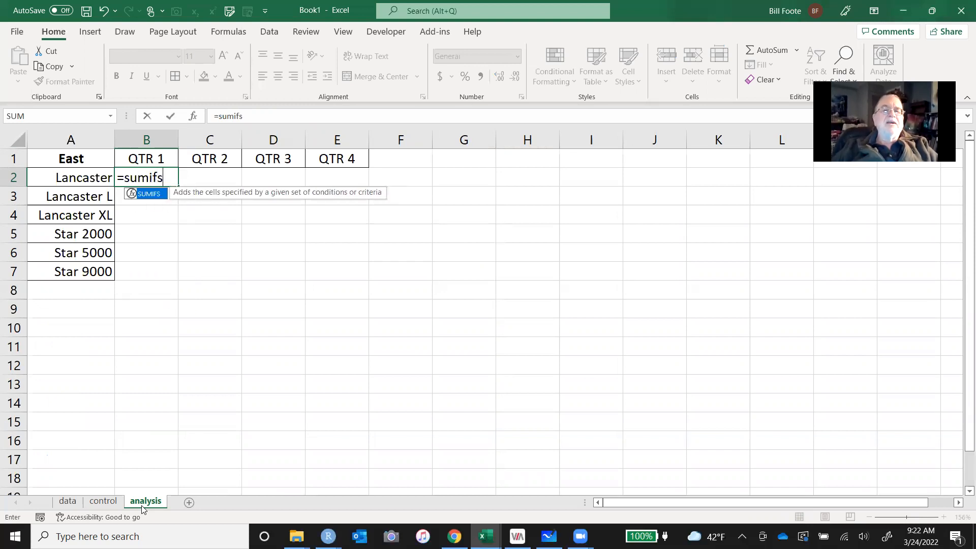
type("(")
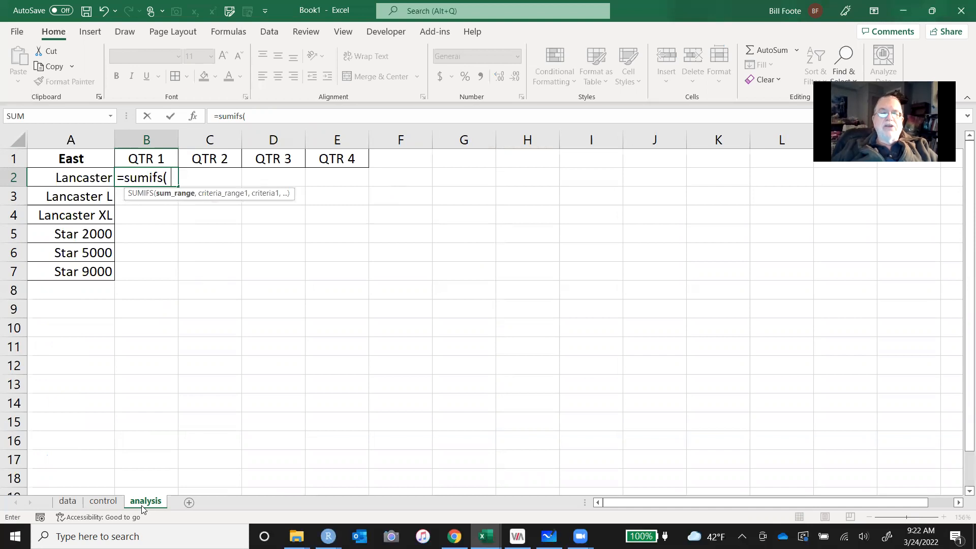
type(" Count,")
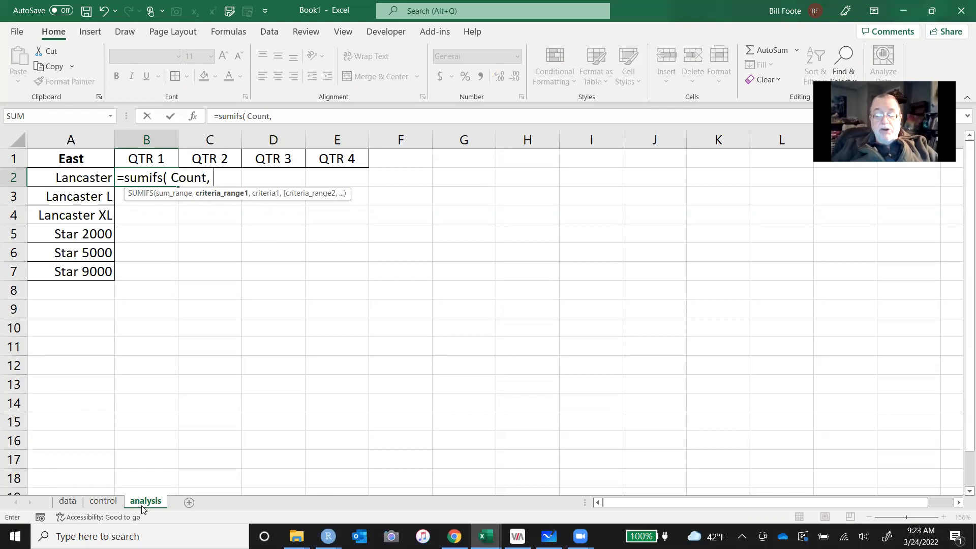
type("Region")
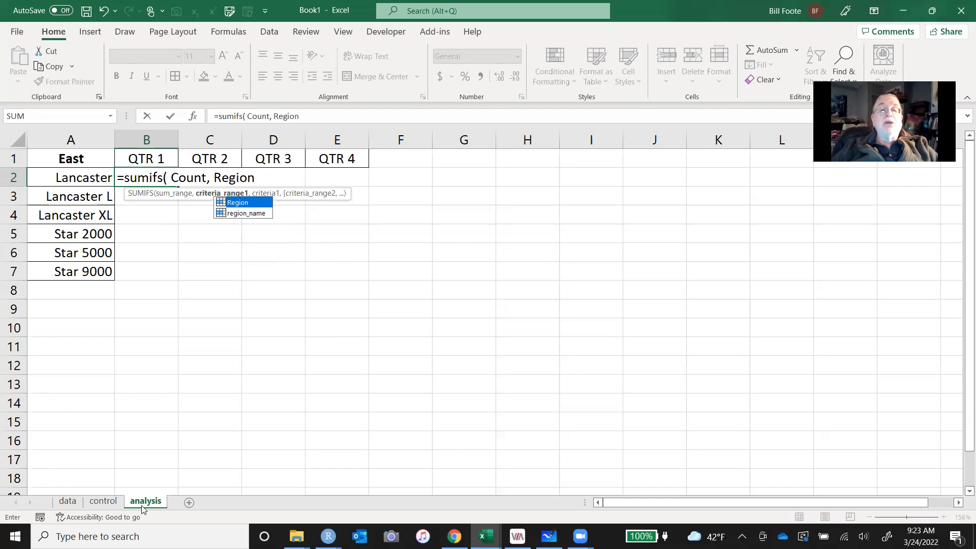
type(", ")
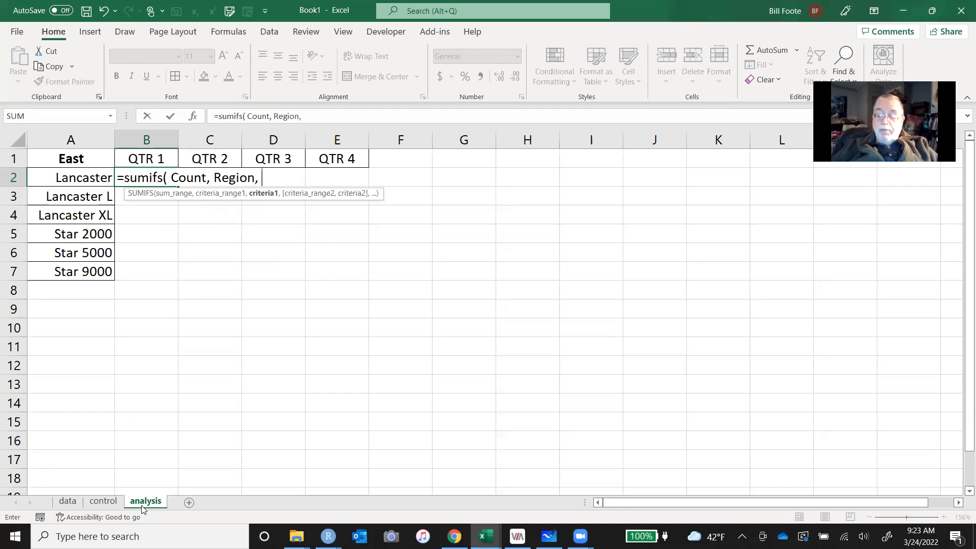
type("\"")
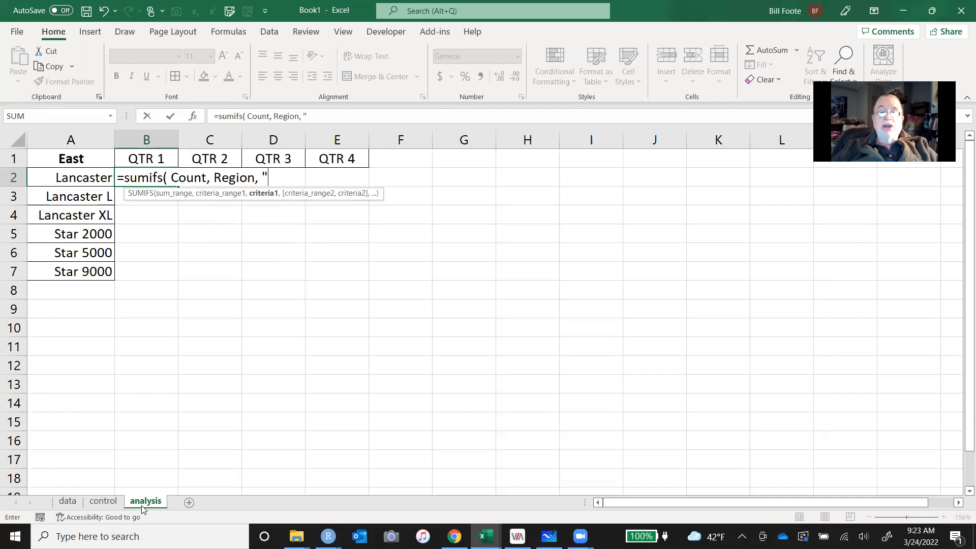
type("=\"")
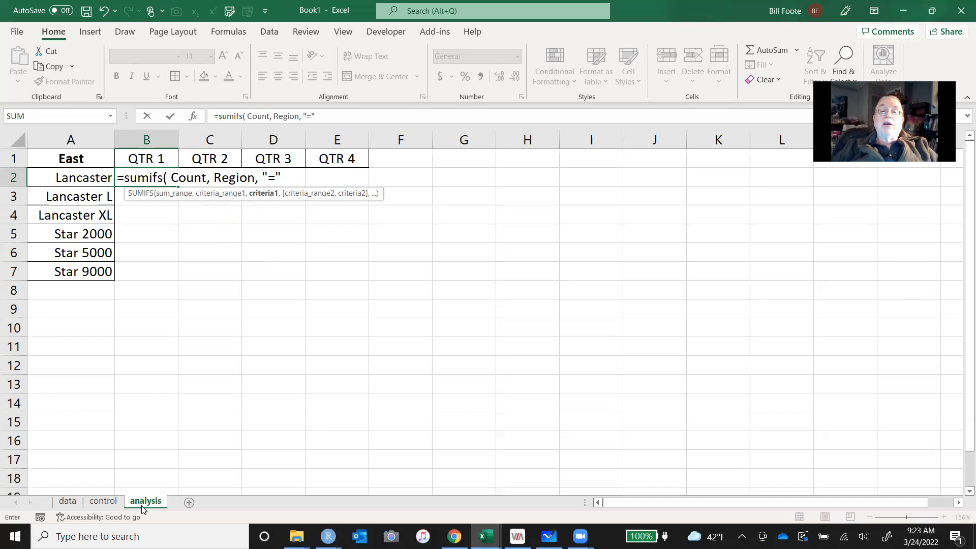
type("&")
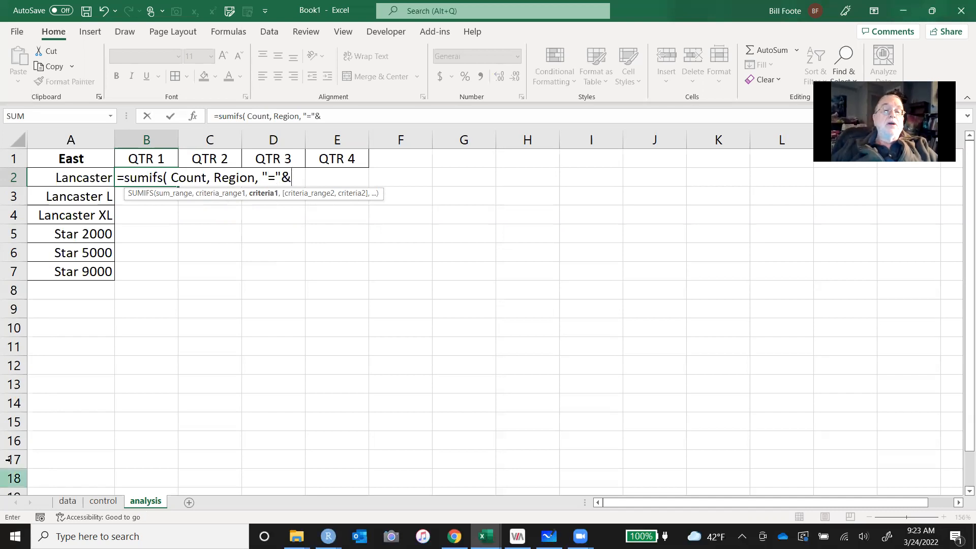
left_click(71, 159)
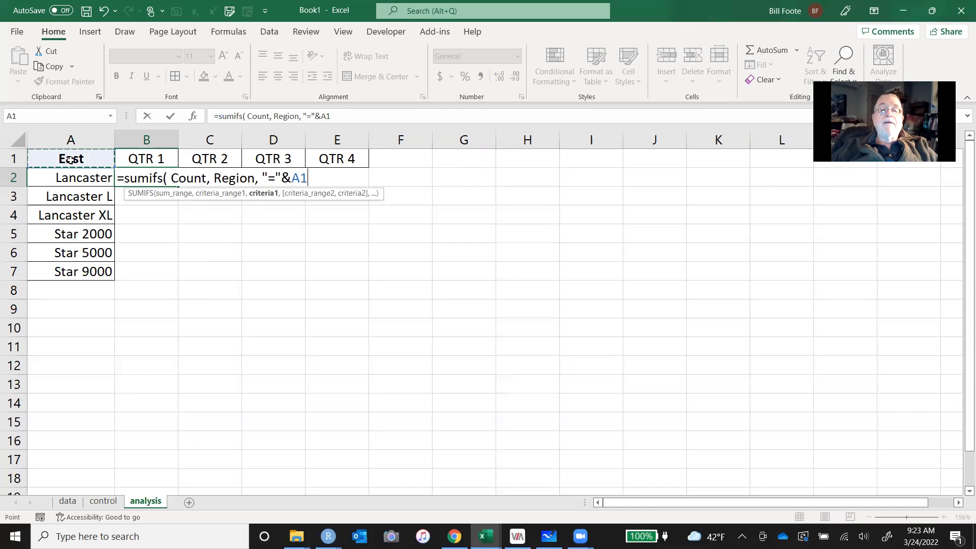
left_click(301, 180)
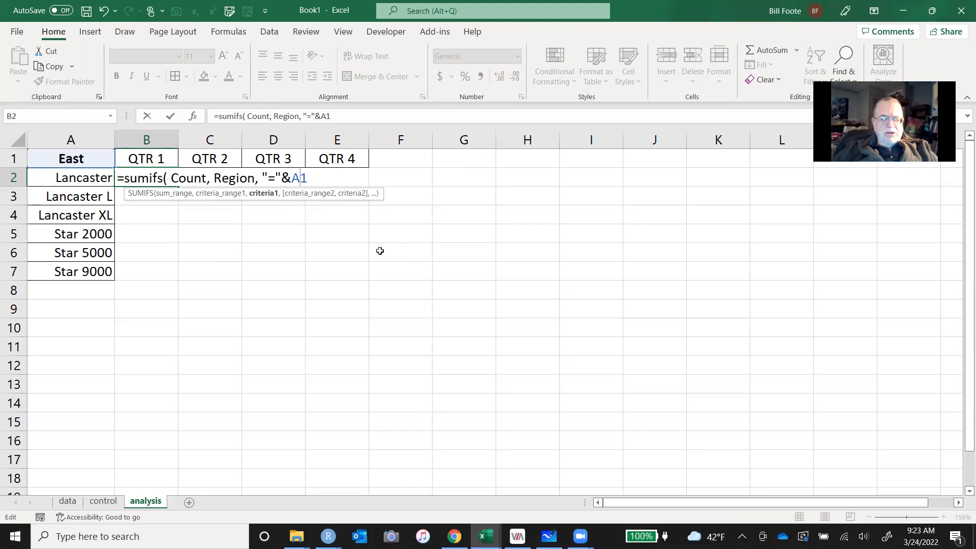
key("Escape")
Select the region cell A1 on the analysis sheet
key("Up")
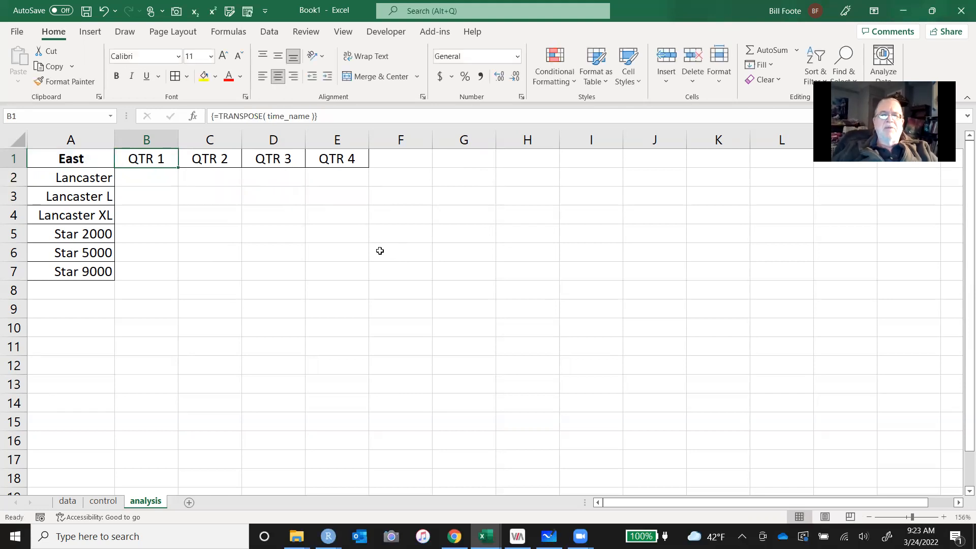
key("Left")
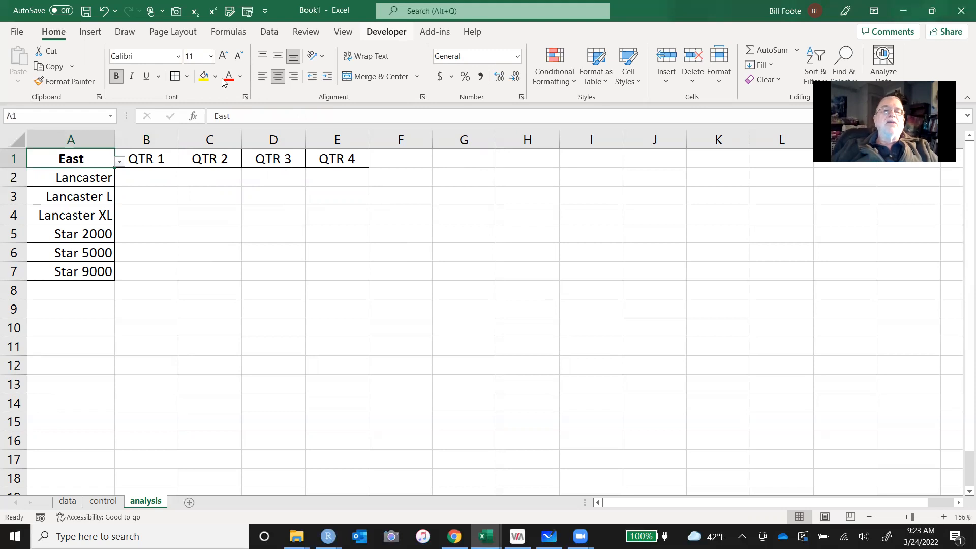
Define the workbook-scoped name region_choice for the region selector cell A1 on the analysis sheet
left_click(228, 32)
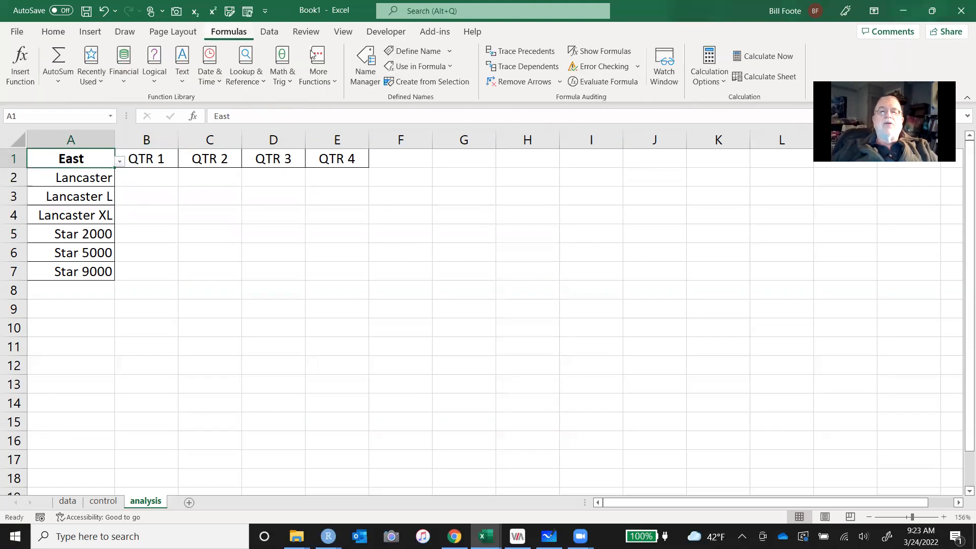
left_click(417, 83)
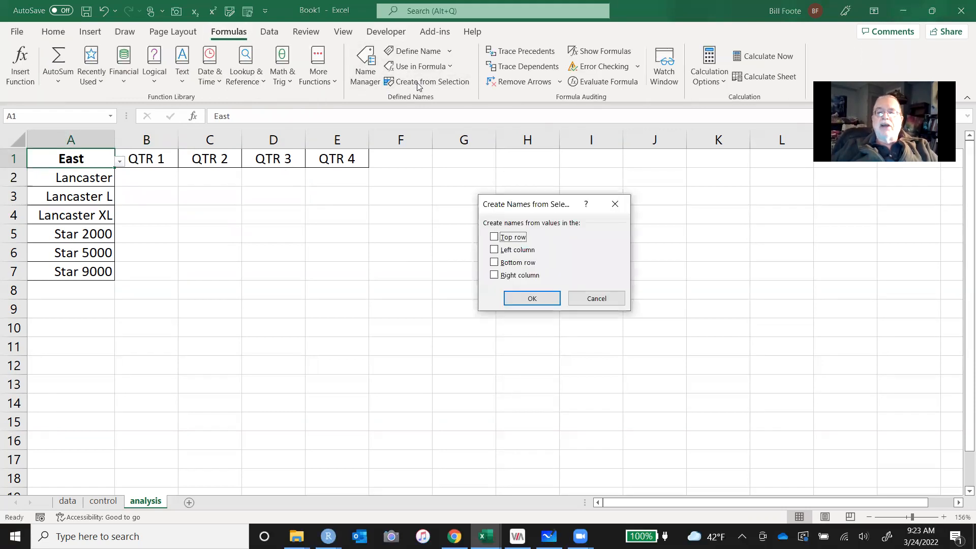
left_click(573, 297)
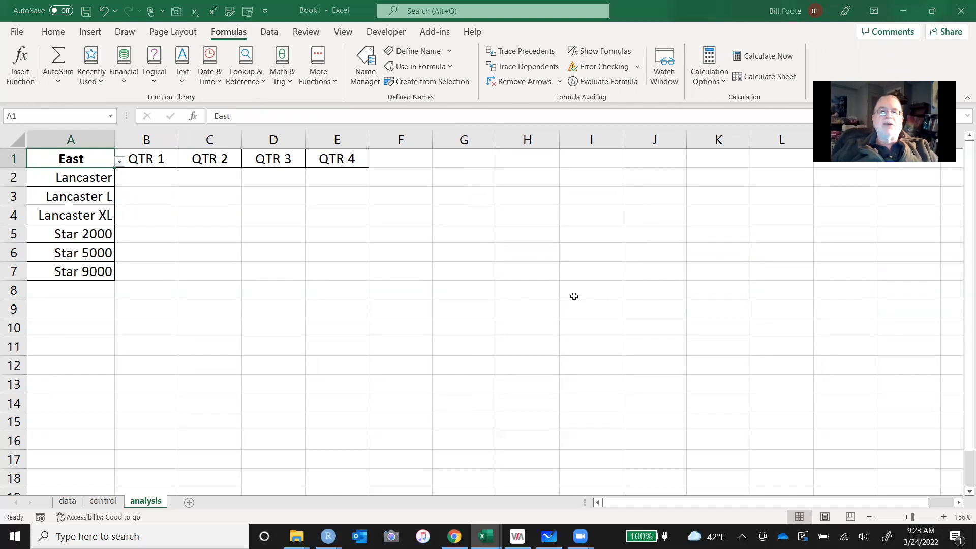
left_click(412, 51)
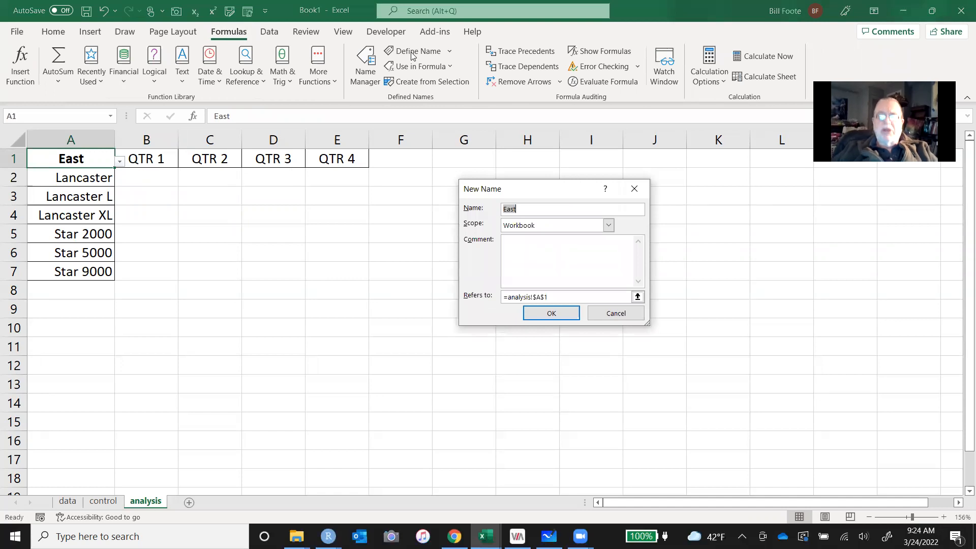
type("region")
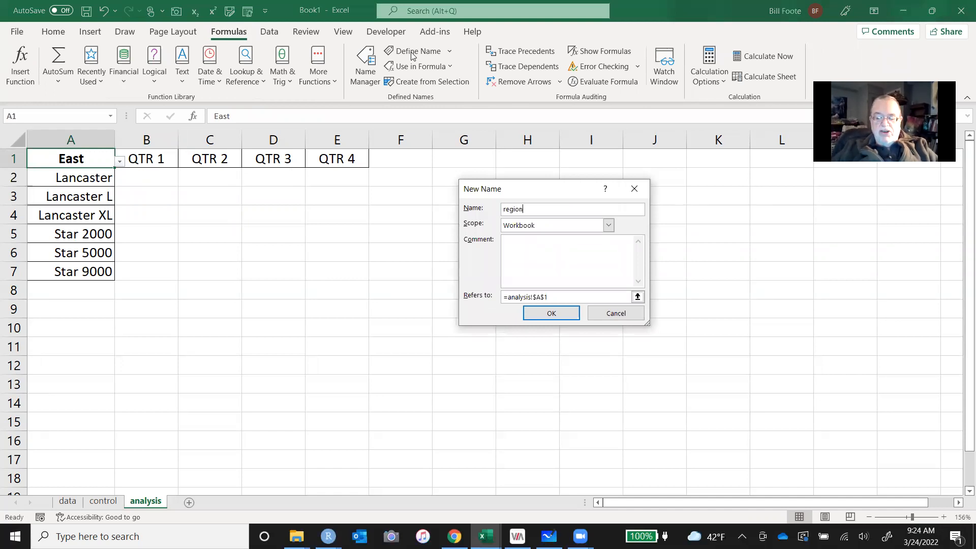
type("_choice")
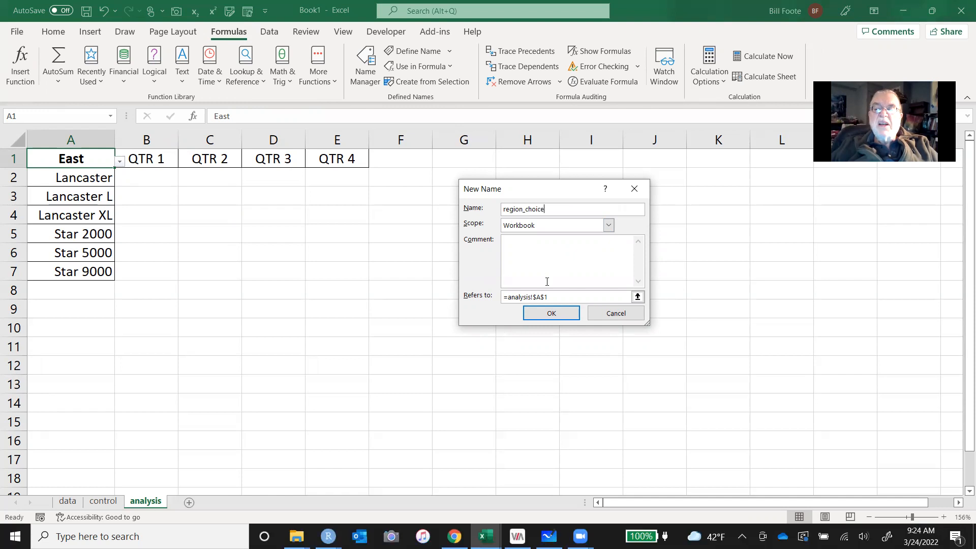
left_click(551, 314)
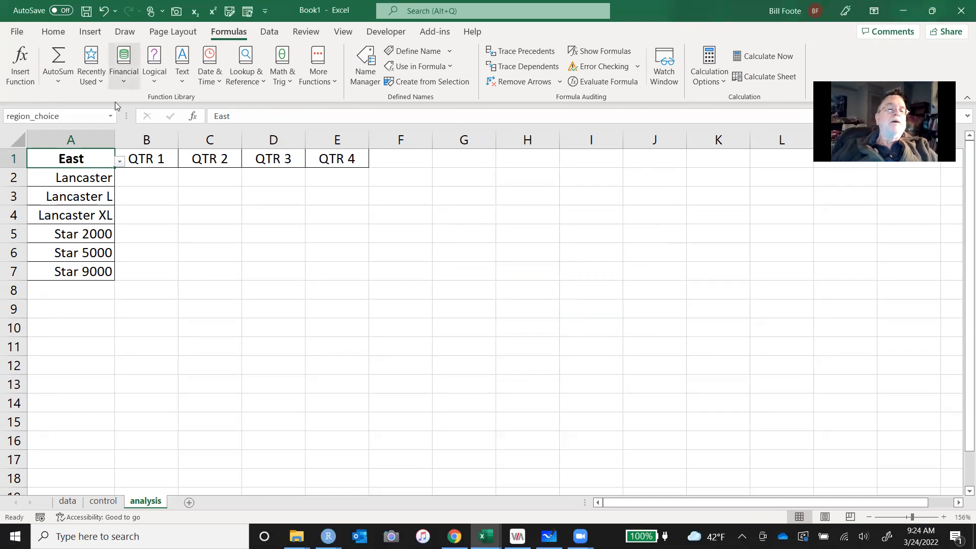
left_click(74, 117)
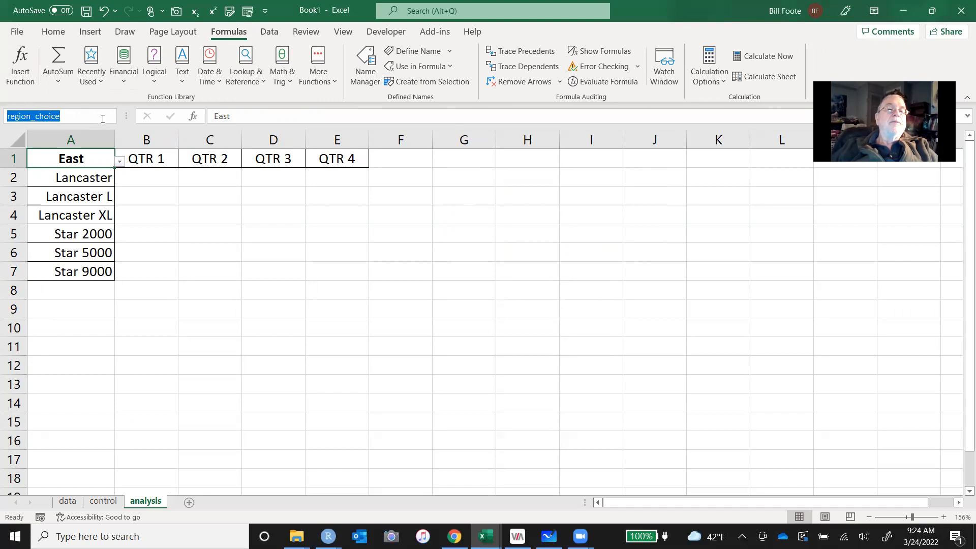
Begin a SUMIFS formula in cell B2 with the named range Count as the sum range
left_click(135, 179)
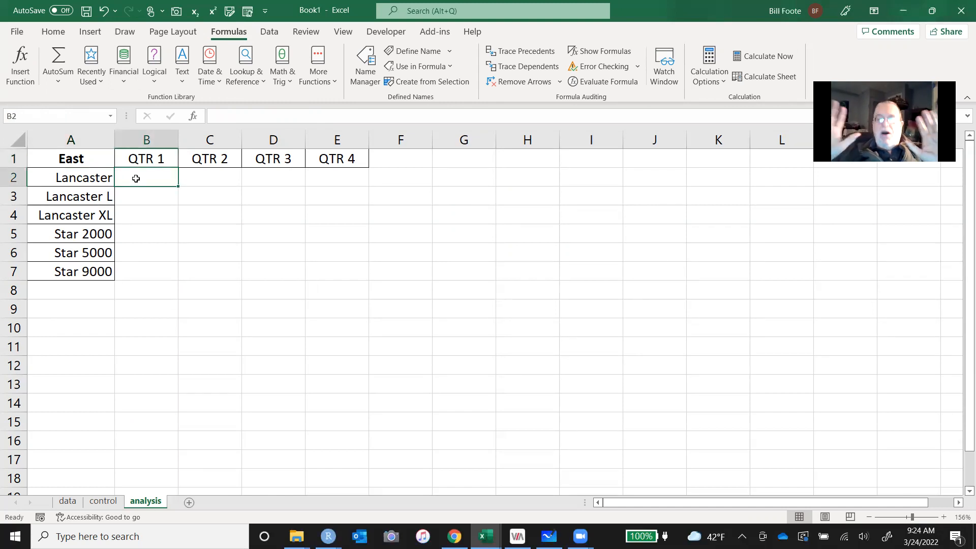
type("=sumifs")
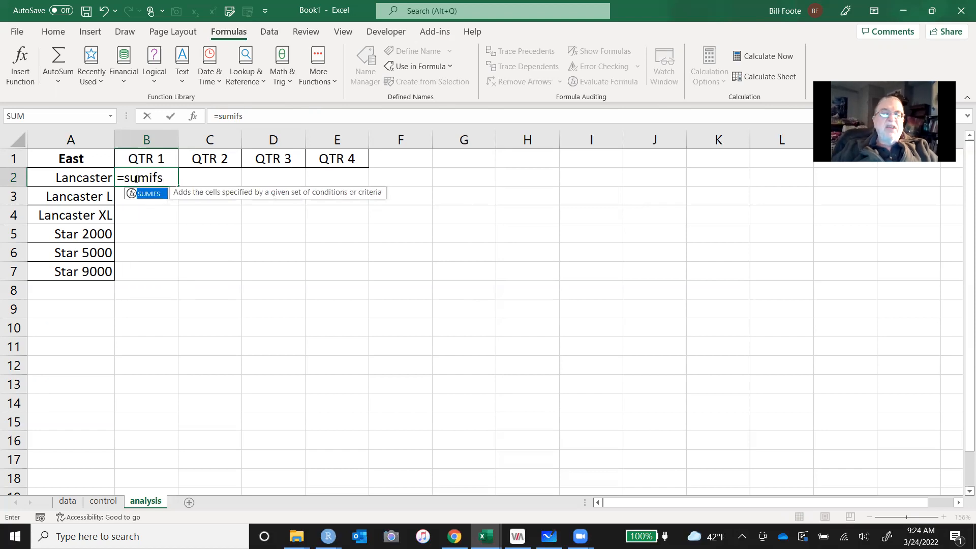
type("( ")
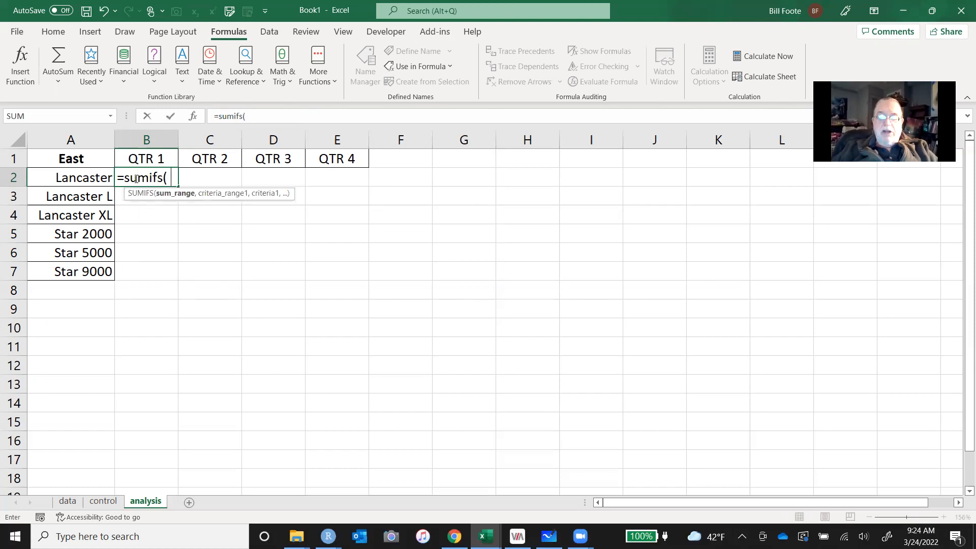
type("Count")
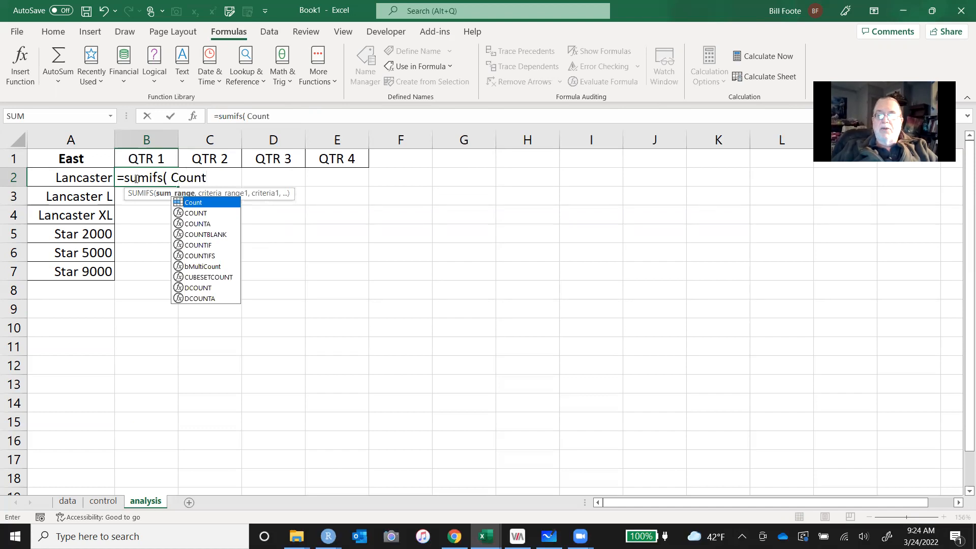
type(", ")
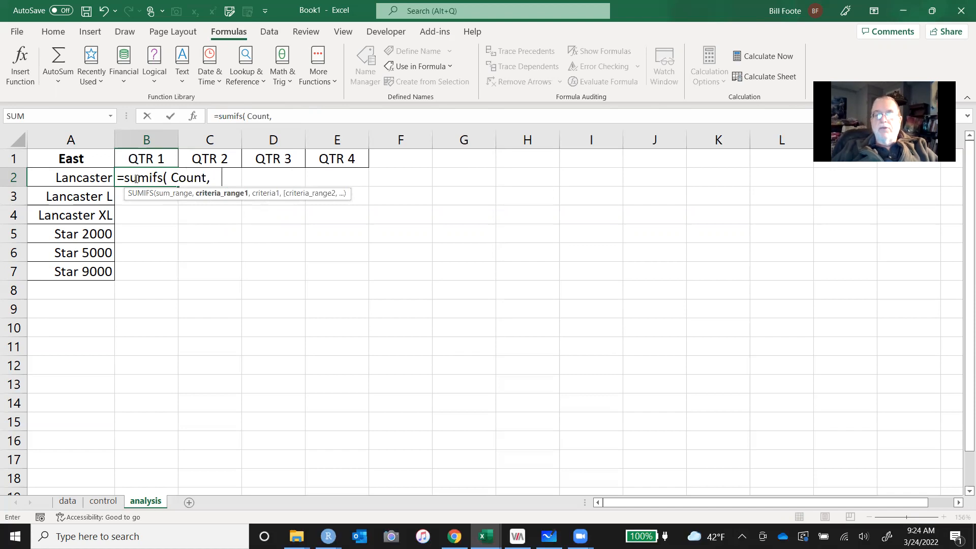
Add the first SUMIFS criterion to the B2 formula: range Region with the condition "="&region_choice
type("Region")
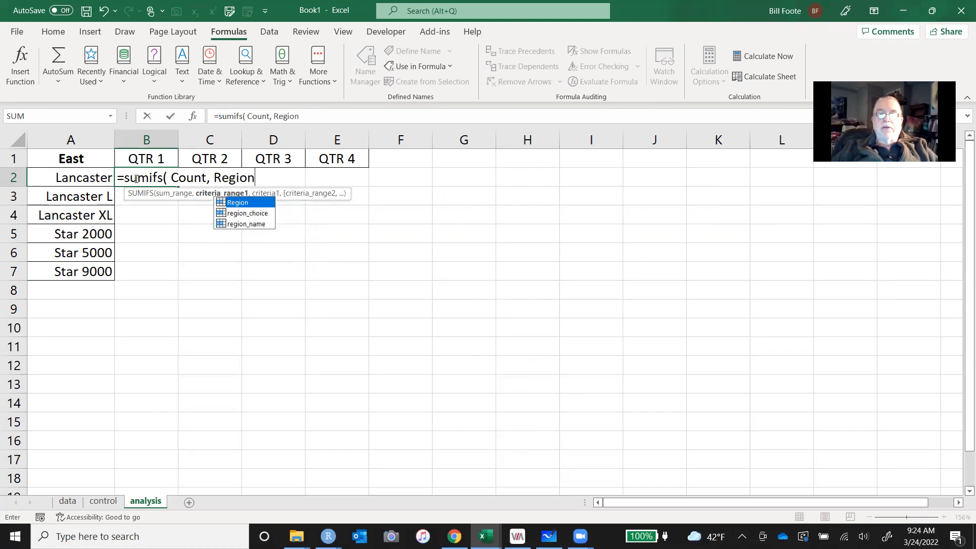
type(", \"+")
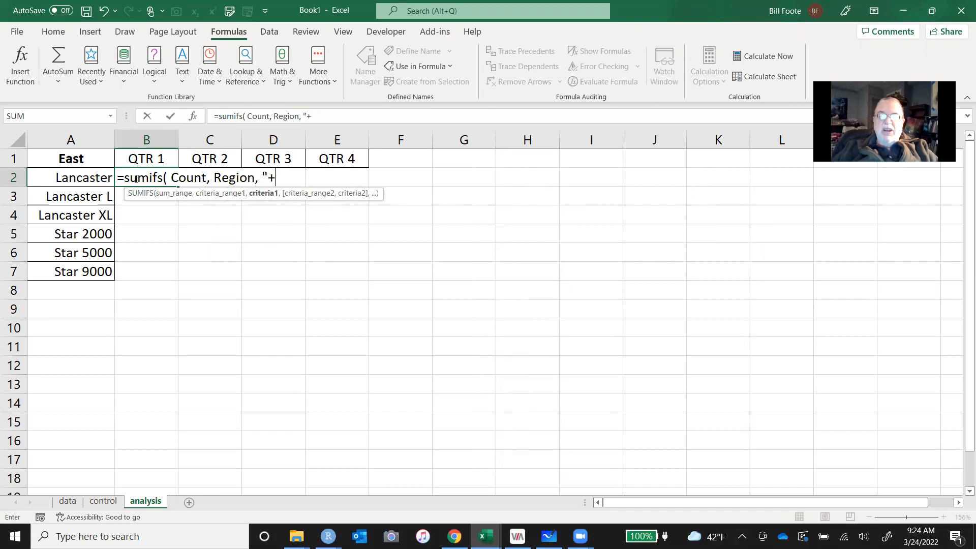
type("\"")
key("BackSpace")
key("BackSpace")
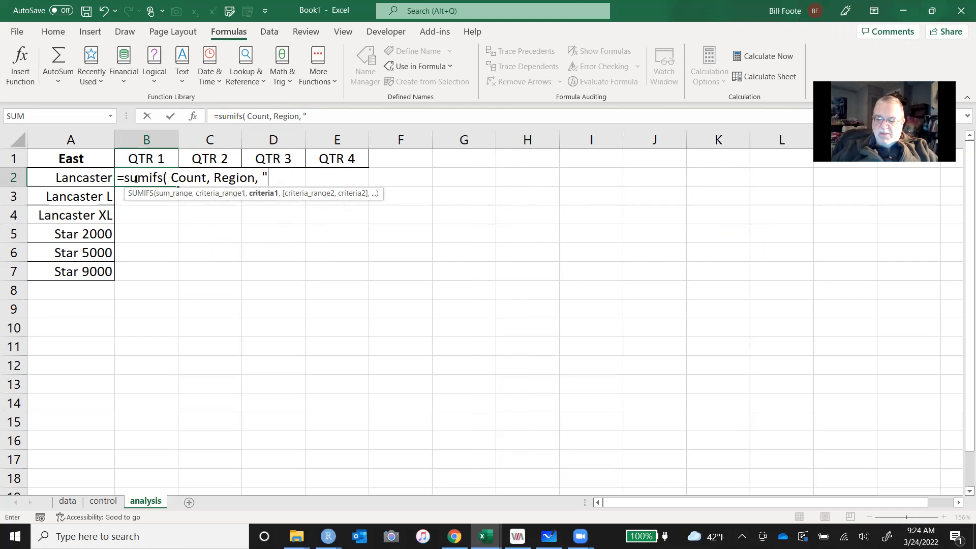
type("=\"")
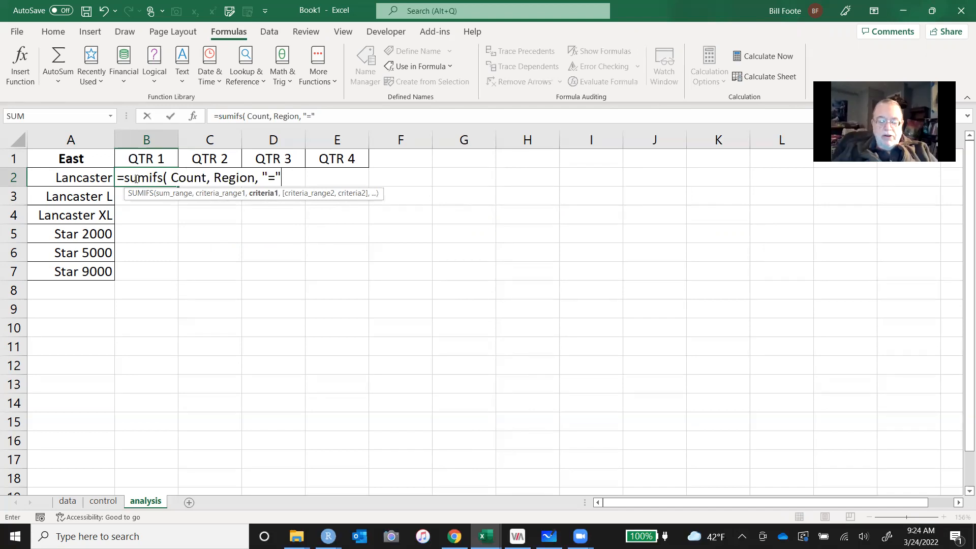
type("&region")
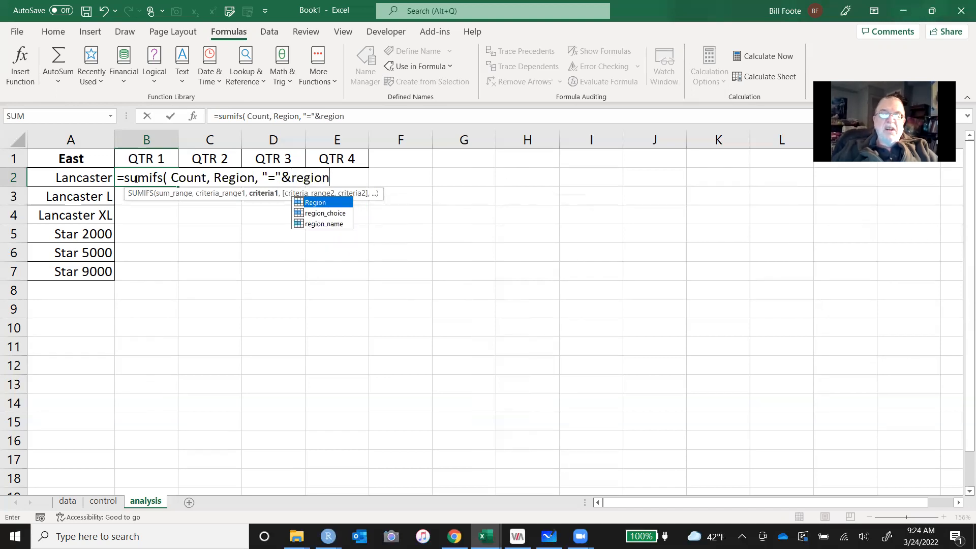
left_click(317, 213)
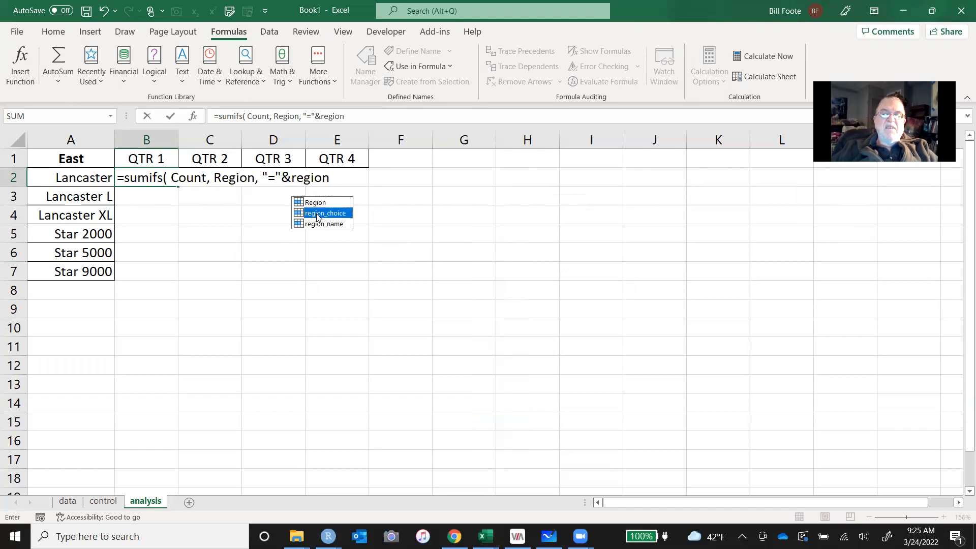
double_click(316, 214)
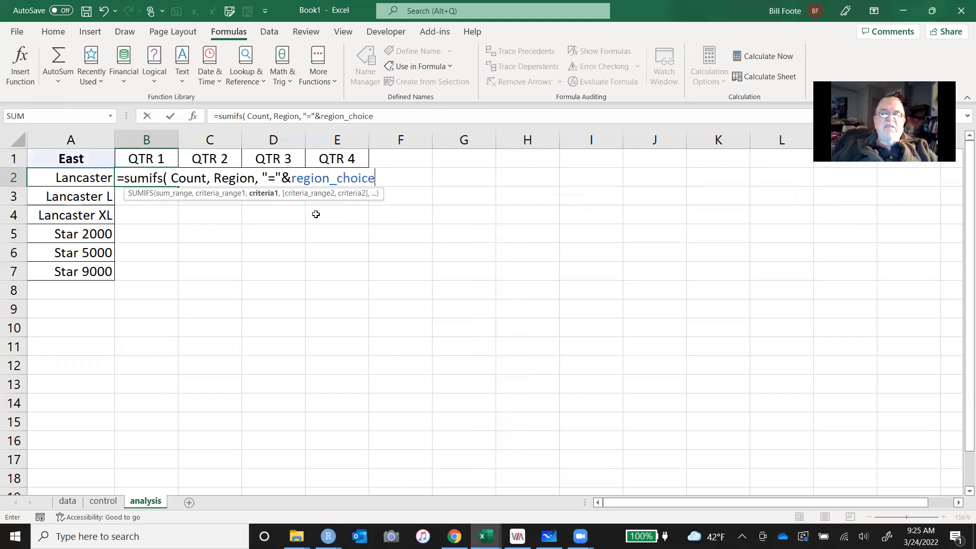
Add the second criterion to the B2 formula: range Product with the condition "="&$A2, keeping the column absolute
left_click(381, 178)
type(",")
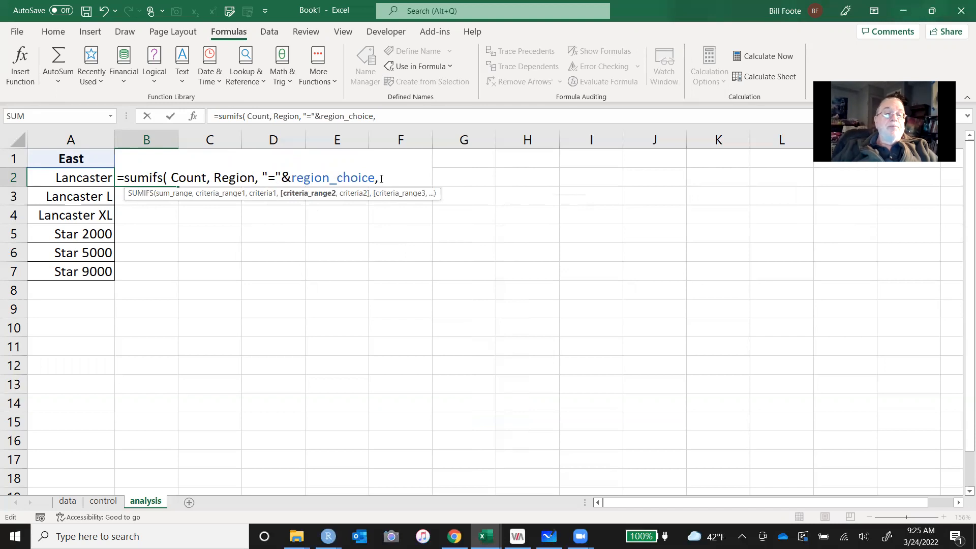
type("Product")
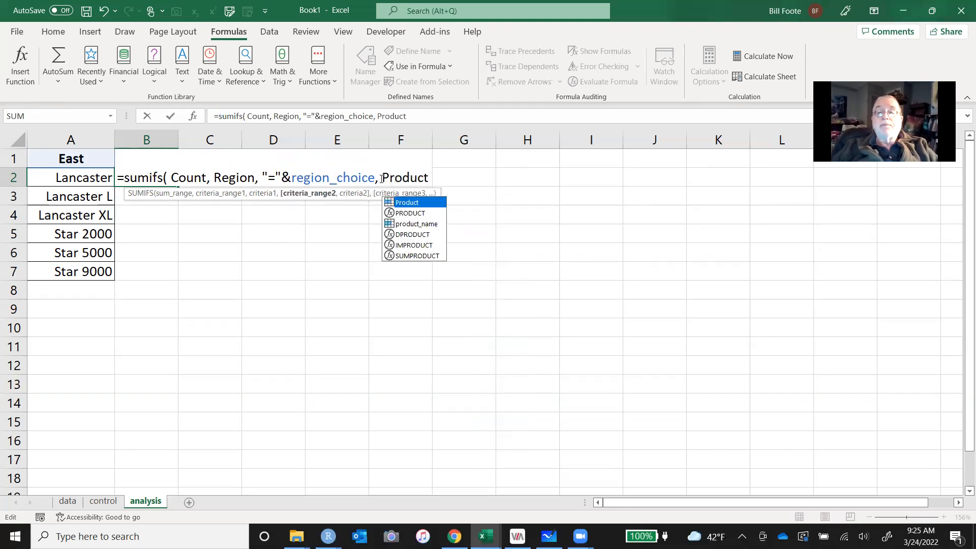
type(", \"=\"&")
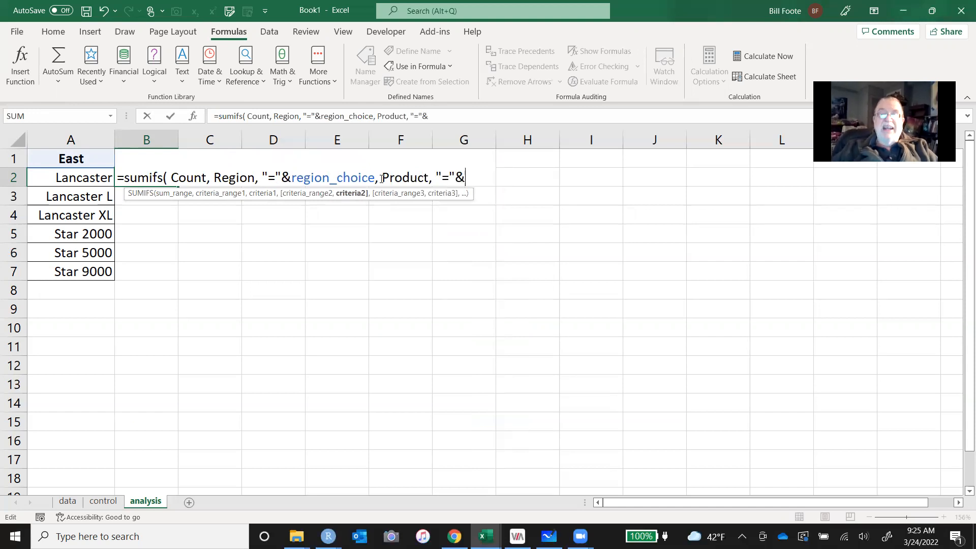
left_click(79, 180)
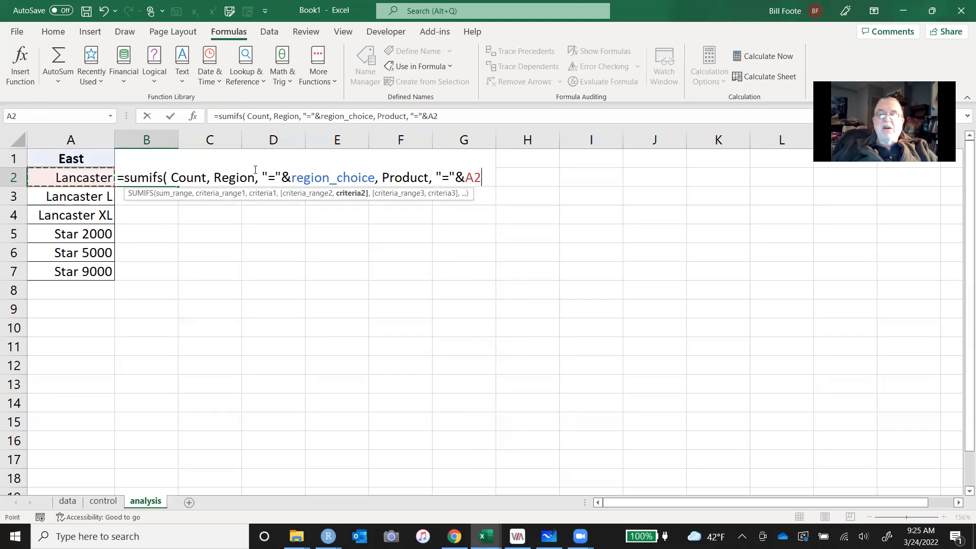
left_click(467, 178)
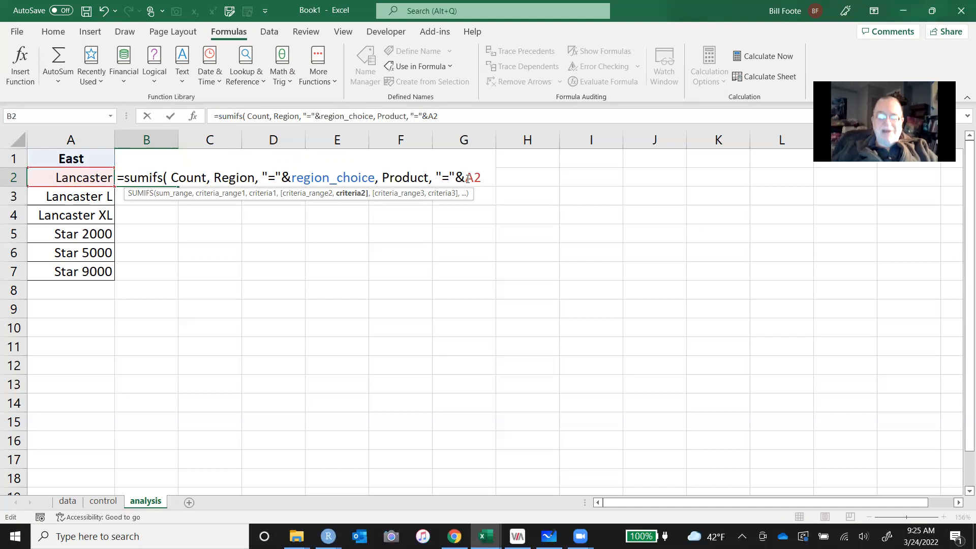
type("$")
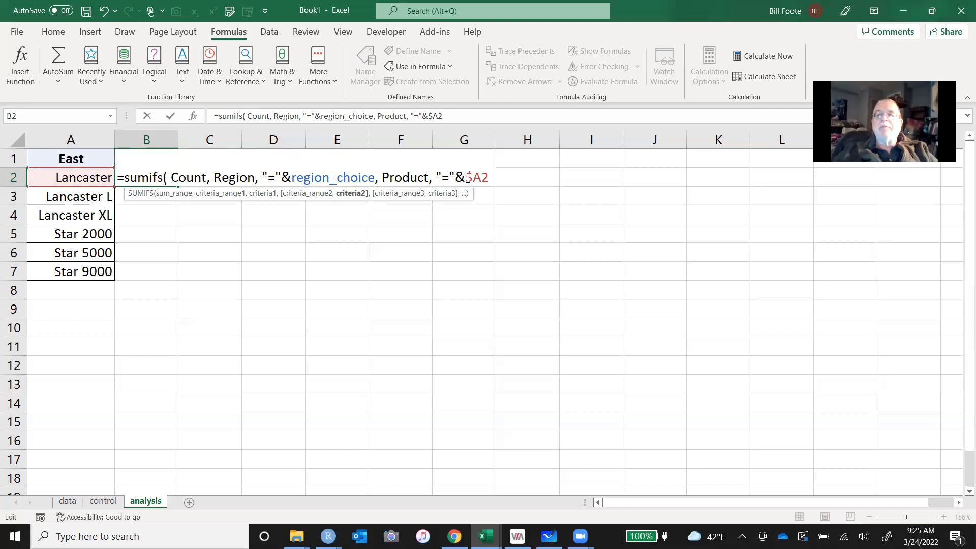
Add the third criterion to the B2 formula: range Time with the condition "="&B$1, keeping the row absolute
left_click(495, 178)
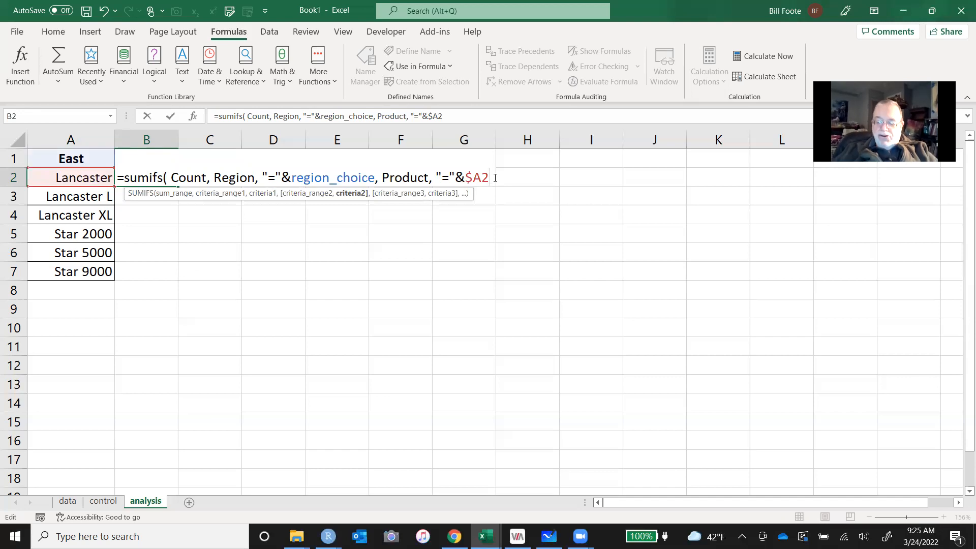
type(",")
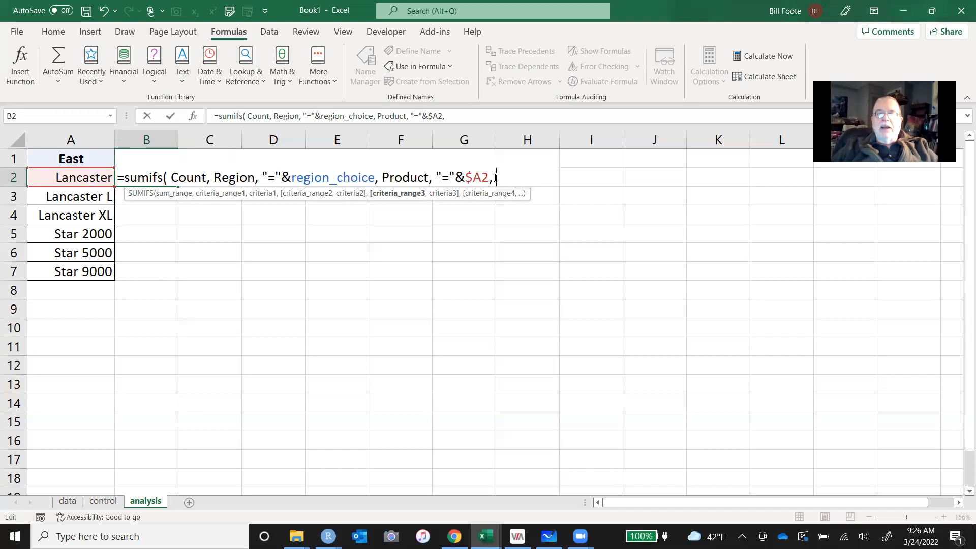
type("Time")
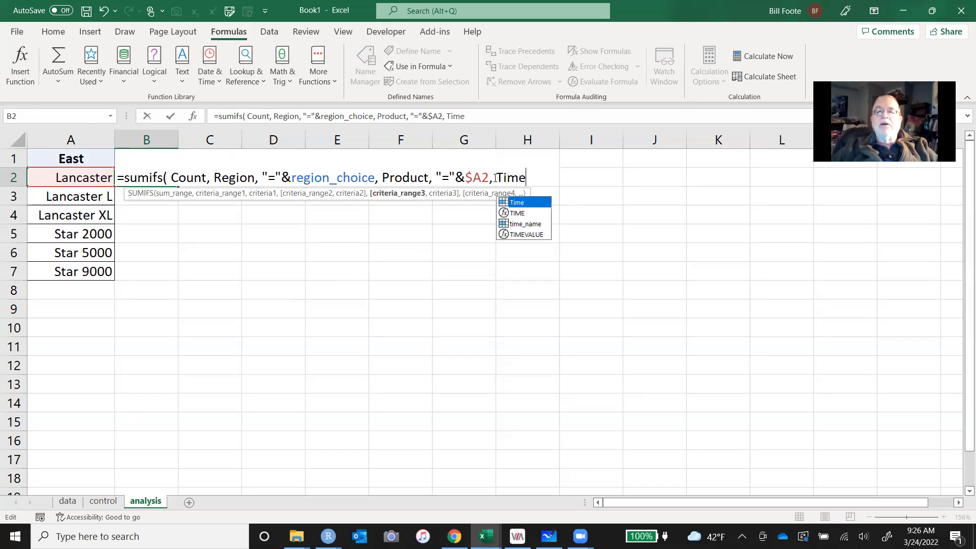
type(", \"=\"")
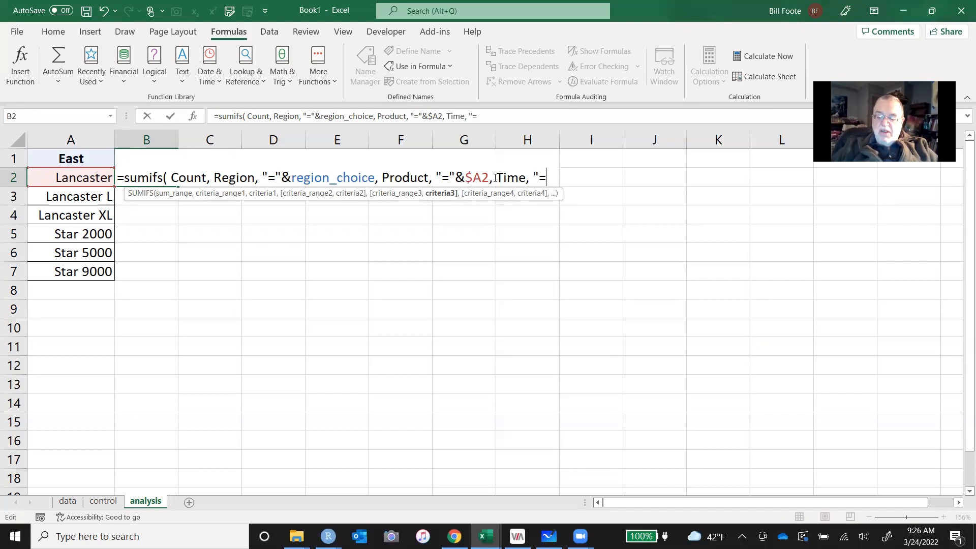
type("&")
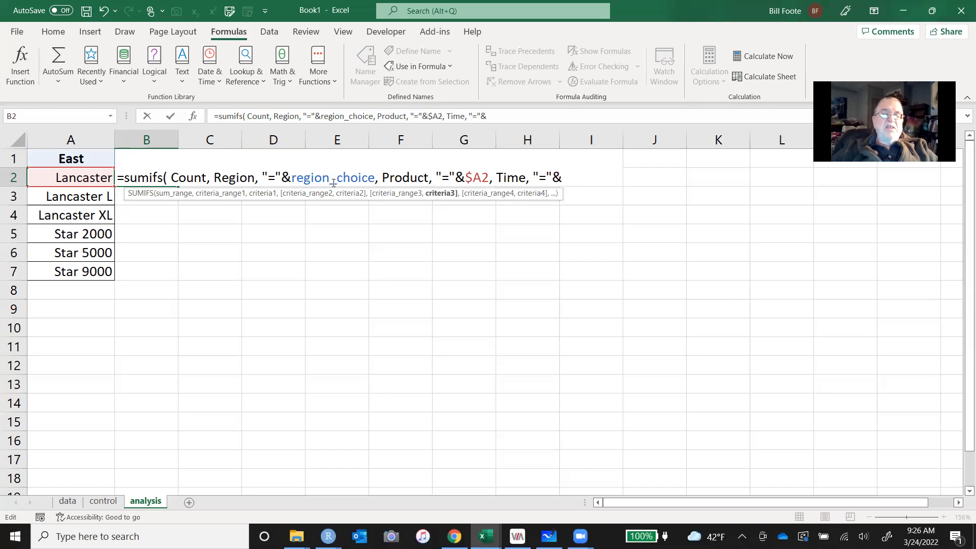
left_click(156, 222)
key("Up")
key("Up")
key("Up")
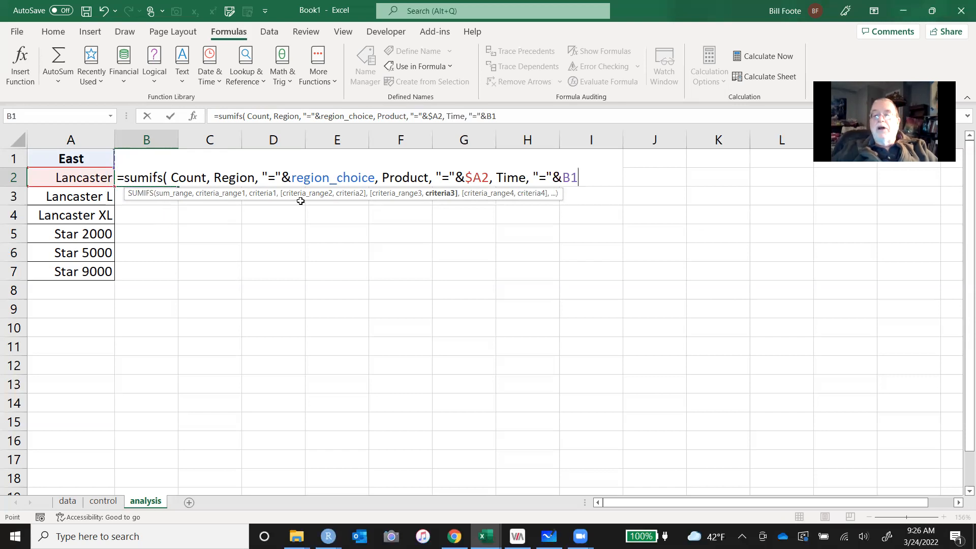
left_click(572, 178)
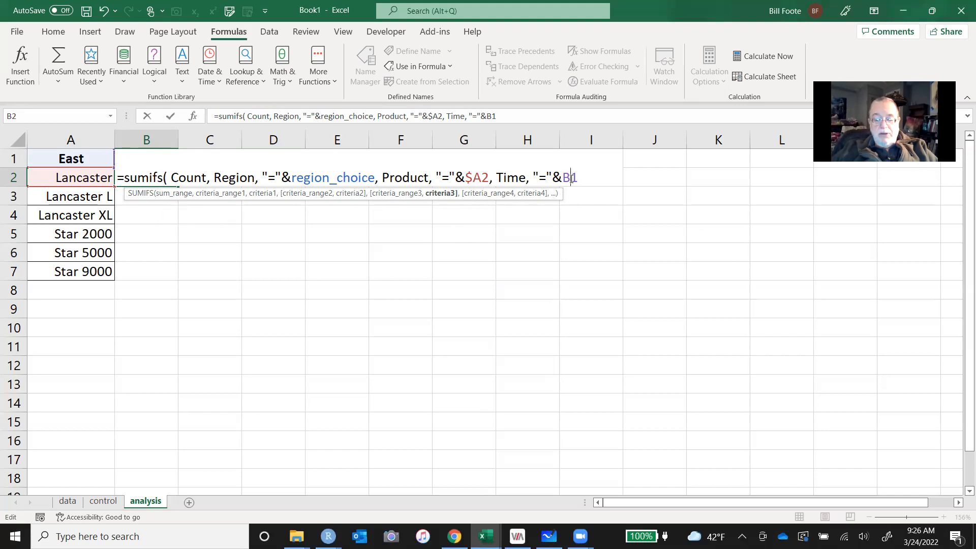
type("$1")
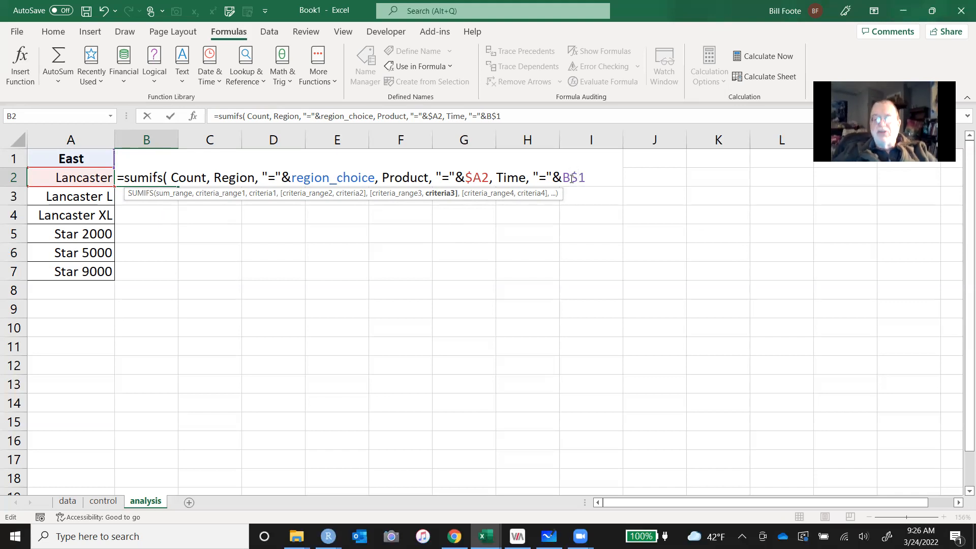
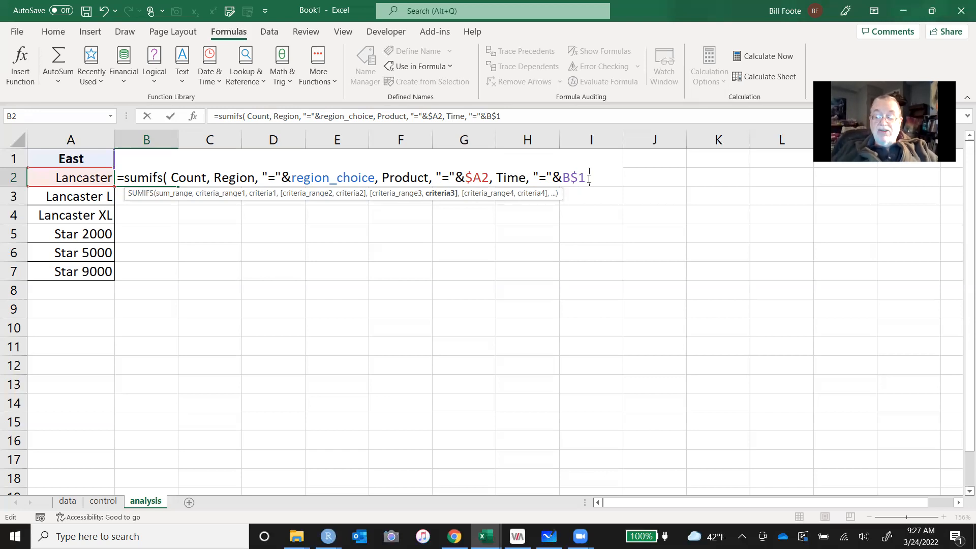
Complete the SUMIFS formula in B2 and copy it to every product and quarter cell in B2:E7
type(")")
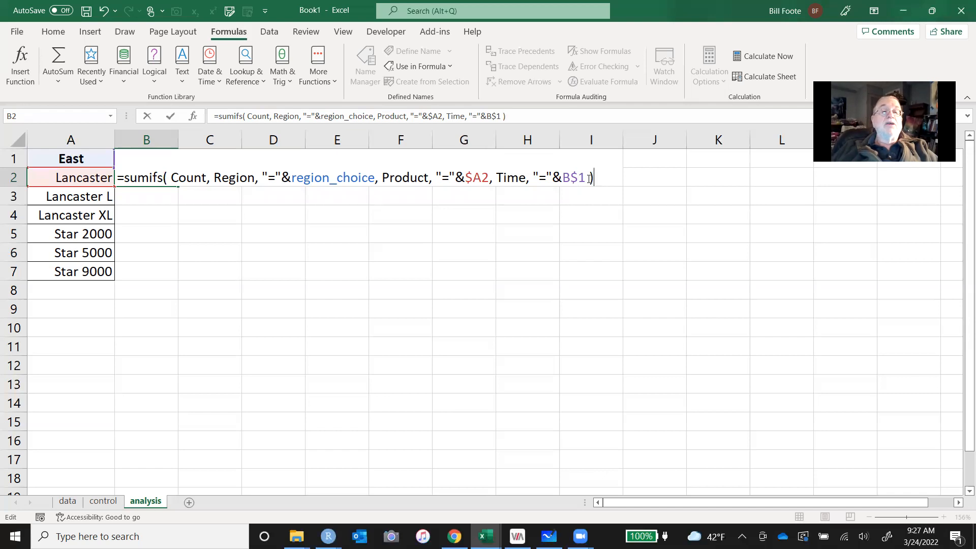
key("Return")
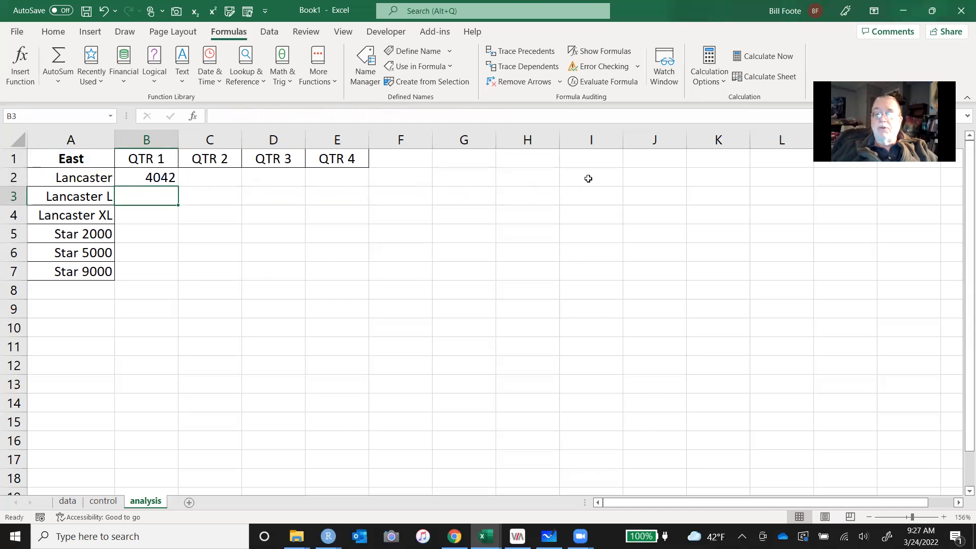
key("Up")
key("ctrl+c")
key("shift+Right")
key("shift+Right")
key("shift+Right")
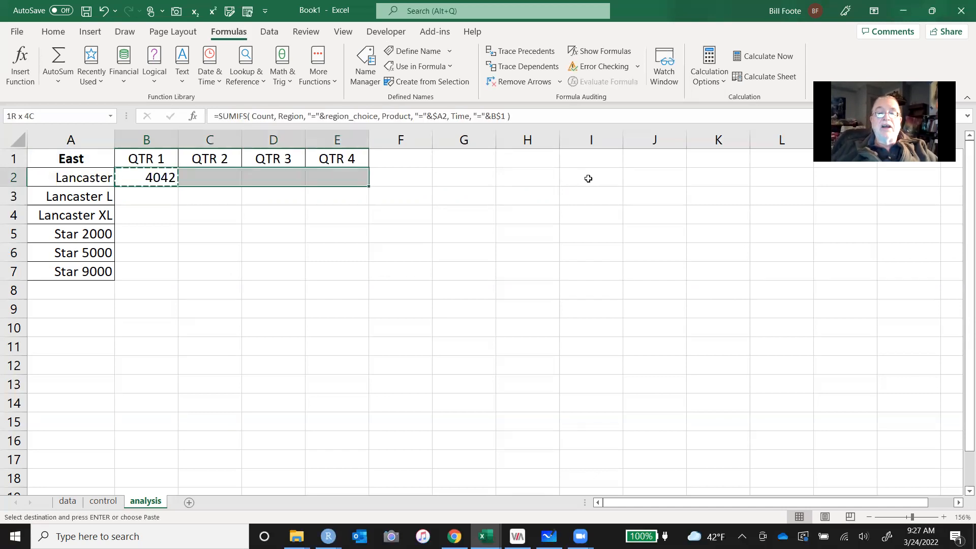
key("shift+Down")
key("shift+Down")
key("shift+Down")
key("shift+Down")
key("shift+Down")
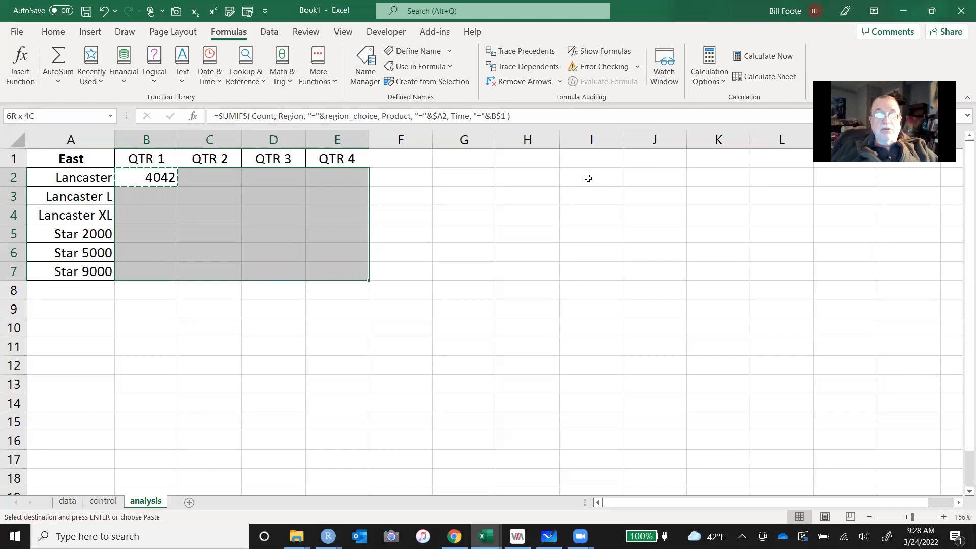
key("ctrl+v")
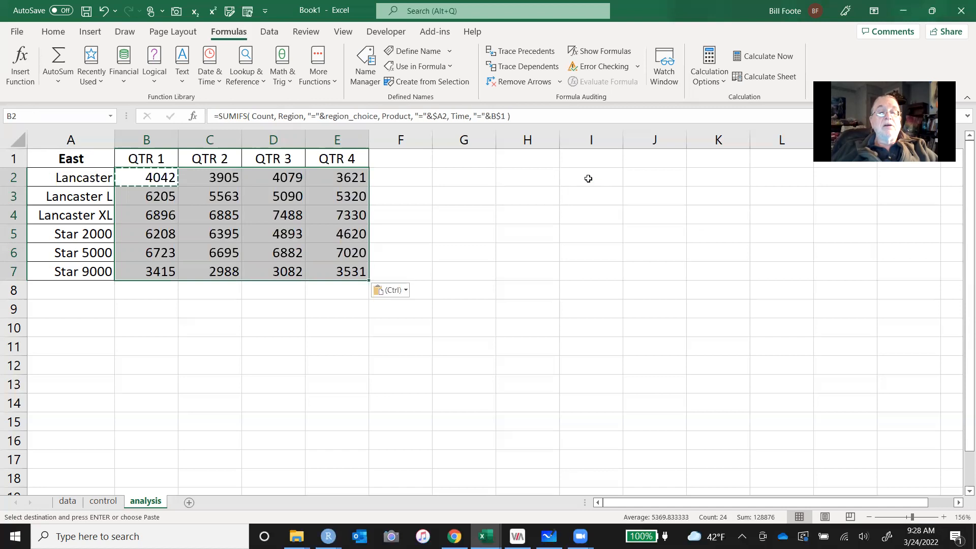
key("Down")
key("Down")
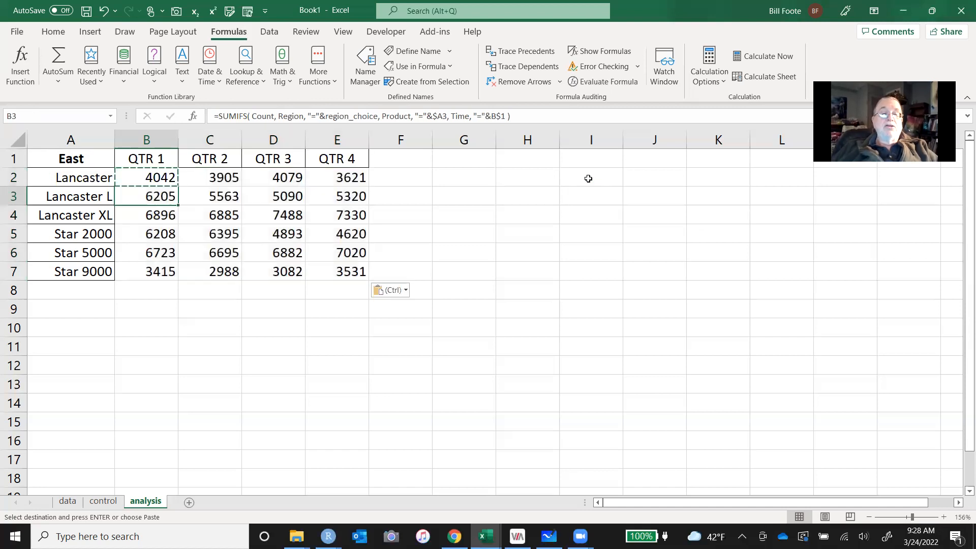
key("Up")
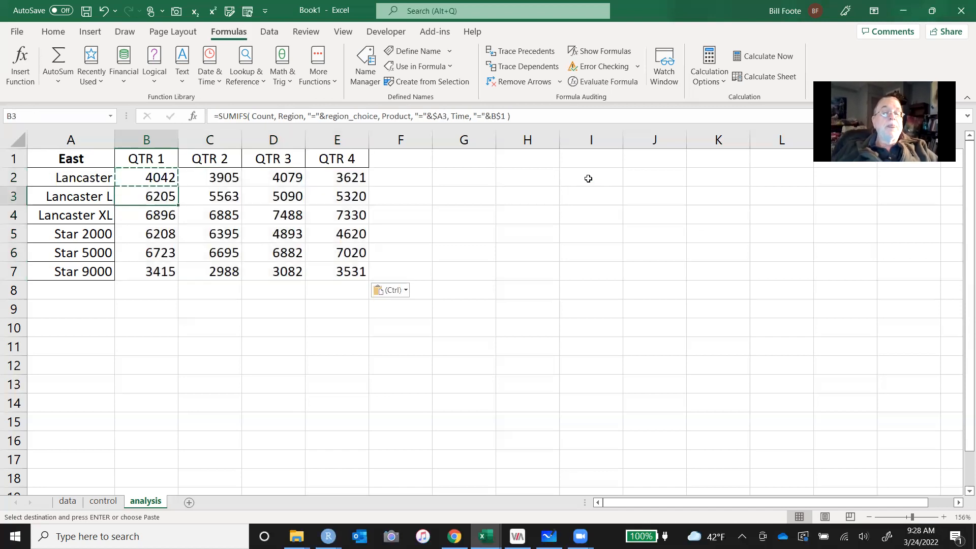
Choose North as the region in cell A1
left_click(106, 162)
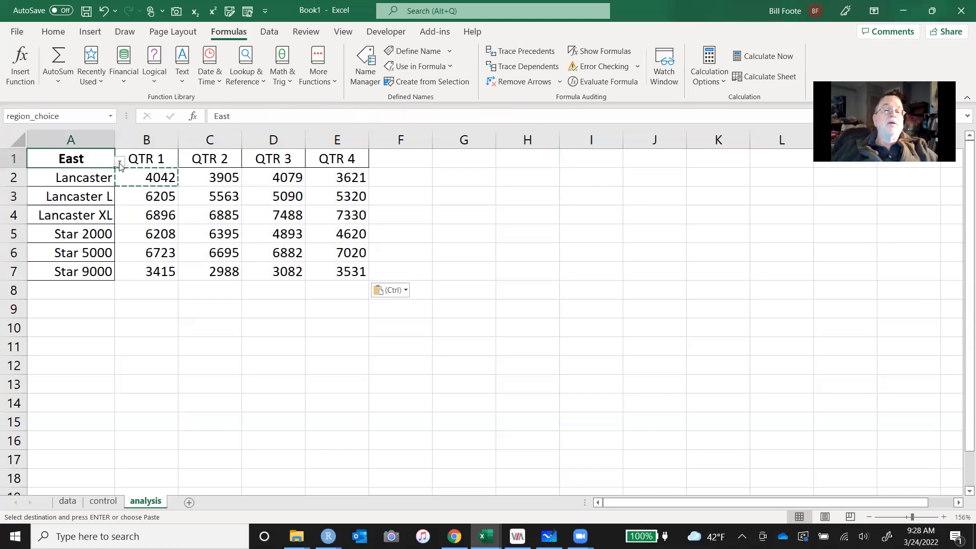
left_click(120, 162)
left_click(94, 191)
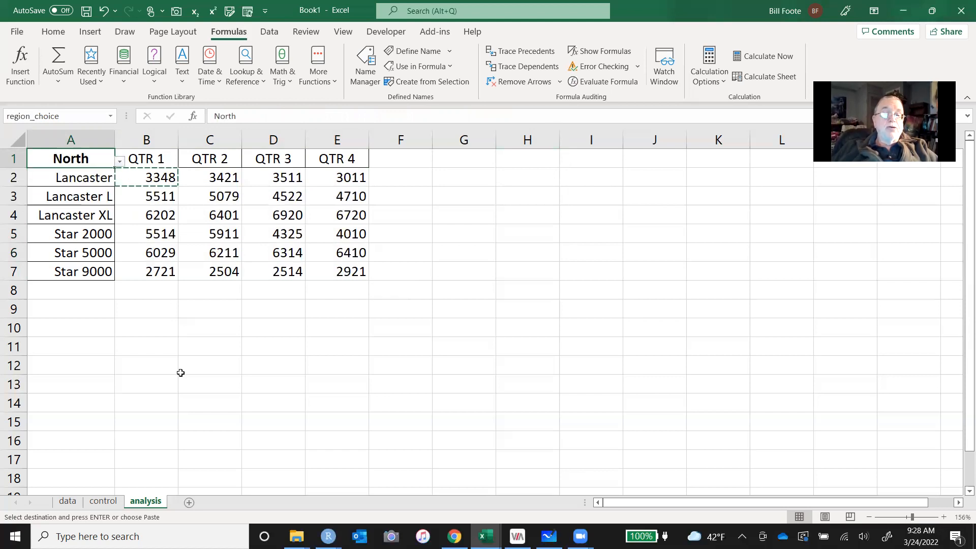
Check the North Lancaster QTR 1 count on the data sheet against the analysis table
left_click(71, 501)
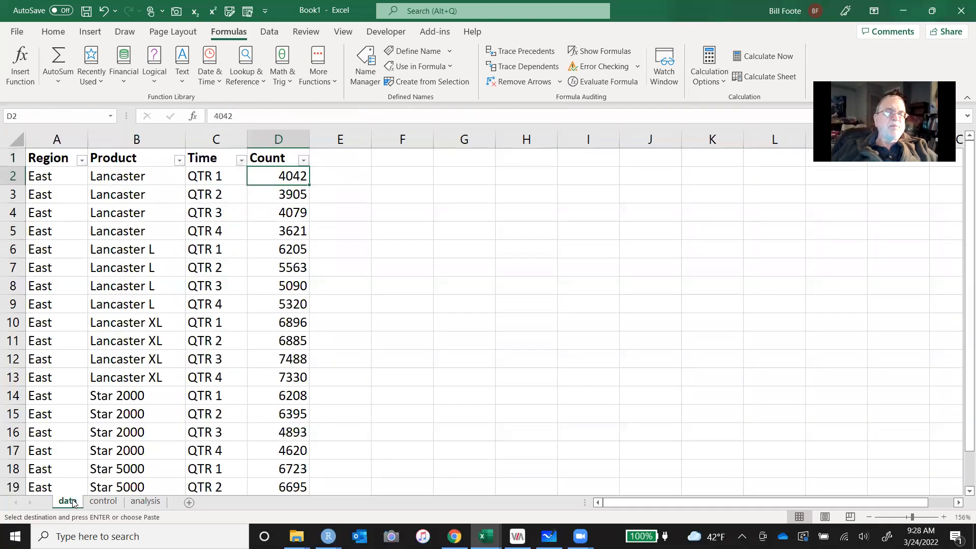
left_click(80, 451)
key("Down")
key("Down")
key("Down")
key("Down")
key("Down")
key("Down")
key("Down")
key("Down")
key("Down")
key("Down")
key("Down")
key("Down")
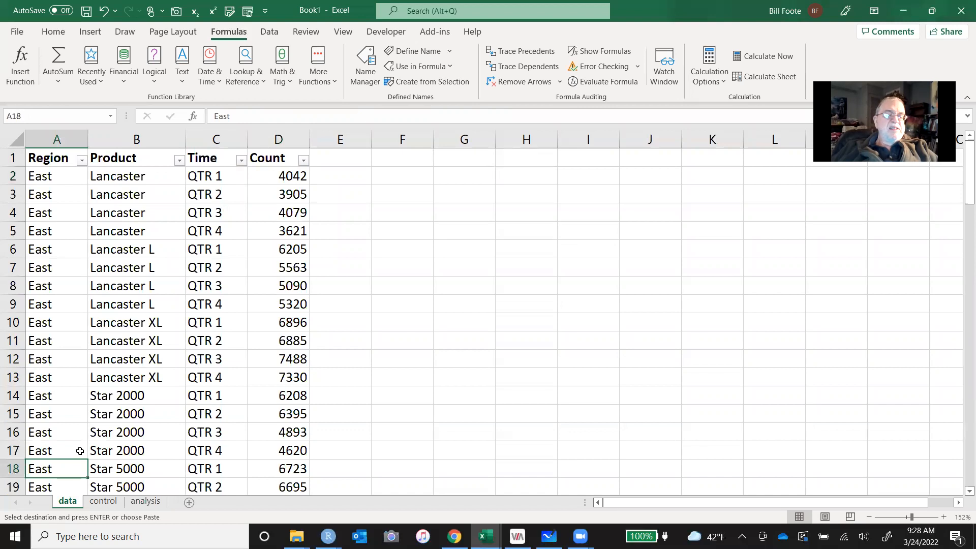
key("Up")
key("Up")
key("Up")
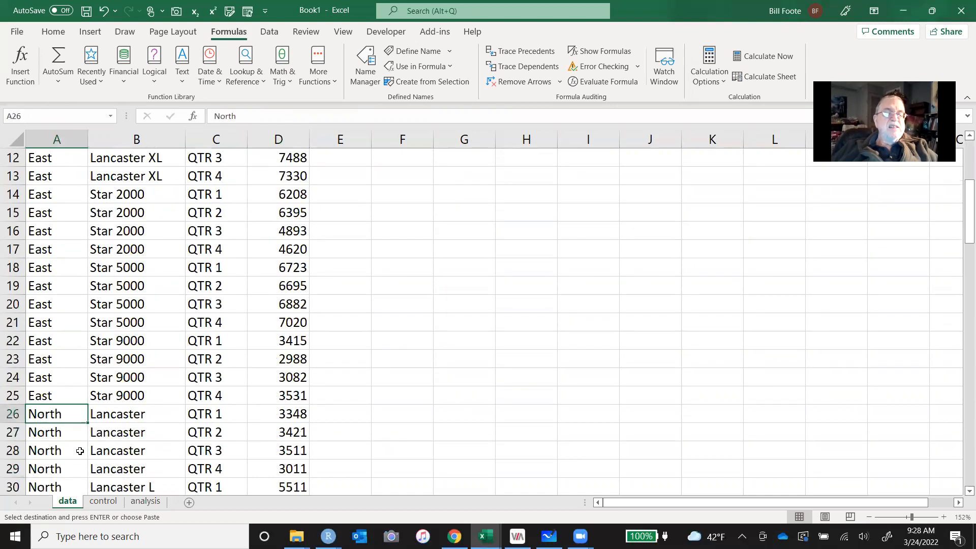
key("Right")
key("Right")
key("Right")
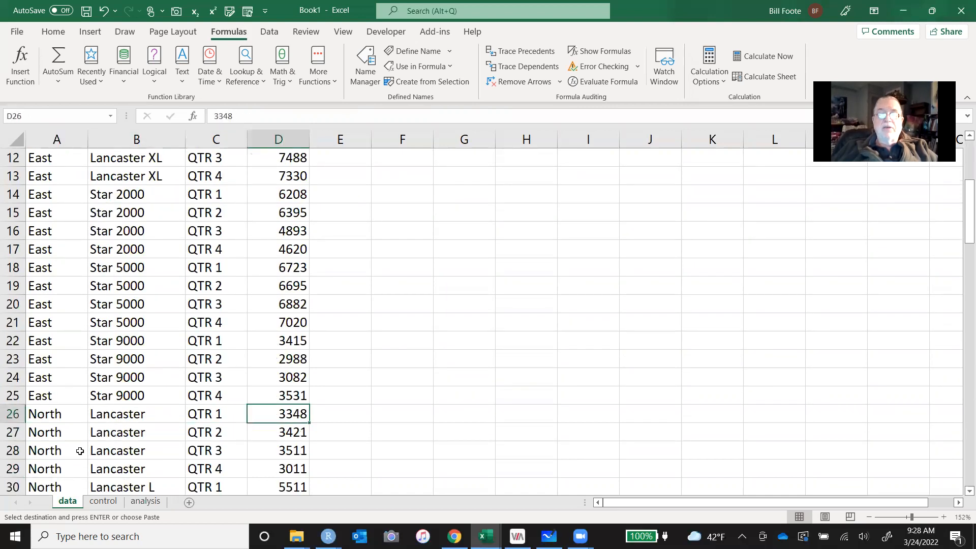
left_click(141, 503)
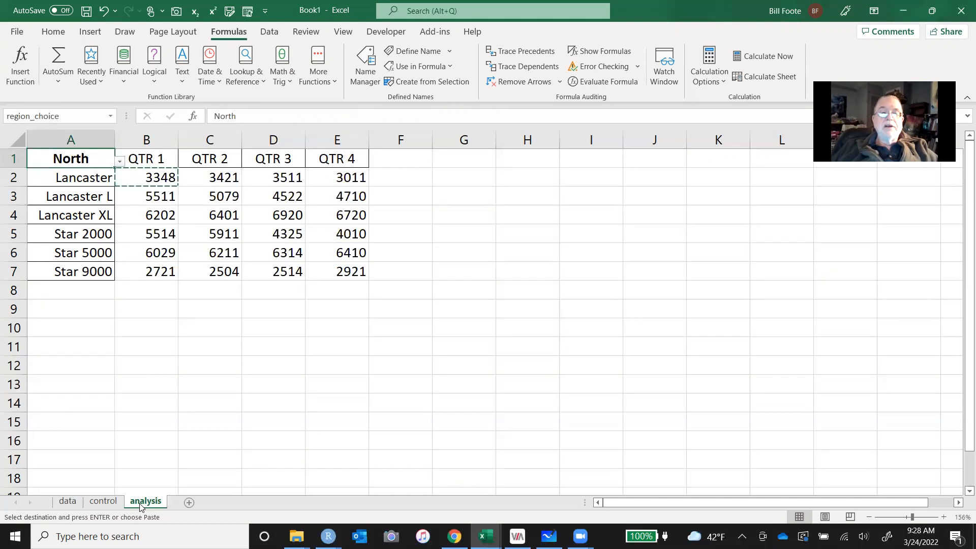
Apply outside borders to the sales figures in B2:E7 on the analysis sheet
left_click(163, 177)
key("shift+Down")
key("shift+Down")
key("shift+Down")
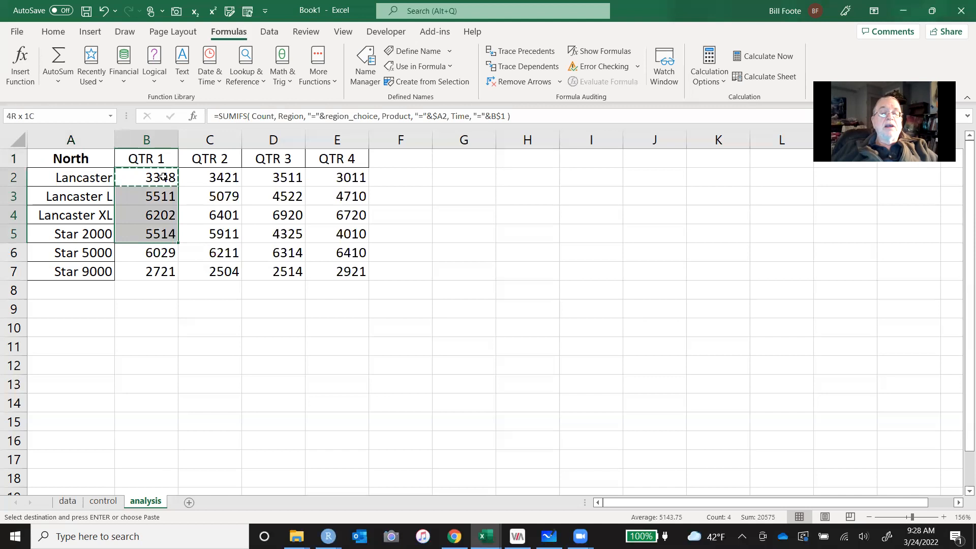
key("shift+Down")
key("shift+Down")
key("shift+Right")
key("shift+Right")
key("shift+Right")
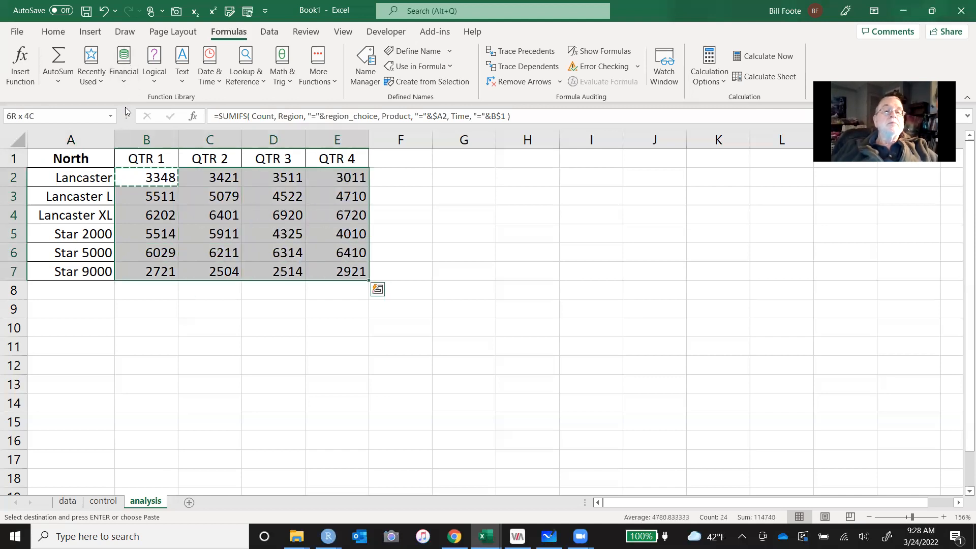
left_click(53, 31)
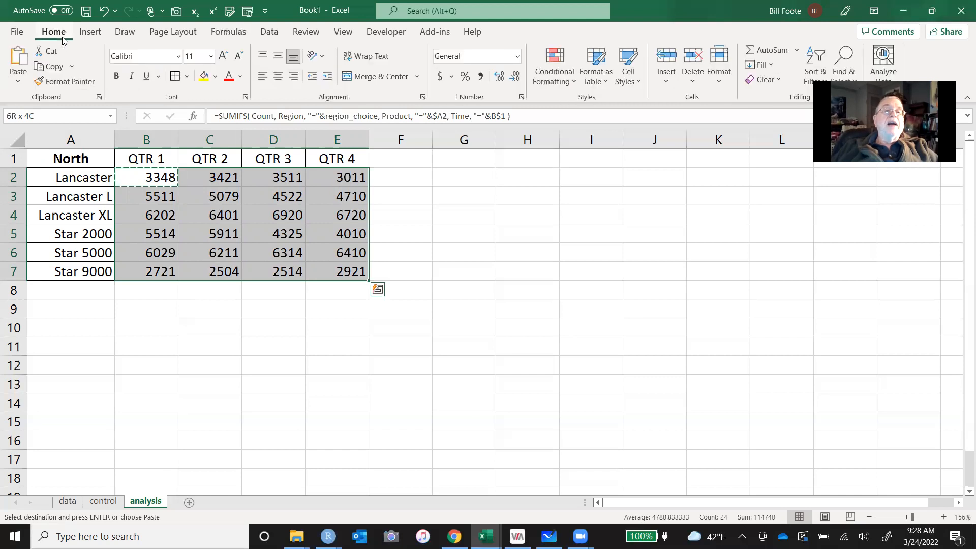
left_click(188, 76)
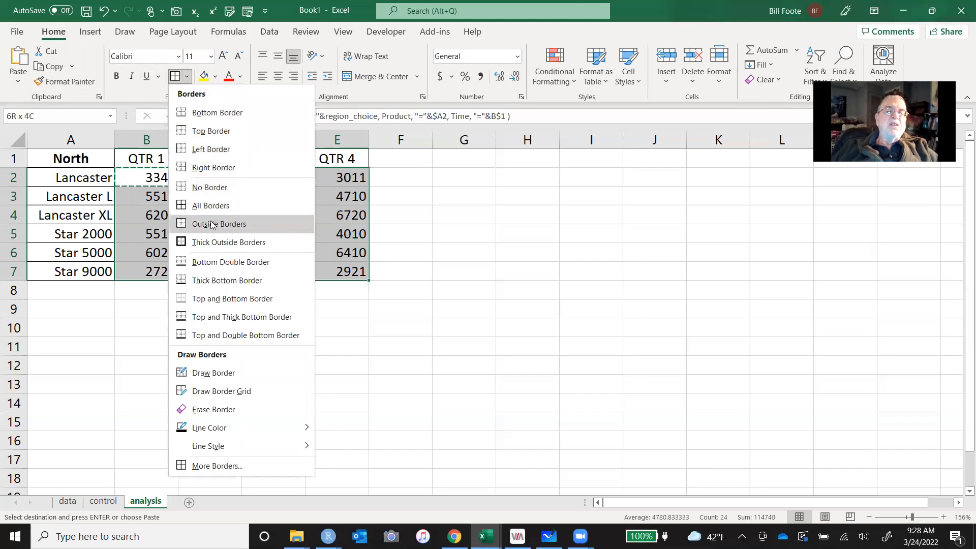
left_click(211, 224)
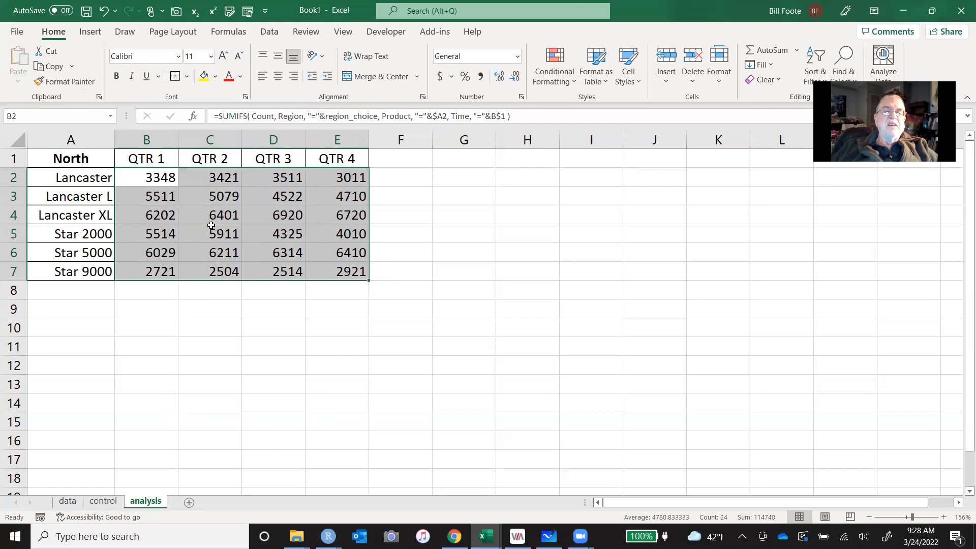
left_click(230, 342)
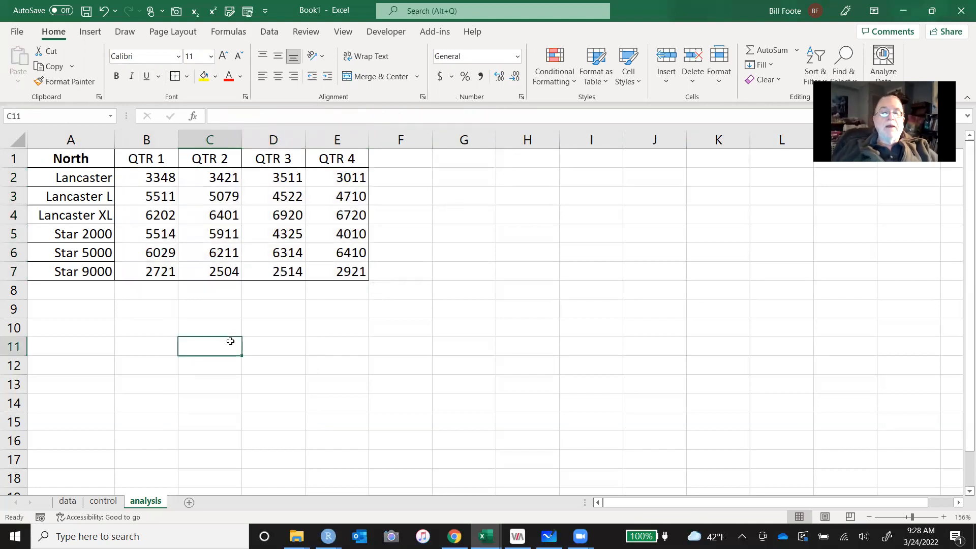
Enter the formula =AVERAGE(B2:B7) in cell B8 below the QTR 1 column
left_click(166, 289)
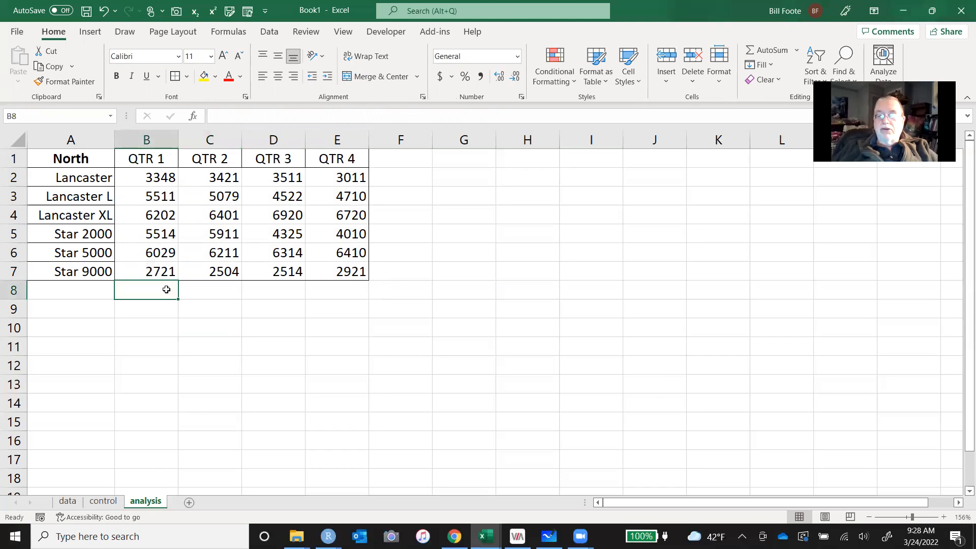
type("=averag")
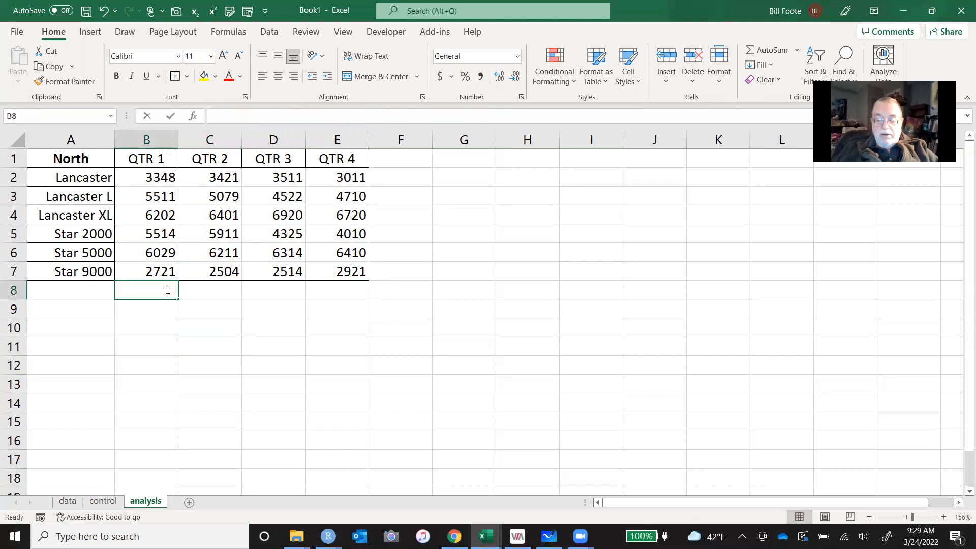
type("e(")
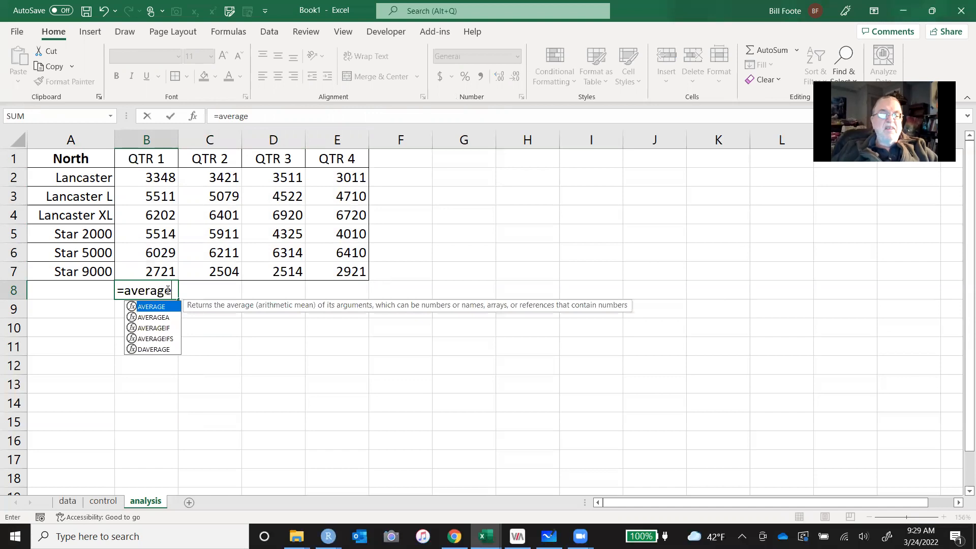
key("Up")
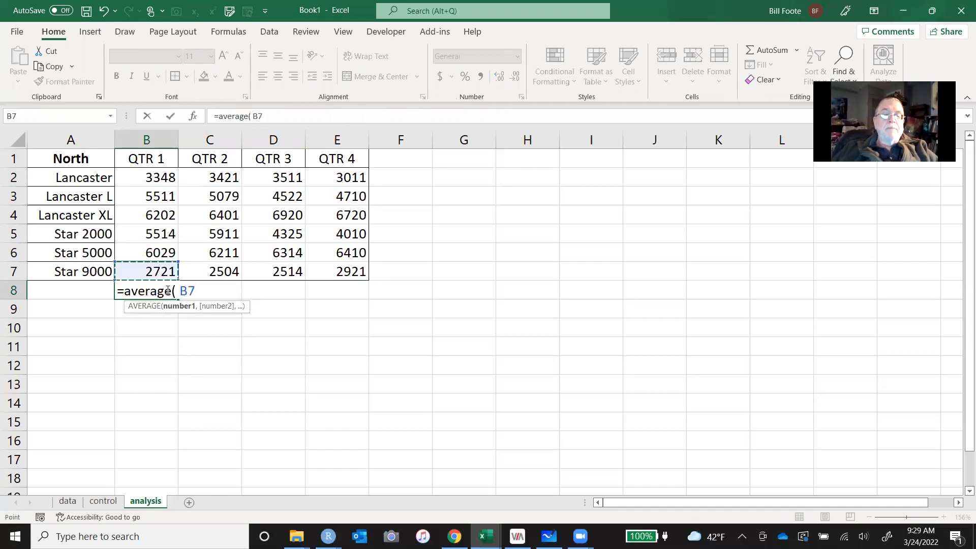
key("shift+Up")
key("shift+Up")
key("shift+Up")
key("shift+Up")
key("shift+Up")
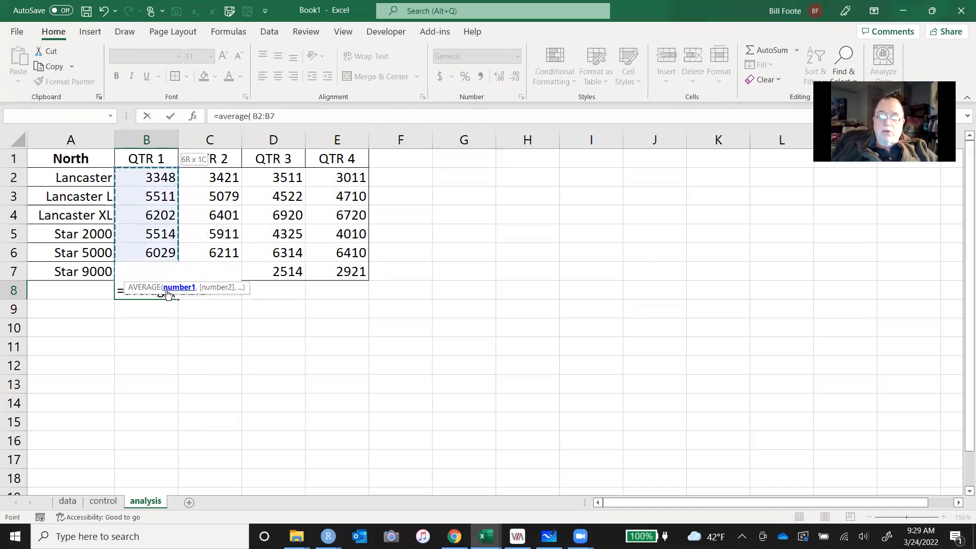
type(")")
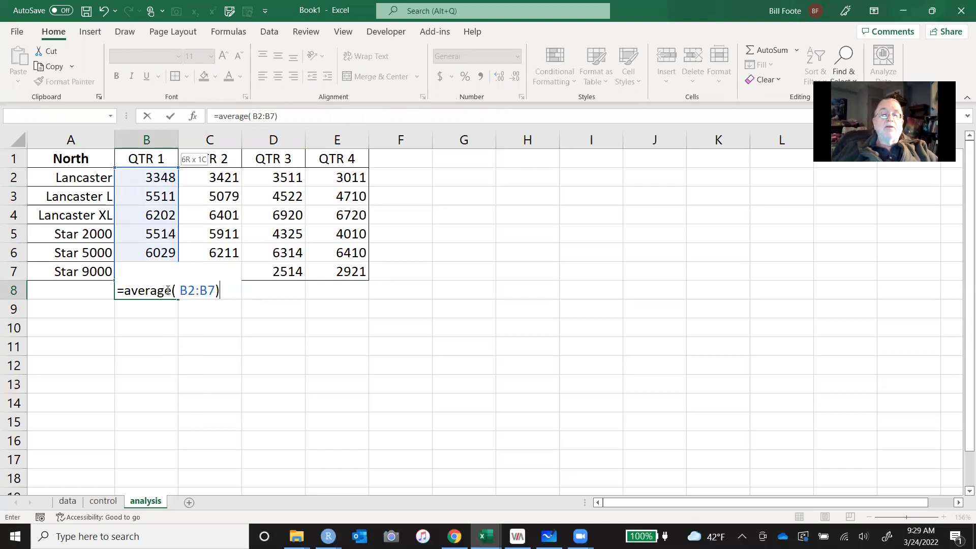
key("Return")
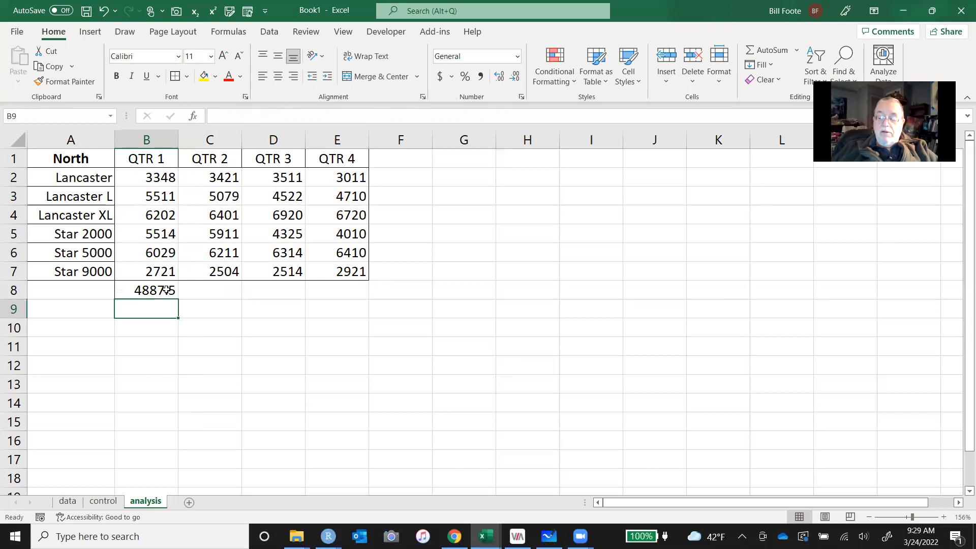
Format the QTR 1 average in B8 as Number with no decimal places
left_click(166, 289)
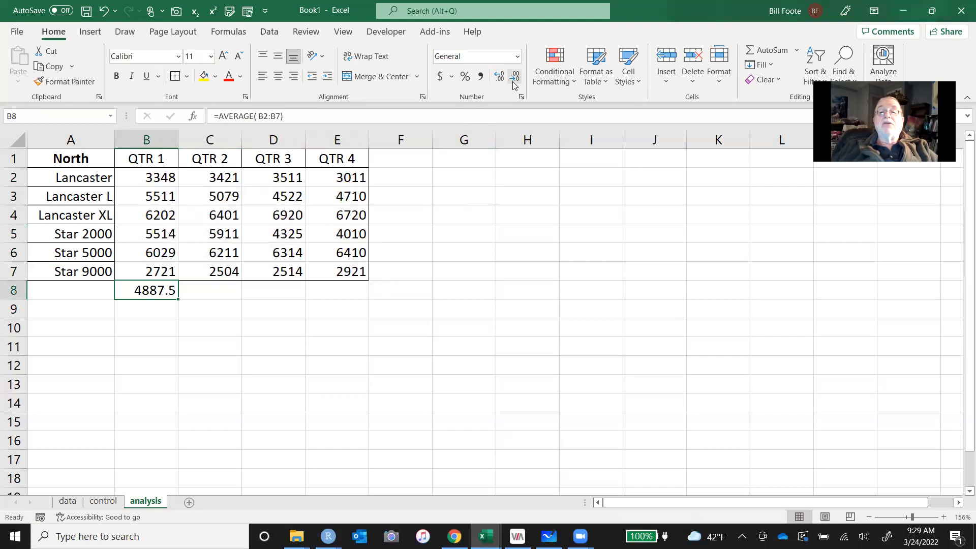
left_click(518, 56)
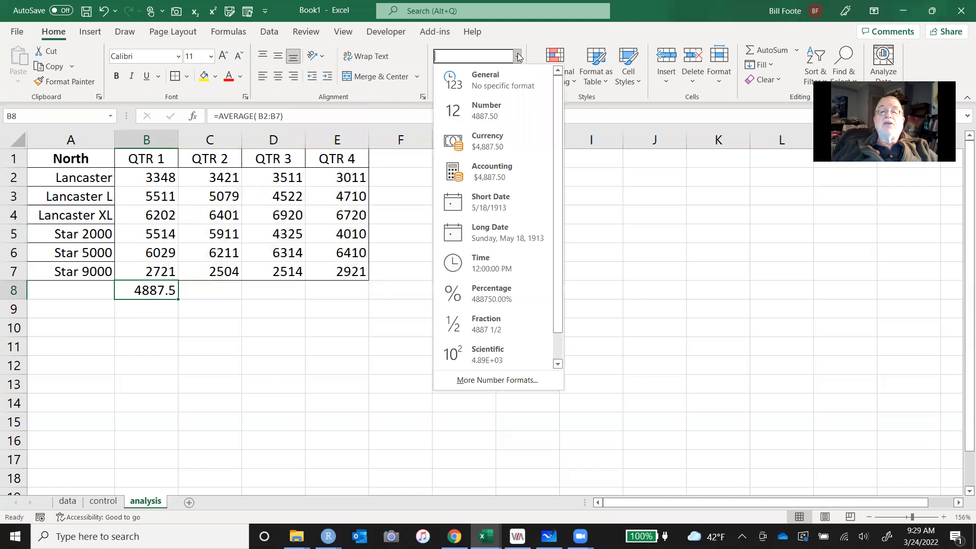
left_click(510, 111)
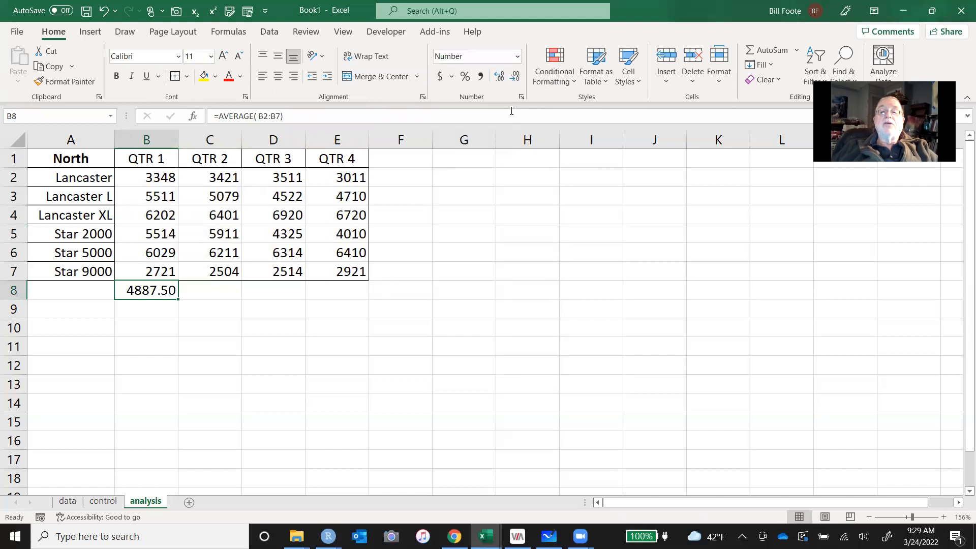
left_click(515, 79)
left_click(515, 79)
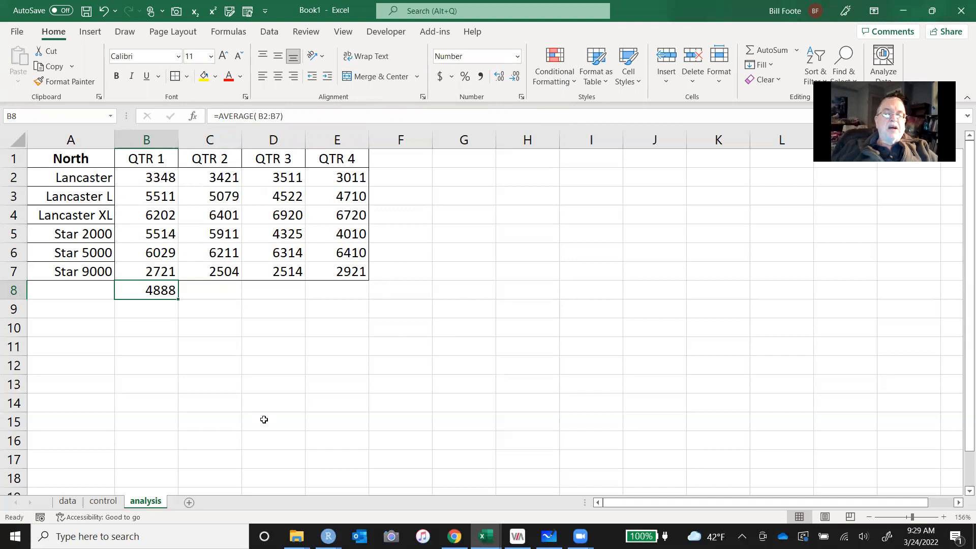
Copy the average formula from B8 across to the other quarters through E8
key("ctrl+c")
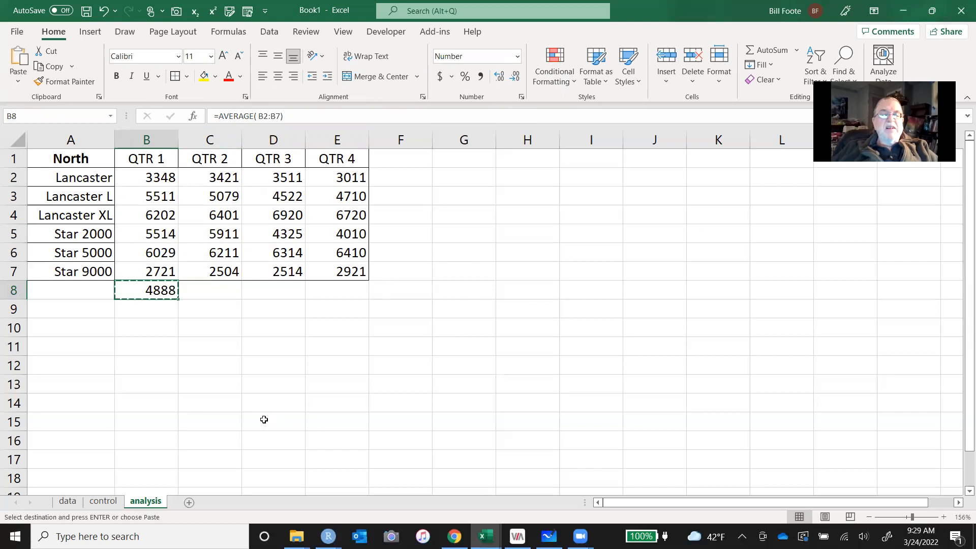
key("shift+Right")
key("shift+Right")
key("shift+Right")
key("ctrl+v")
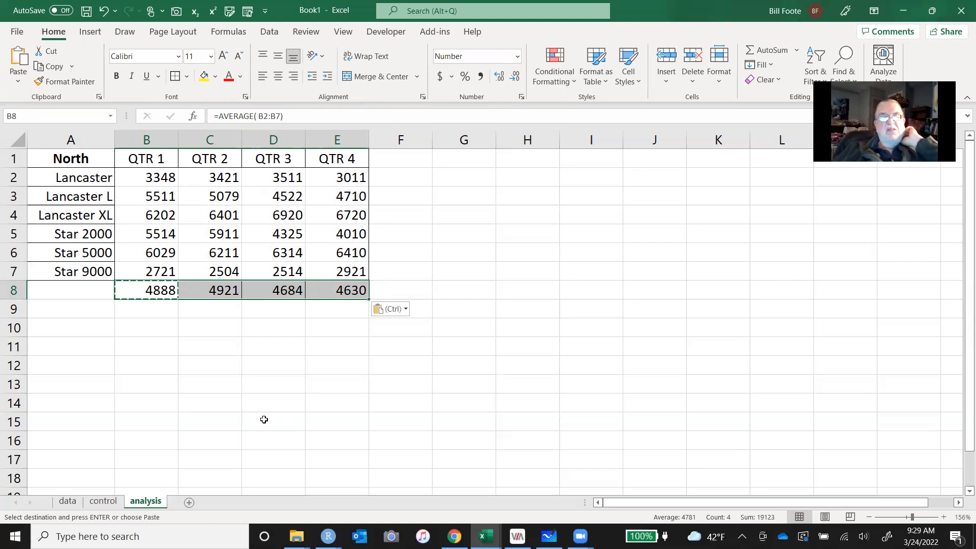
key("Down")
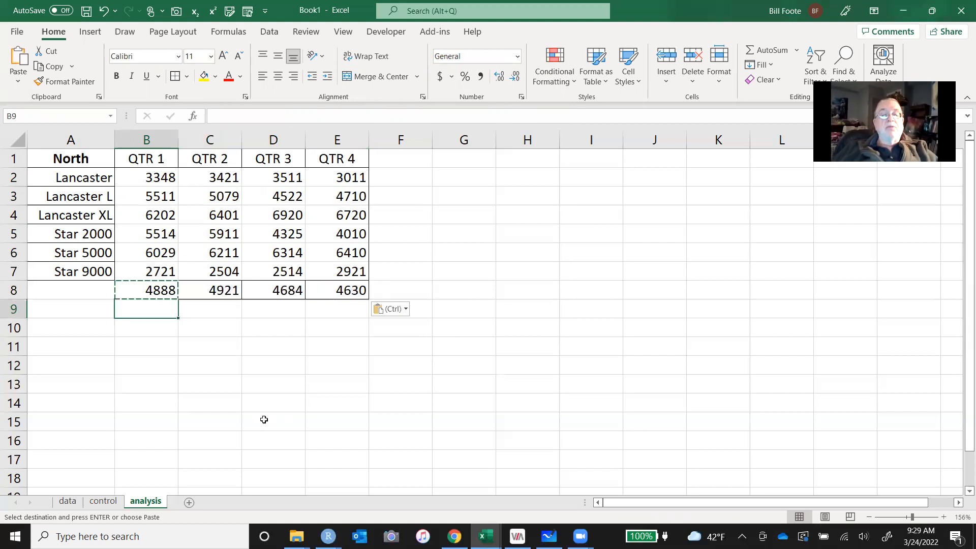
left_click(264, 419)
key("Up")
key("Up")
key("Up")
key("Up")
key("Up")
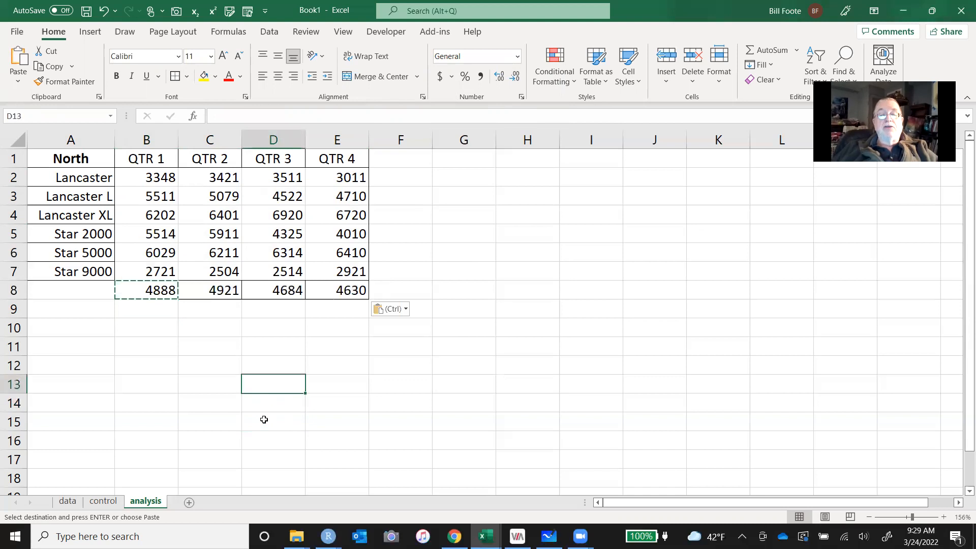
Enter the label "average" in cell A8 beside the quarterly averages
key("Up")
key("Left")
key("Left")
key("Left")
key("Up")
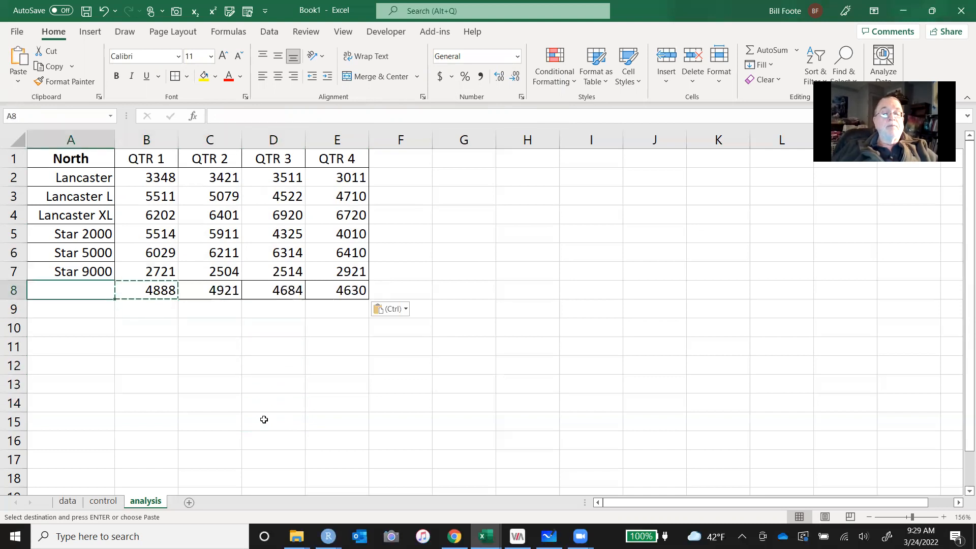
type("average")
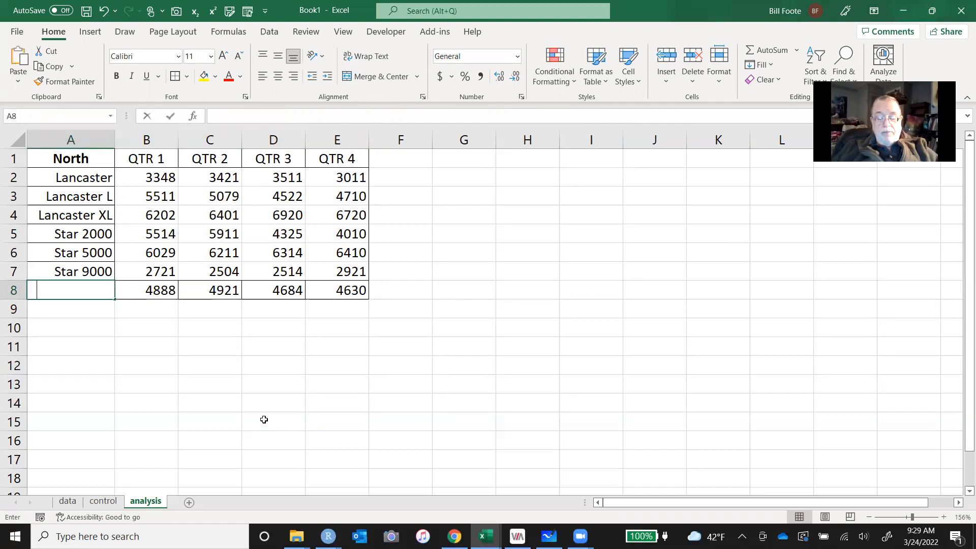
key("Return")
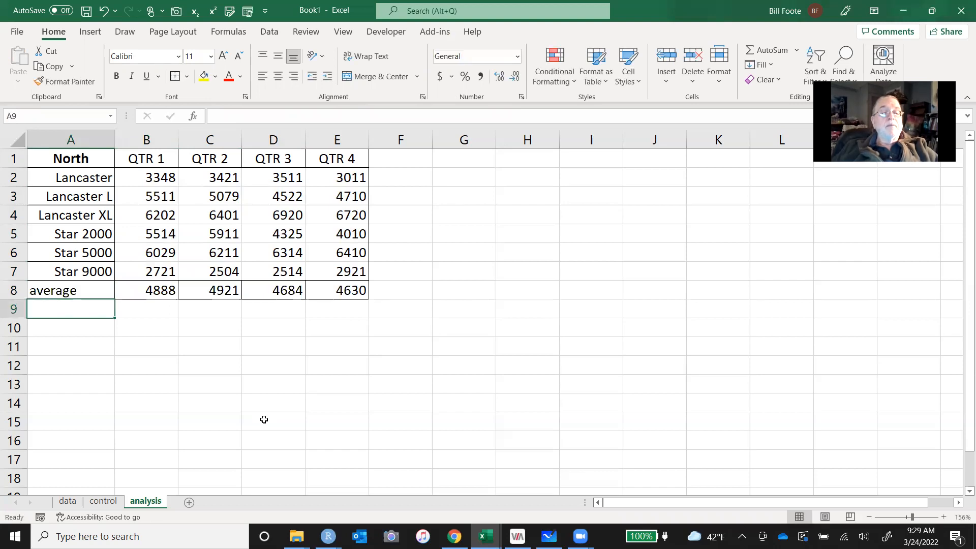
Enter the label "standard deviation" in cell A9 and widen column A to fit it
type("standar")
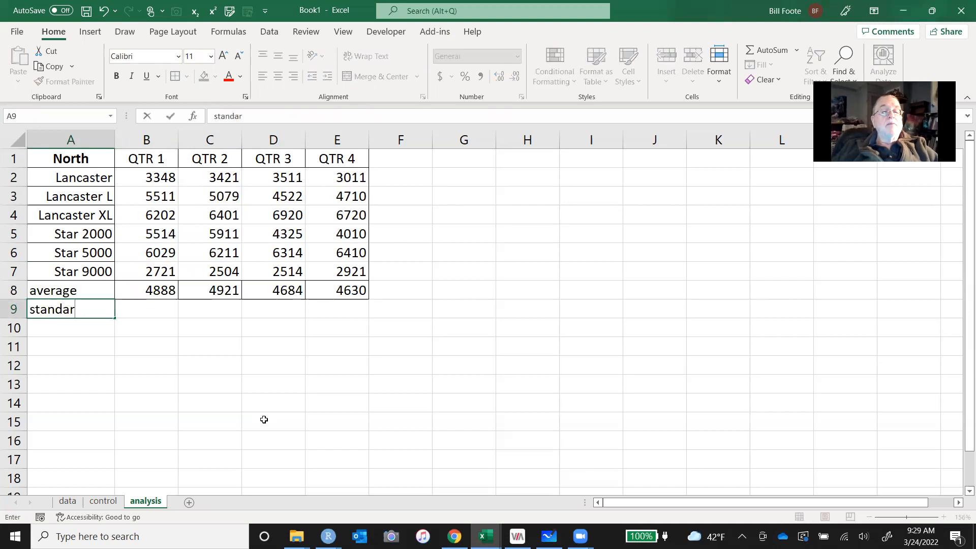
type("ddeviation")
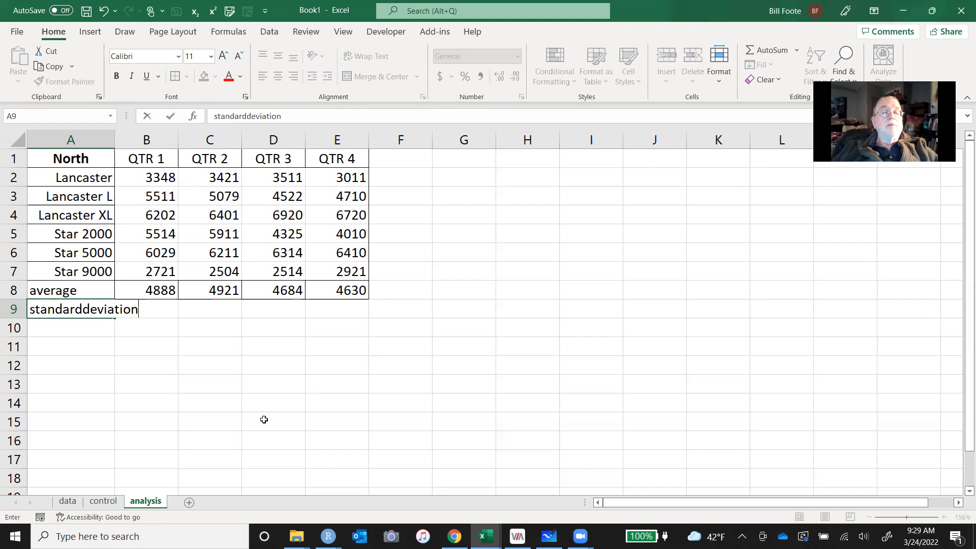
key("ctrl+Return")
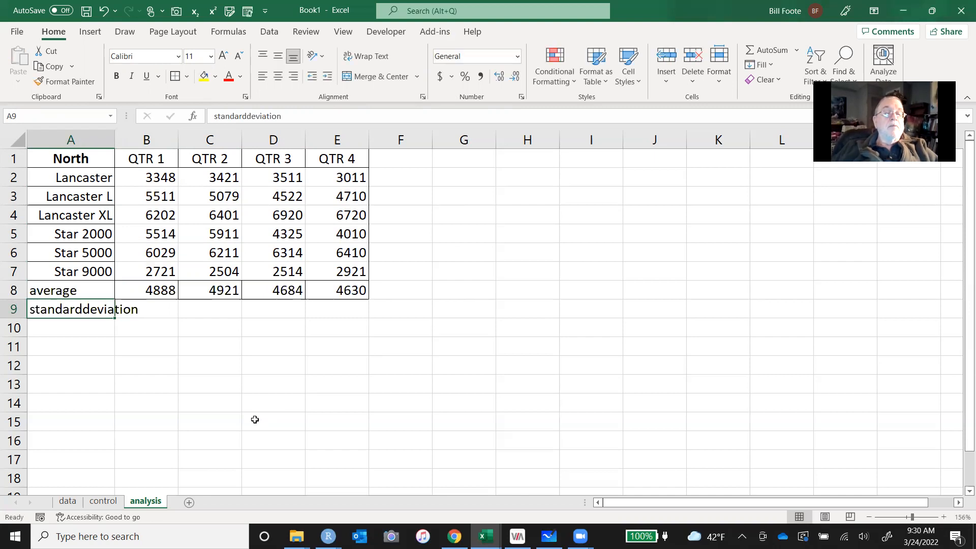
double_click(89, 308)
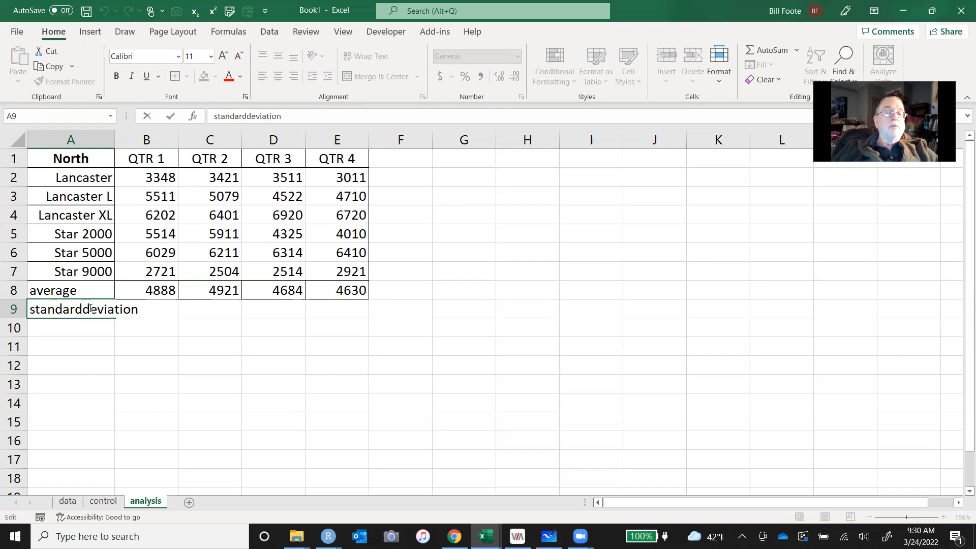
key("Return")
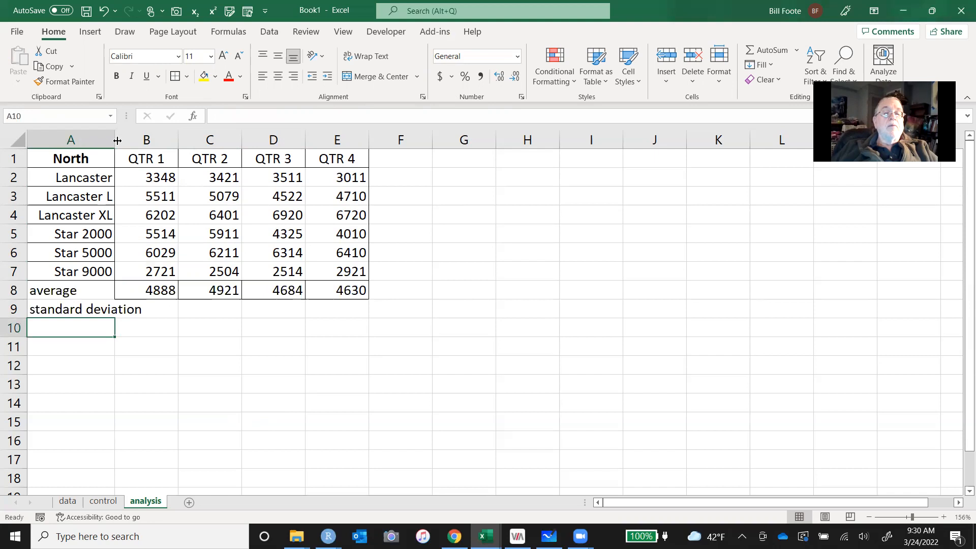
left_click_drag(115, 139, 149, 137)
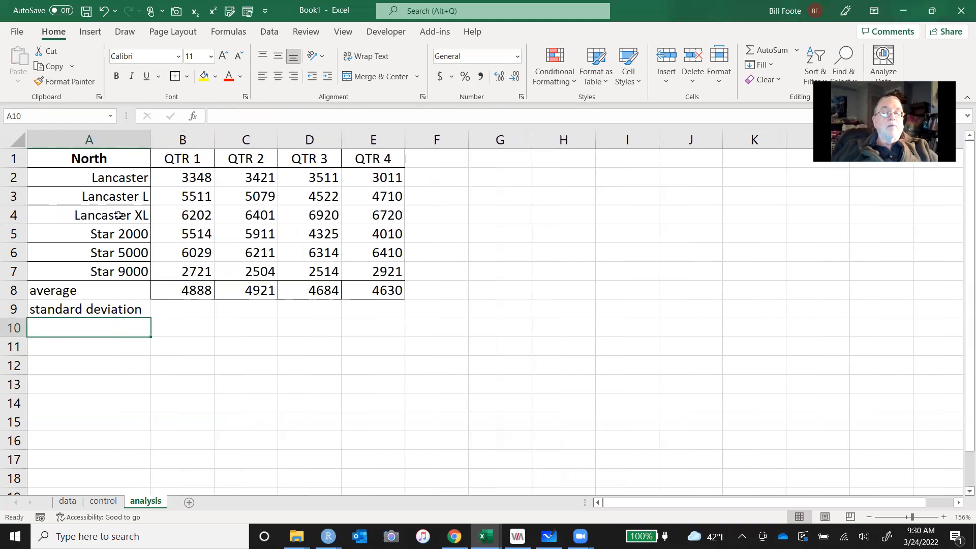
Enter the formula =STDEV.S(B2:B7) in cell B9 below the QTR 1 average
left_click(174, 313)
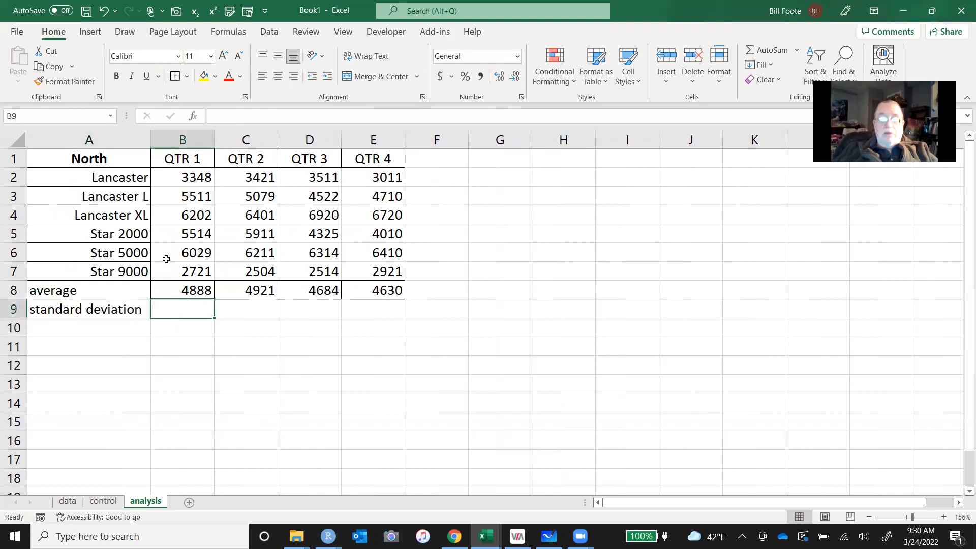
type("=s")
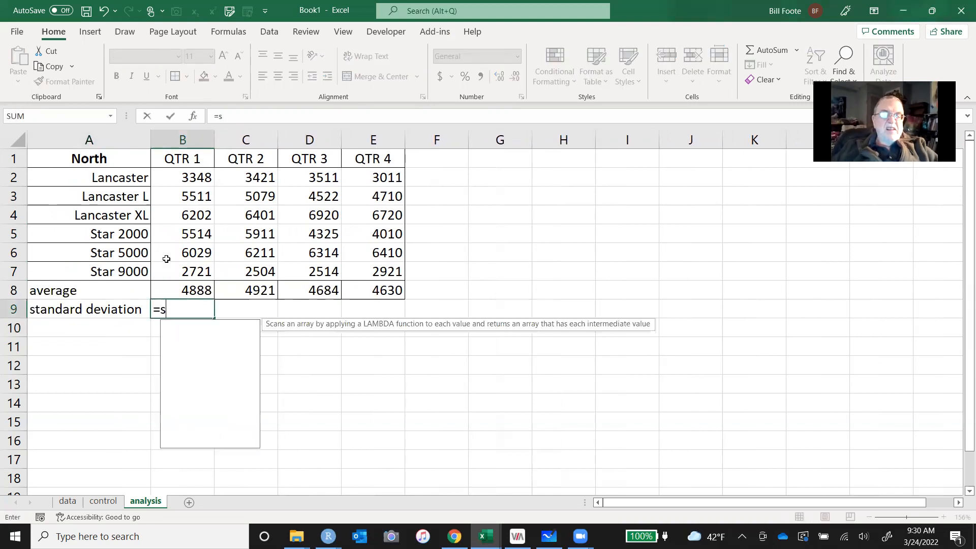
type("td")
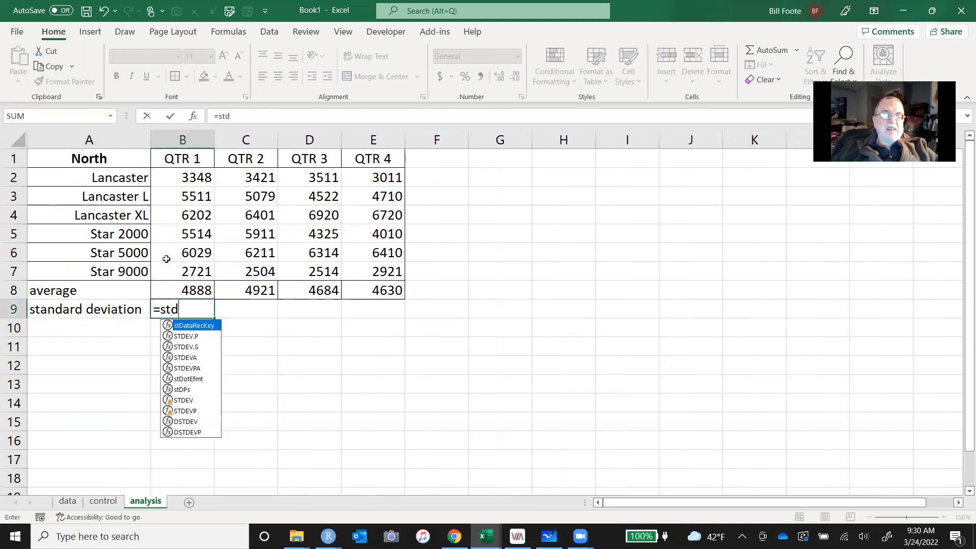
key("BackSpace")
type("dev")
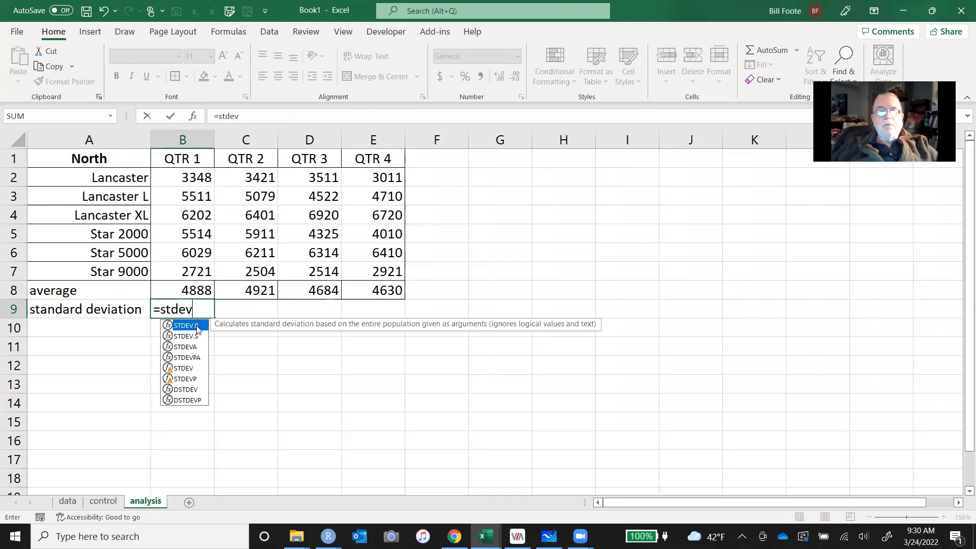
left_click(197, 339)
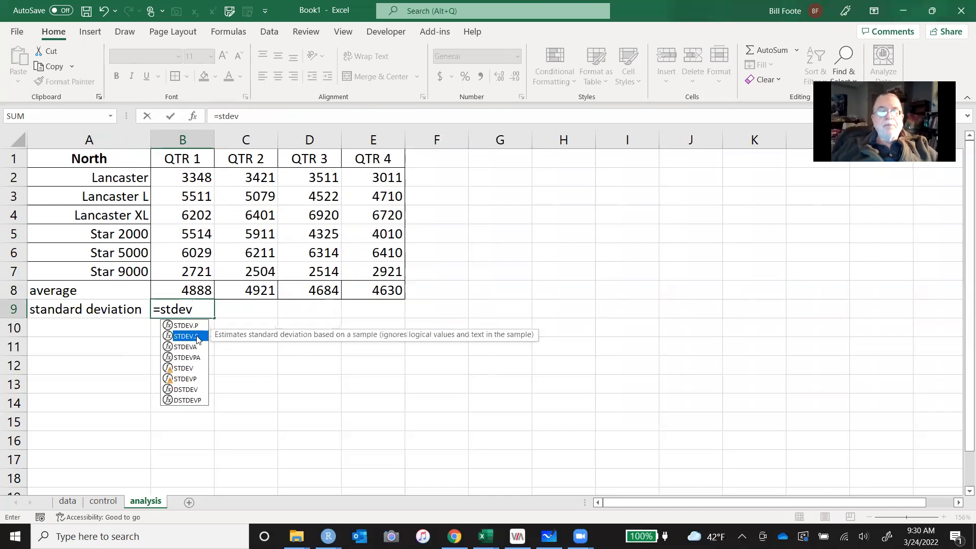
double_click(197, 339)
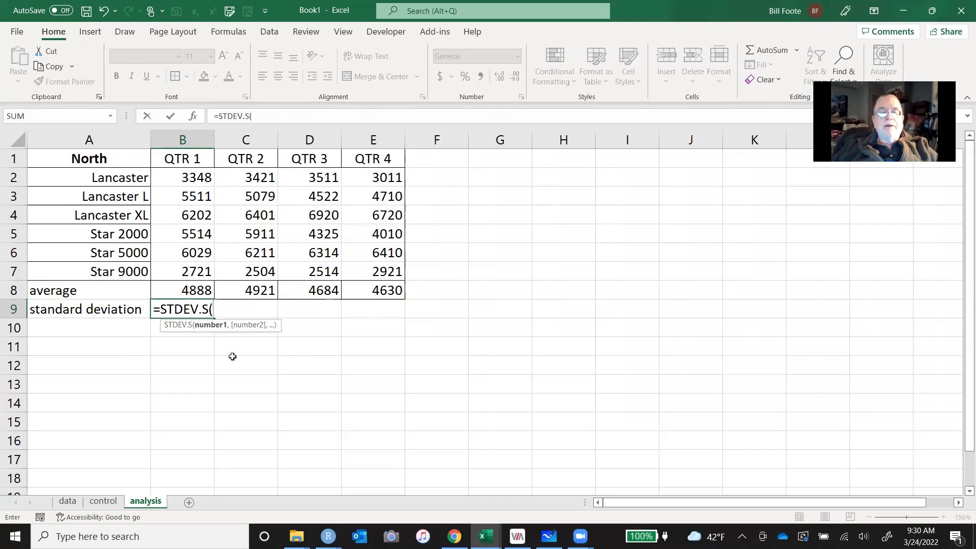
left_click(205, 270)
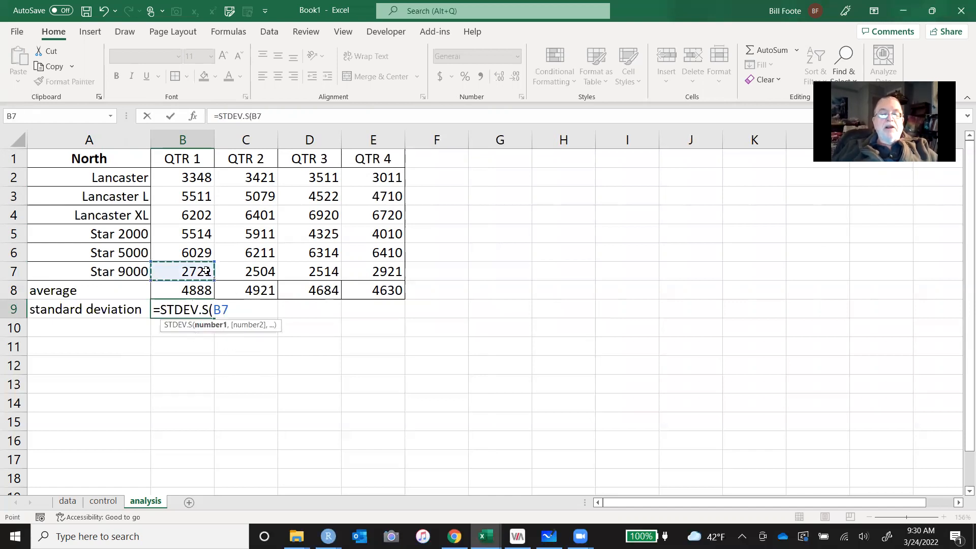
key("shift+Up")
key("shift+Up")
key("shift+Up")
key("shift+Up")
key("shift+Up")
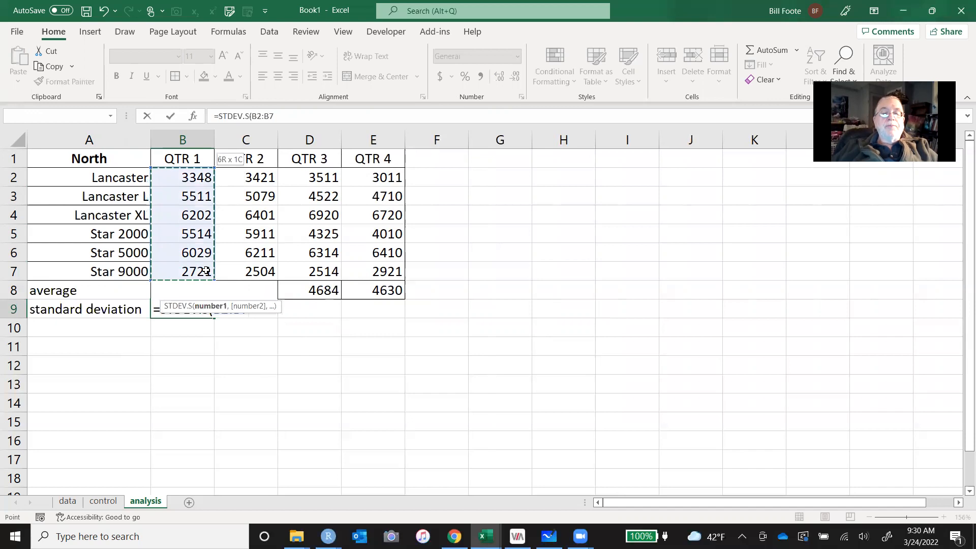
type(")")
key("Return")
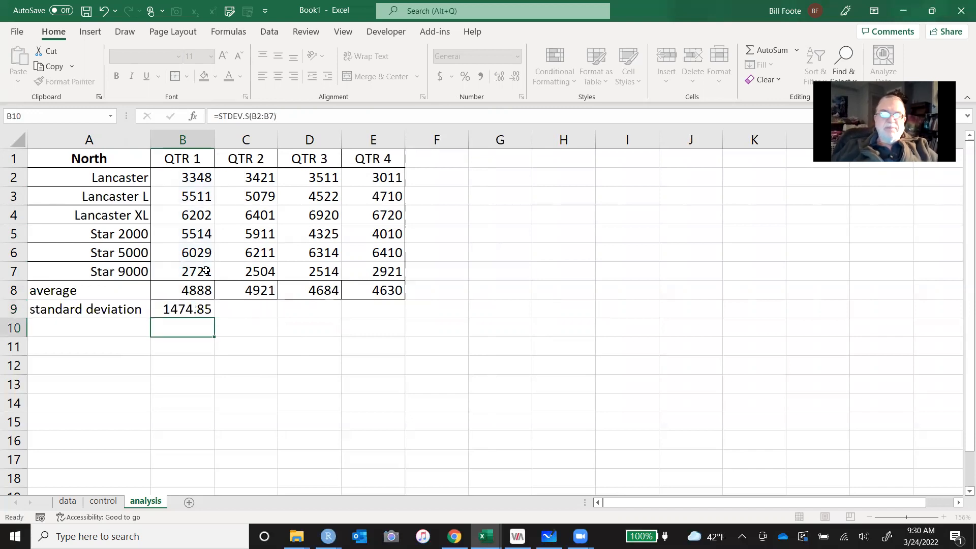
Format the QTR 1 standard deviation in B9 as Number with no decimal places
key("Up")
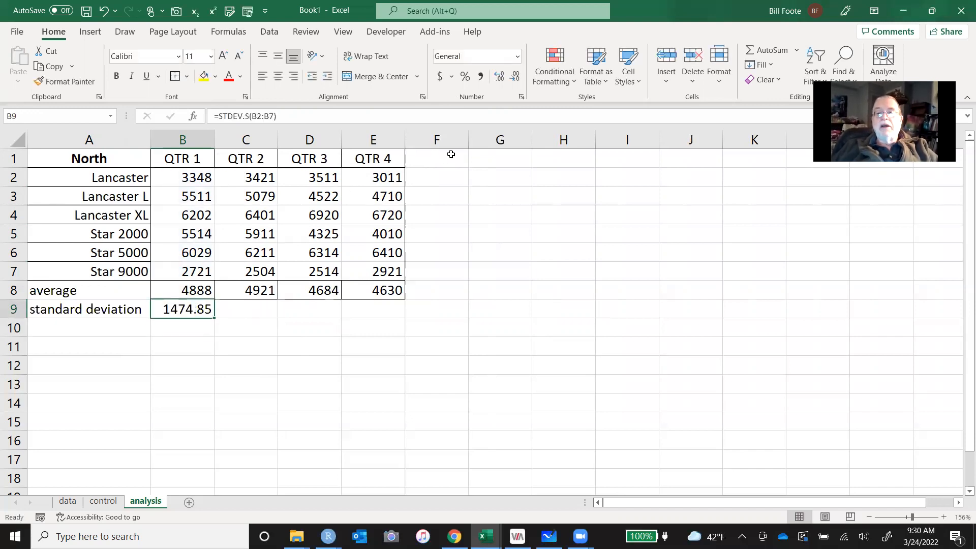
left_click(519, 56)
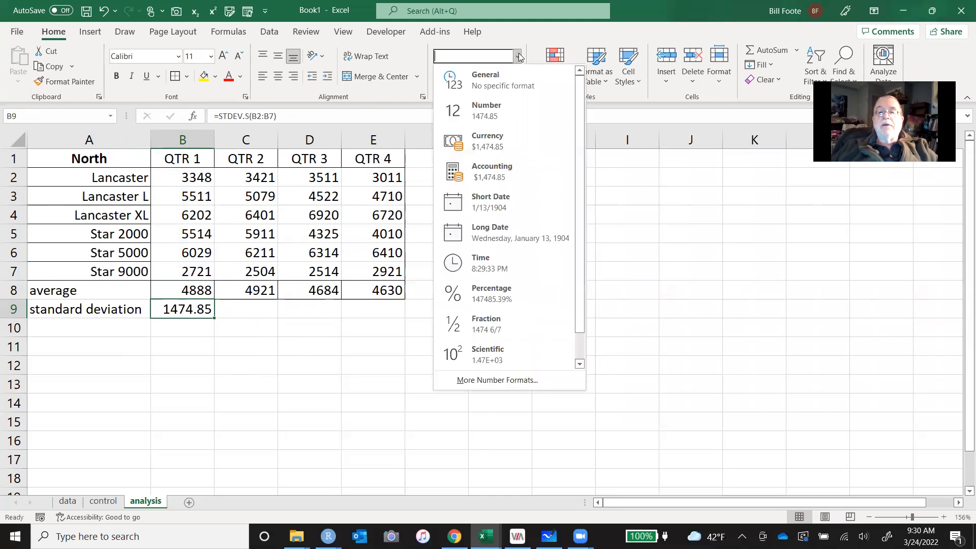
left_click(512, 116)
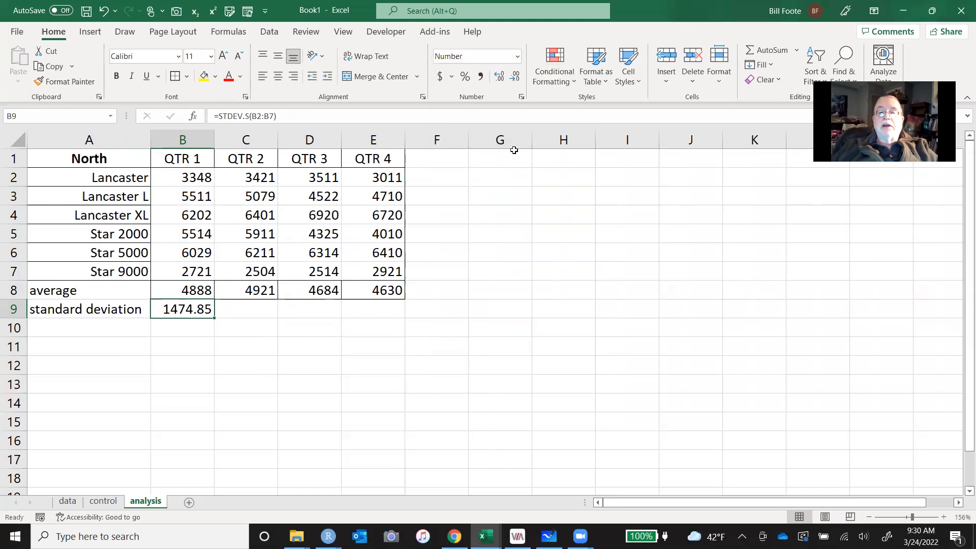
left_click(515, 76)
left_click(517, 76)
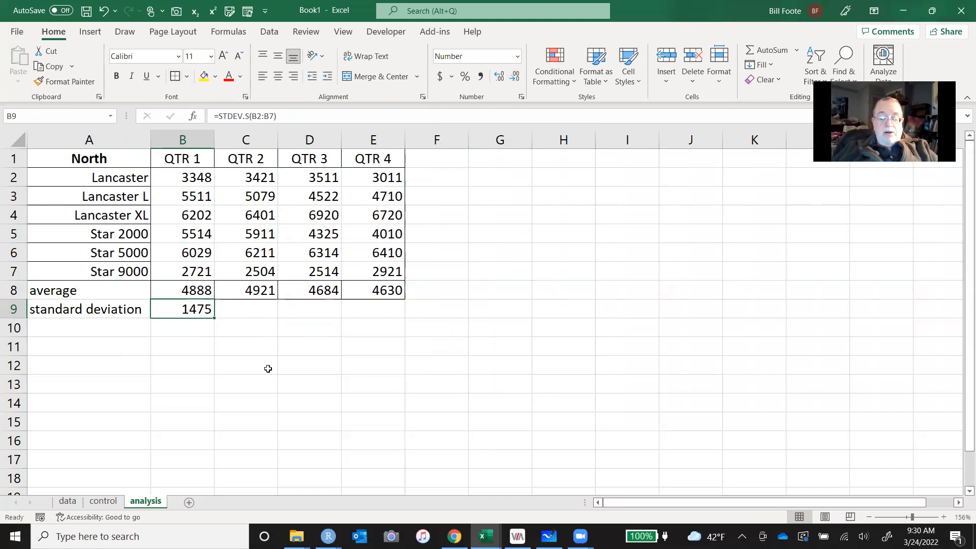
Copy the standard deviation formula from B9 across to the other quarters through E9
key("ctrl+c")
key("shift+Right")
key("shift+Right")
key("shift+Right")
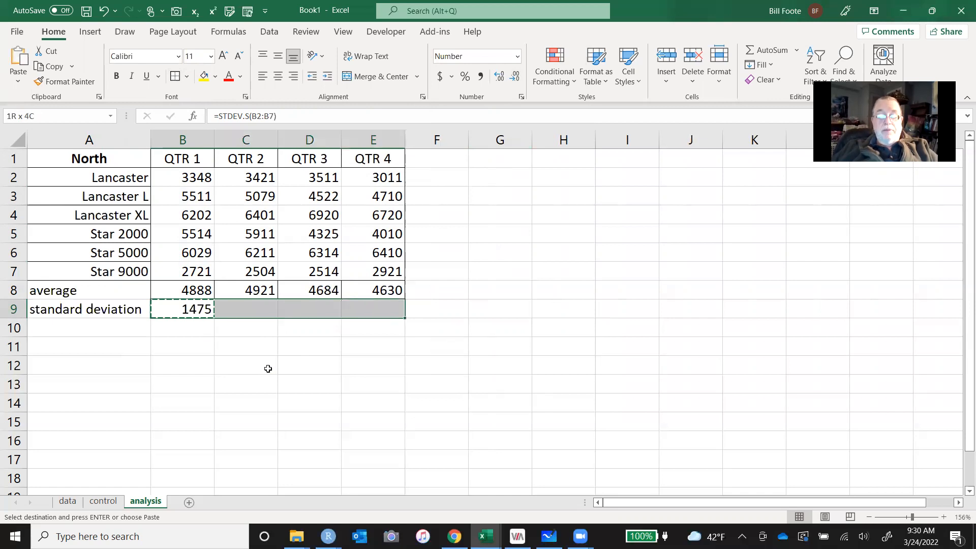
key("ctrl+v")
Enter an AVERAGE formula over all the sales figures in B2:E7 in cell F8
key("Right")
key("Right")
key("Right")
key("Right")
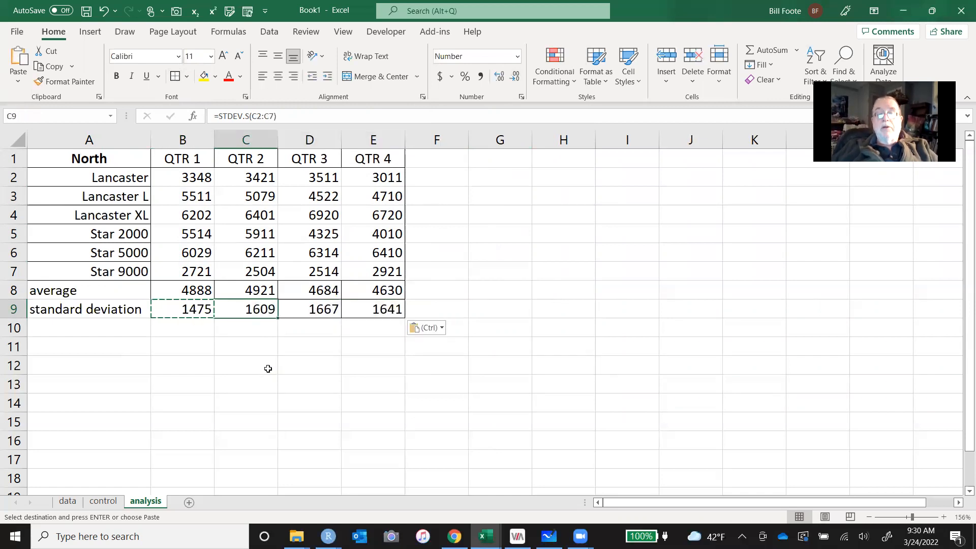
key("Up")
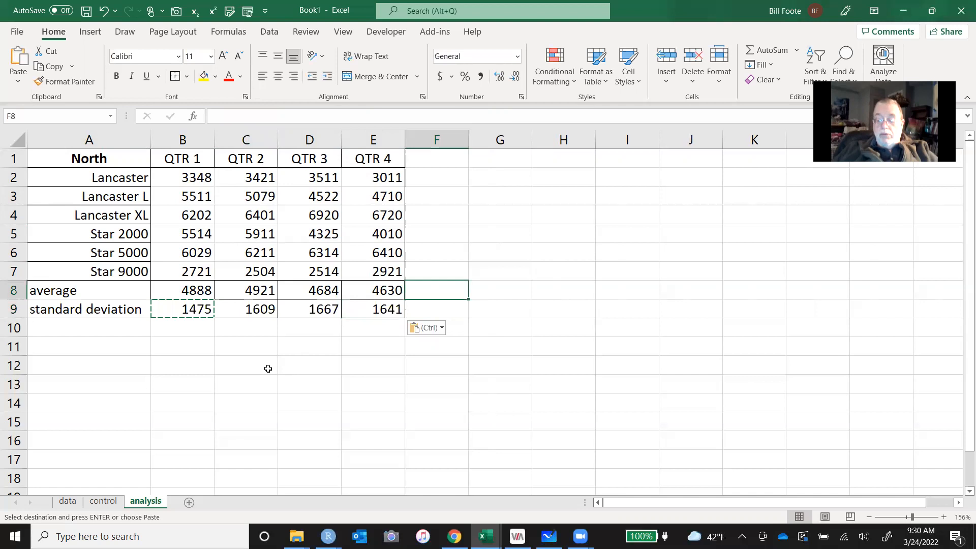
key("Escape")
type("=a")
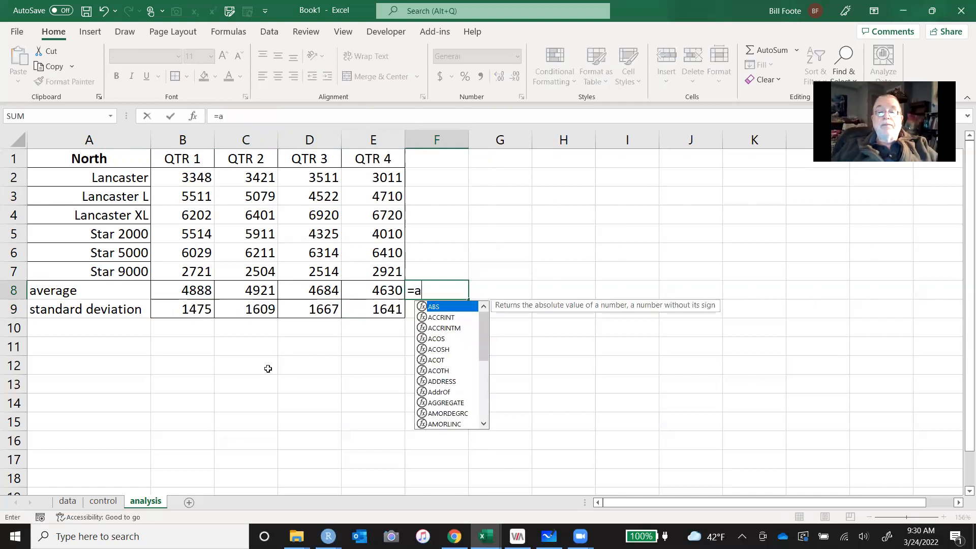
type("verage(")
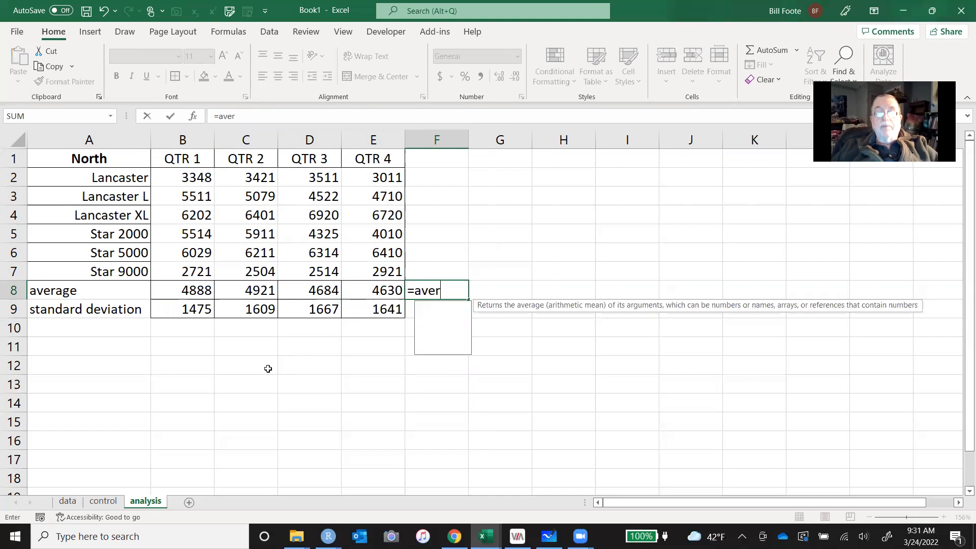
key("Left")
key("Up")
key("shift+Left")
key("shift+Left")
key("shift+Left")
key("shift+Down")
key("shift+Down")
key("shift+Down")
key("shift+Down")
key("shift+Down")
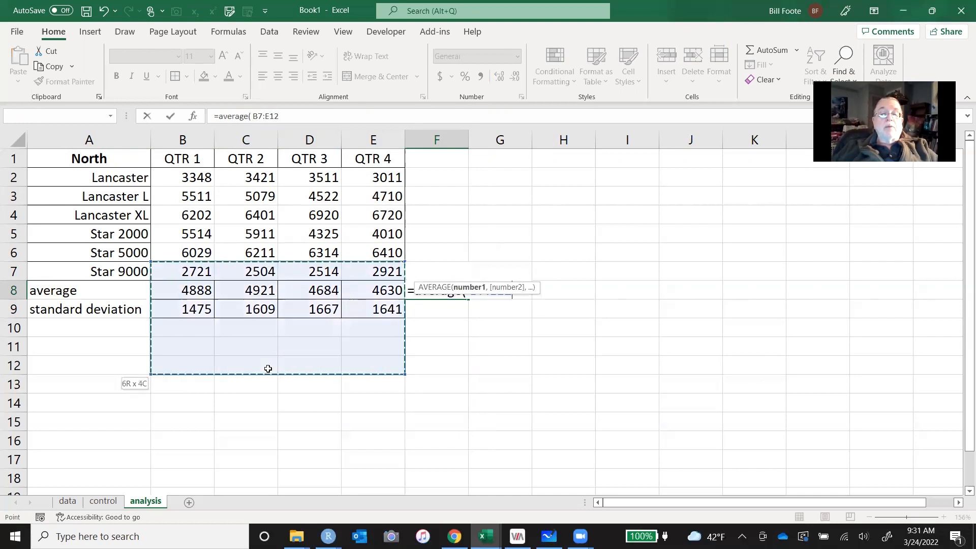
key("Up")
key("Down")
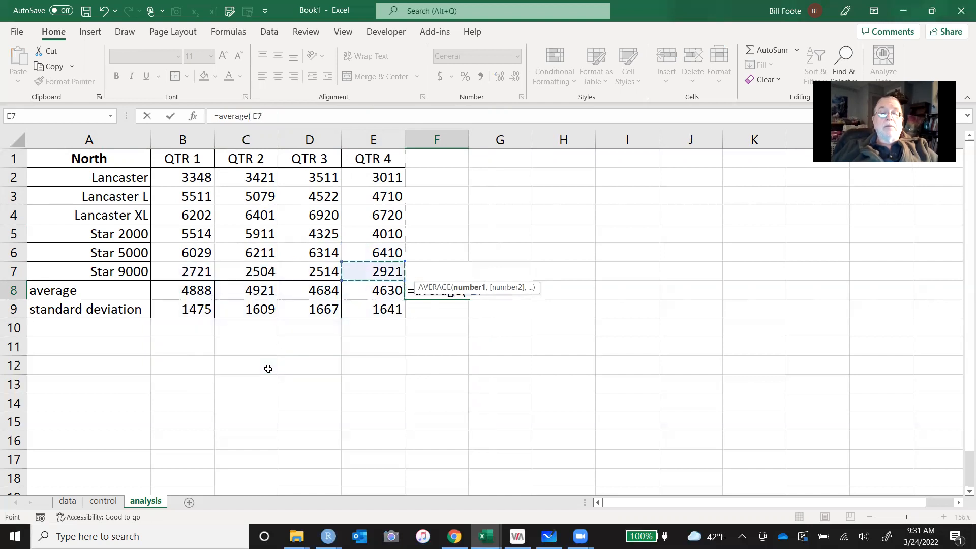
key("shift+Left")
key("shift+Left")
key("shift+Left")
key("shift+Up")
key("shift+Up")
key("shift+Up")
key("shift+Up")
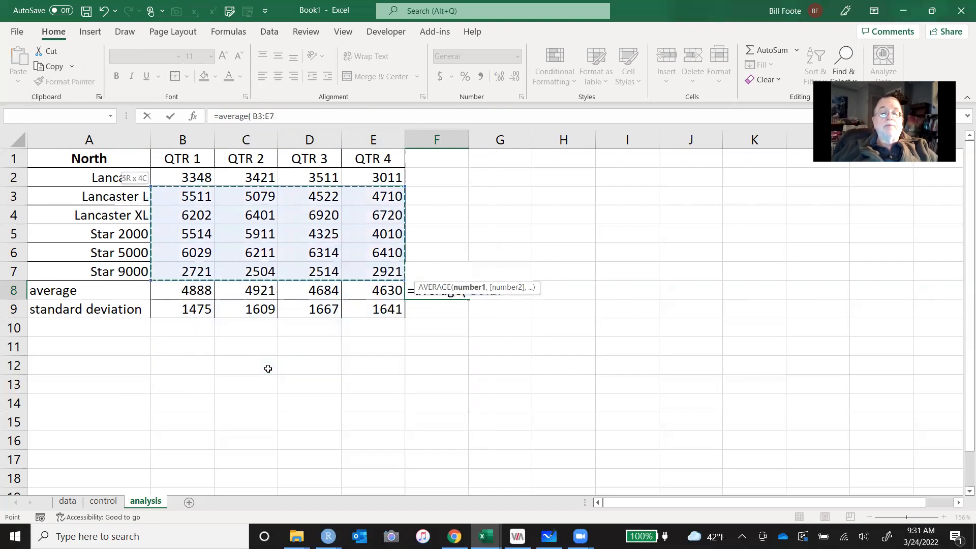
key("shift+Up")
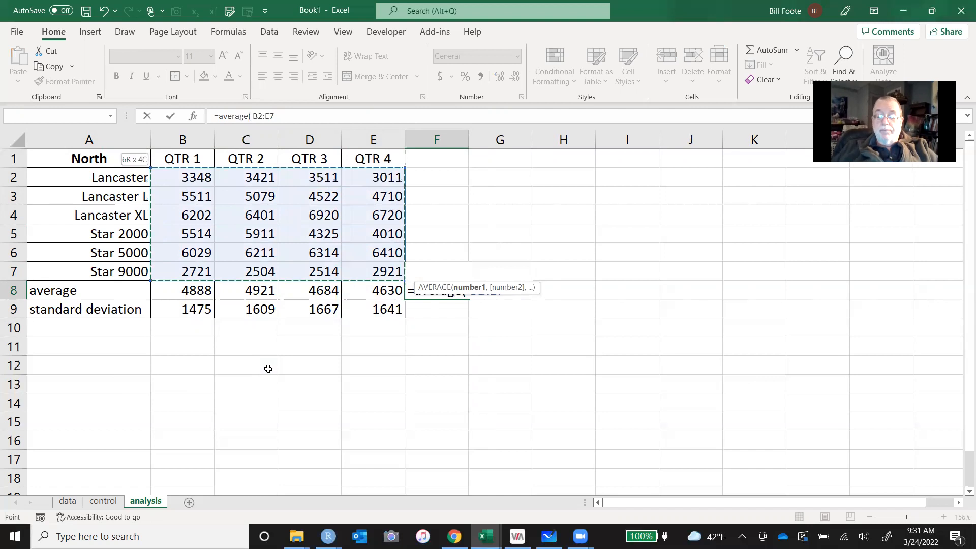
type(")")
key("Return")
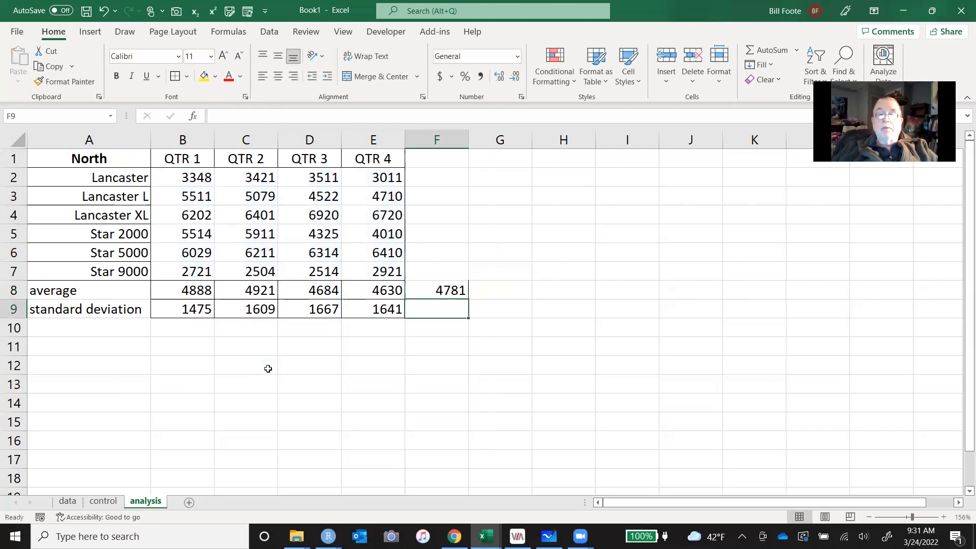
Enter the formula =STDEV.S(B2:E7) in cell G9 for the overall standard deviation of all sales figures
key("Right")
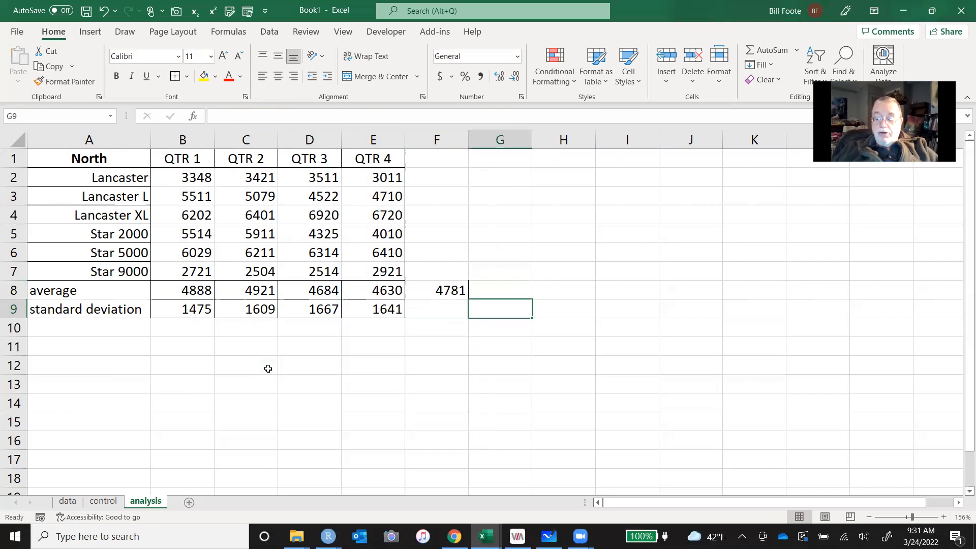
type("=")
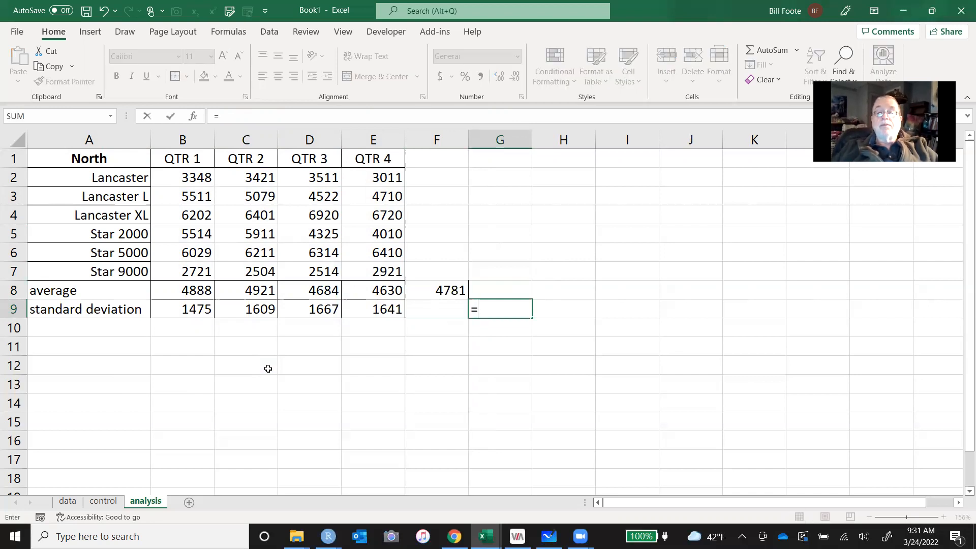
type("stdev")
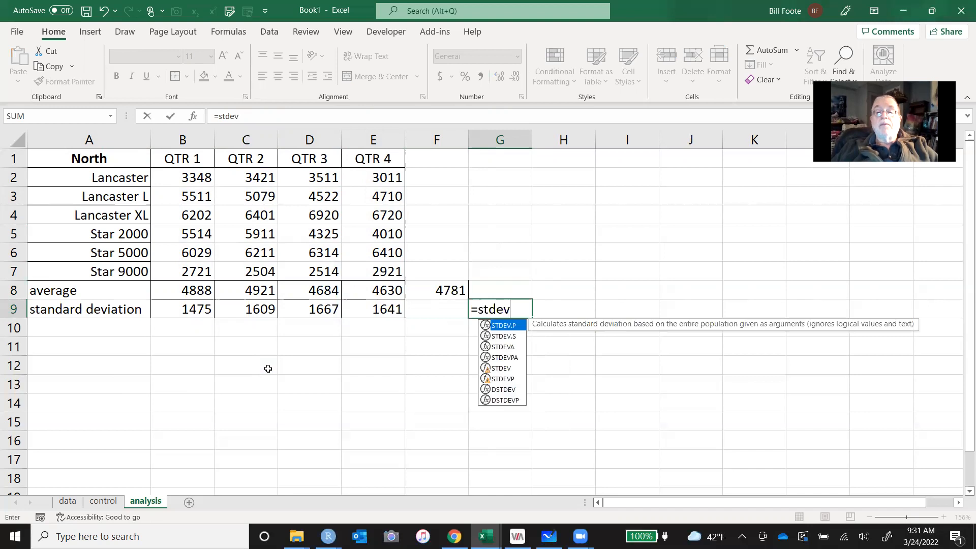
type(".s(")
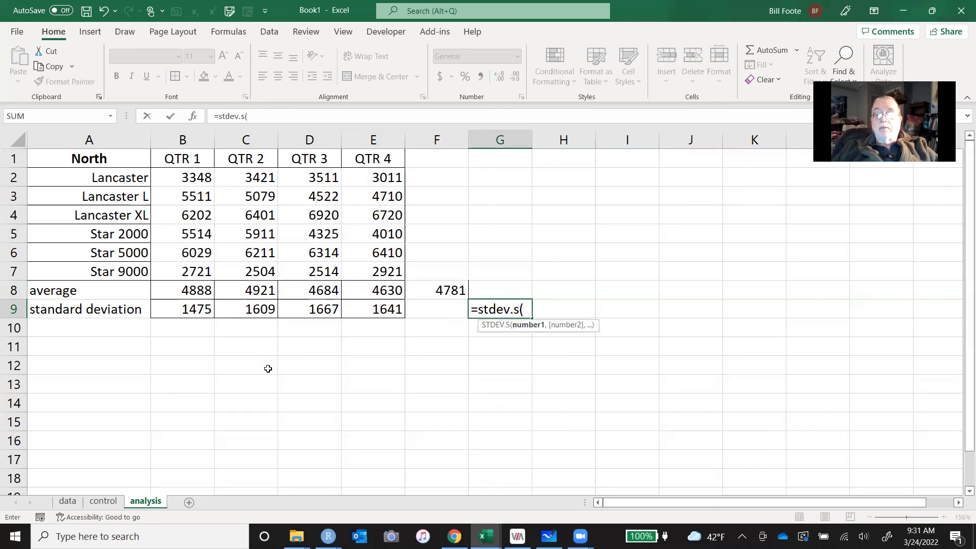
left_click(201, 271)
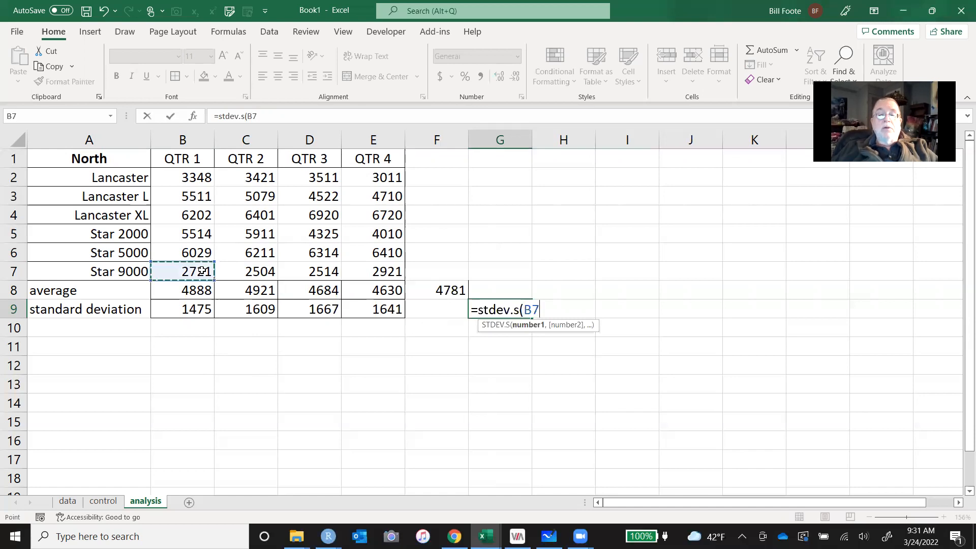
left_click_drag(201, 270, 389, 178)
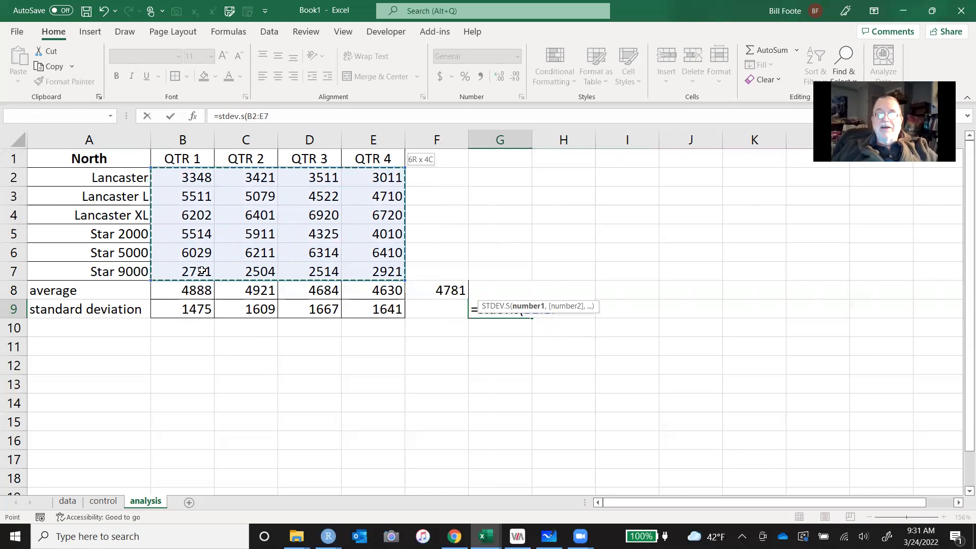
type(")")
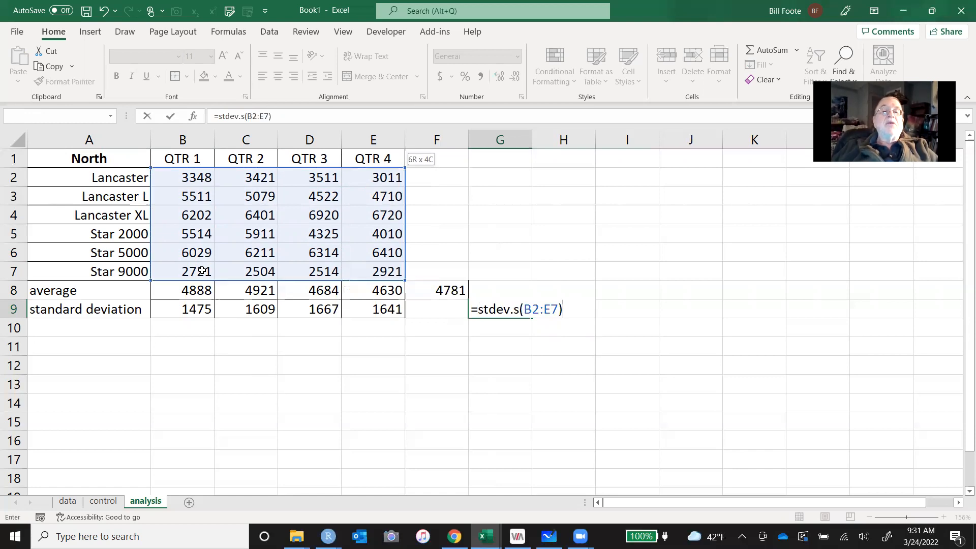
key("Return")
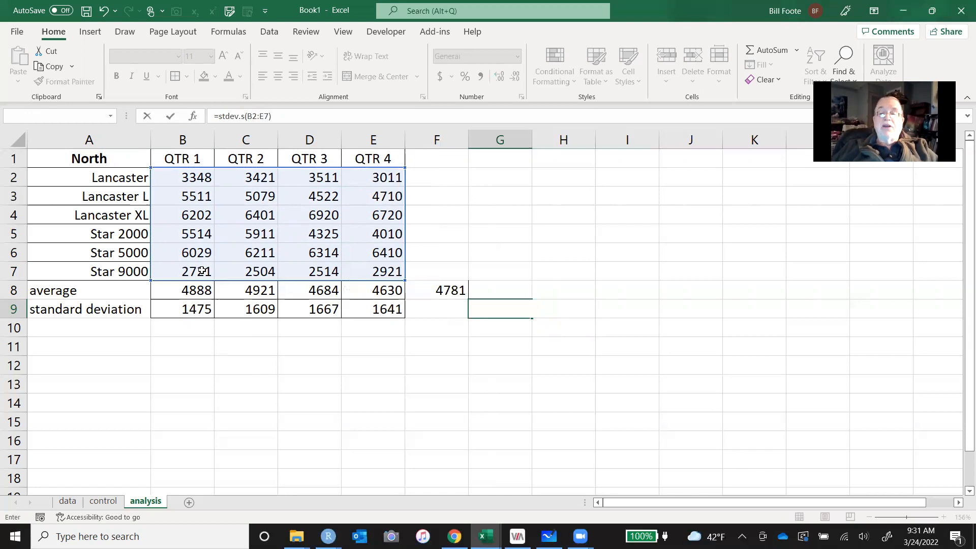
key("Up")
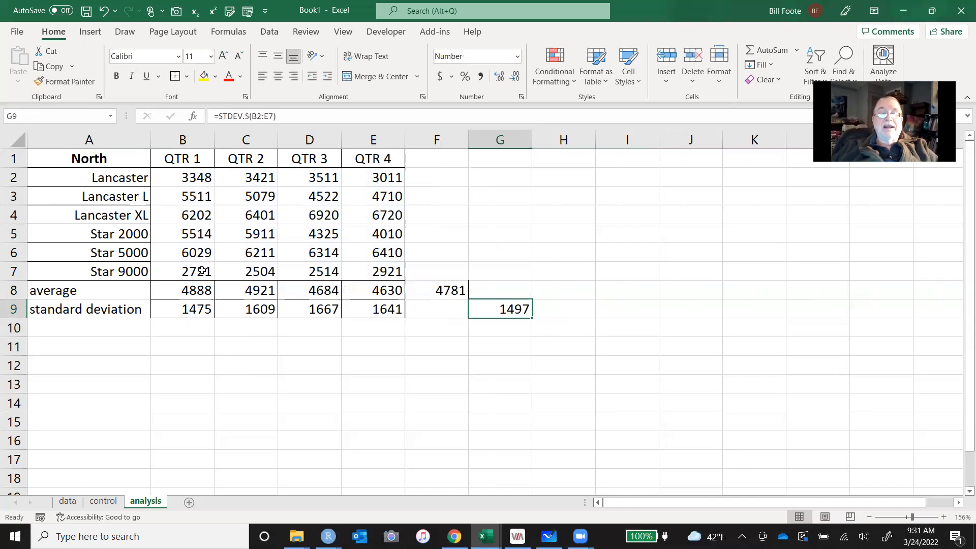
Examine the quarterly standard deviations and their formulas in row 9 against the overall standard deviation
key("Left")
key("Left")
key("Left")
key("Left")
key("Left")
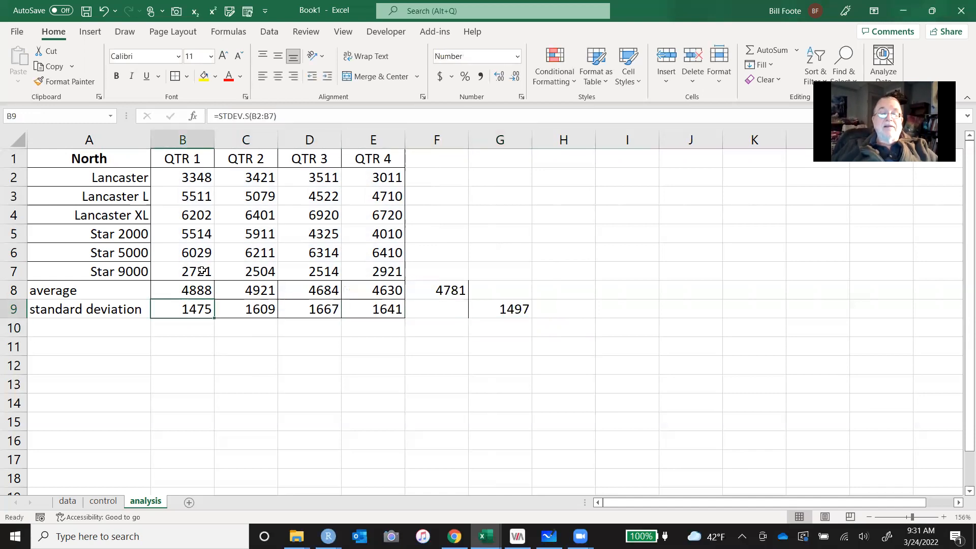
key("shift+Right")
key("shift+Right")
key("shift+Right")
key("Right")
key("Right")
key("Right")
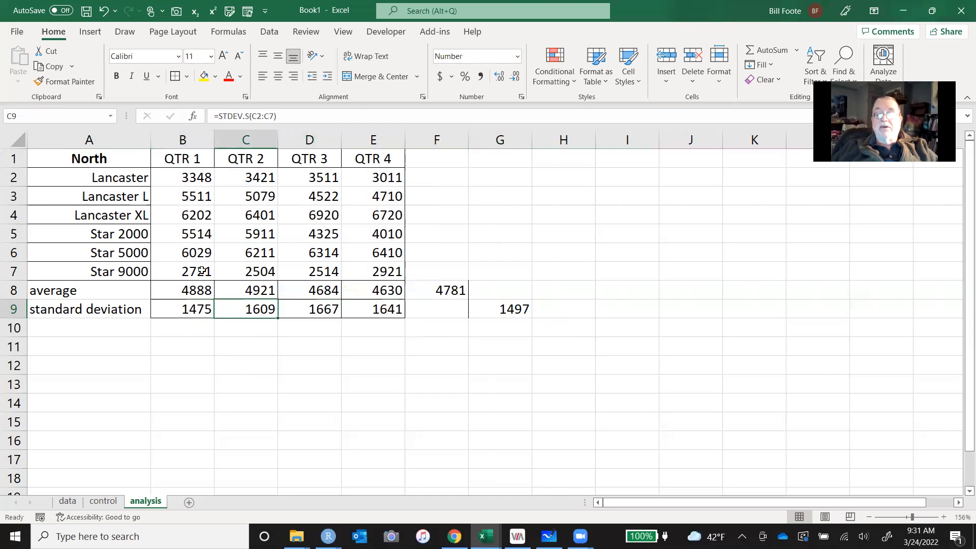
key("Right")
key("Left")
key("Left")
key("Left")
key("Left")
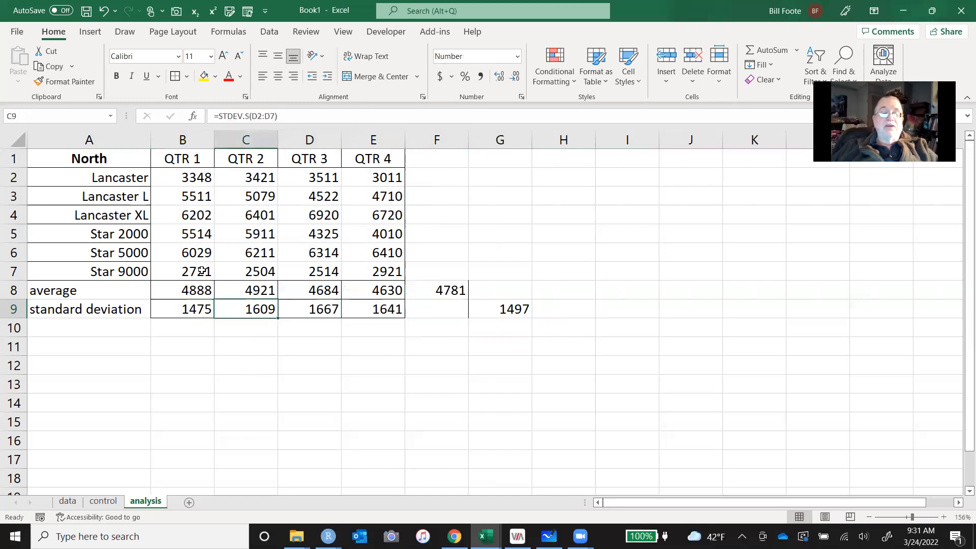
Add borders around the overall standard deviation in G9 and the overall average in F8
key("Right")
key("Right")
key("Right")
key("Right")
key("Right")
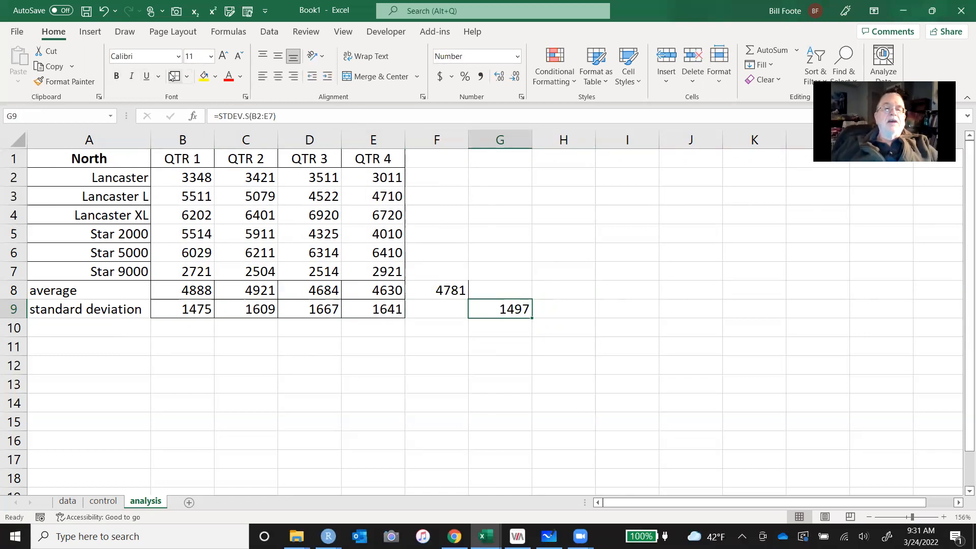
key("Left")
key("Up")
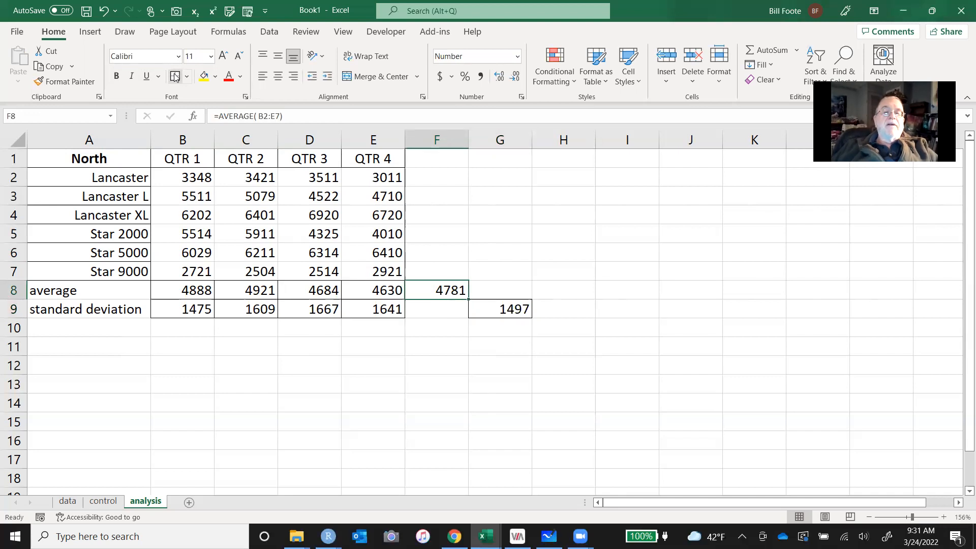
Check the average of the four quarterly averages in B8:E8 against the overall average in F8
left_click(198, 293)
key("shift+Right")
key("shift+Right")
key("shift+Right")
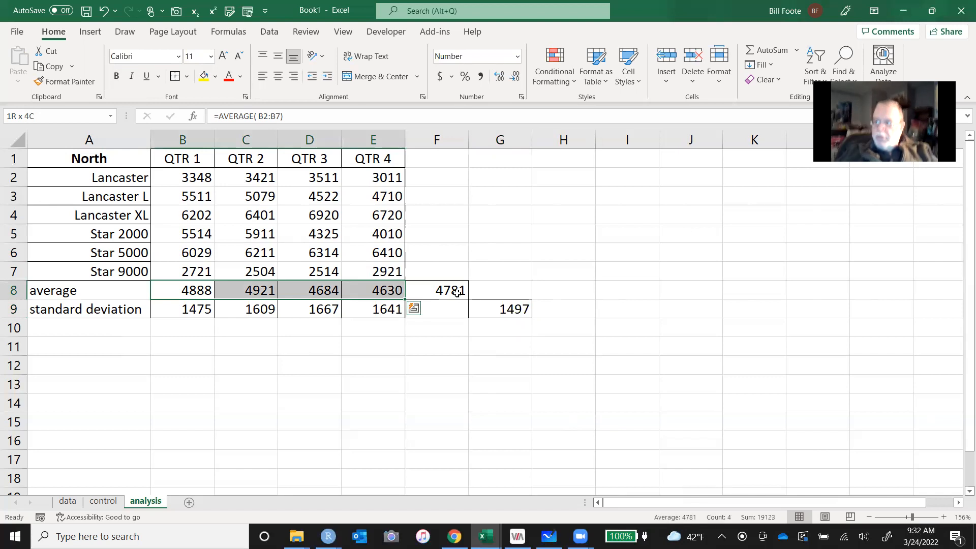
left_click(554, 295)
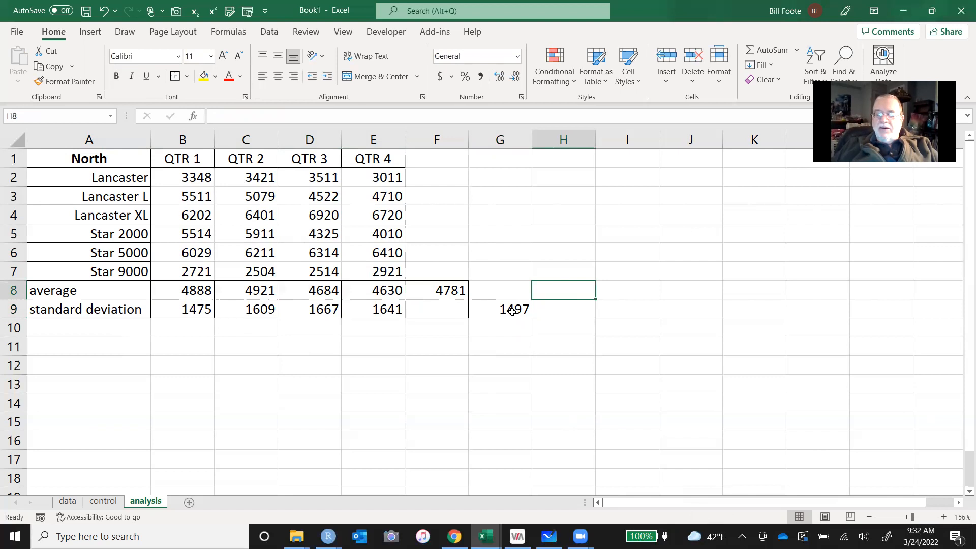
Add the column headings average in F1 and stddev in G1
left_click(453, 161)
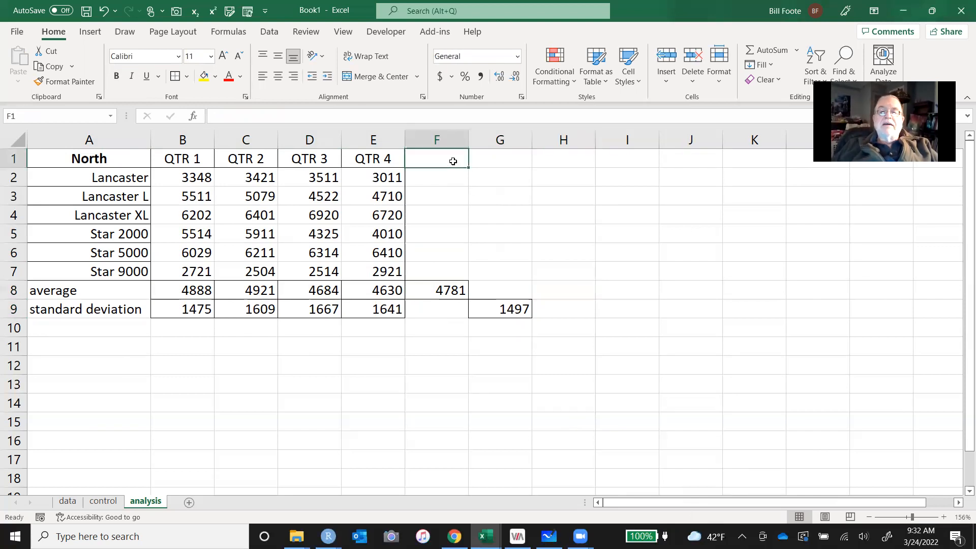
type("average")
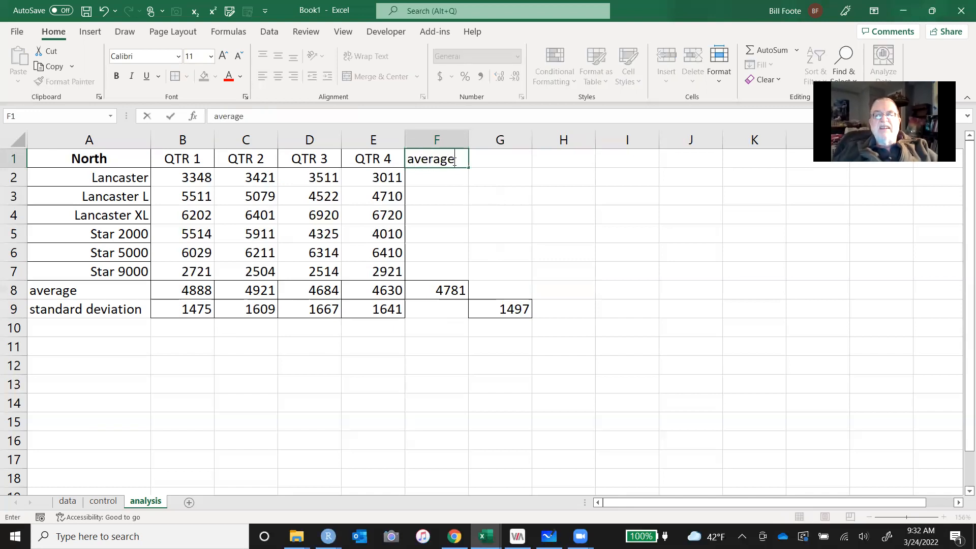
key("Tab")
type("std")
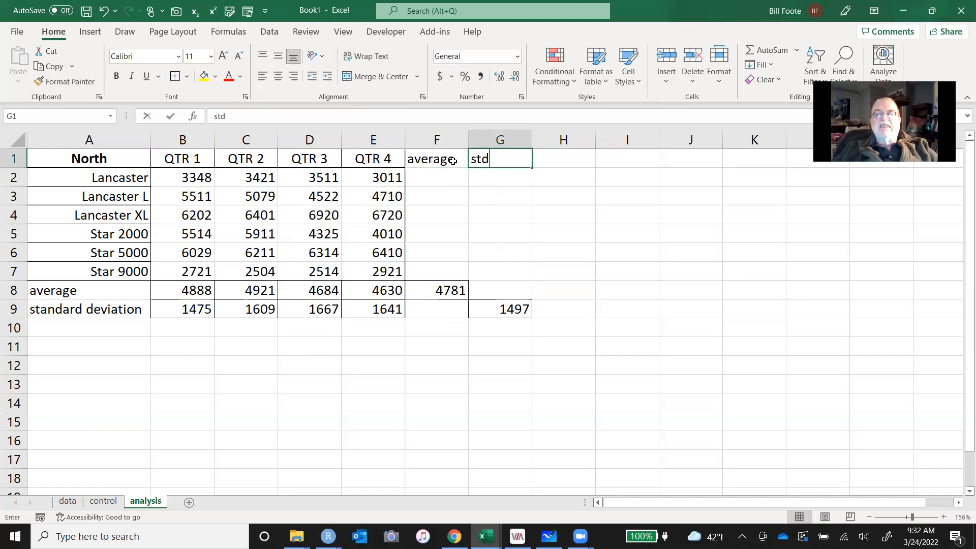
type("dev")
key("Return")
Enter the formula =AVERAGE(B2:E2) in cell F2 for the Lancaster row
key("Left")
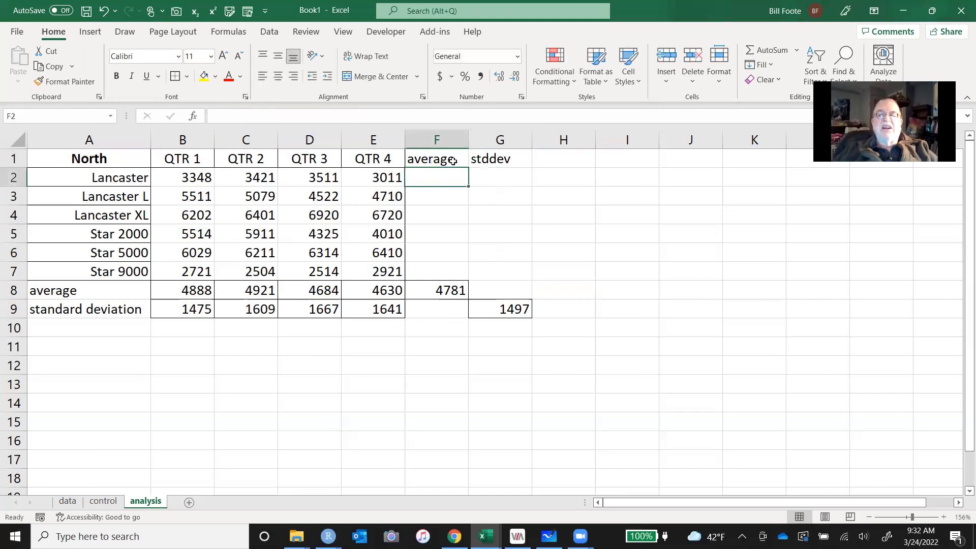
type("=avar")
key("BackSpace")
key("BackSpace")
type("erage(")
key("Left")
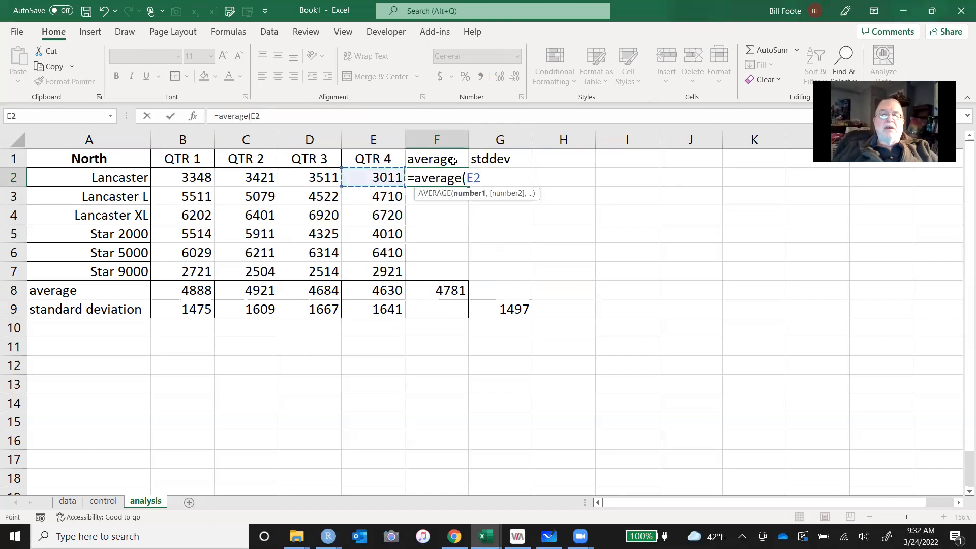
key("Left")
key("Left")
key("Left")
key("shift+Right")
key("shift+Right")
key("shift+Right")
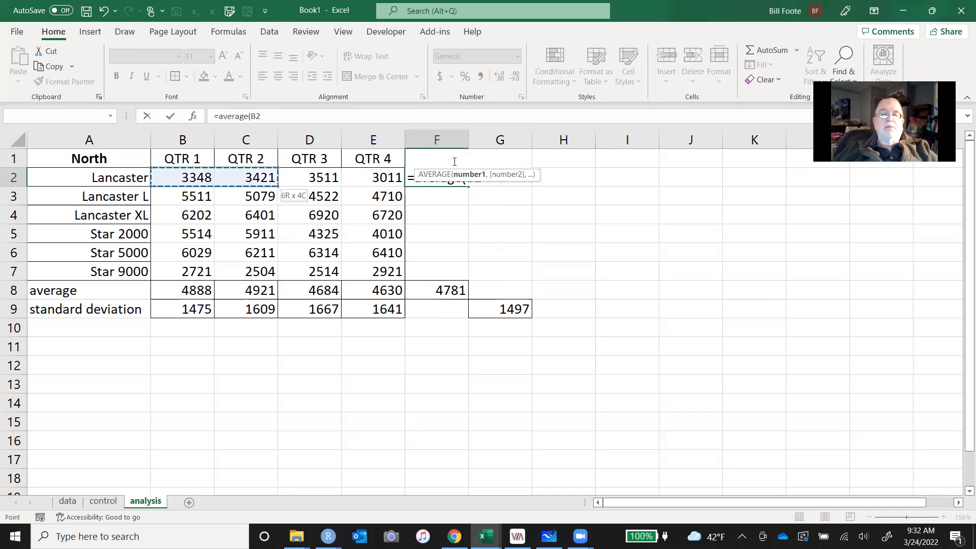
type(")")
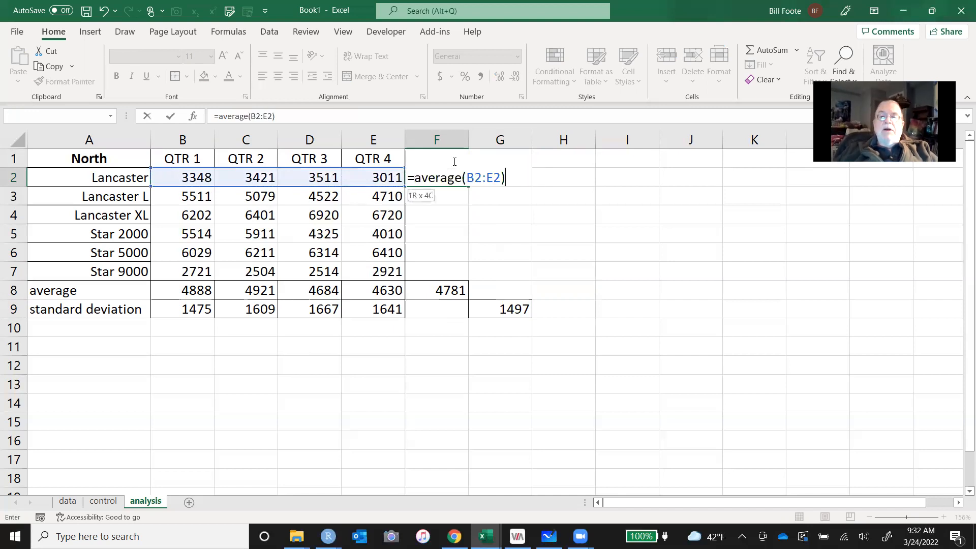
key("Return")
key("Up")
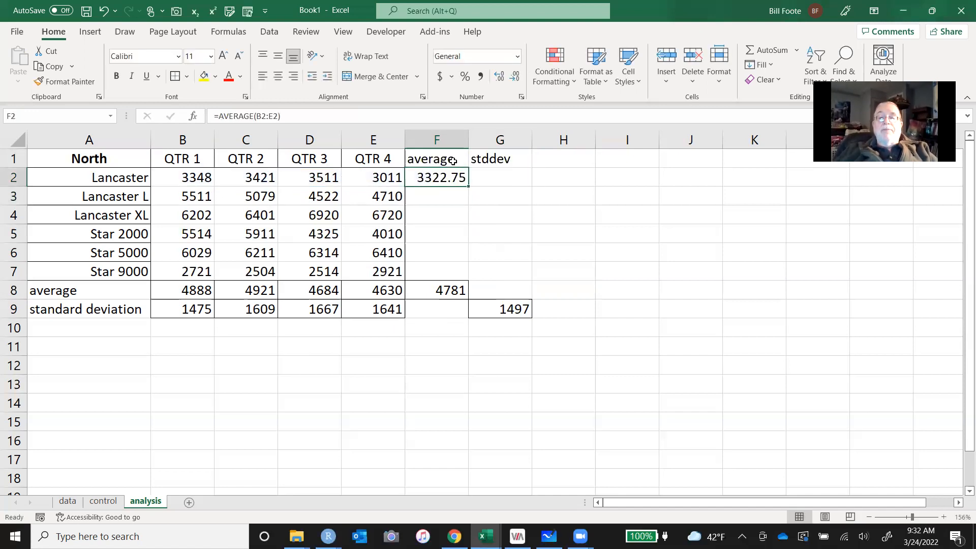
Enter the formula =STDEV.S(B2:E2) in cell G2 for the Lancaster row
key("Right")
type("=as")
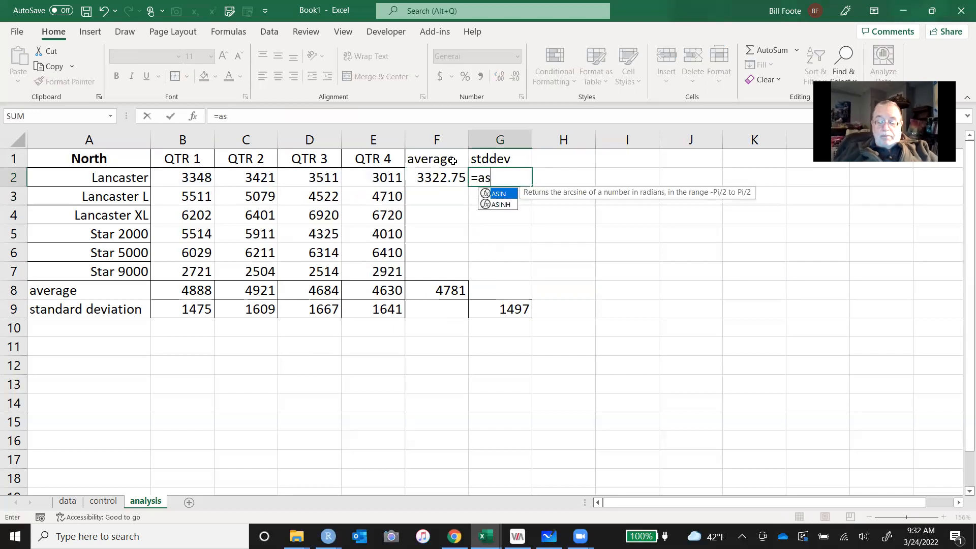
type("td")
key("BackSpace")
key("BackSpace")
key("BackSpace")
key("BackSpace")
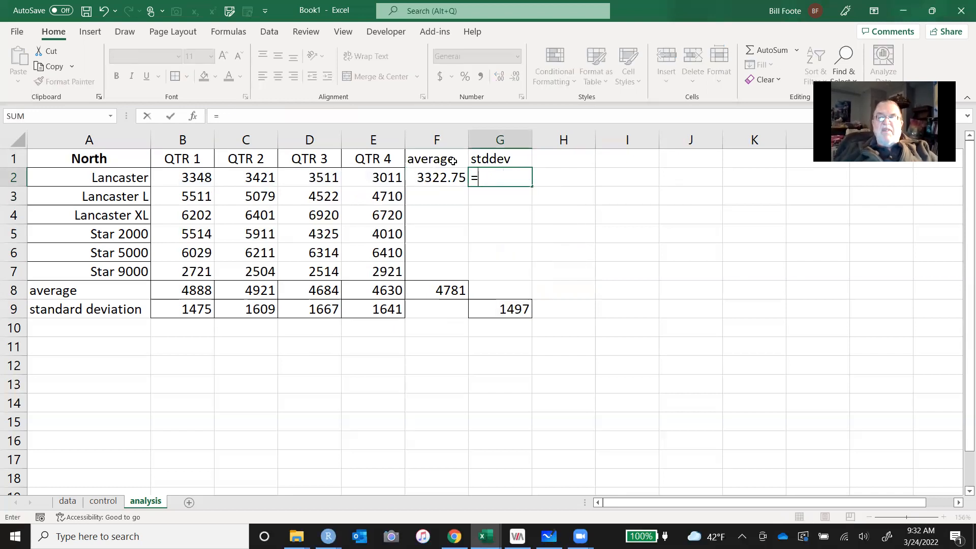
type("stdev")
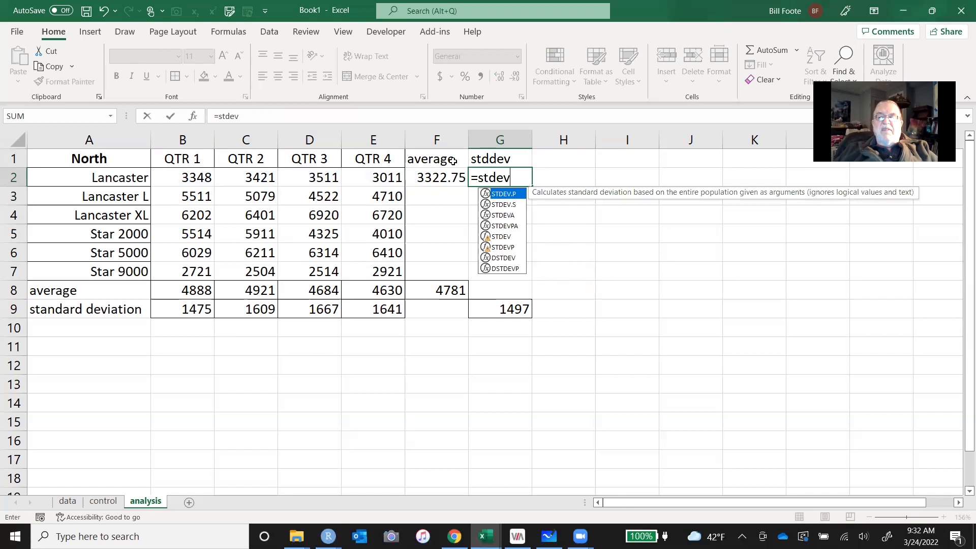
type(".s(")
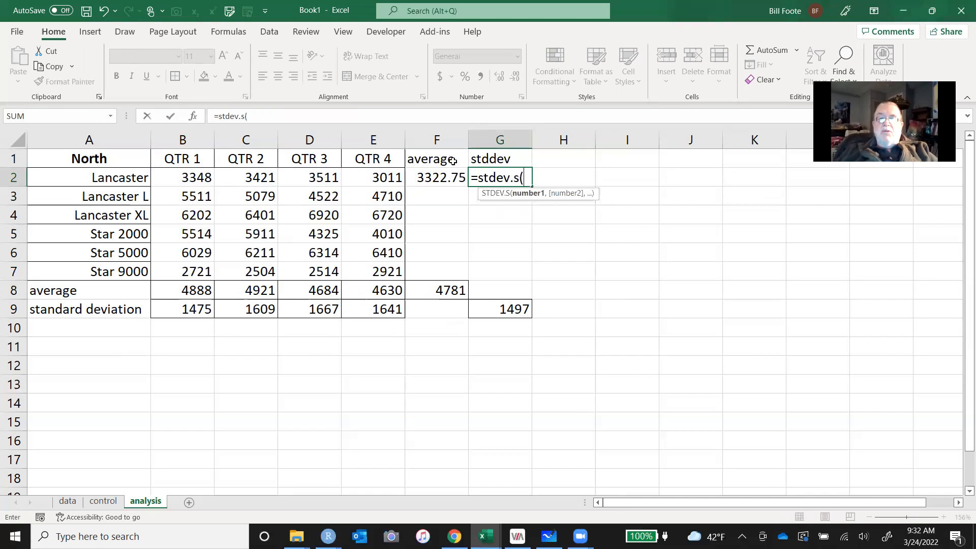
key("Left")
key("Left")
key("shift+Left")
key("shift+Left")
key("shift+Left")
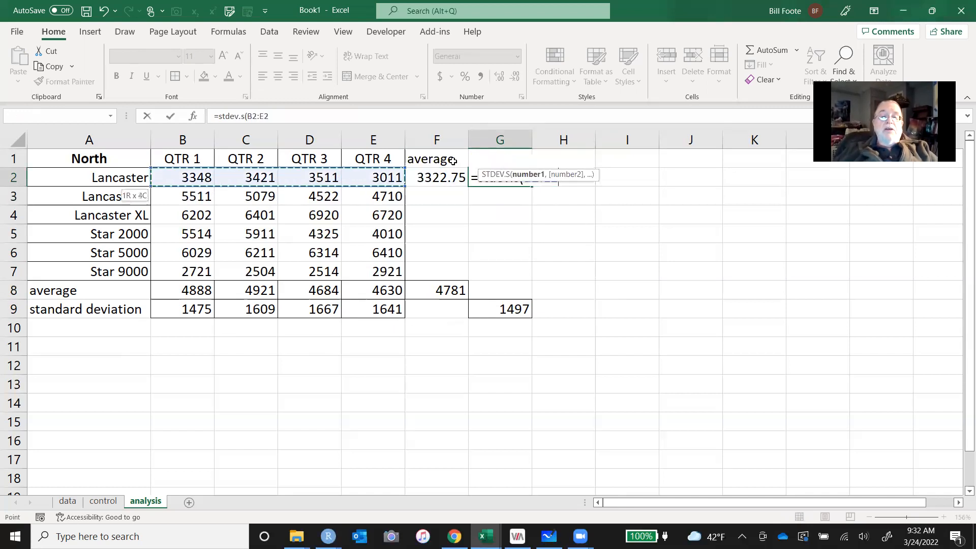
type(")")
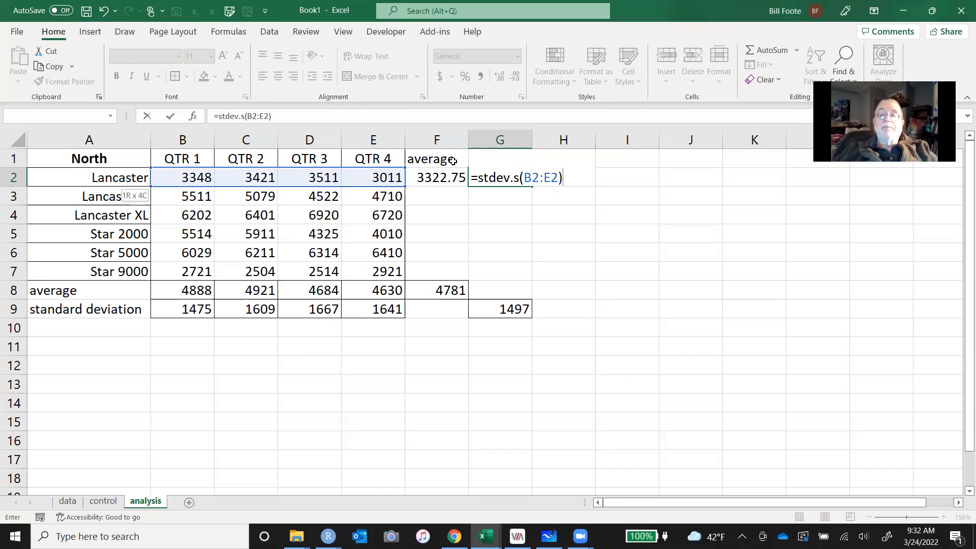
key("Return")
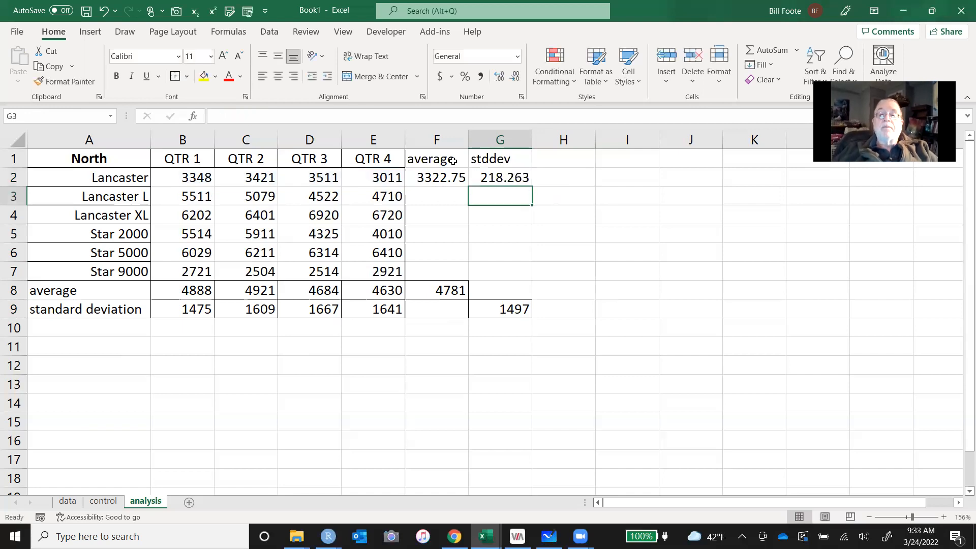
Apply the Number format to the Lancaster average and standard deviation in F2:G2
key("Up")
key("Left")
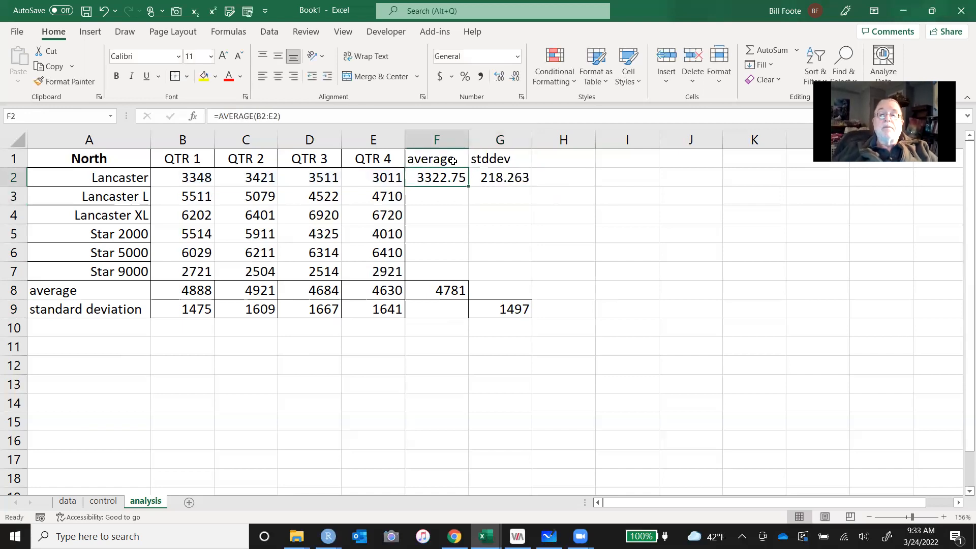
key("shift+Right")
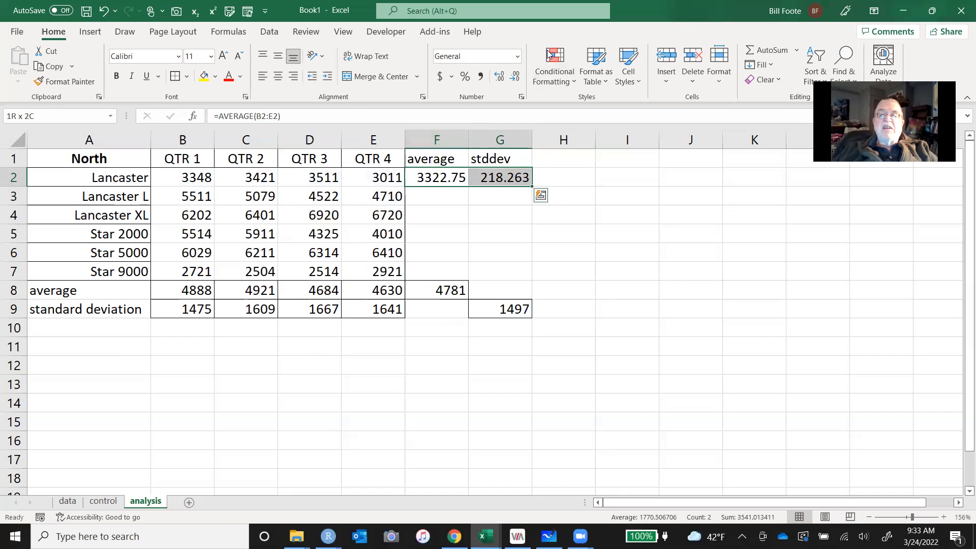
left_click(518, 56)
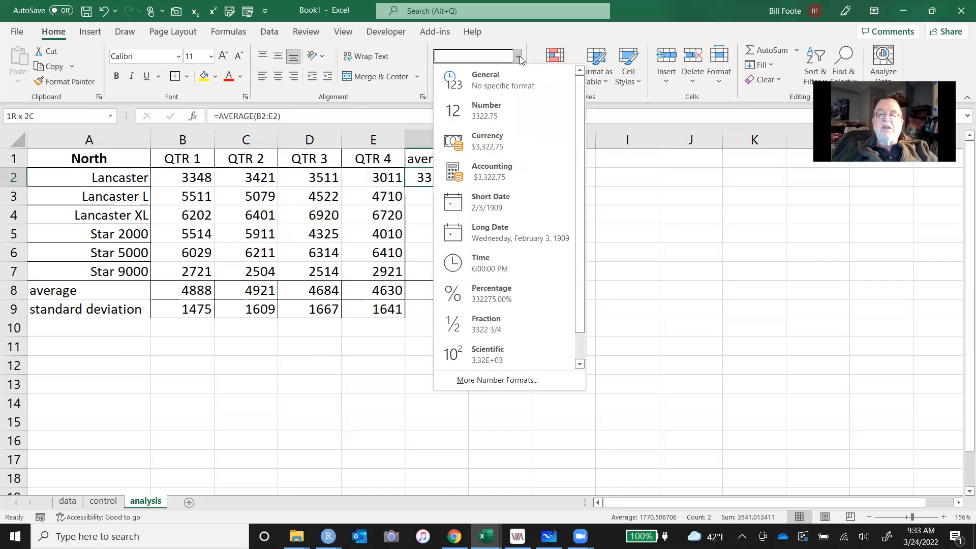
left_click(514, 112)
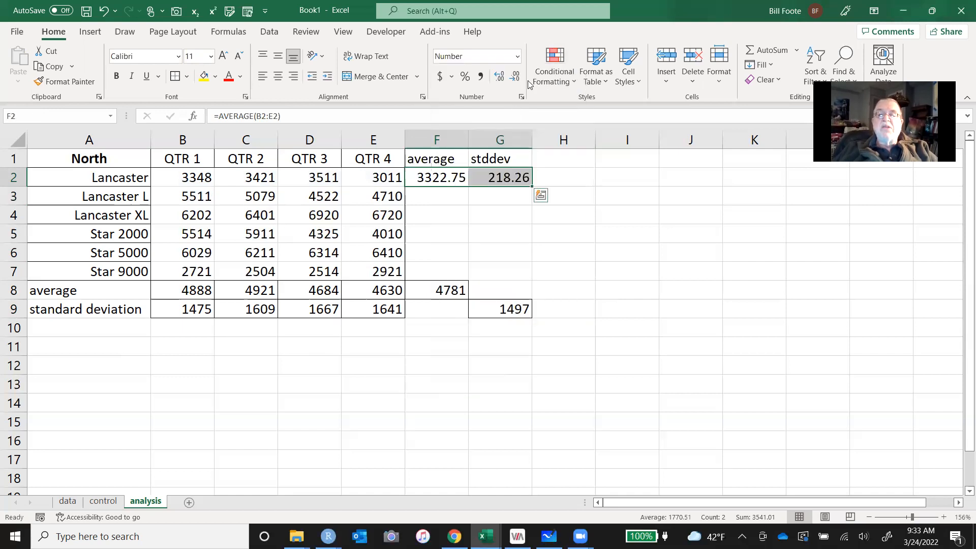
Show the Lancaster average and standard deviation in F2:G2 without decimals and apply all borders to both cells
double_click(517, 75)
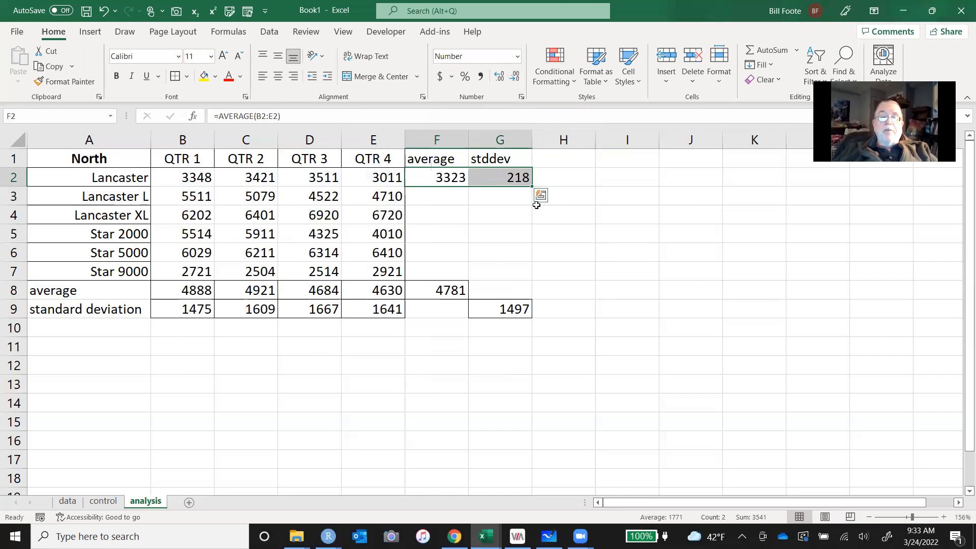
left_click(187, 76)
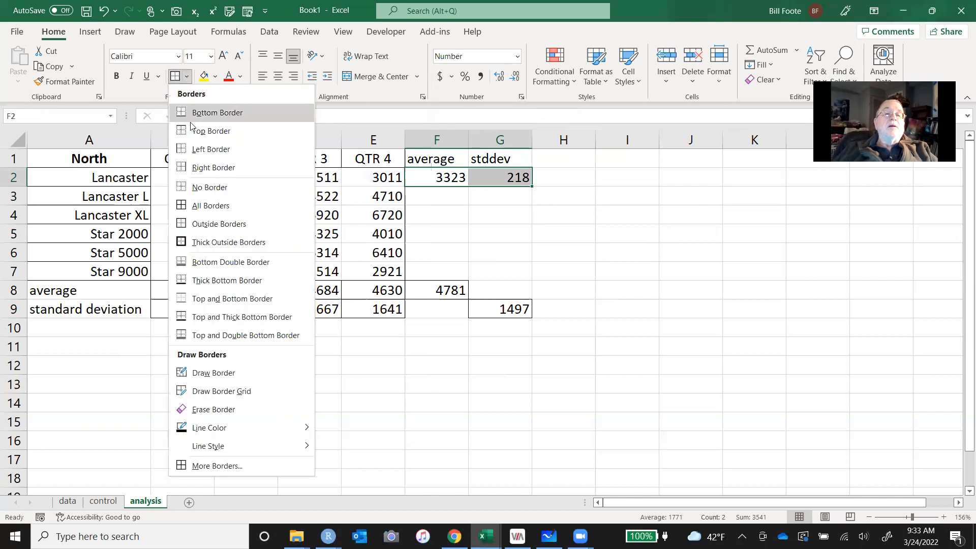
left_click(200, 206)
Copy the Lancaster average and standard deviation formulas in F2:G2 down through row 7 for the remaining products
key("ctrl+c")
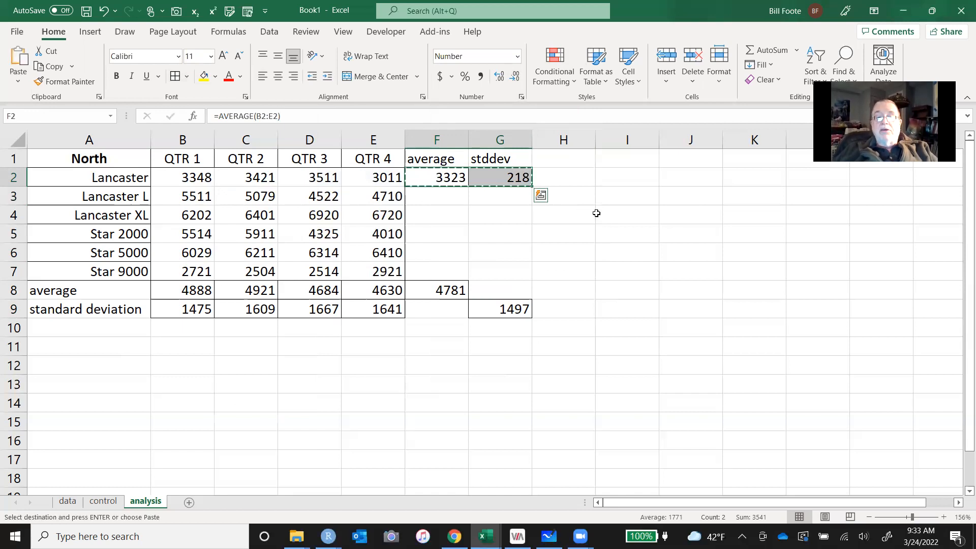
key("shift+Down")
key("shift+Down")
key("shift+Down")
key("shift+Down")
key("shift+Down")
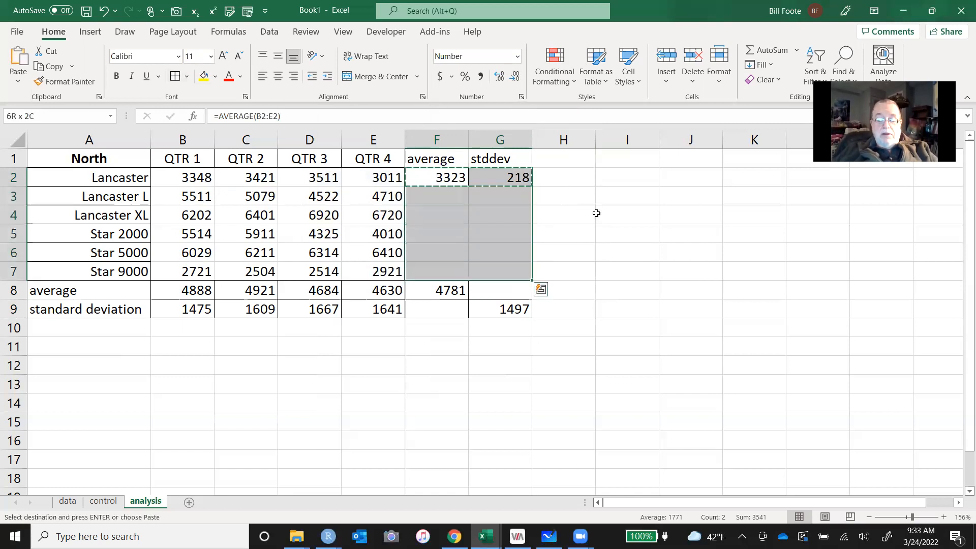
key("ctrl+v")
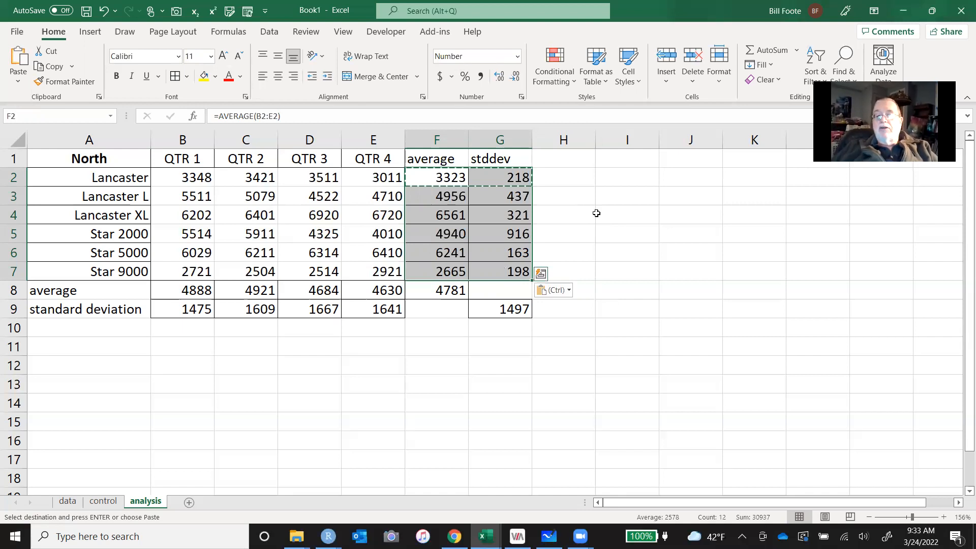
Examine the per-product averages, the quarterly values along the Star 9000 row, and the product values down the QTR 3 column
key("Down")
key("Down")
key("Down")
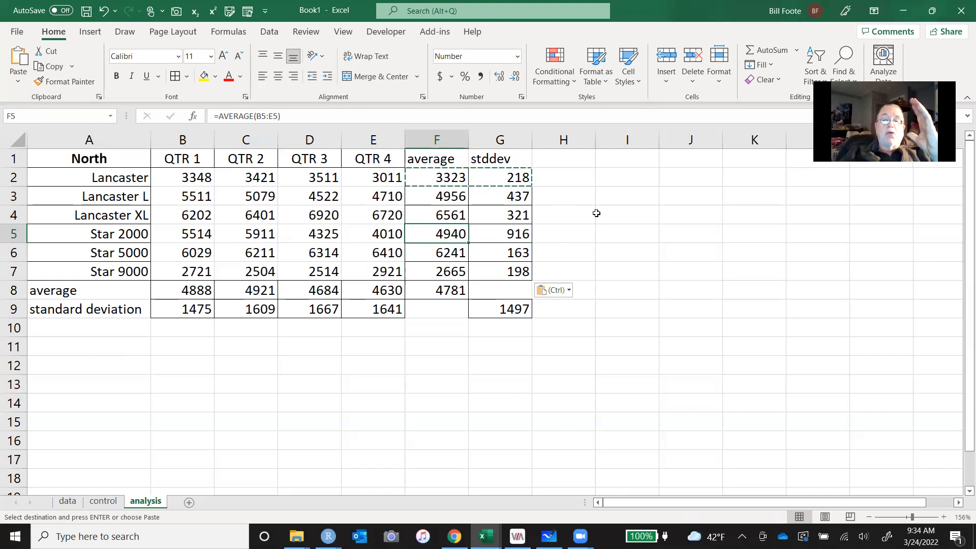
left_click(198, 274)
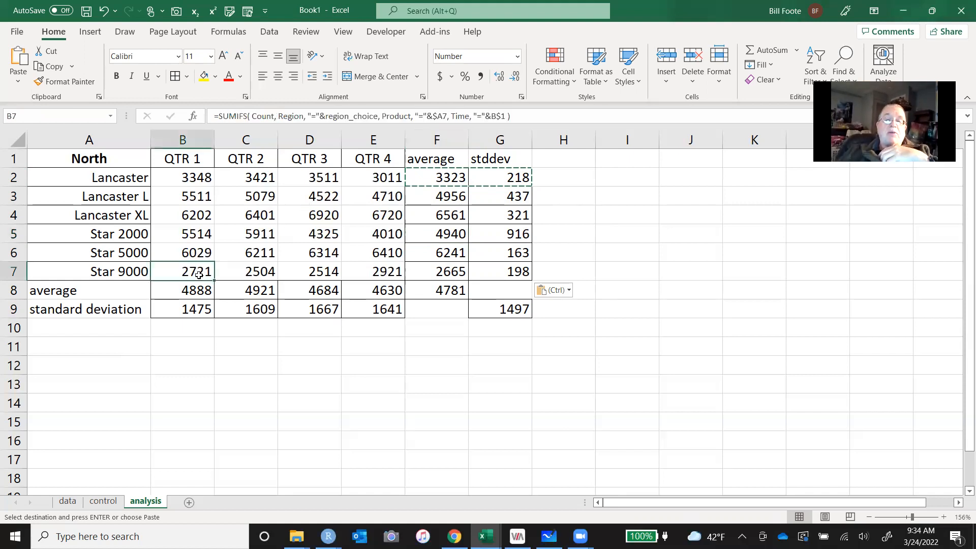
key("Right")
key("Right")
key("Right")
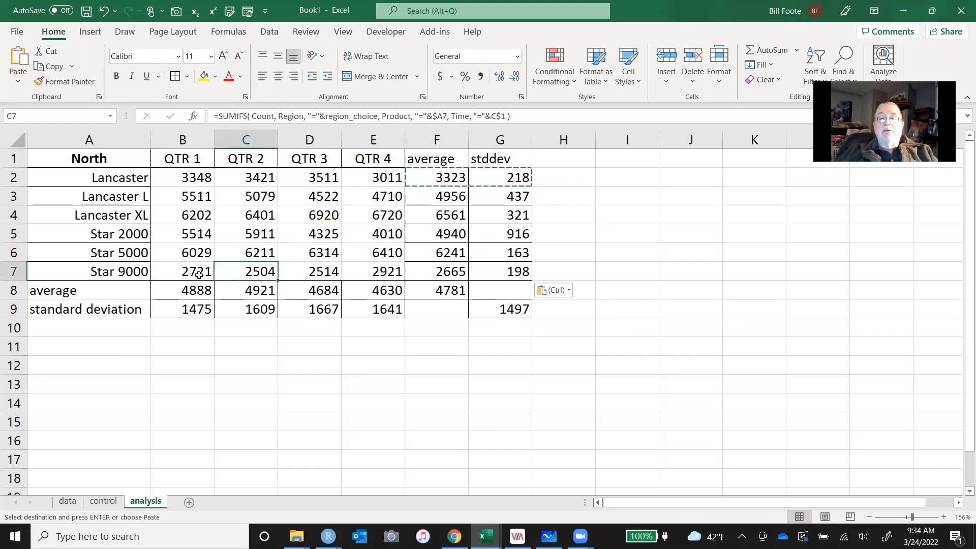
key("Left")
key("Left")
key("Left")
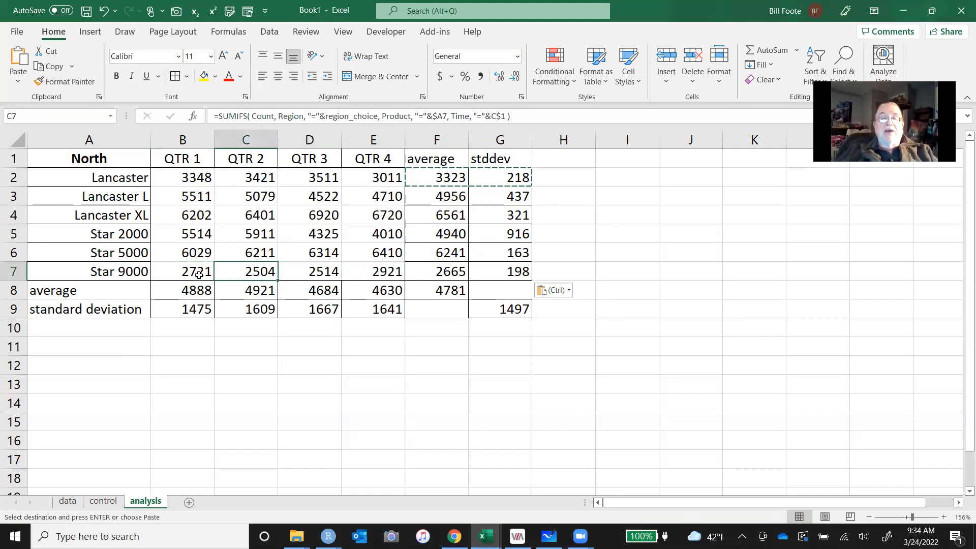
key("Right")
key("Right")
key("Right")
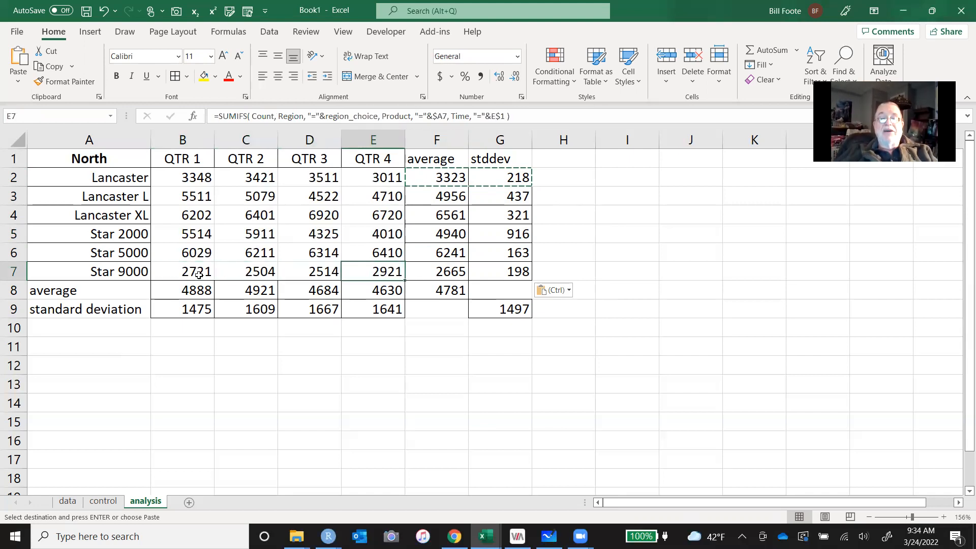
key("Up")
key("Up")
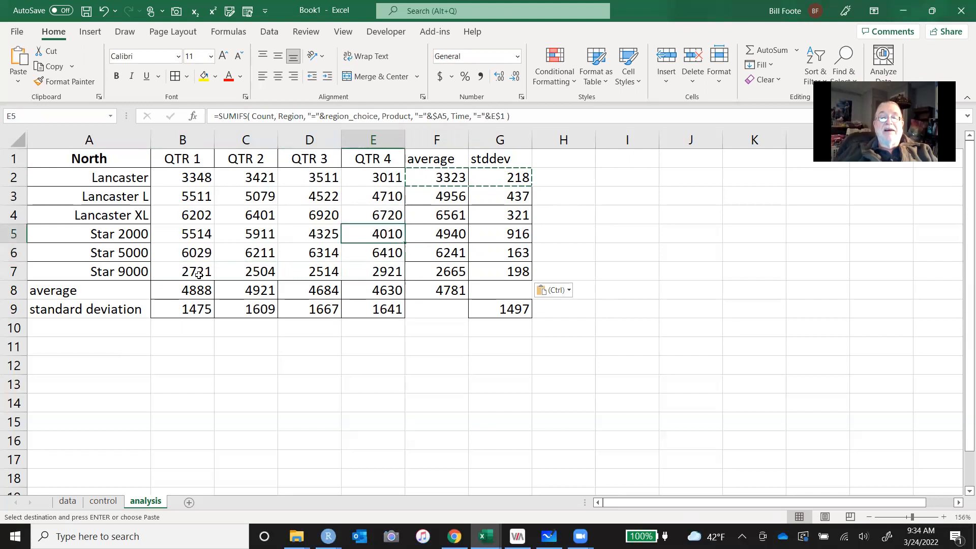
key("Left")
key("Up")
key("Up")
key("Up")
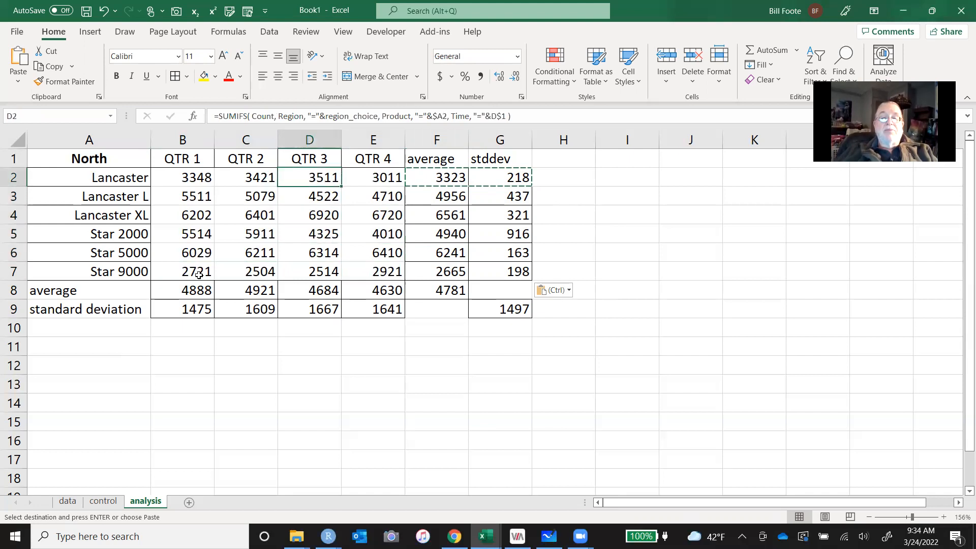
key("shift+Down")
key("shift+Down")
key("shift+Down")
key("shift+Down")
key("shift+Down")
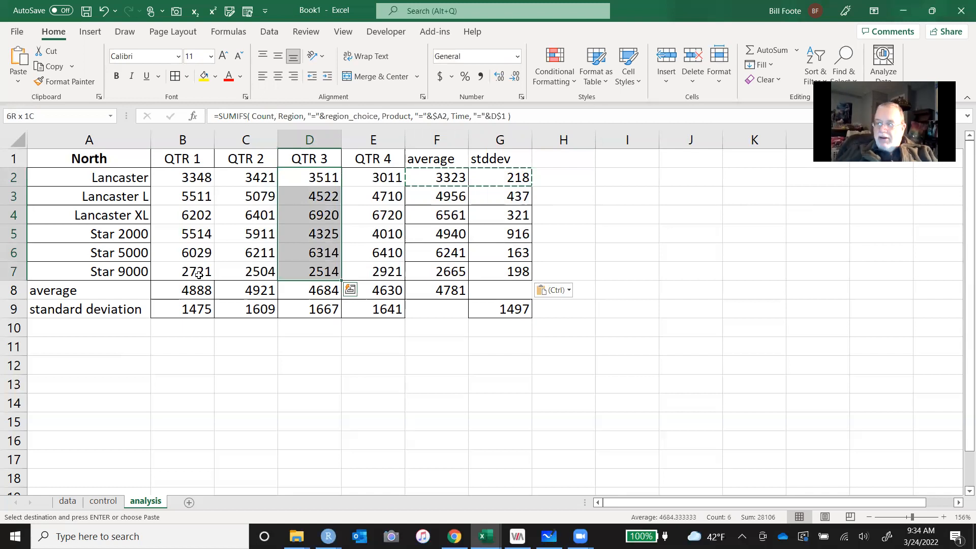
Apply all borders to the average and stddev headings in F1:G1 and to the row labels in A8:A9
key("Up")
key("Right")
key("Right")
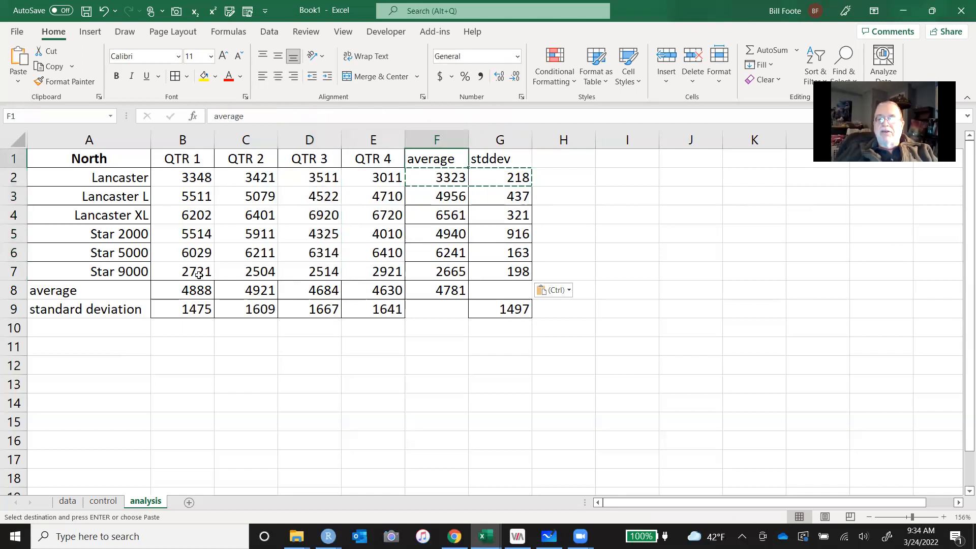
key("shift+Right")
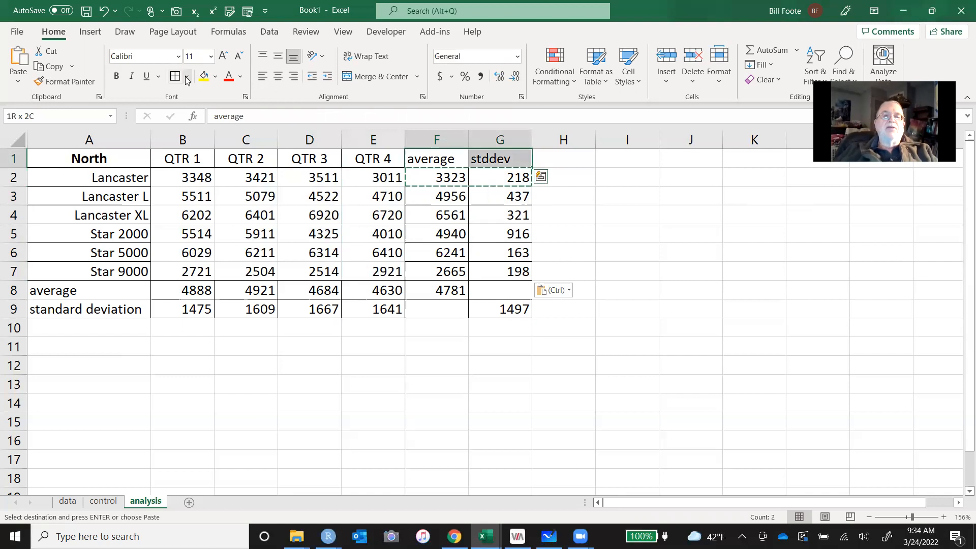
key("Escape")
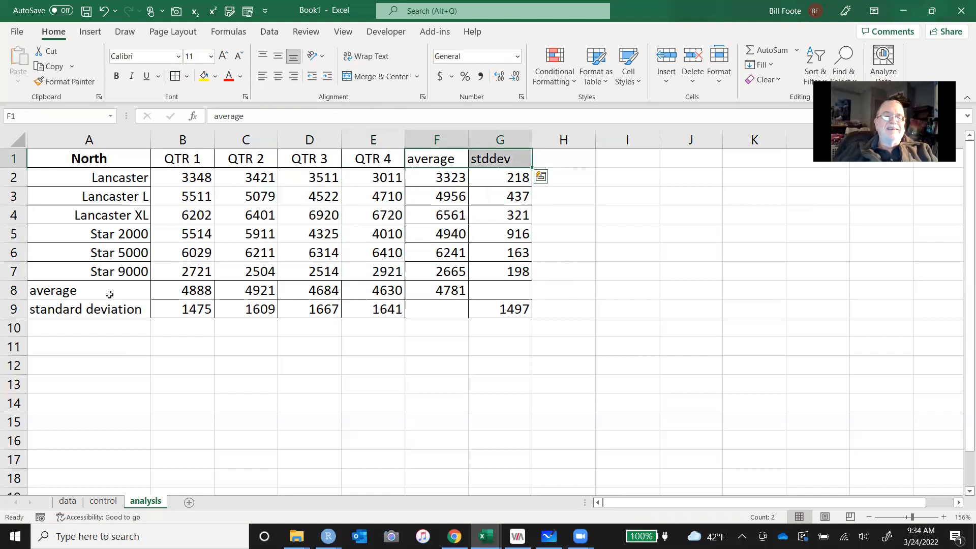
left_click(109, 290)
key("shift+Down")
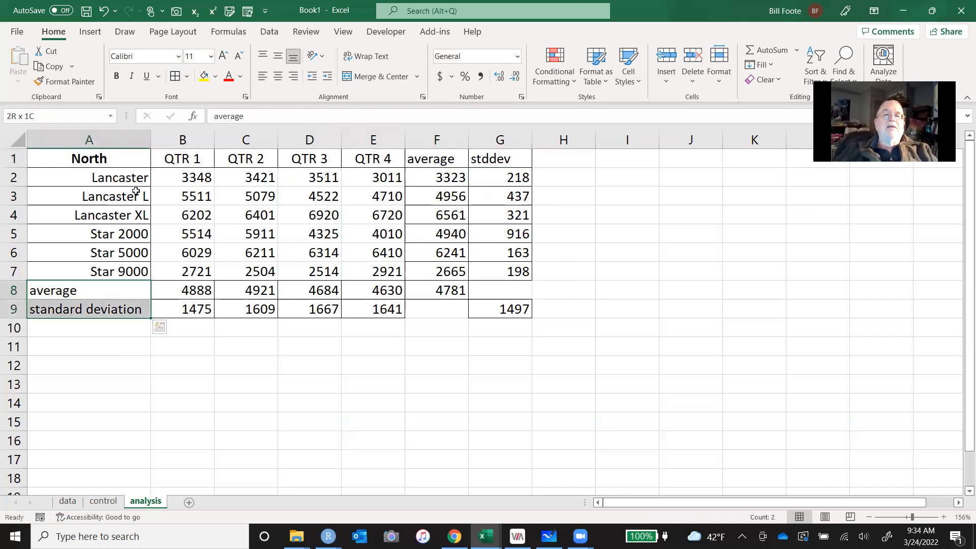
left_click(175, 76)
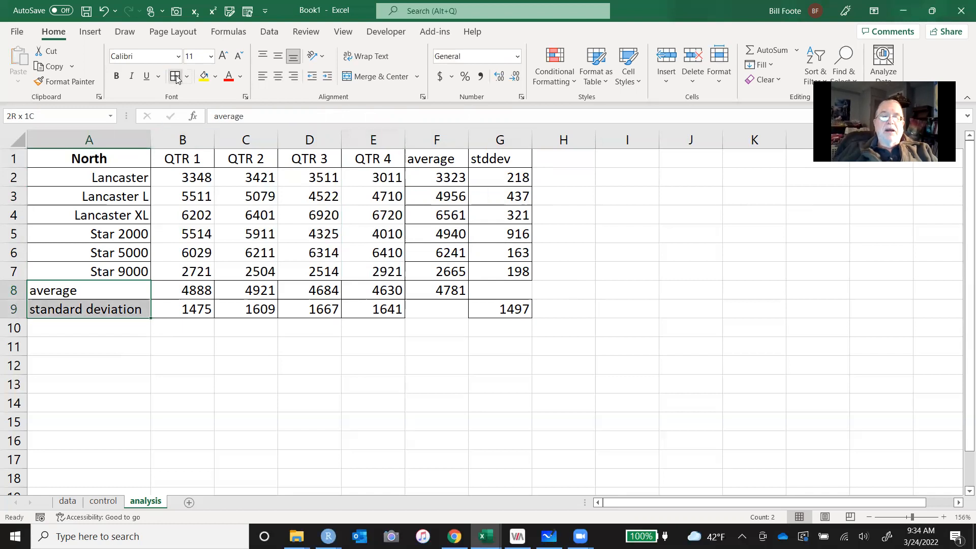
left_click(213, 384)
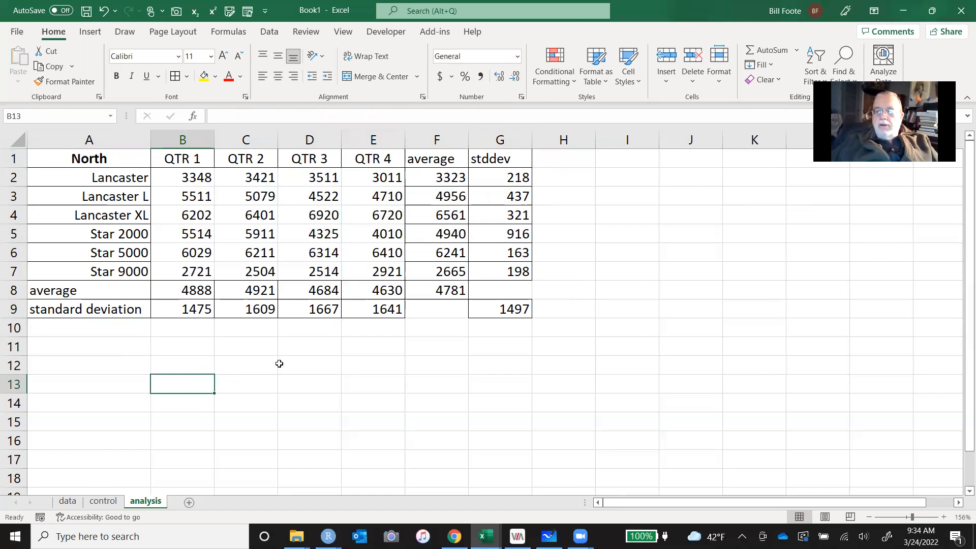
Switch the region choice in A1 to West and then to South to compare the recalculated statistics
left_click(499, 312)
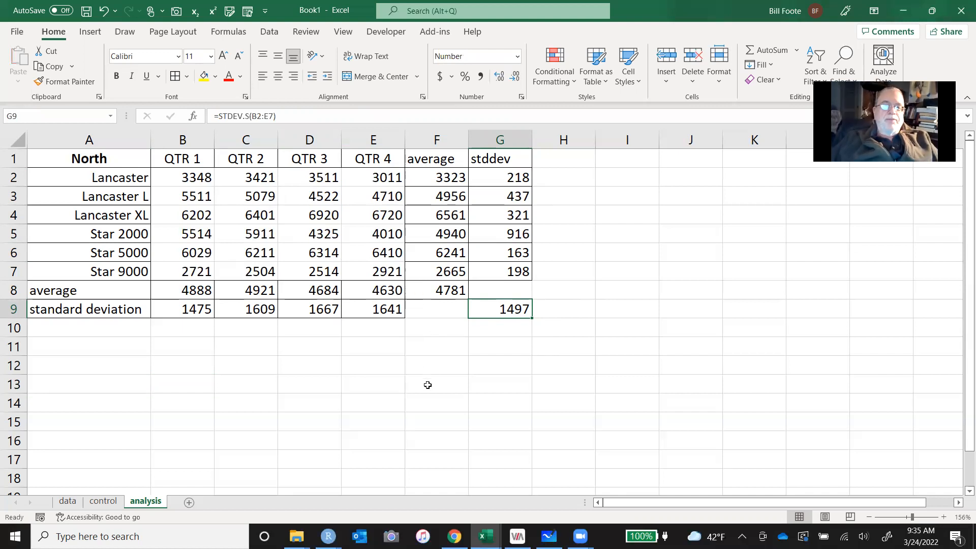
left_click(123, 158)
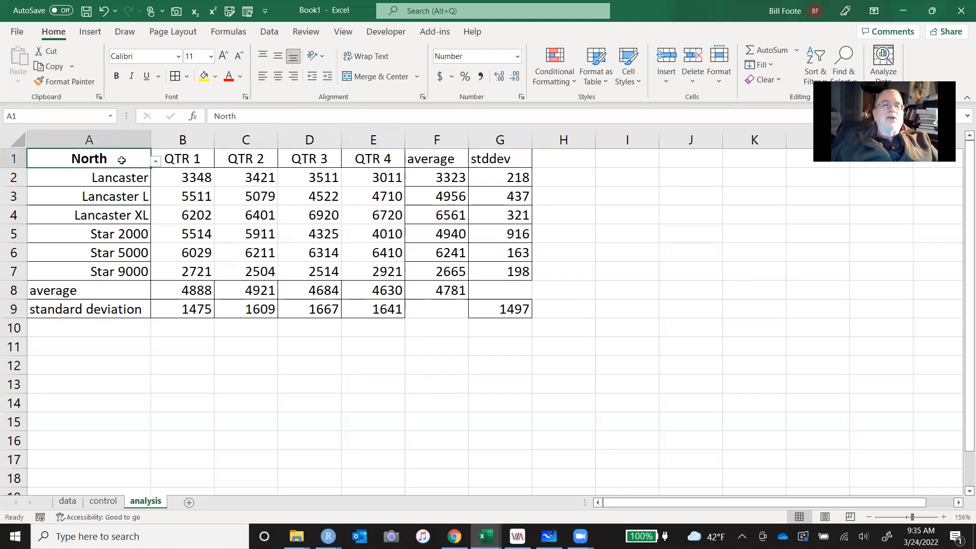
left_click(154, 162)
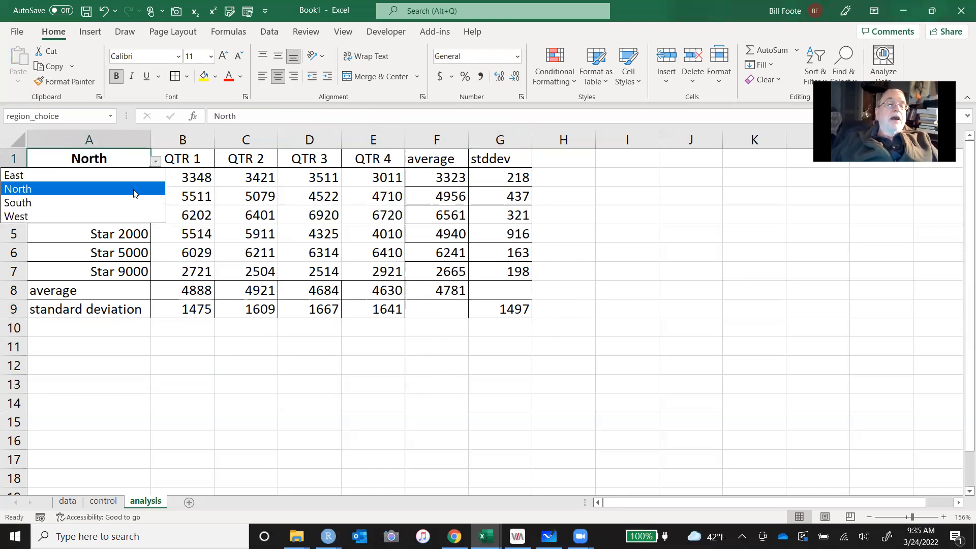
left_click(126, 217)
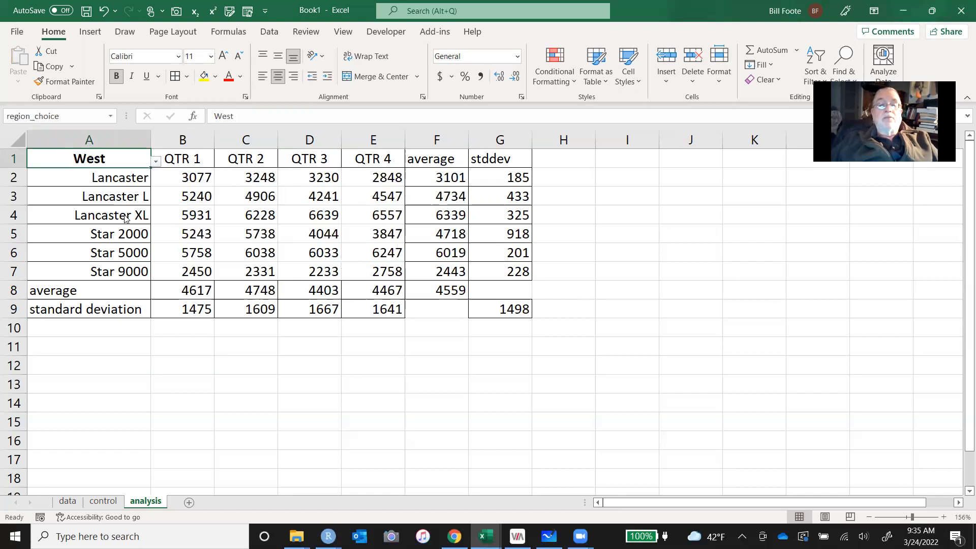
left_click(155, 162)
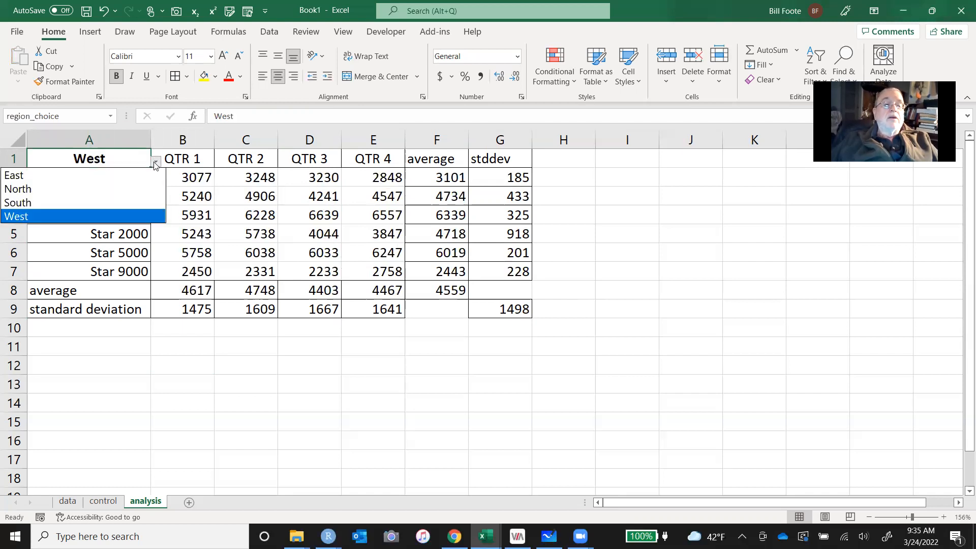
left_click(135, 197)
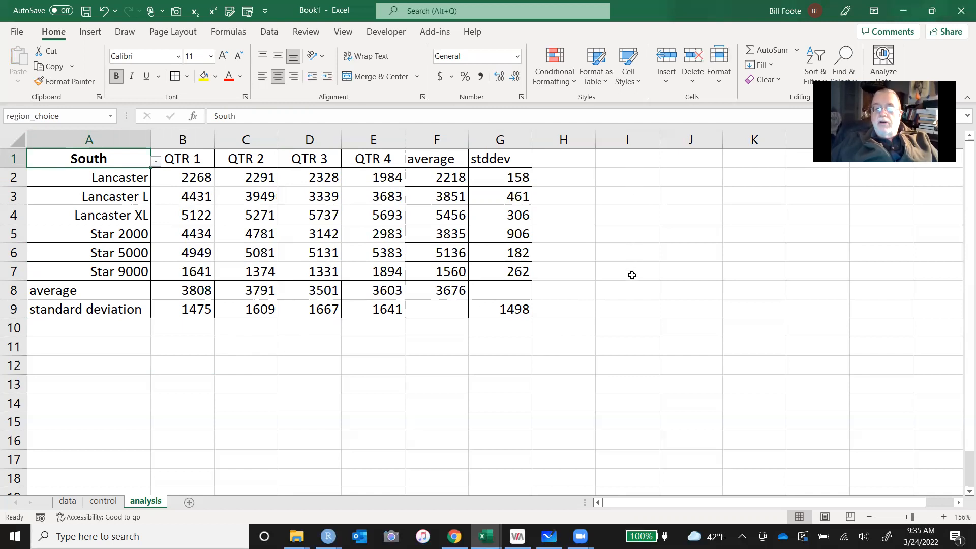
Enter the formula =control!A2 in cell I2 to pull the first region name from the control sheet
left_click(637, 180)
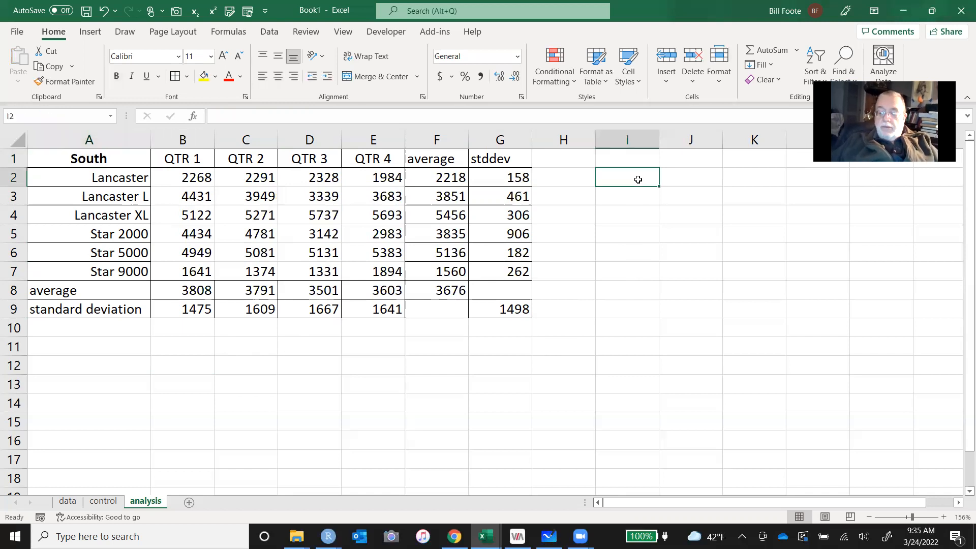
type("=")
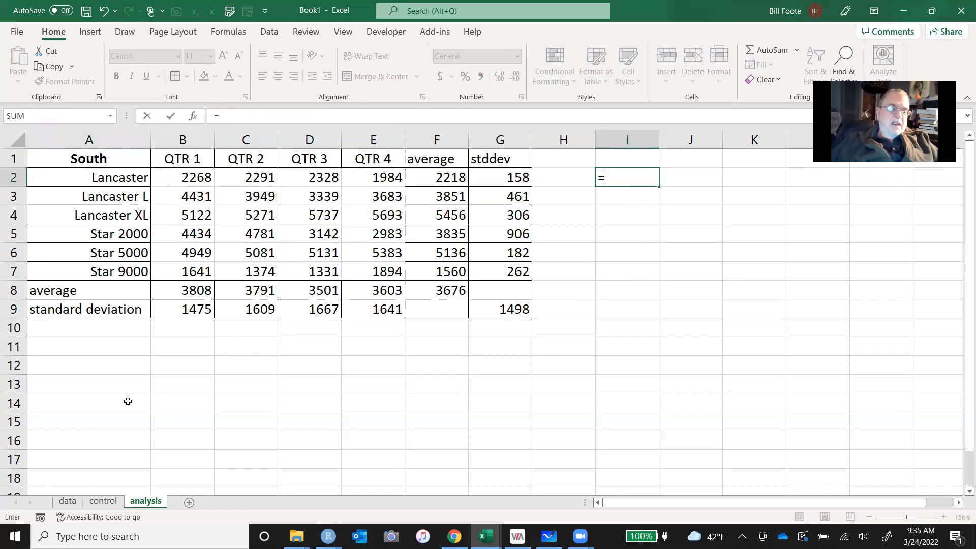
left_click(105, 501)
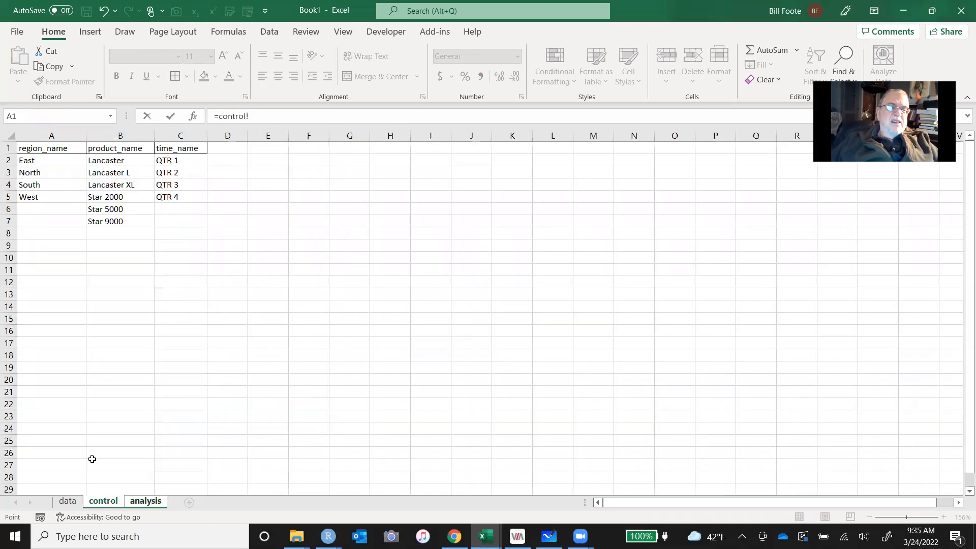
left_click(50, 163)
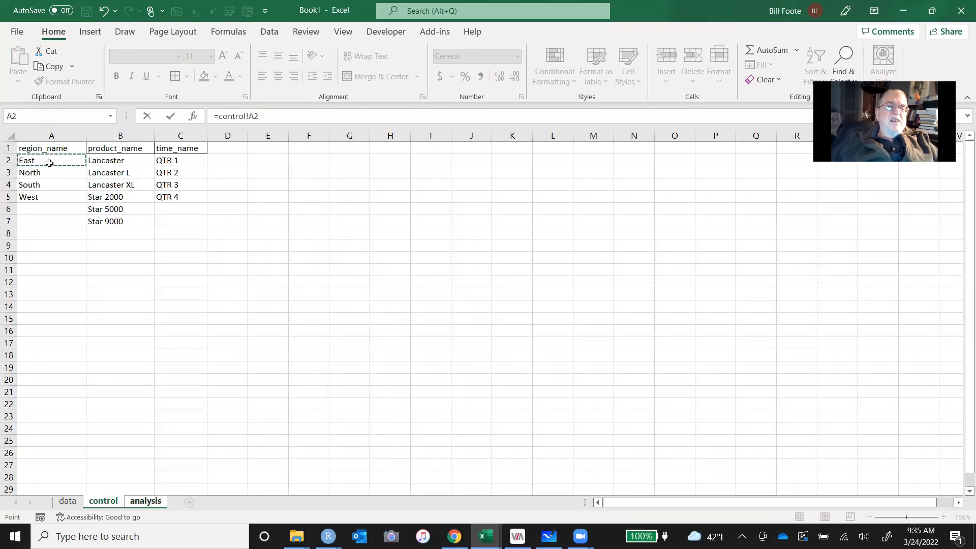
key("Return")
key("Up")
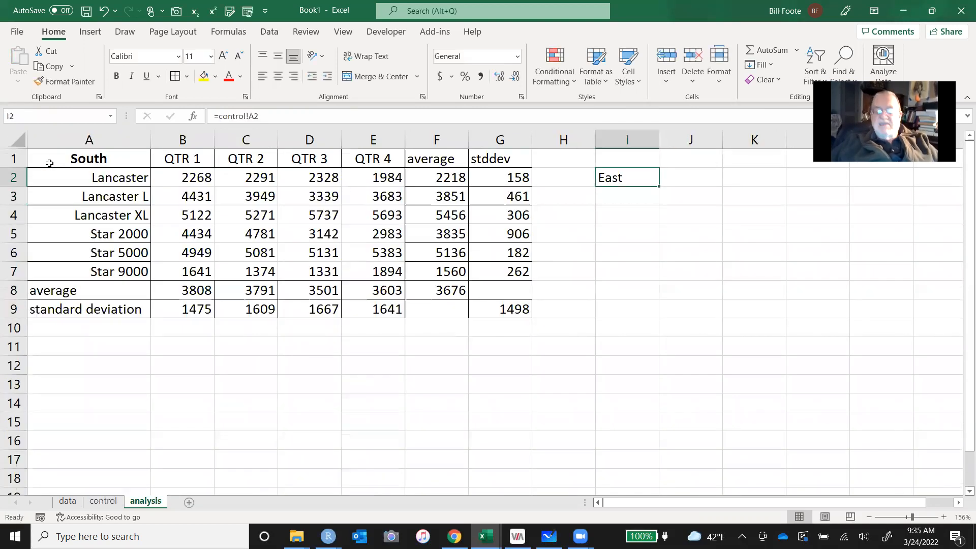
Copy the region name formula from I2 down through I5 to list all four regions
key("ctrl+c")
key("shift+Down")
key("shift+Down")
key("shift+Down")
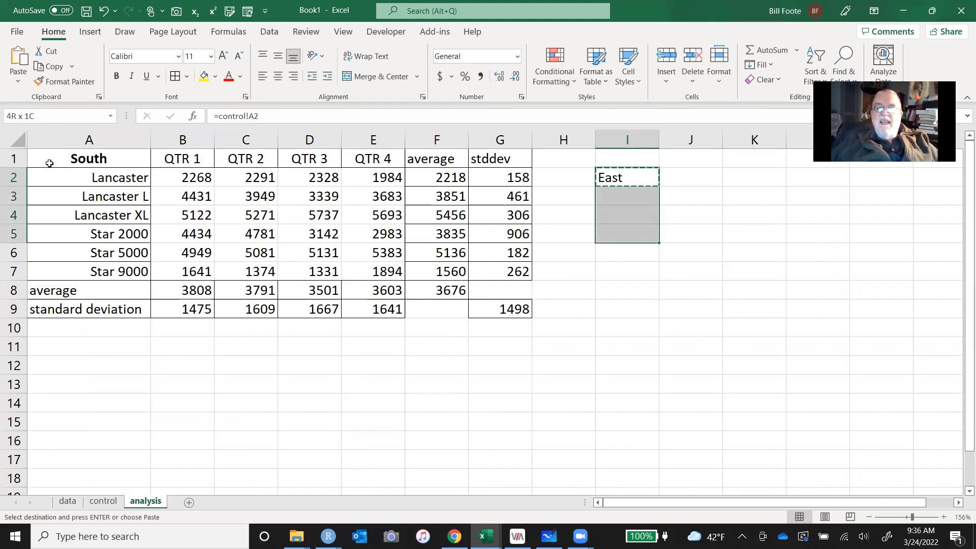
key("ctrl+v")
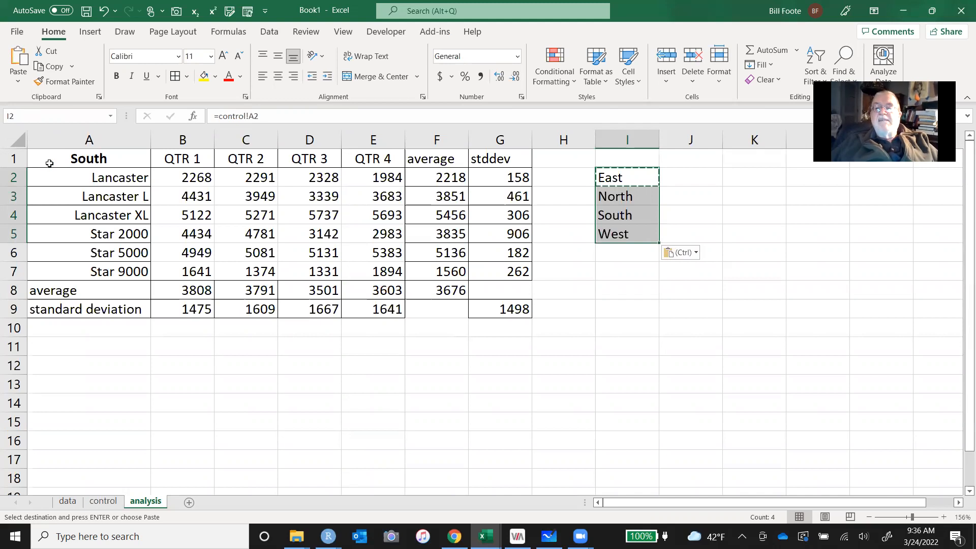
Enter the formula =AVERAGEIF( Region, "="&I2, Count) in J2 to average the counts for the first region
key("Right")
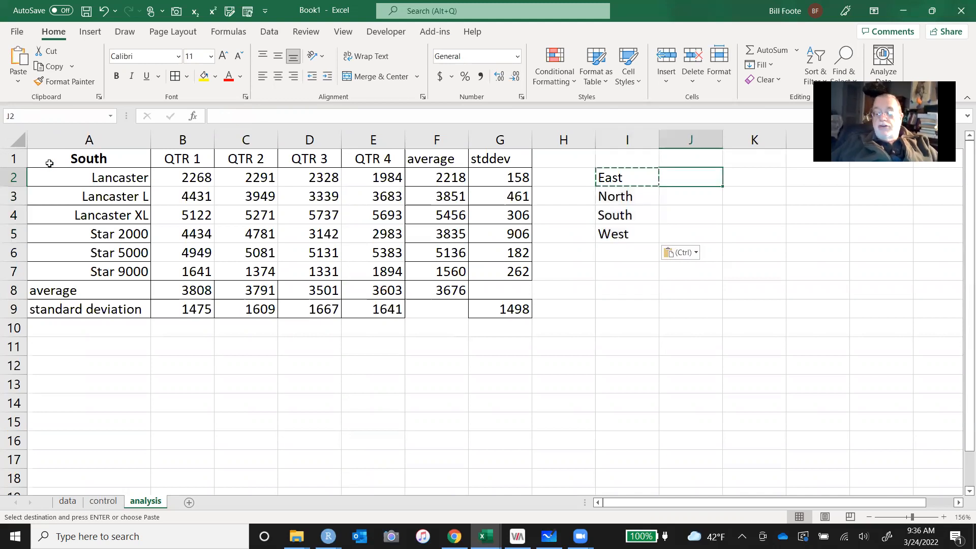
type("=")
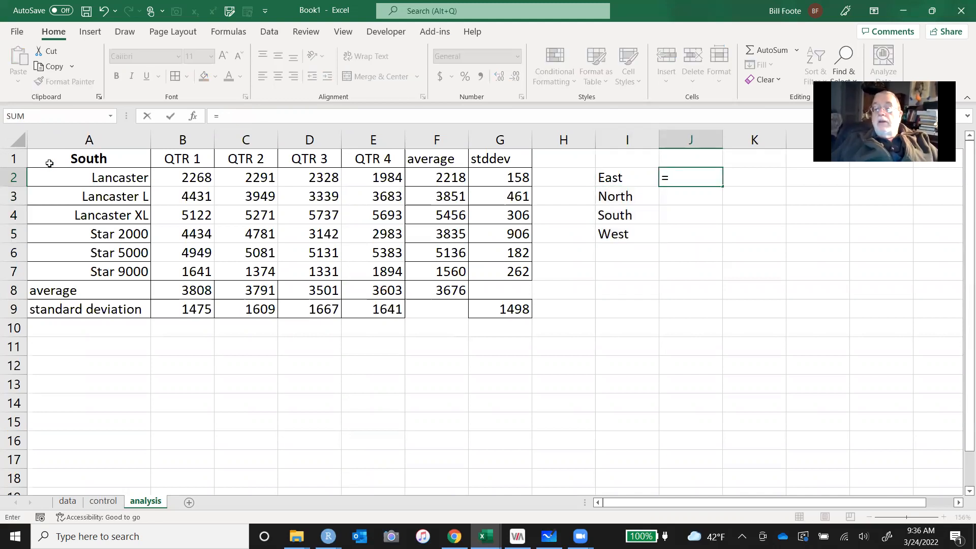
type("average")
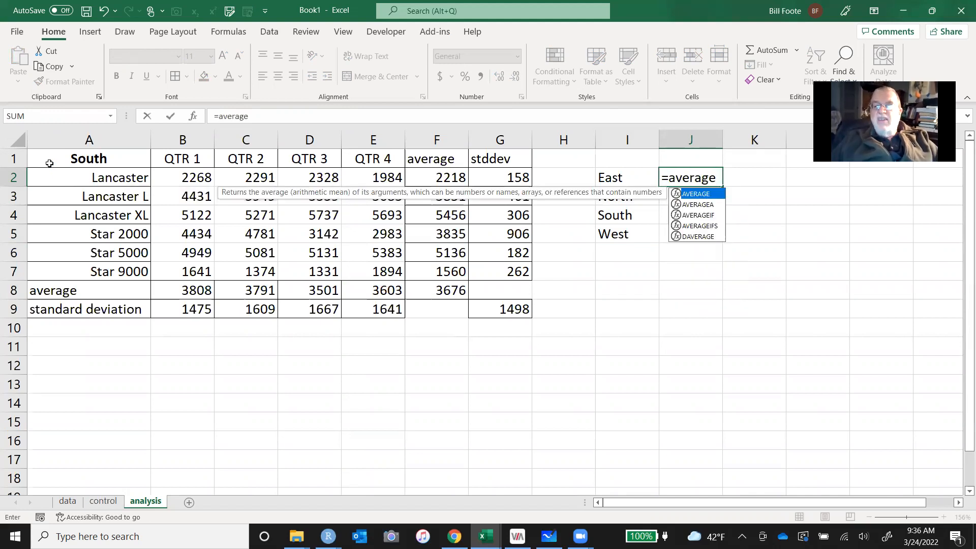
type("9f")
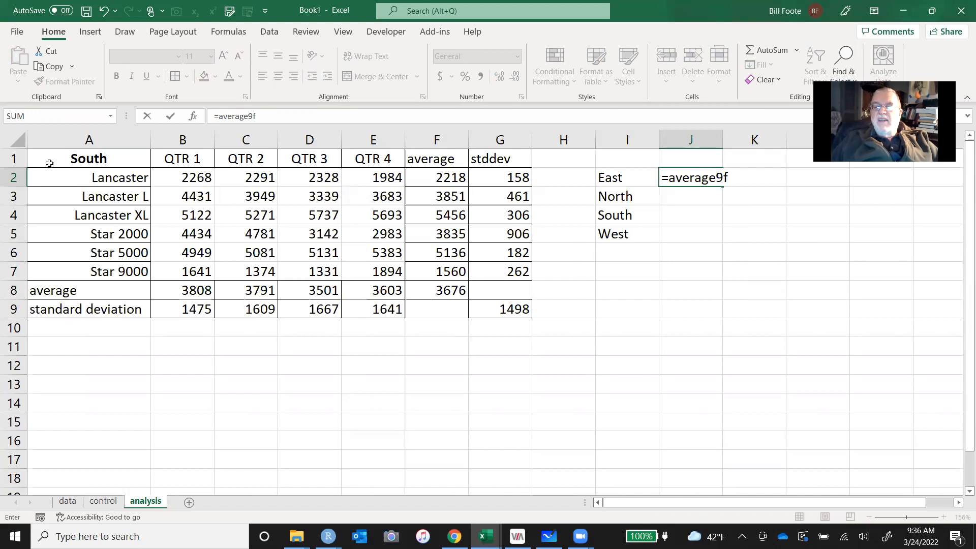
key("BackSpace")
key("BackSpace")
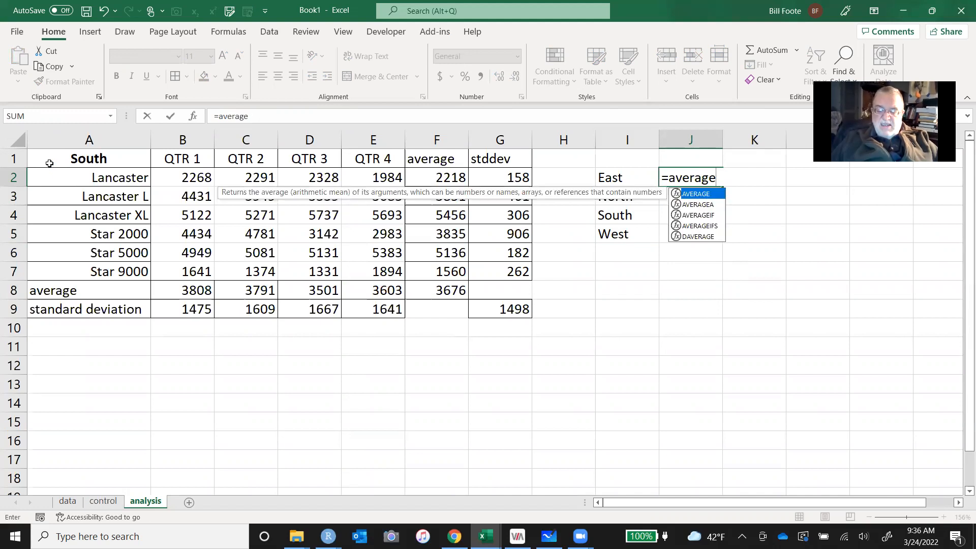
type("if")
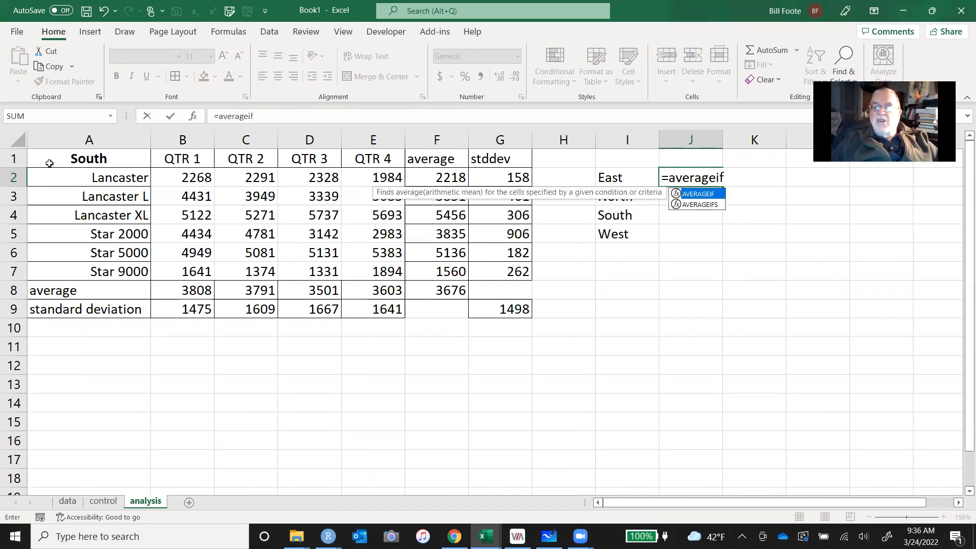
type("(")
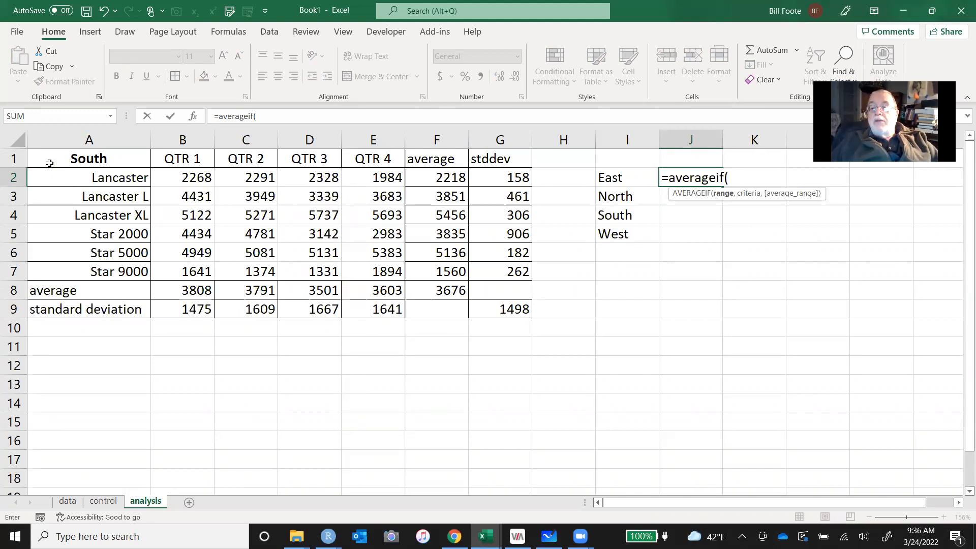
type("Region")
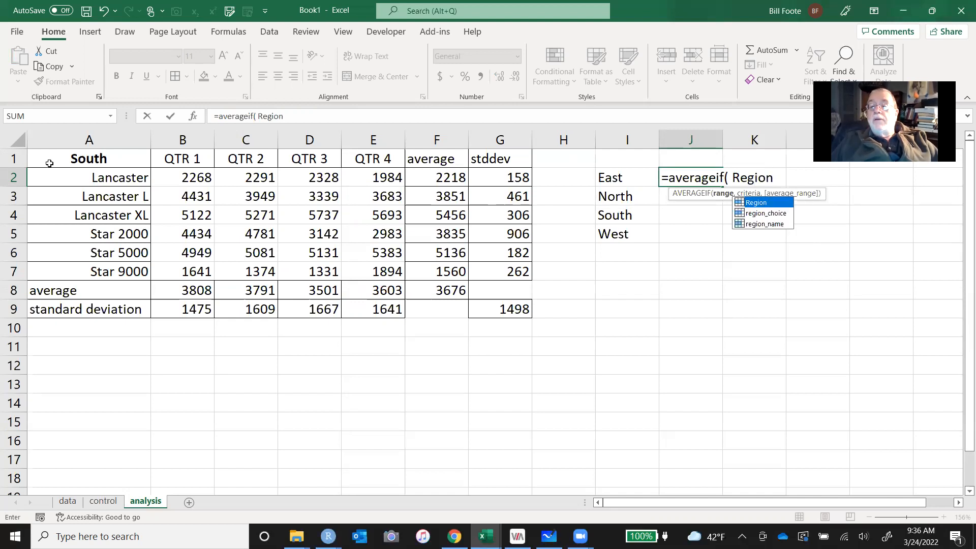
type(", \"=\"")
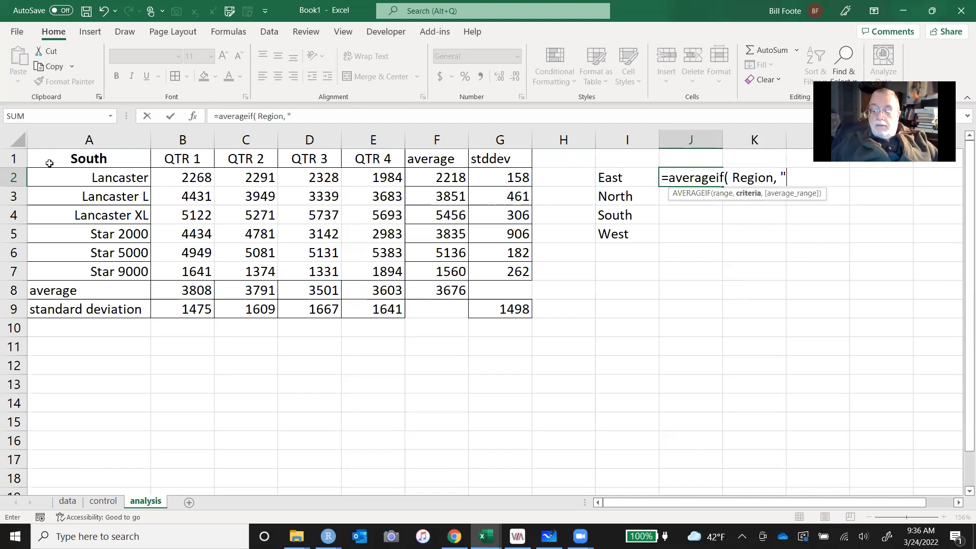
type("&")
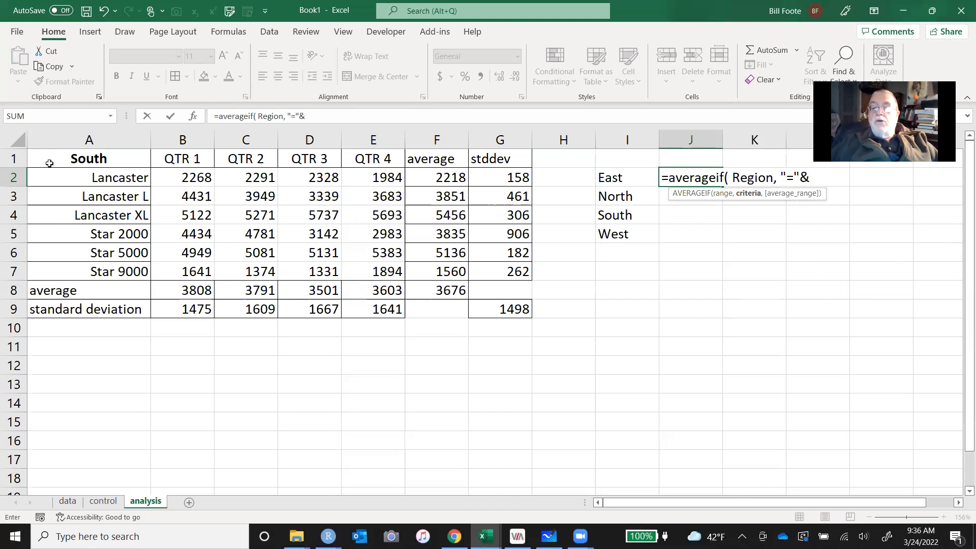
key("Left")
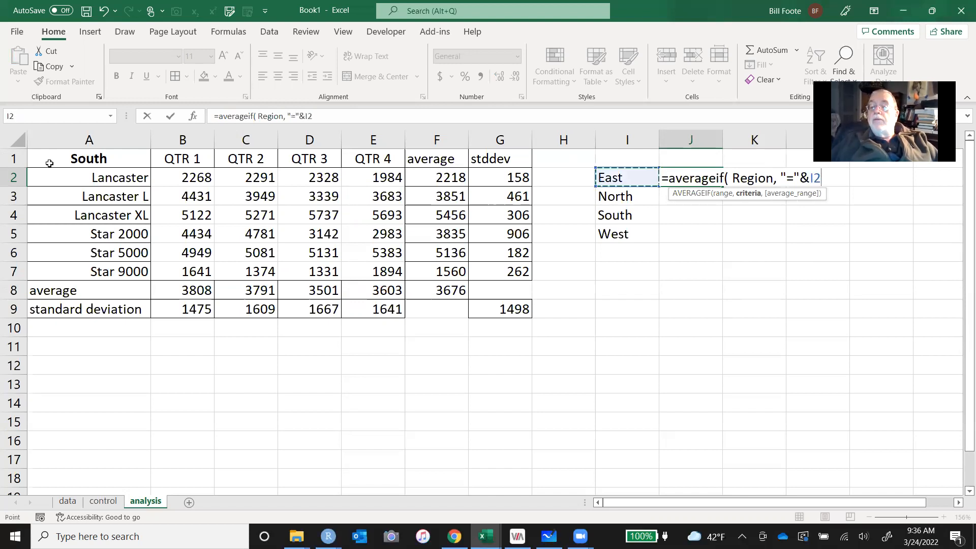
type(", Count)")
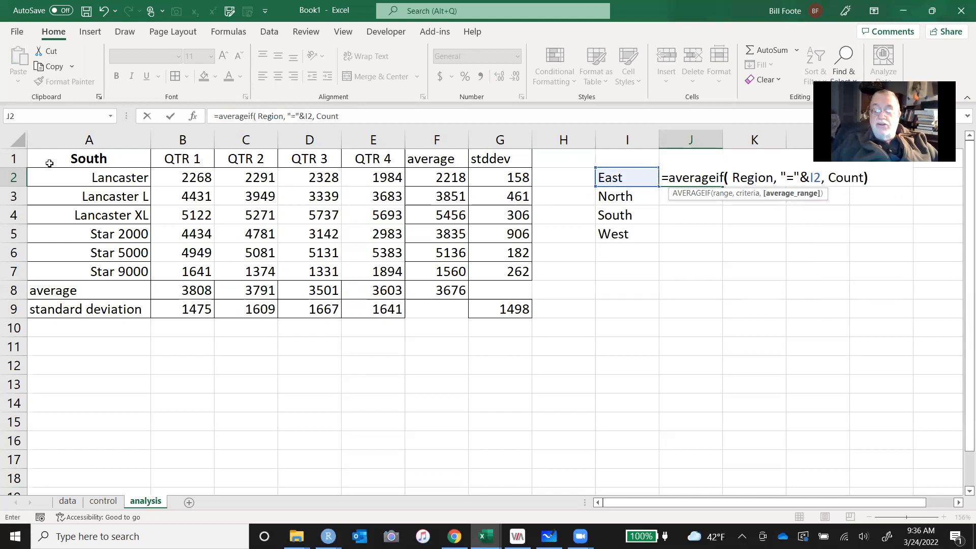
key("Return")
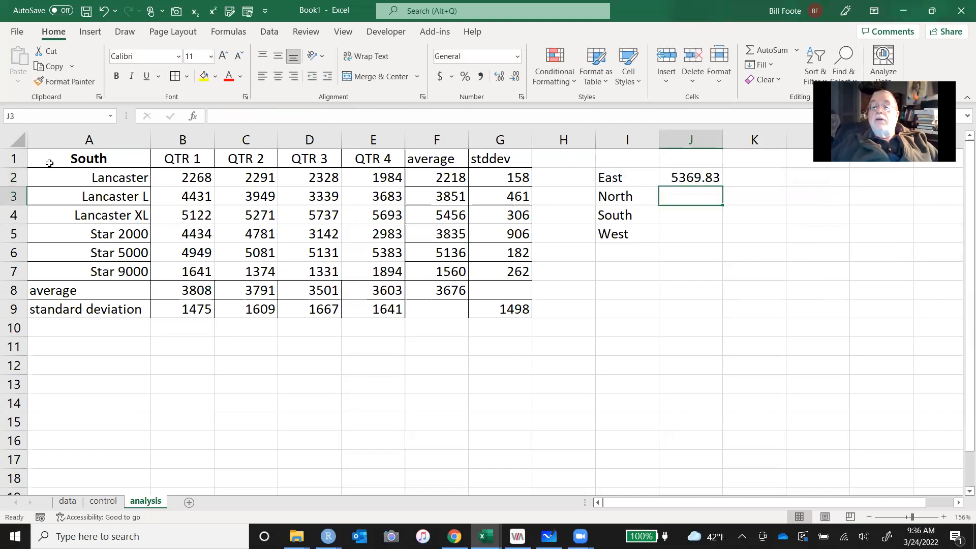
Copy the region average formula from J2 down through J5 for all four regions
key("Down")
key("Up")
key("Up")
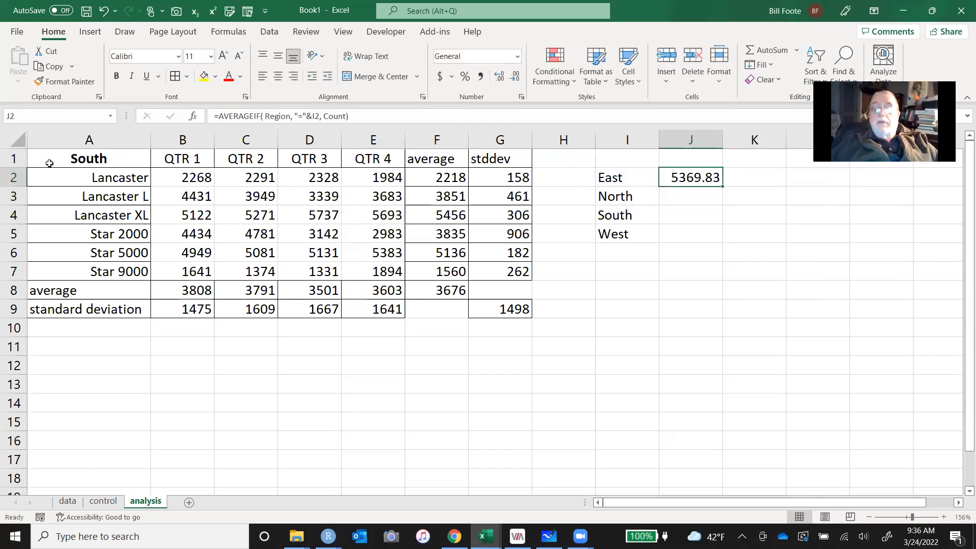
key("ctrl+c")
key("shift+Down")
key("shift+Down")
key("shift+Down")
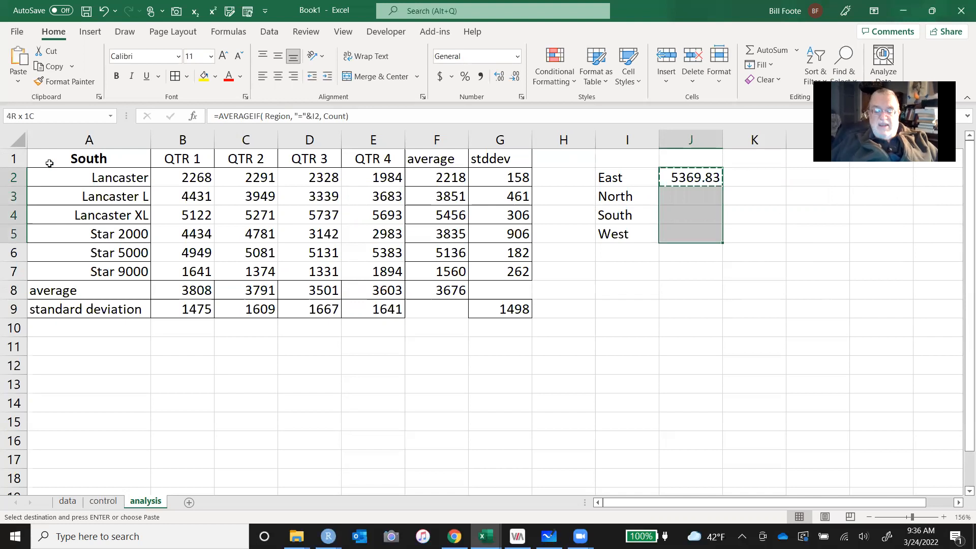
key("ctrl+v")
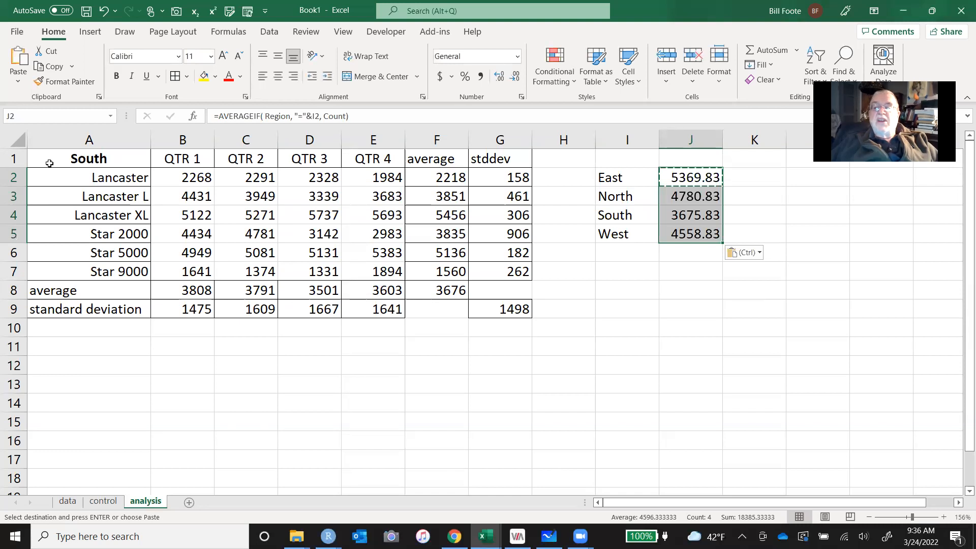
Compare the South average in J4 with the overall average in F8 of the quarterly table
key("Down")
key("Down")
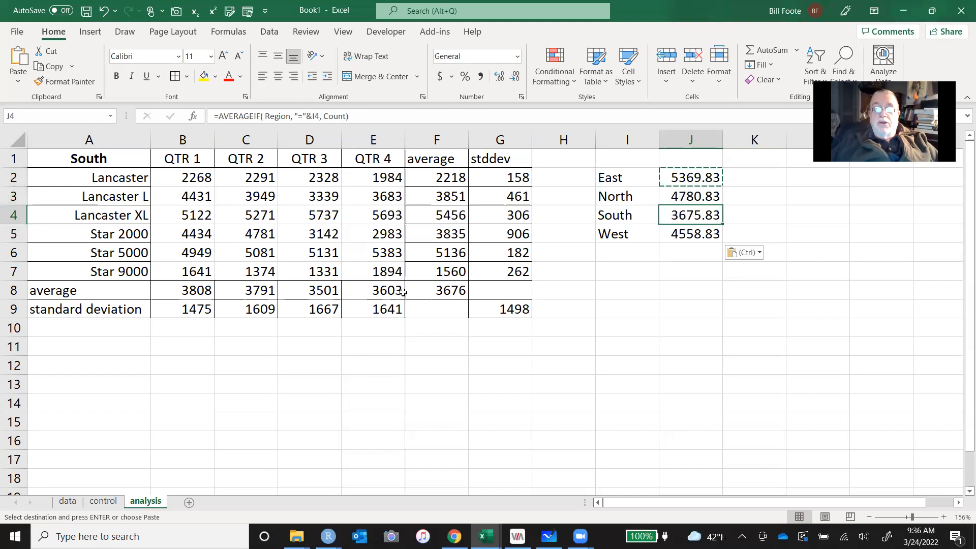
left_click(424, 292)
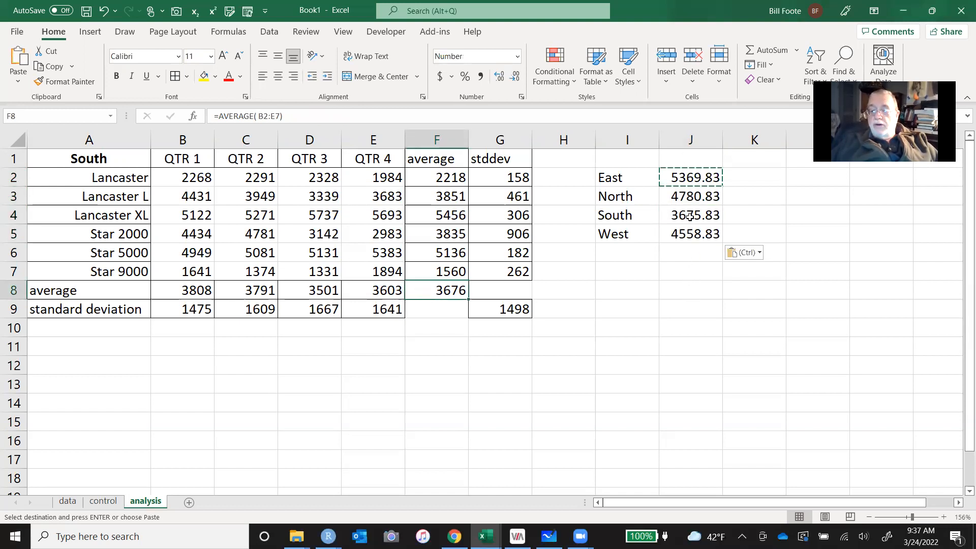
Enter the formula =control!B2 in I7 to pull the first product name from the control sheet
left_click(634, 272)
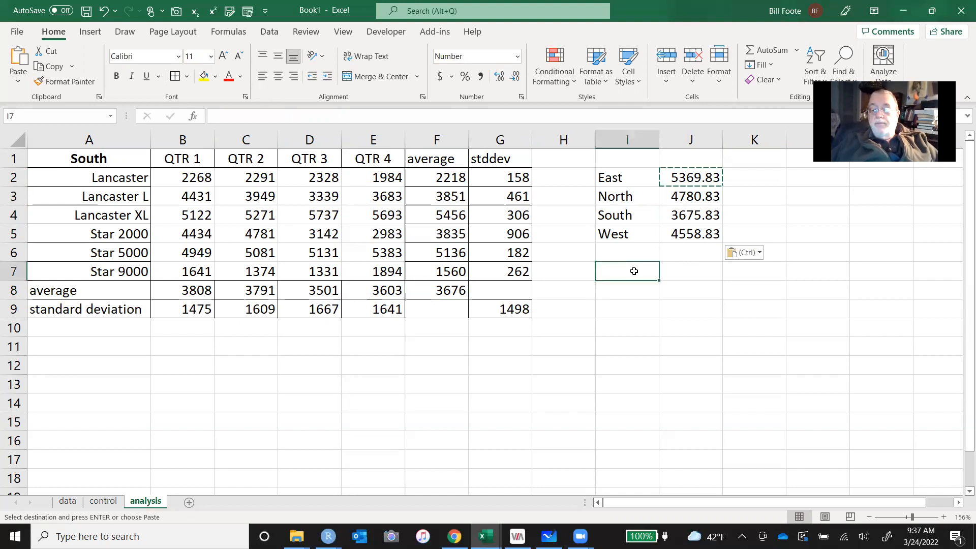
type("=")
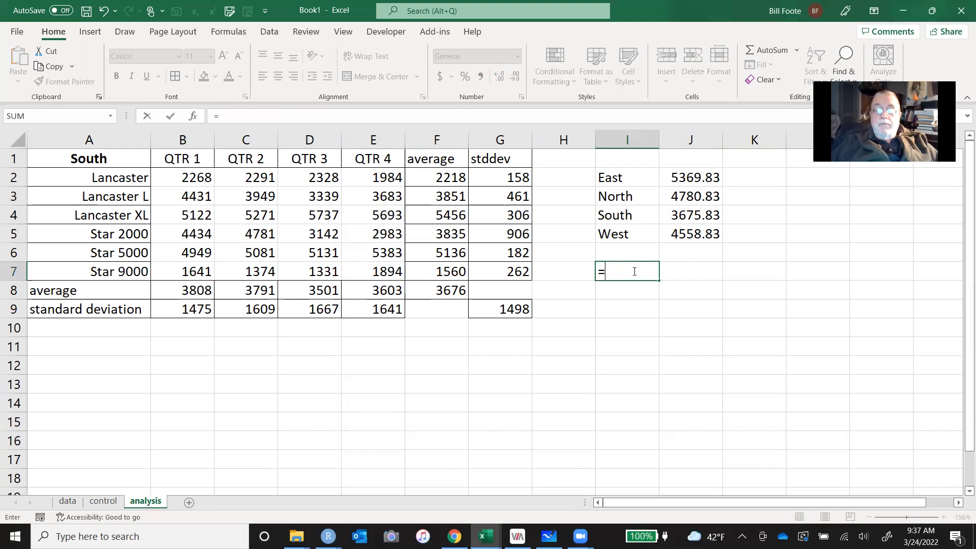
left_click(101, 502)
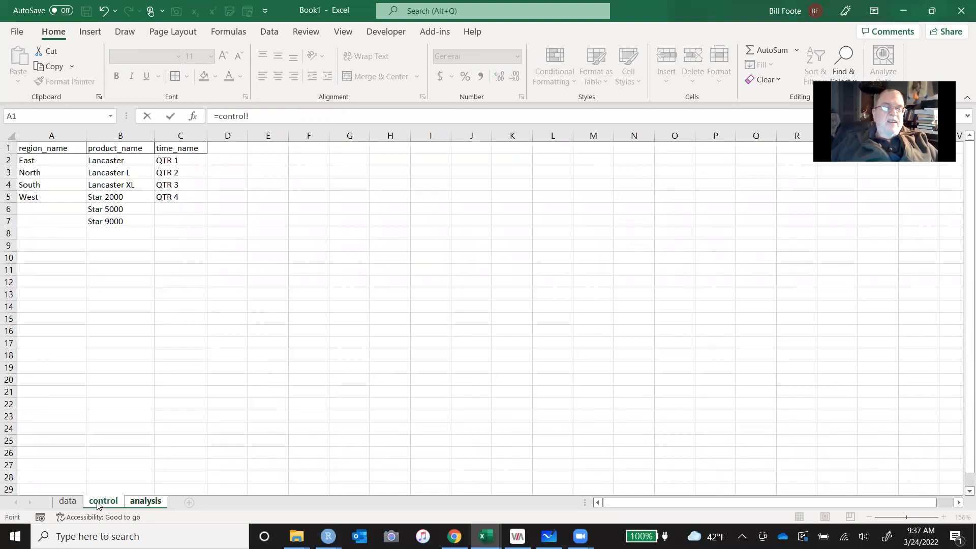
left_click(113, 160)
key("Return")
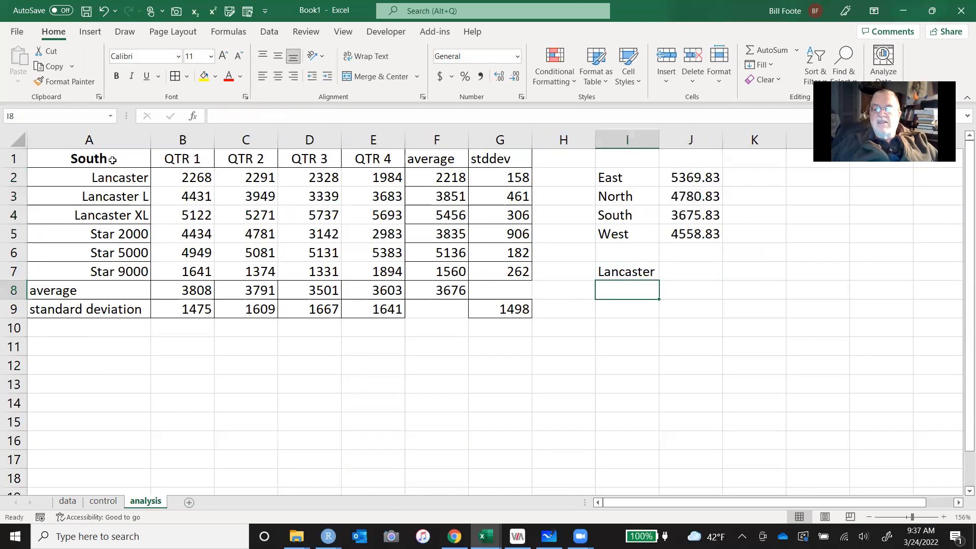
Copy the product name formula from I7 down through I10 and widen column I to fit the names
key("Up")
key("ctrl+c")
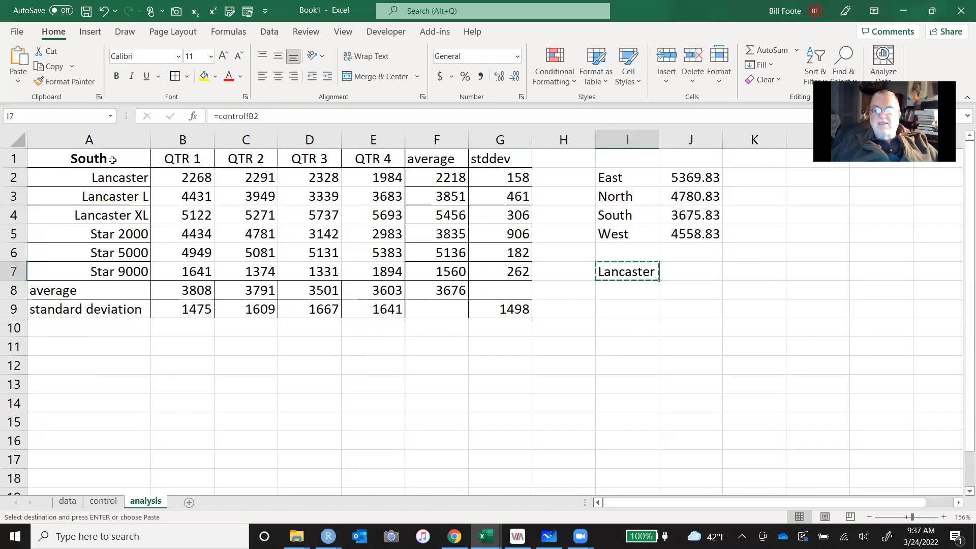
left_click(112, 160, "shift")
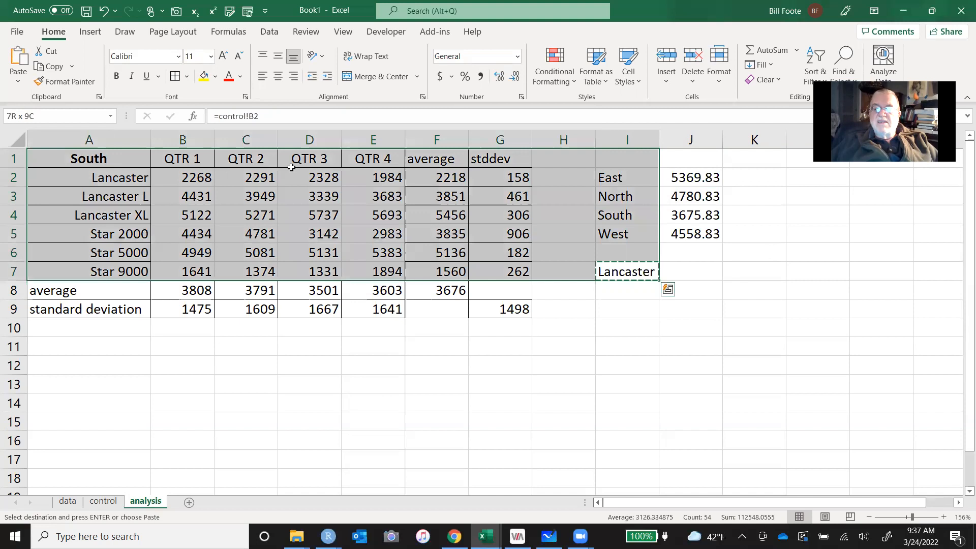
left_click(602, 272)
key("shift+Down")
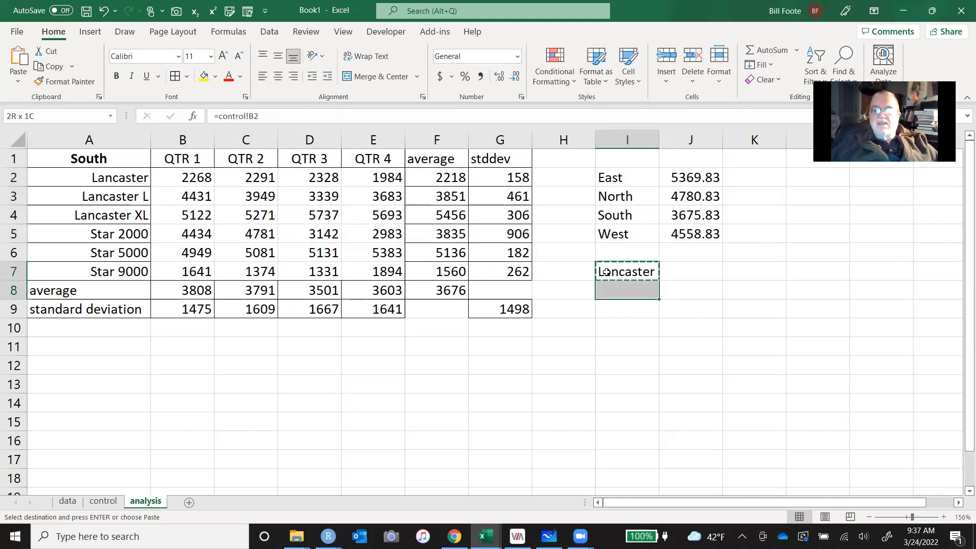
key("shift+Down")
key("shift+Down")
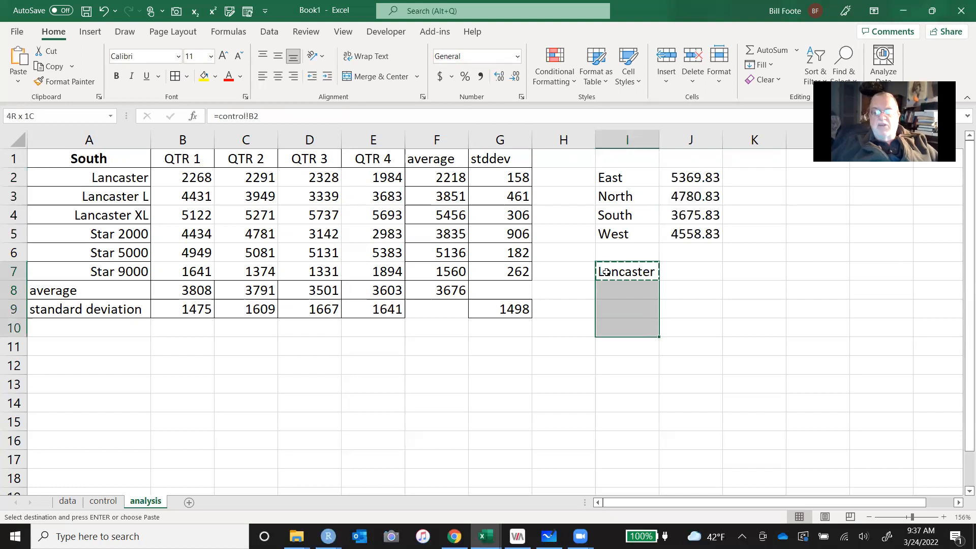
key("ctrl+v")
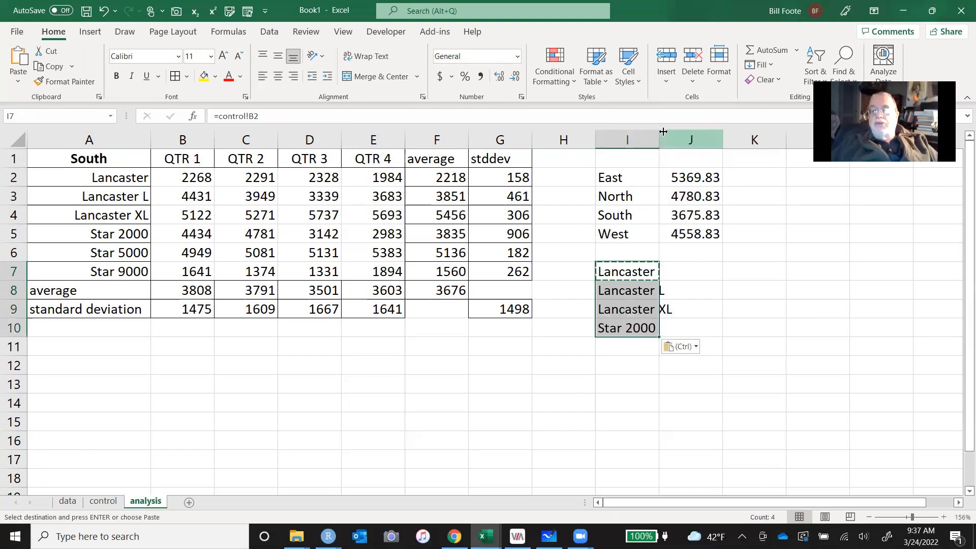
left_click_drag(660, 135, 679, 134)
Copy the AVERAGEIF formula from J5 into J7 beside the first product name
left_click(715, 270)
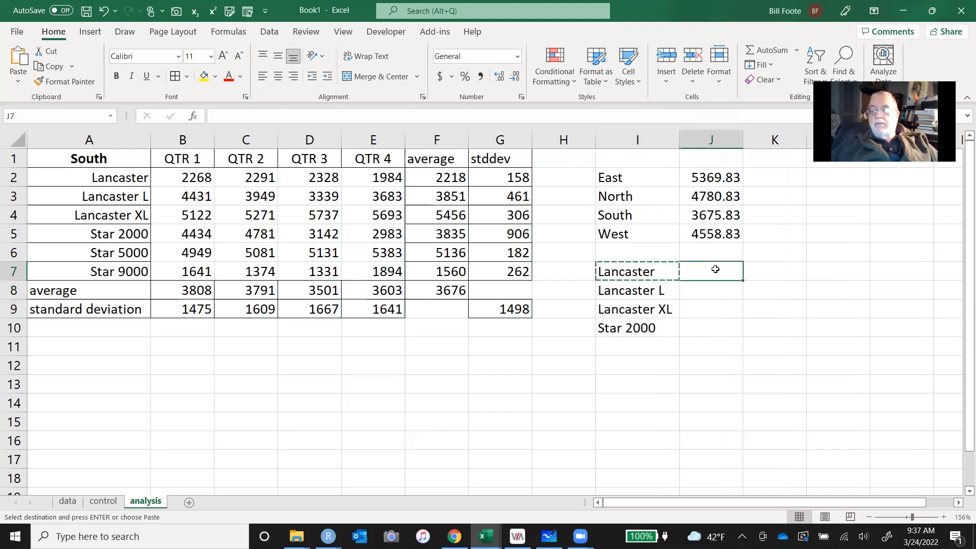
left_click(715, 235)
key("ctrl+c")
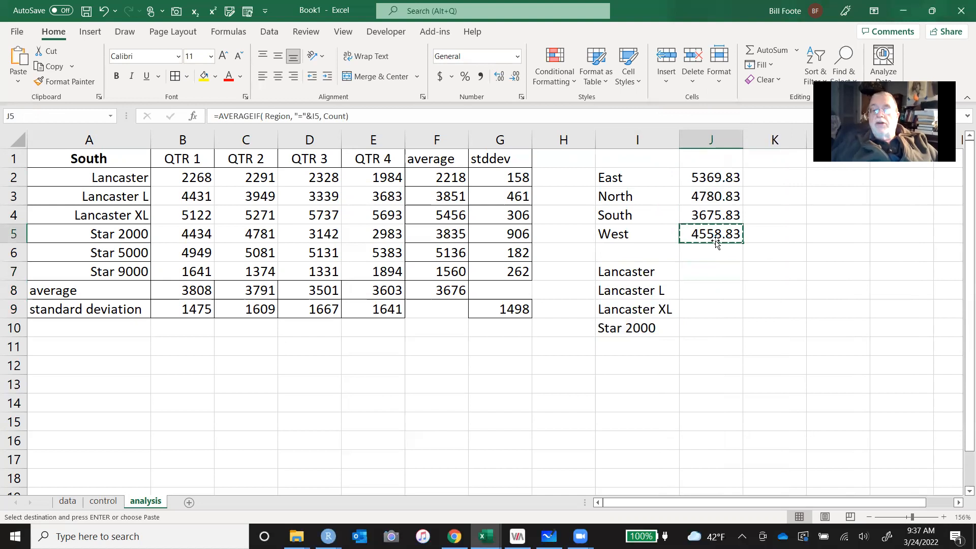
key("Down")
key("Down")
key("ctrl+v")
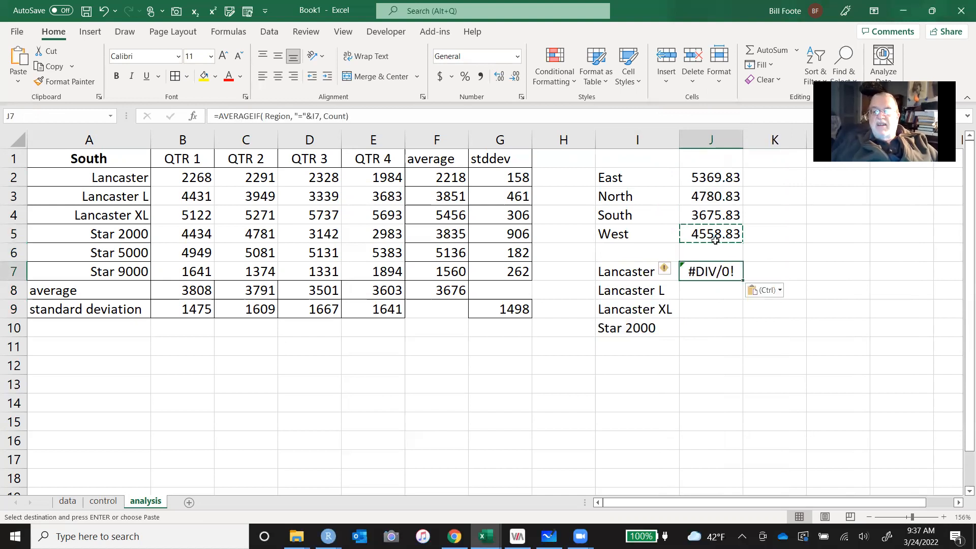
Change the criteria range in the J7 AVERAGEIF formula to Product
left_click(290, 118)
key("BackSpace")
key("BackSpace")
key("BackSpace")
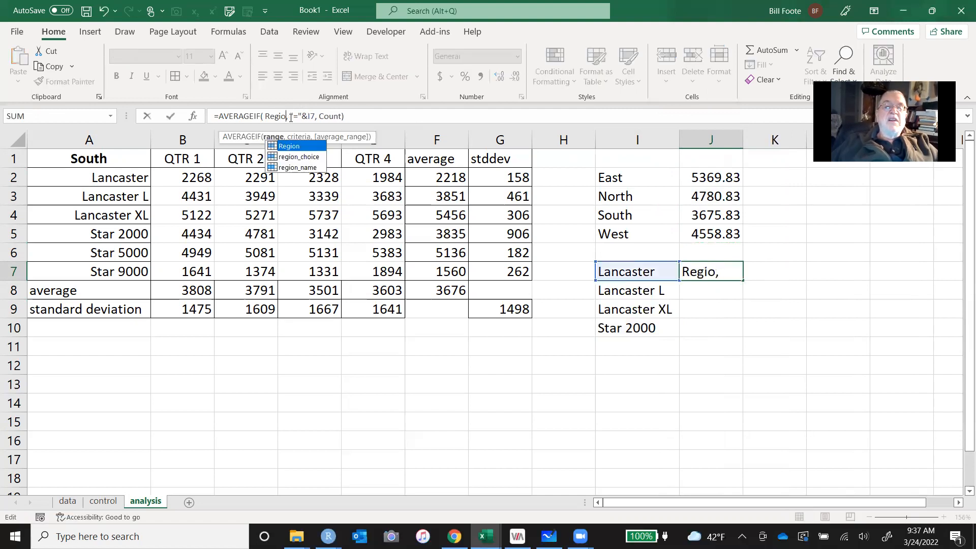
key("BackSpace")
key("BackSpace")
key("BackSpace")
type("Product")
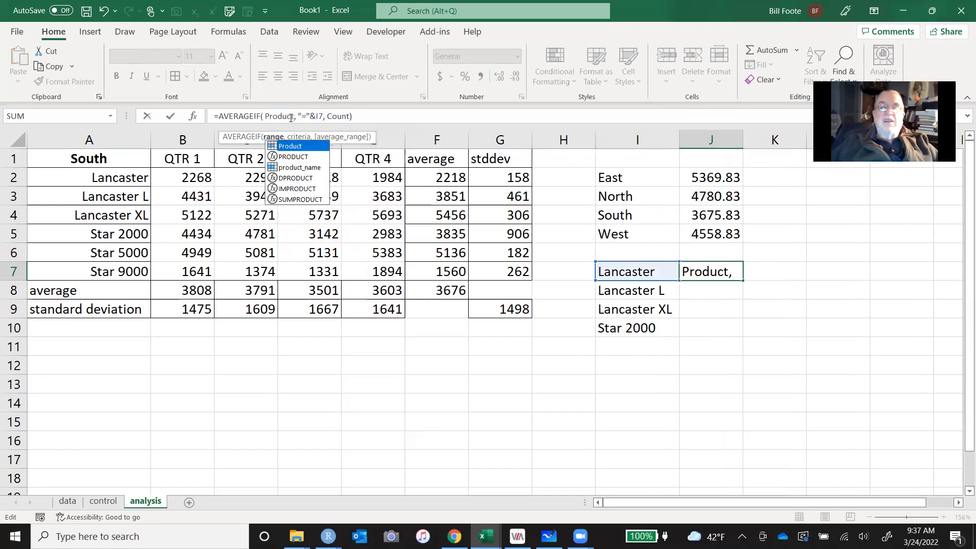
key("Return")
Copy the product average formula from J7 down through J10
key("Up")
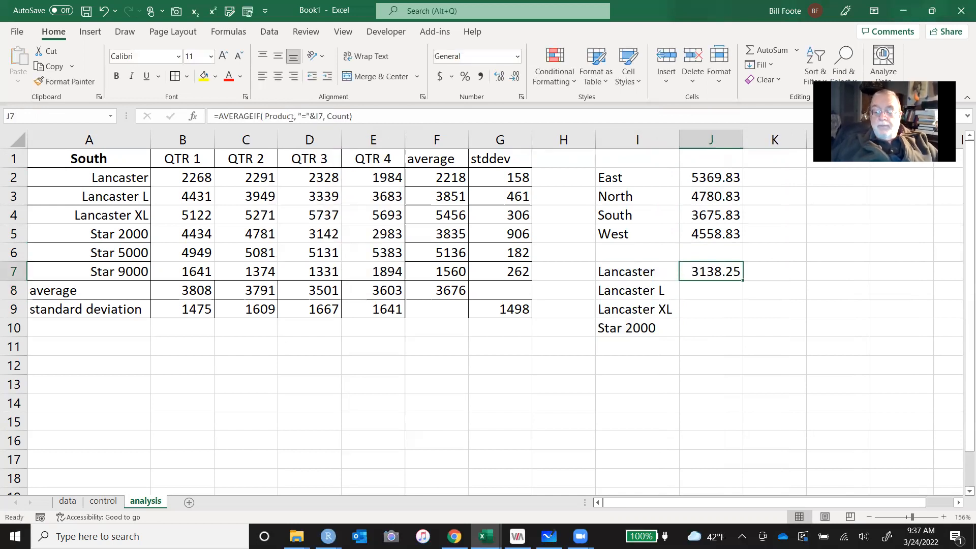
key("ctrl+c")
key("shift+Down")
key("shift+Down")
key("shift+Down")
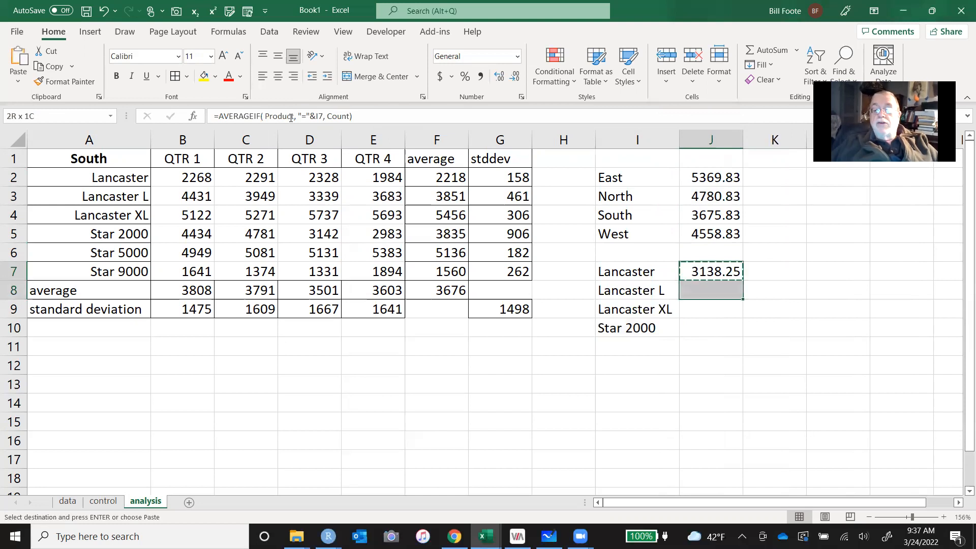
key("ctrl+v")
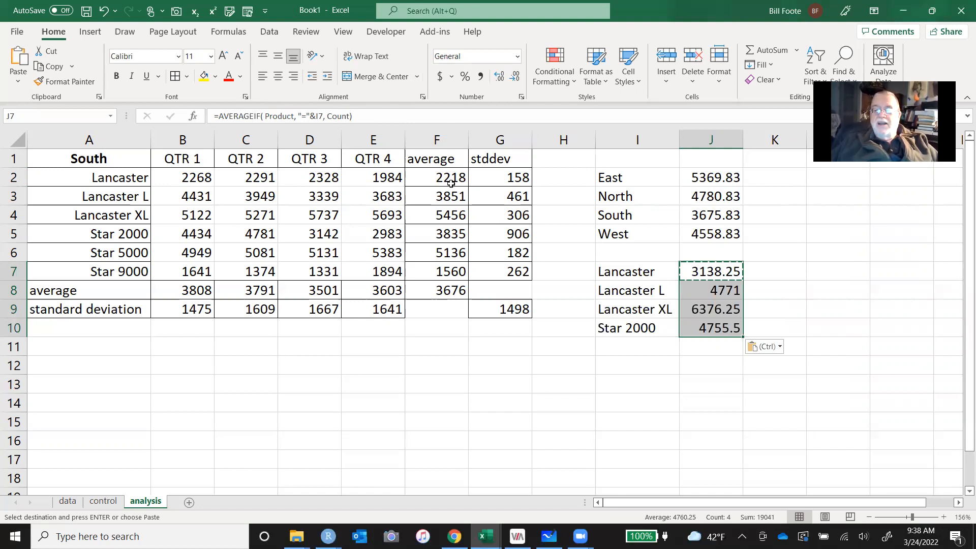
left_click(396, 271)
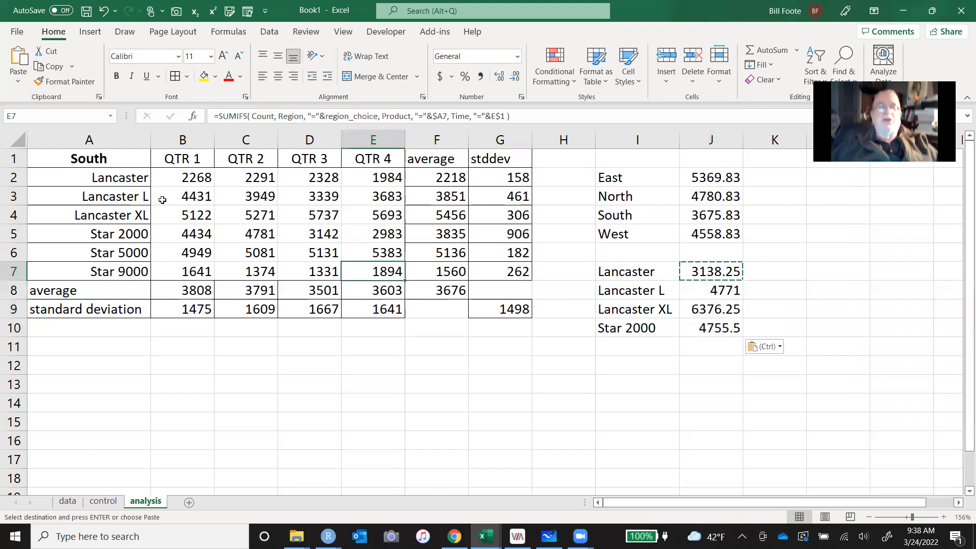
left_click(125, 162)
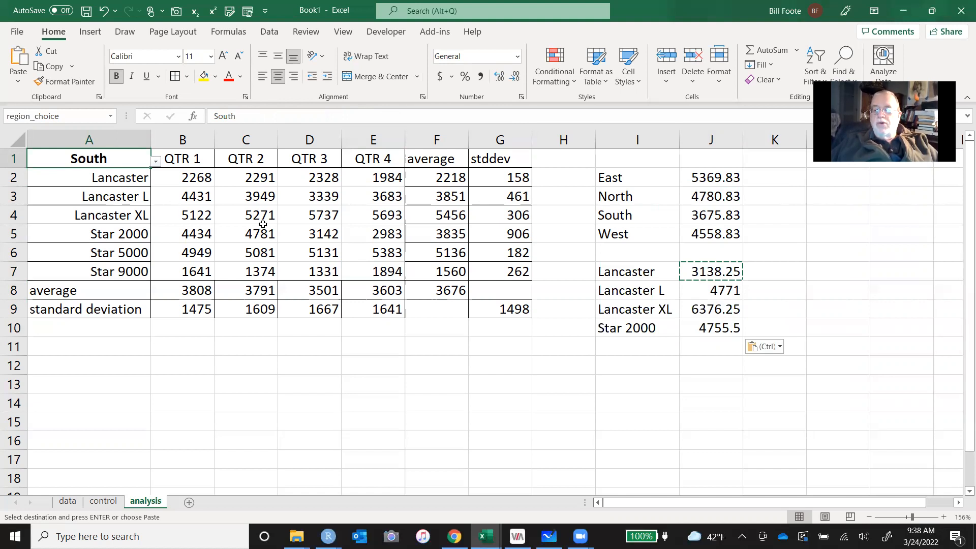
left_click(672, 379)
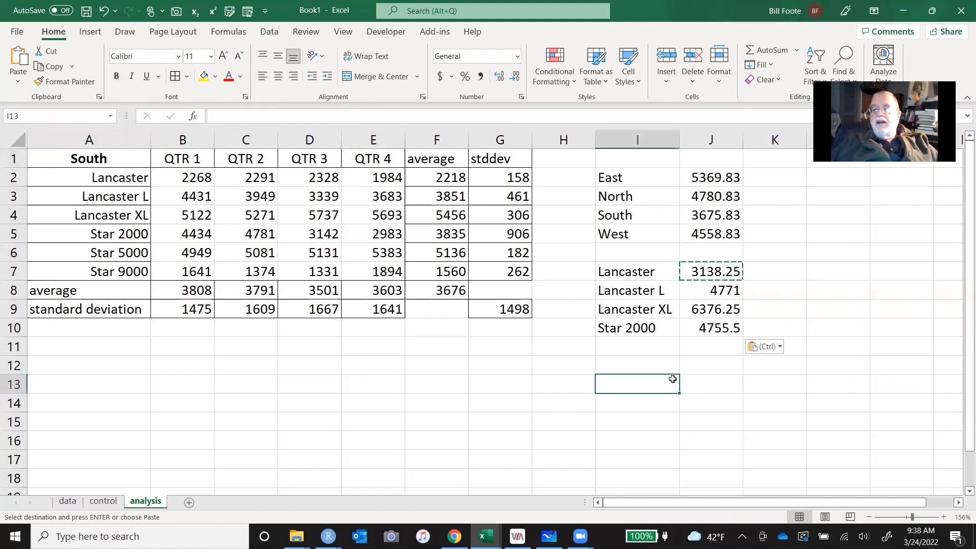
Clear the pending copy selection and enter the heading "average" in J1 above the regional averages
left_click(716, 161)
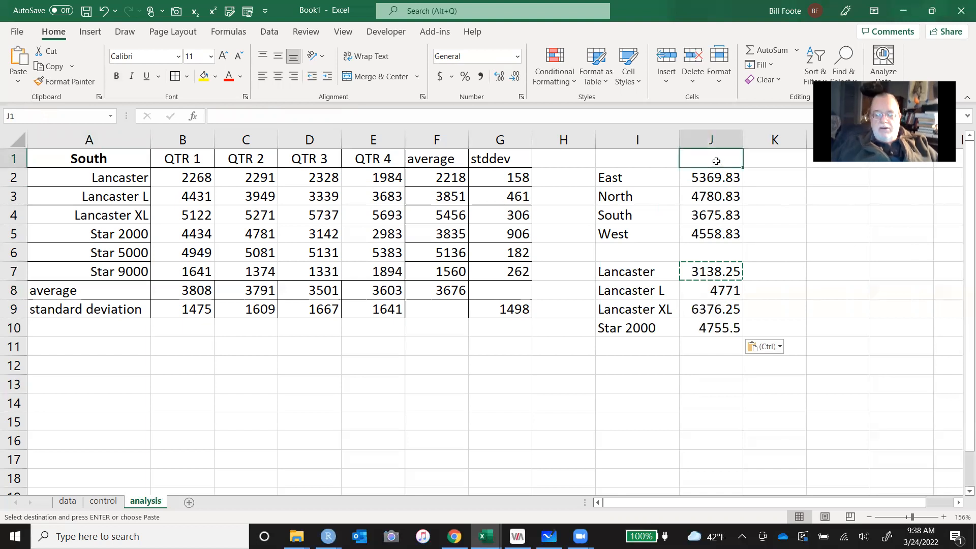
key("Escape")
type("a")
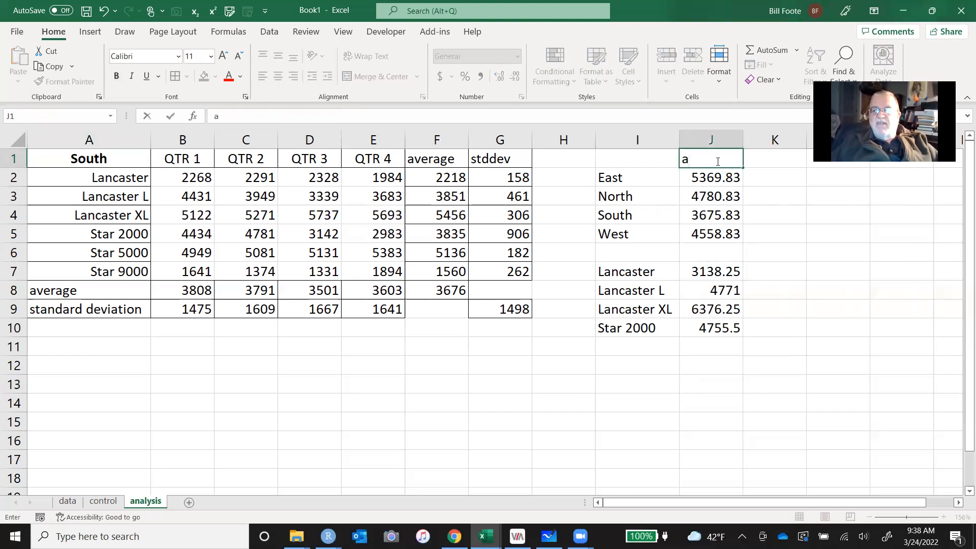
type("verage")
key("Return")
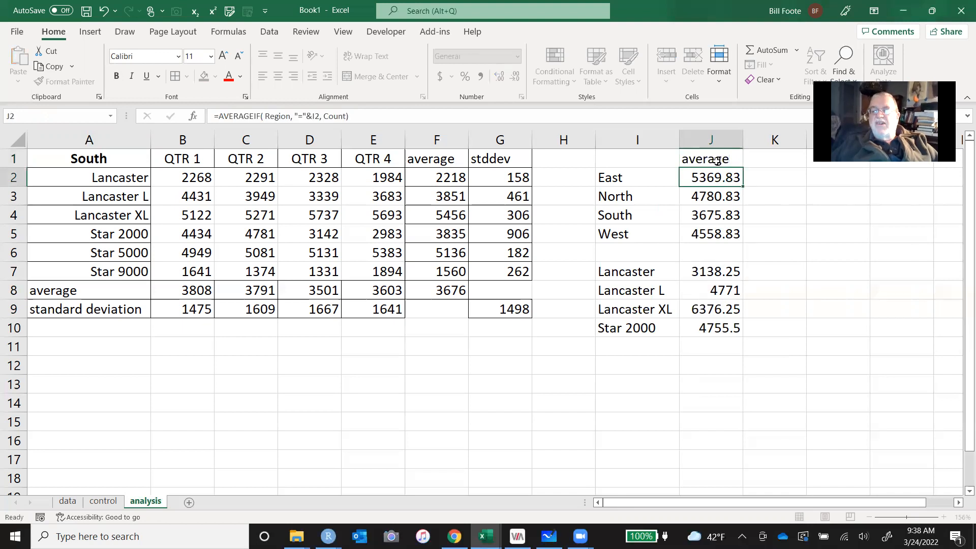
Format the region and product averages in J2:J11 as Number with no decimal places
key("shift+Down")
key("shift+Down")
key("shift+Down")
key("shift+Down")
key("shift+Down")
key("shift+Down")
key("shift+Down")
key("shift+Down")
key("shift+Down")
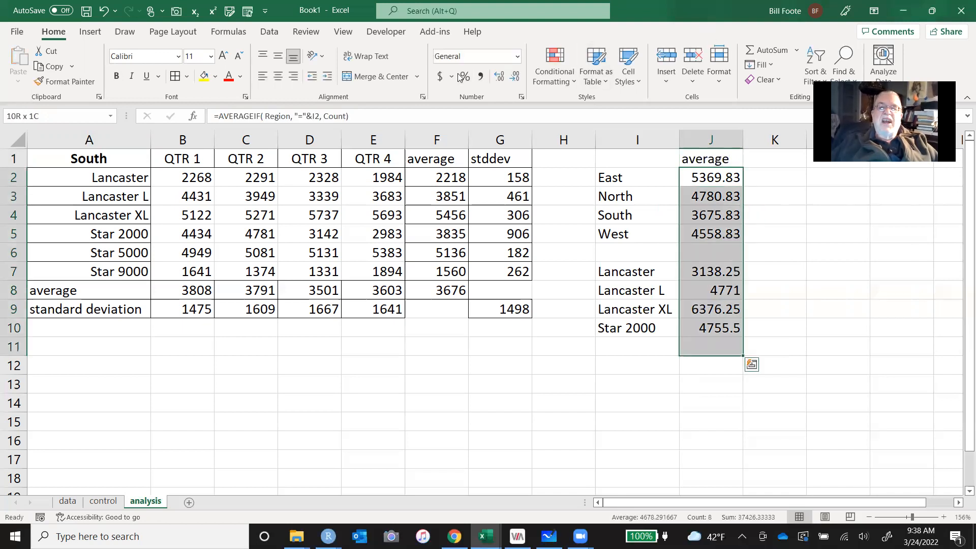
left_click(516, 56)
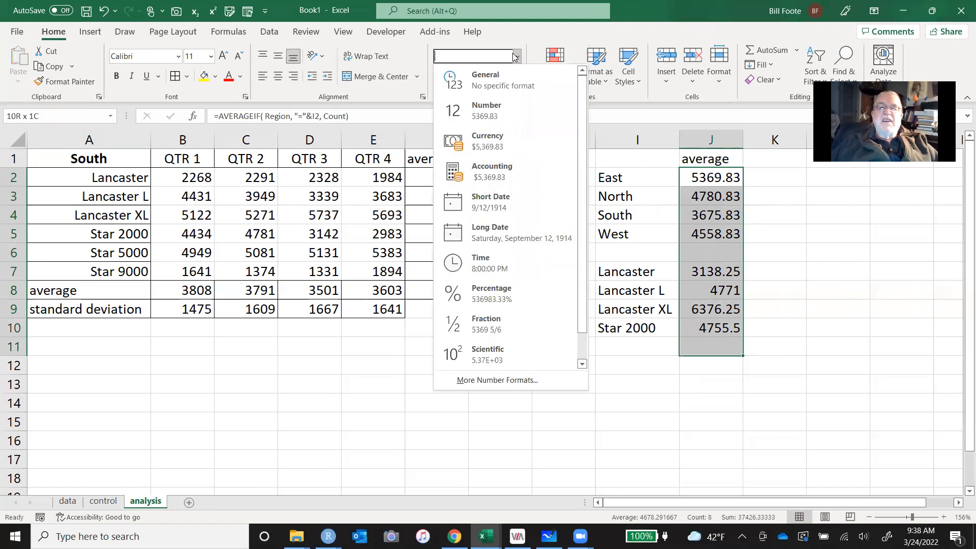
left_click(506, 113)
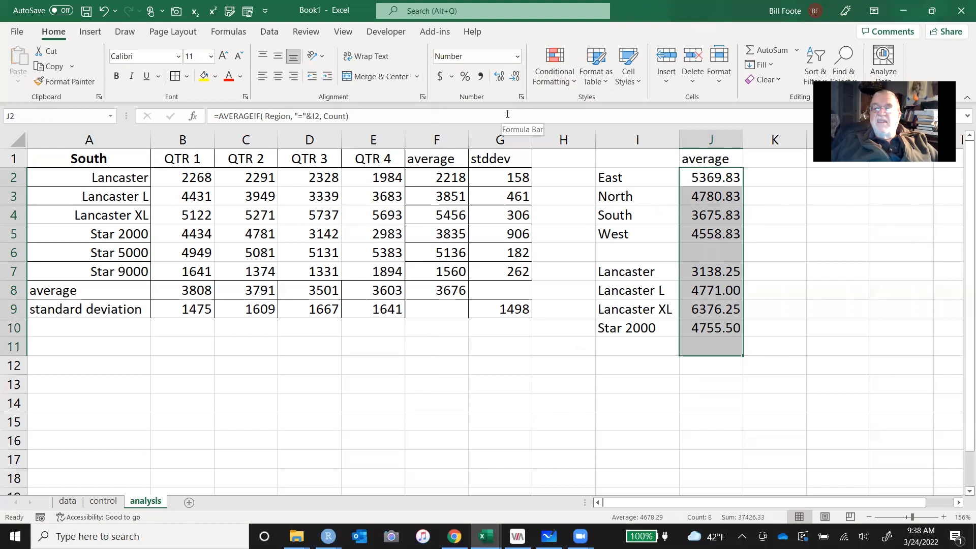
left_click(514, 76)
left_click(514, 76)
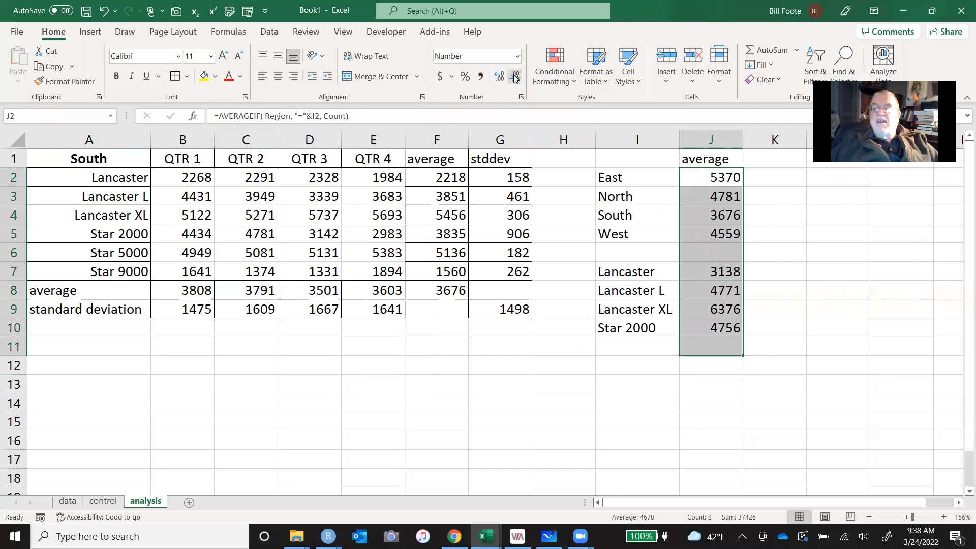
left_click(610, 404)
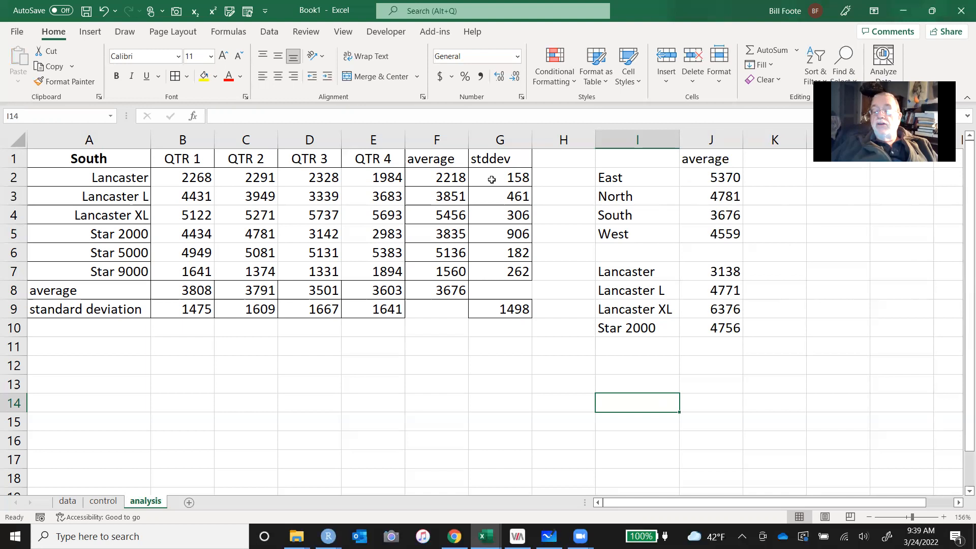
left_click(501, 236)
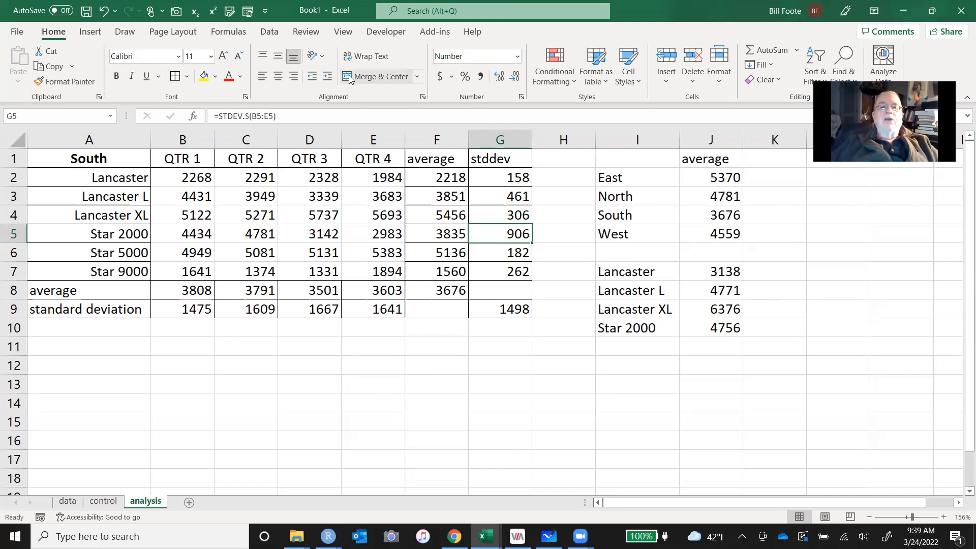
left_click(328, 32)
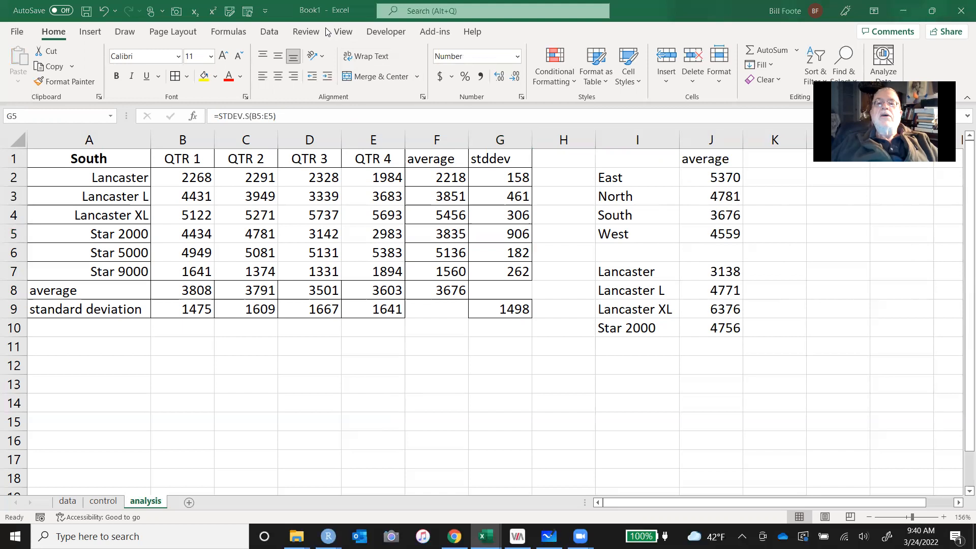